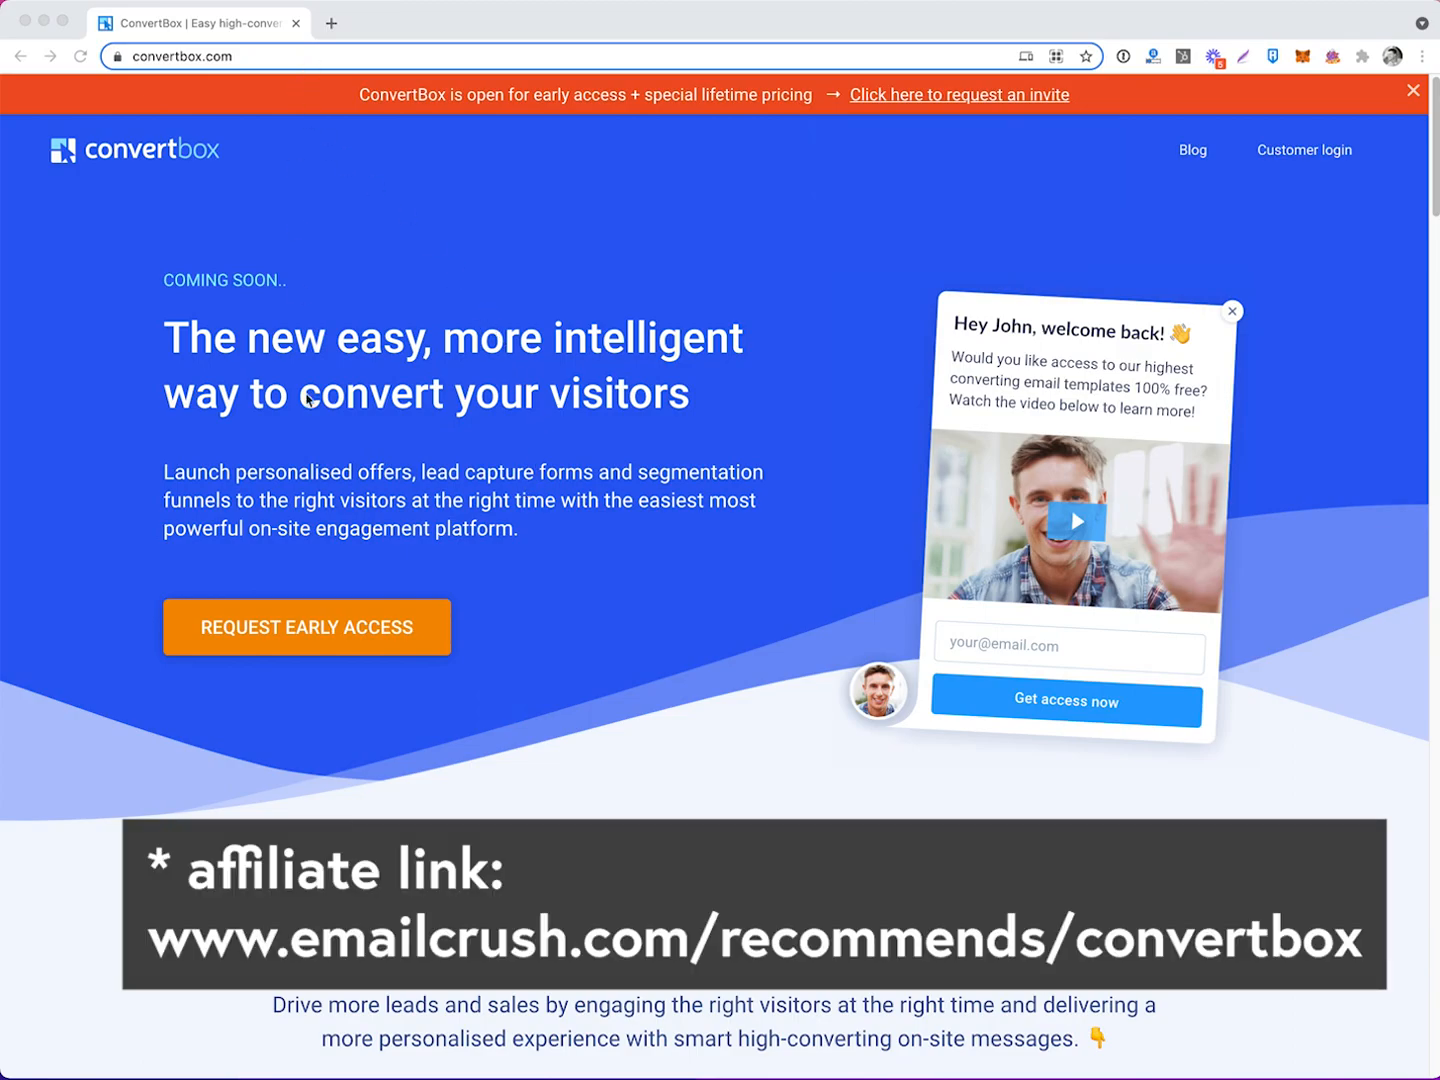
Load the ConvertBox affiliate link emailcrush.com/recommends/convertbox.
click(315, 55)
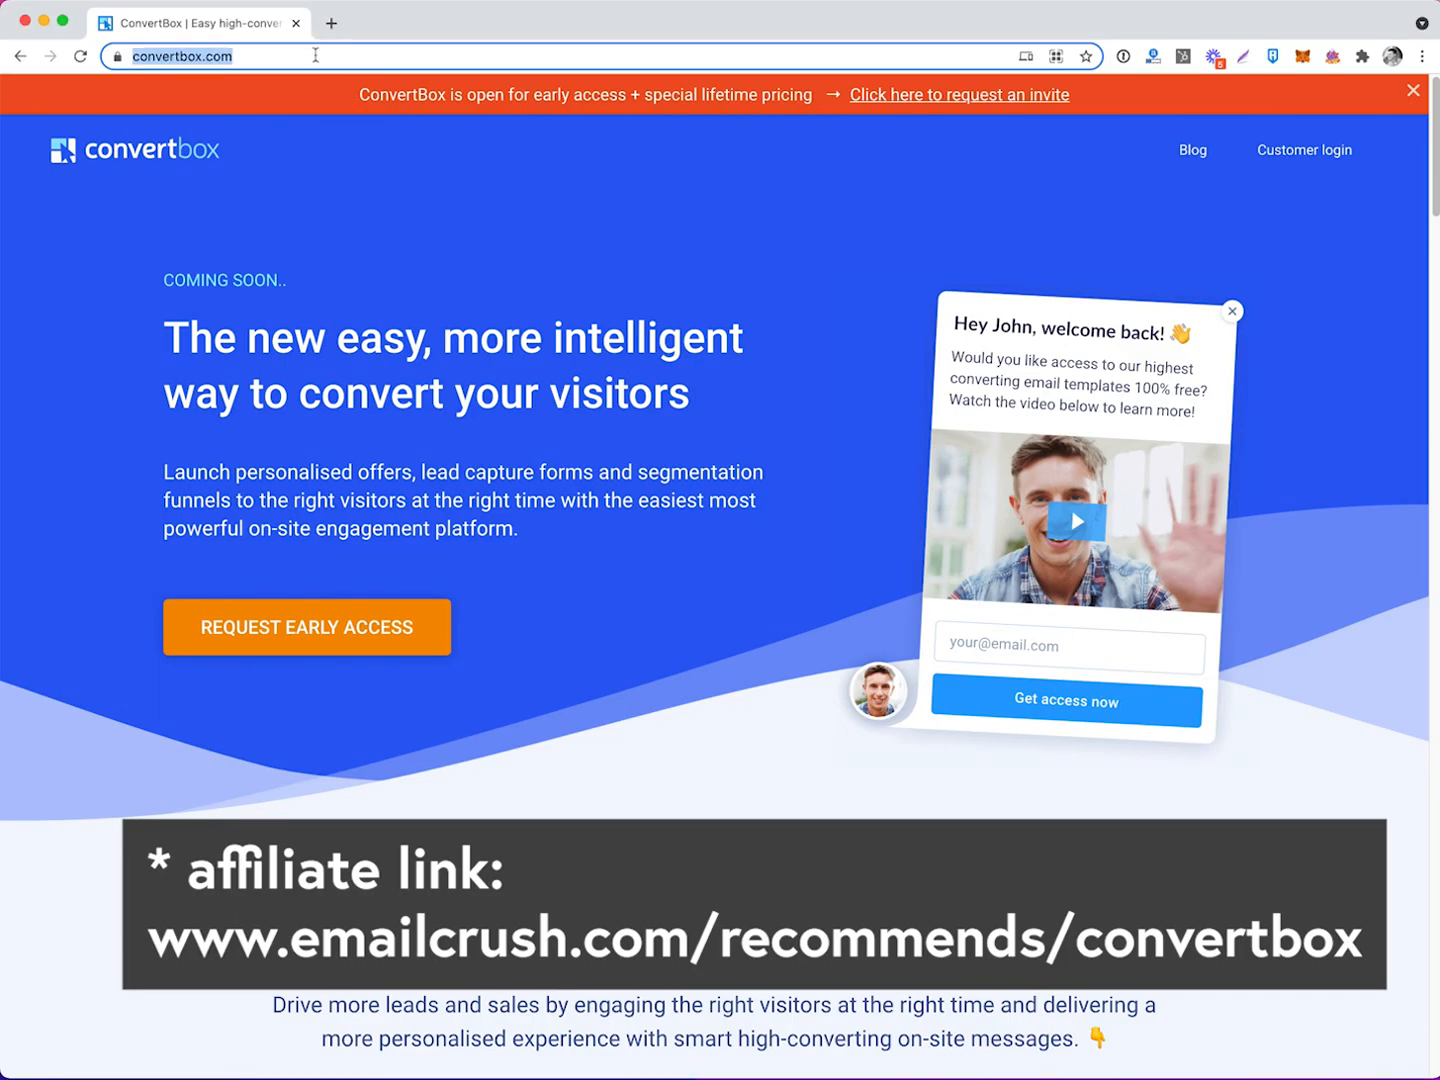
text(emailcrush.co)
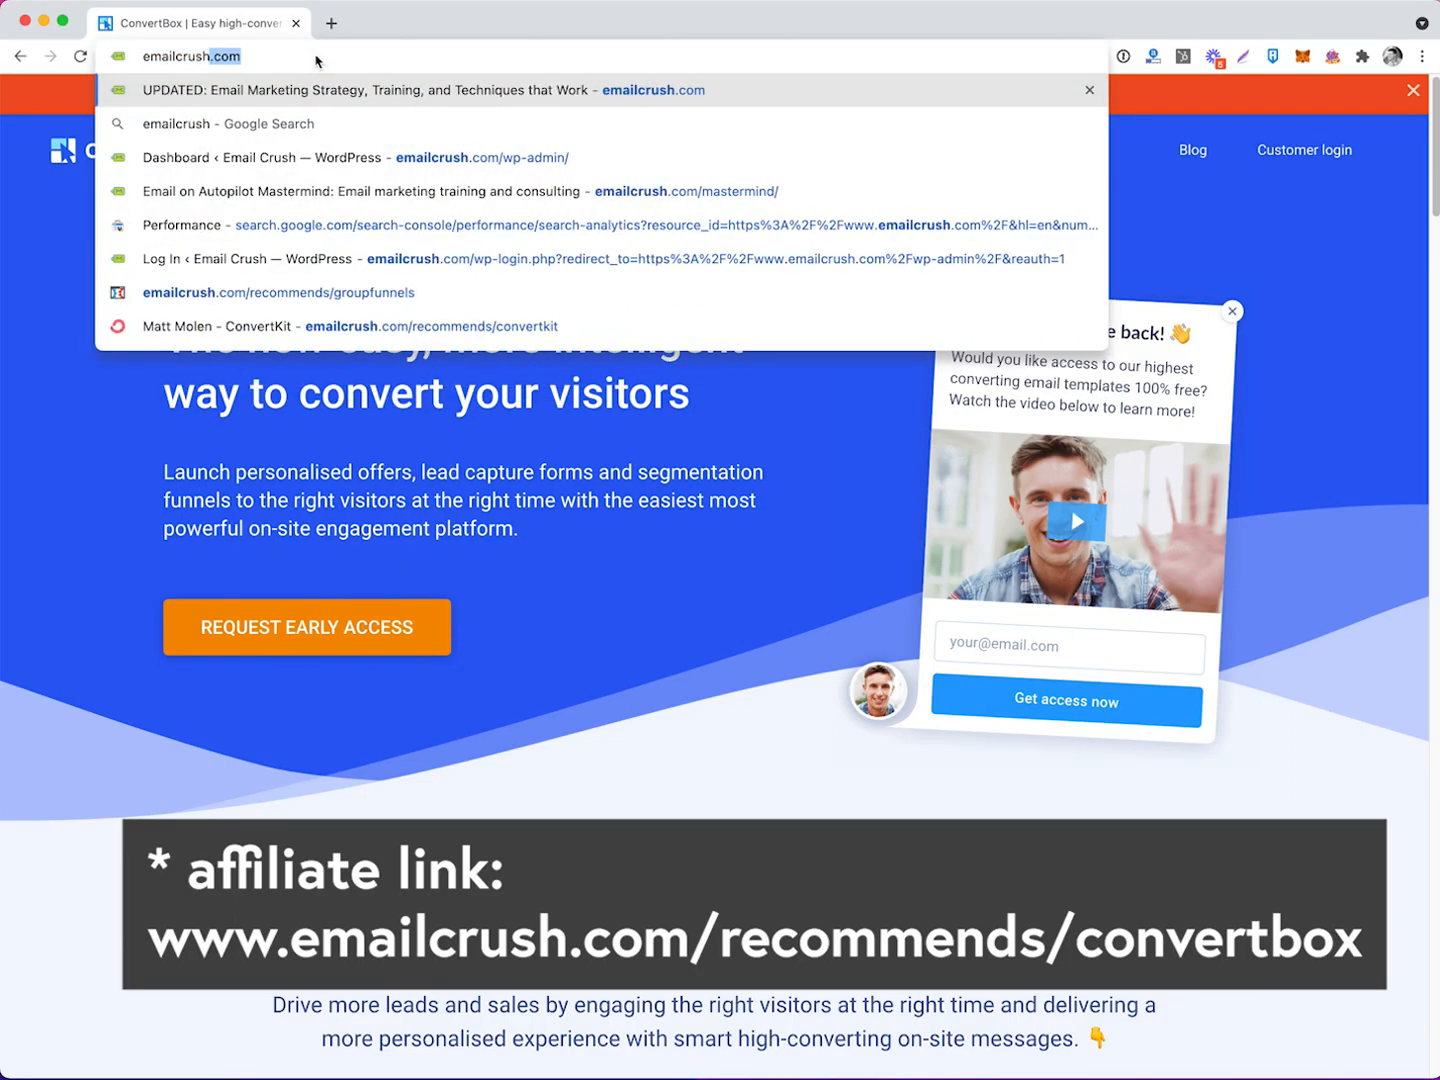
text(m/recomm)
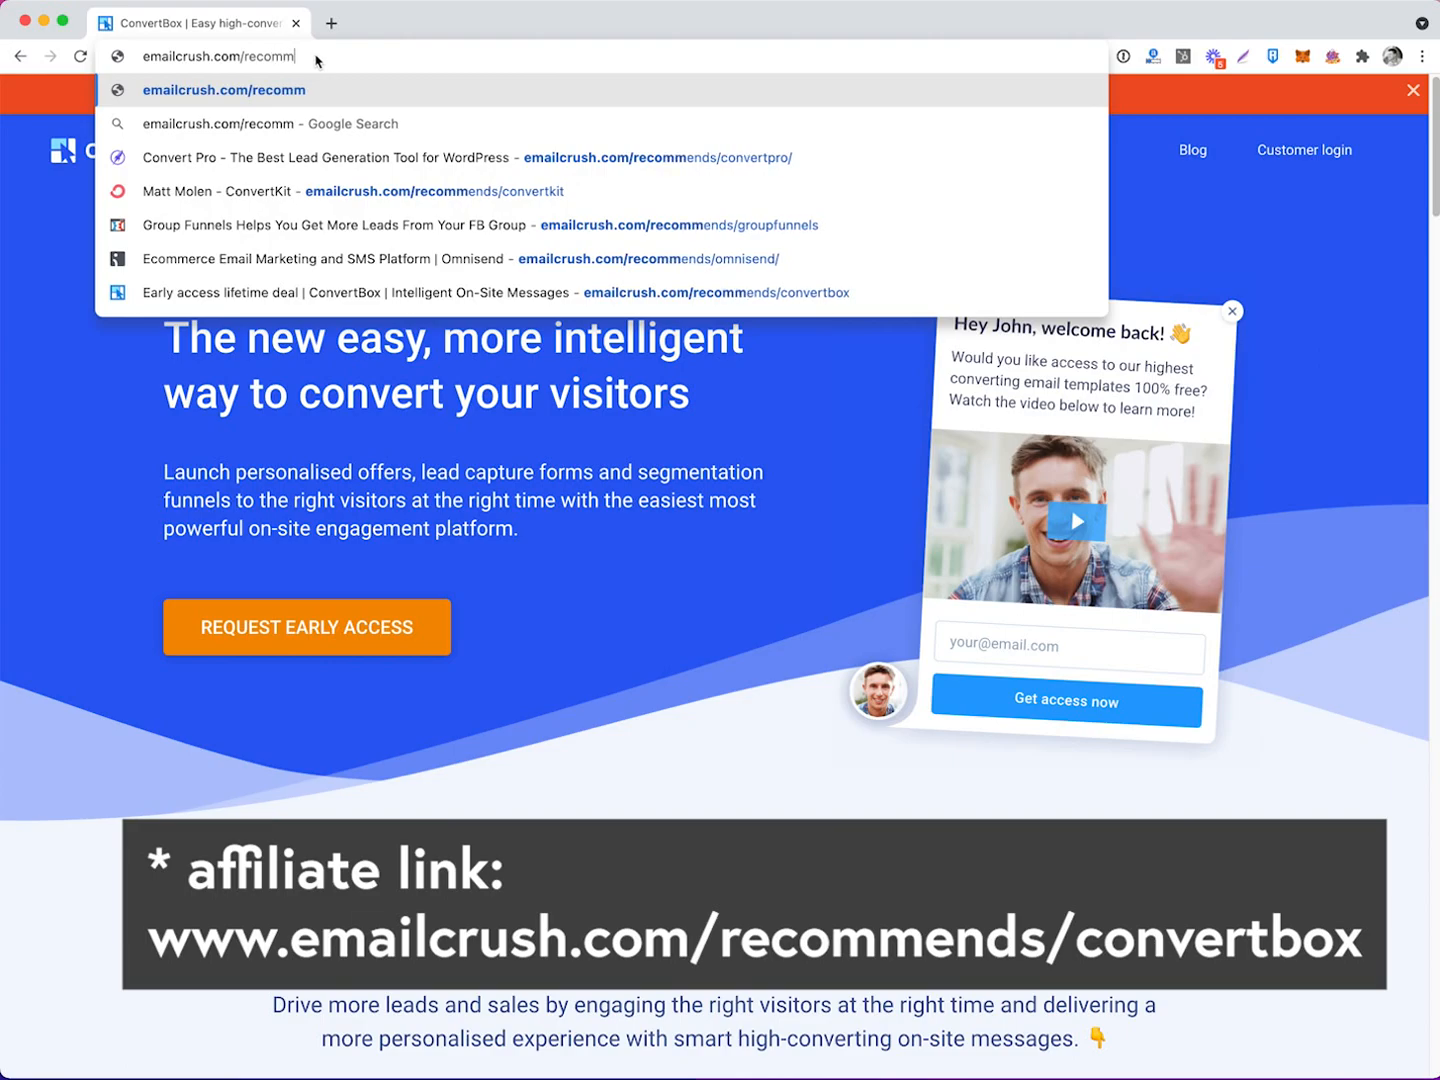
text(ends/convertbox)
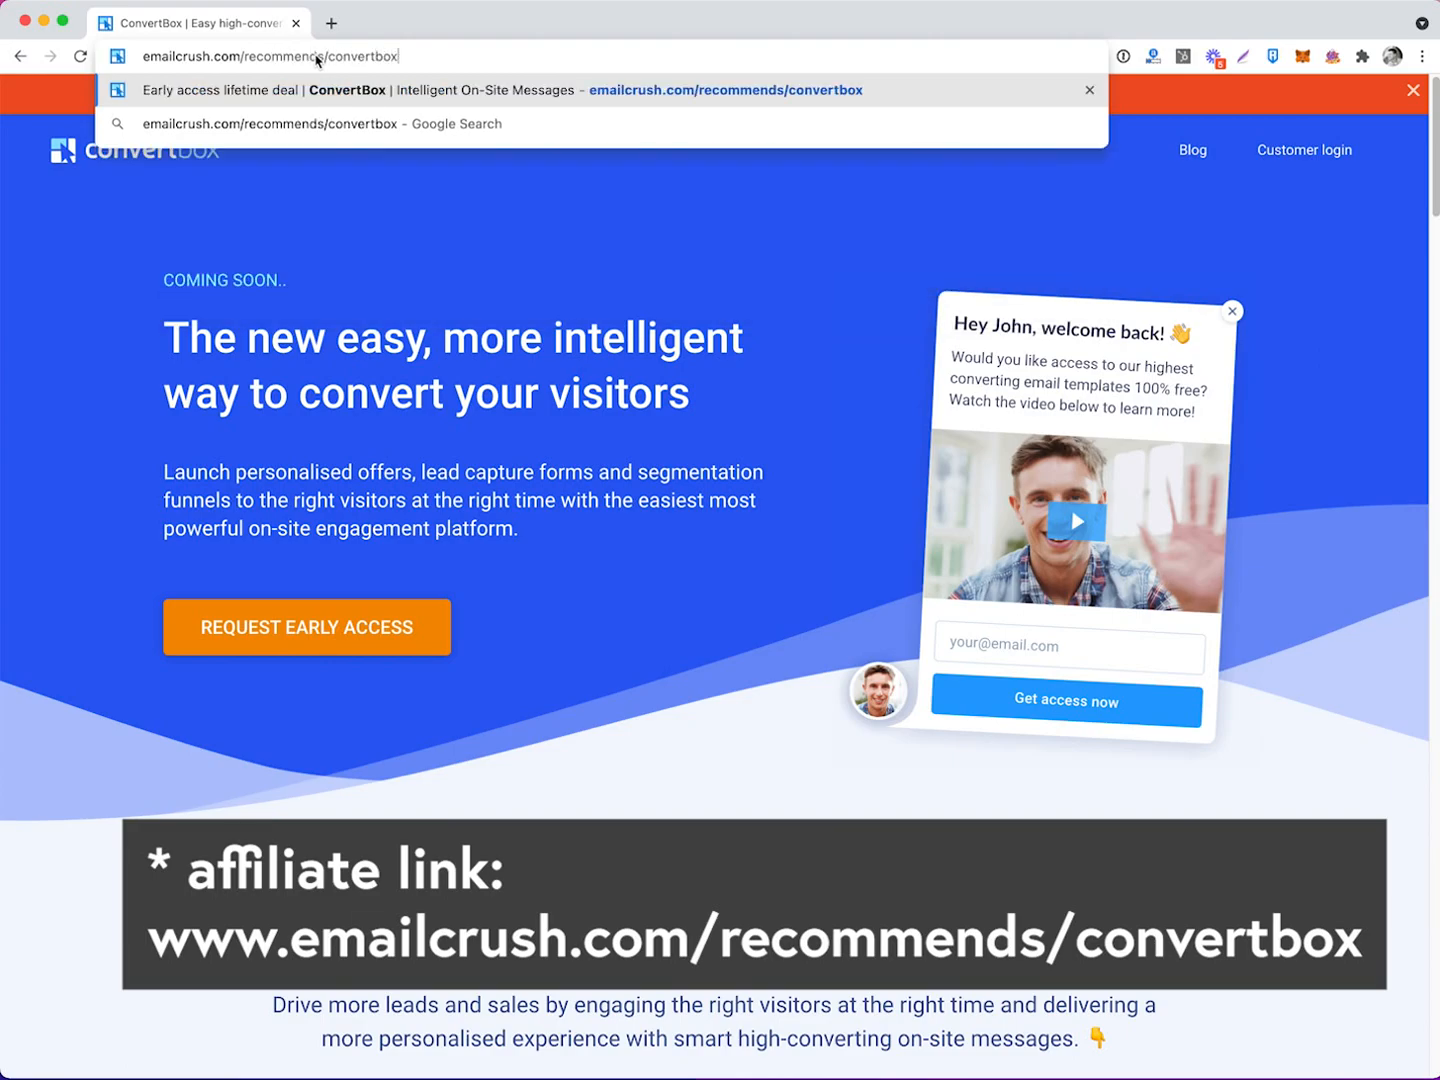
key(Return)
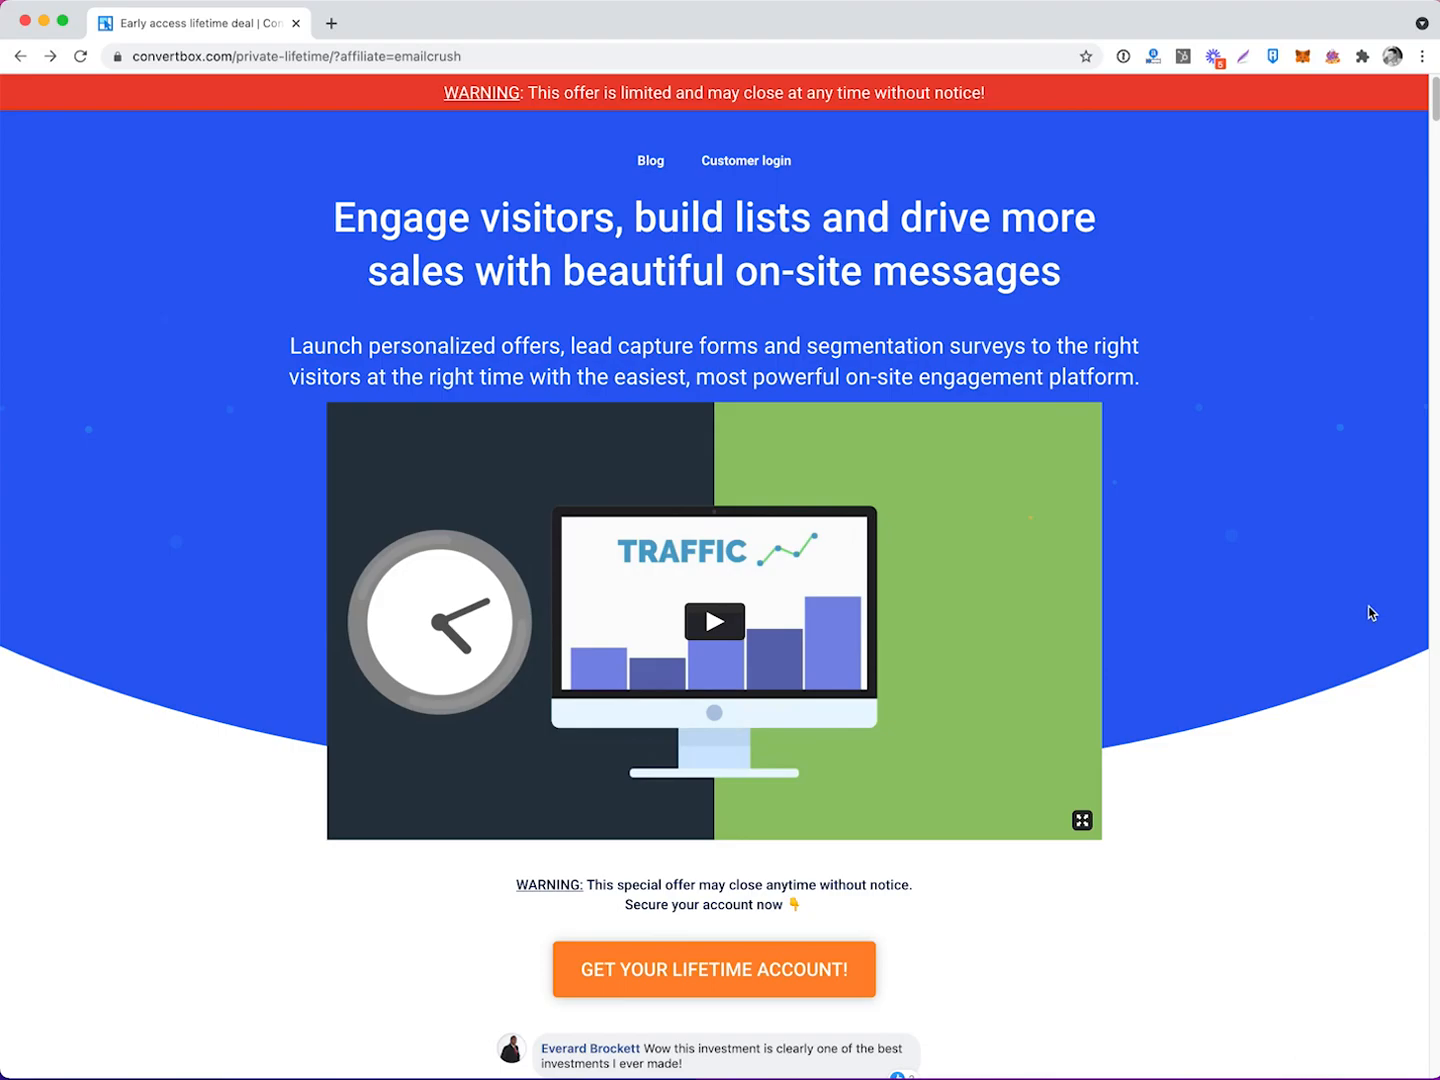
Start buying the lifetime account and look over the $495 checkout page.
click(703, 972)
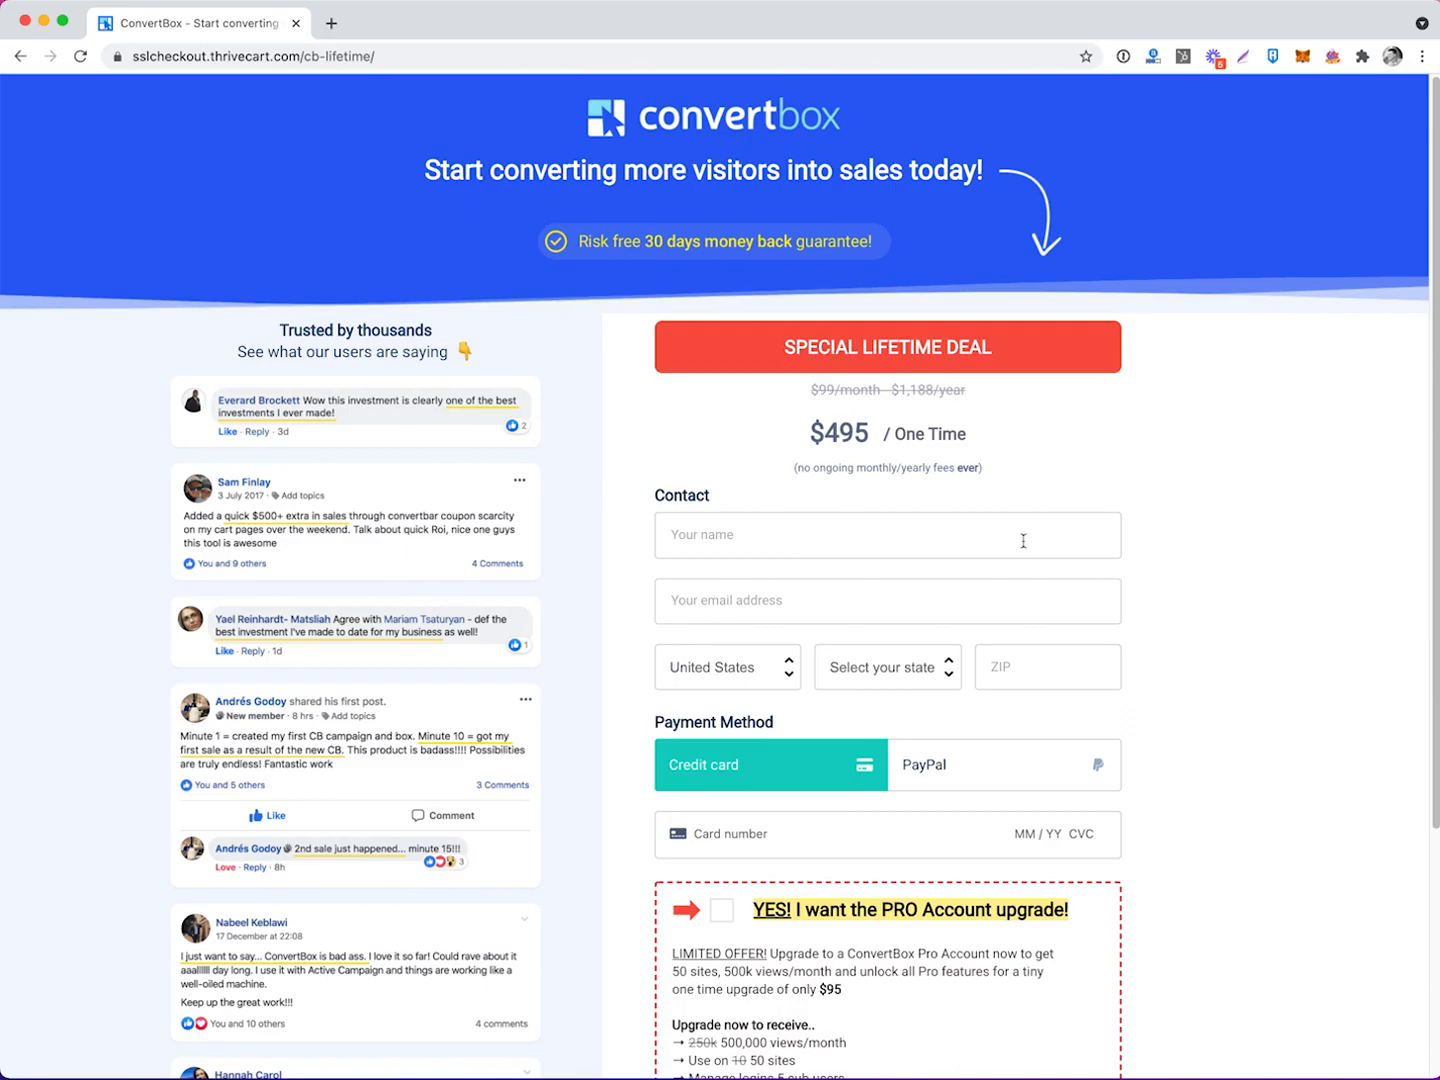
scroll(1066, 730, down, 3)
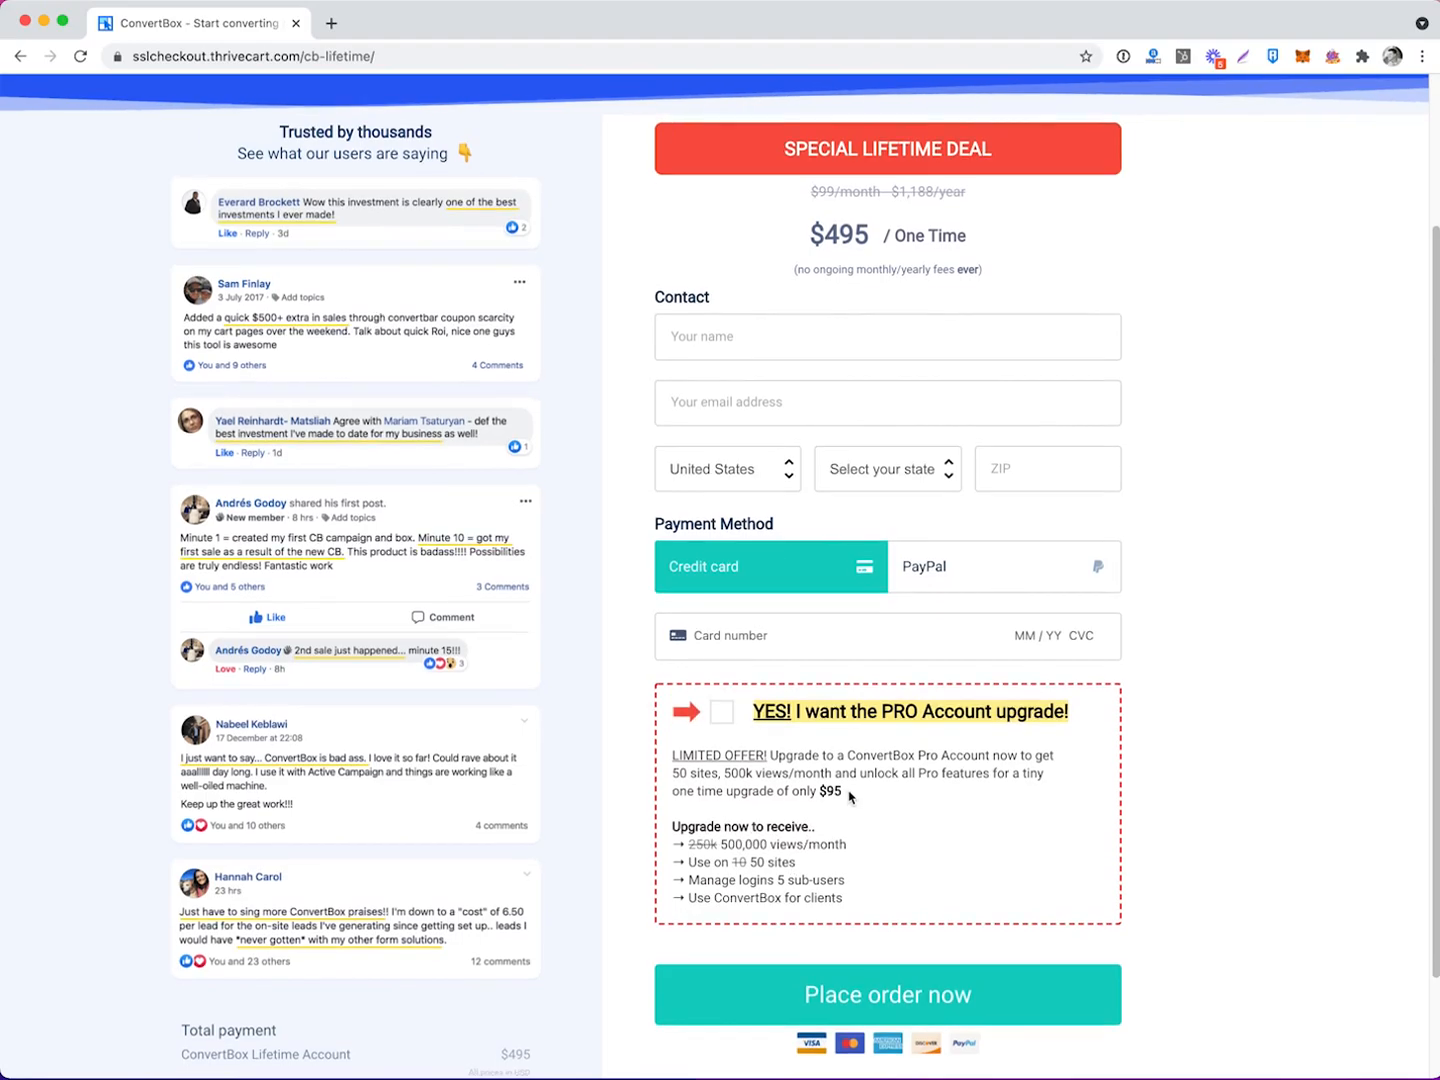
scroll(851, 796, up, 3)
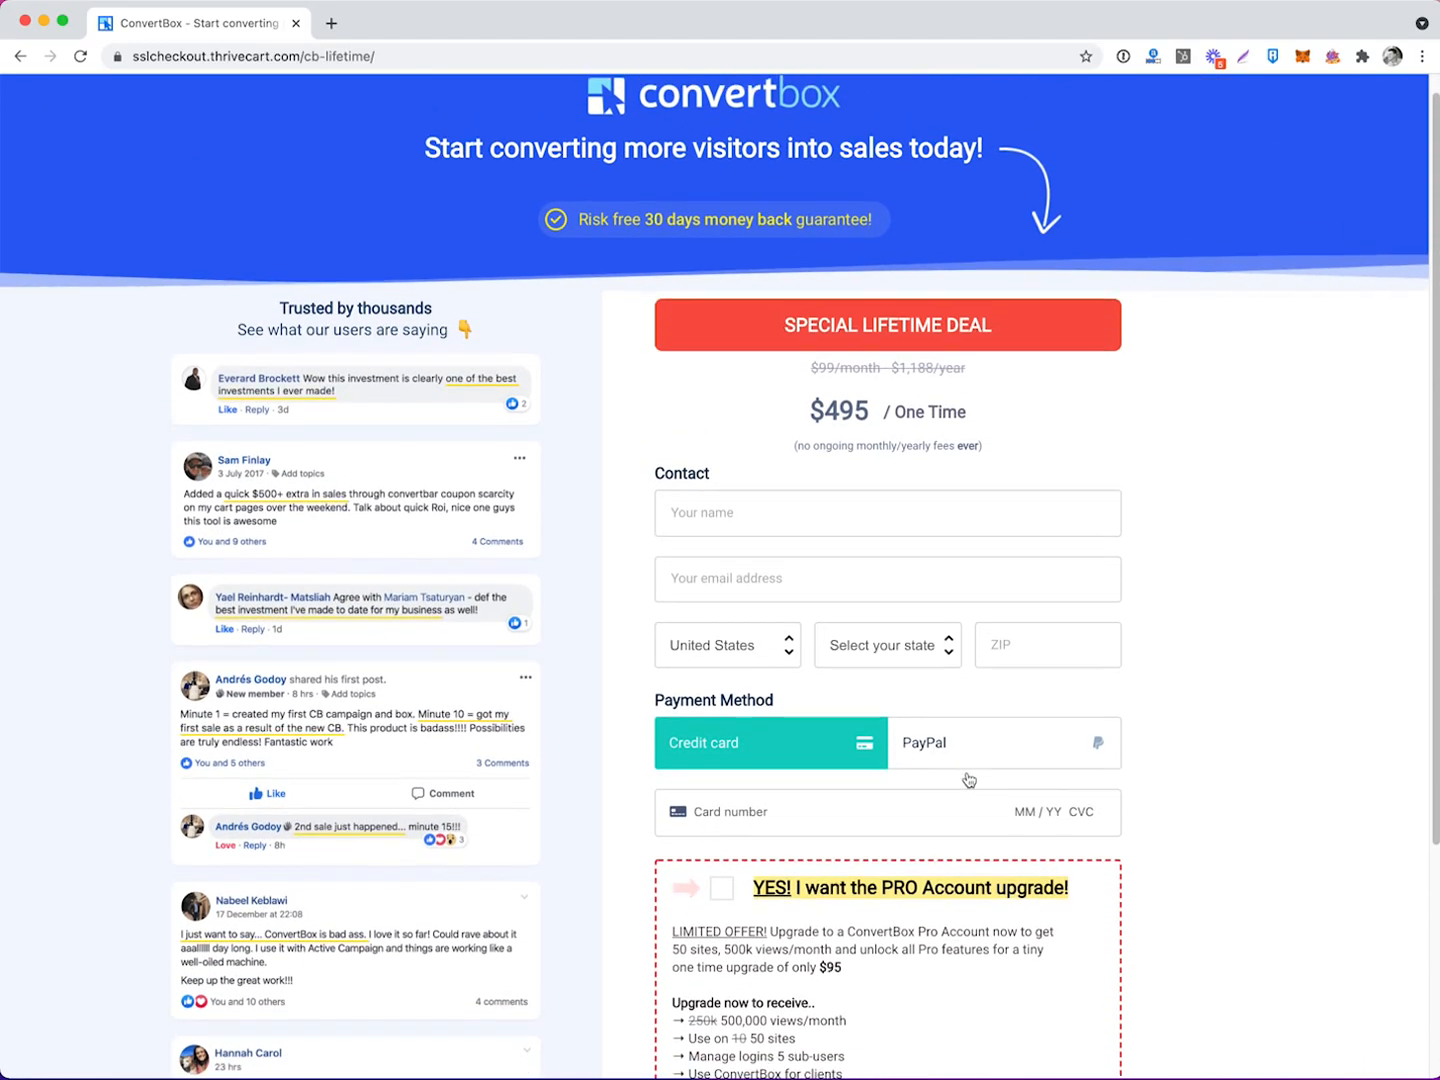
scroll(968, 780, down, 3)
scroll(880, 796, up, 3)
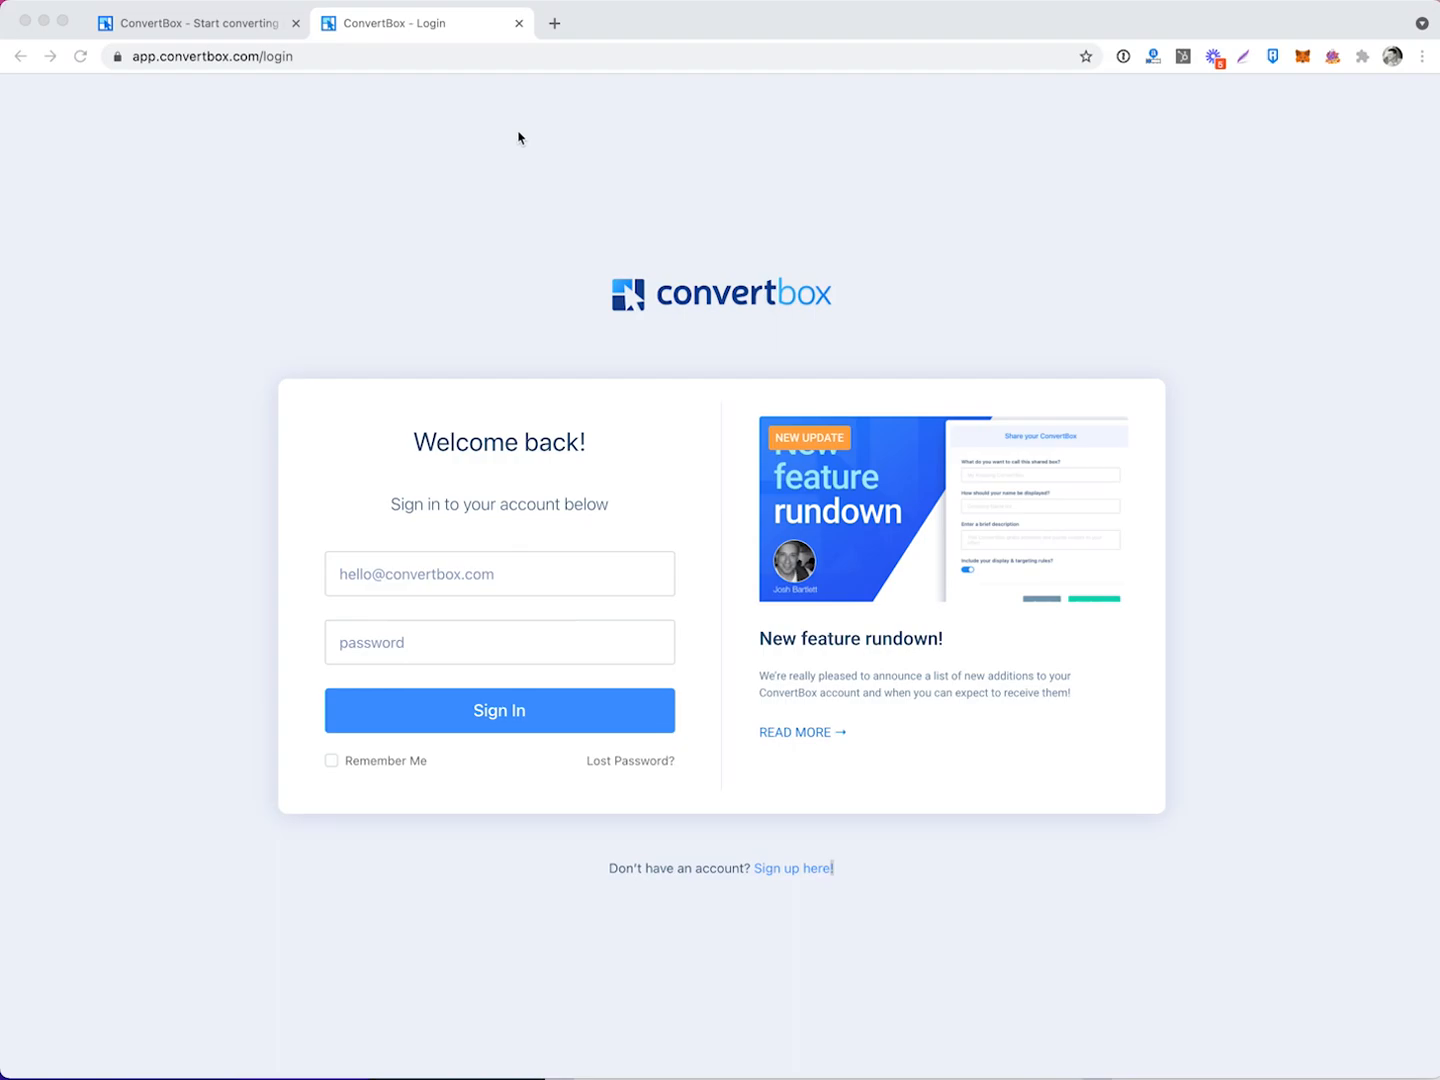
Sign in to ConvertBox with the saved 1Password login.
click(498, 566)
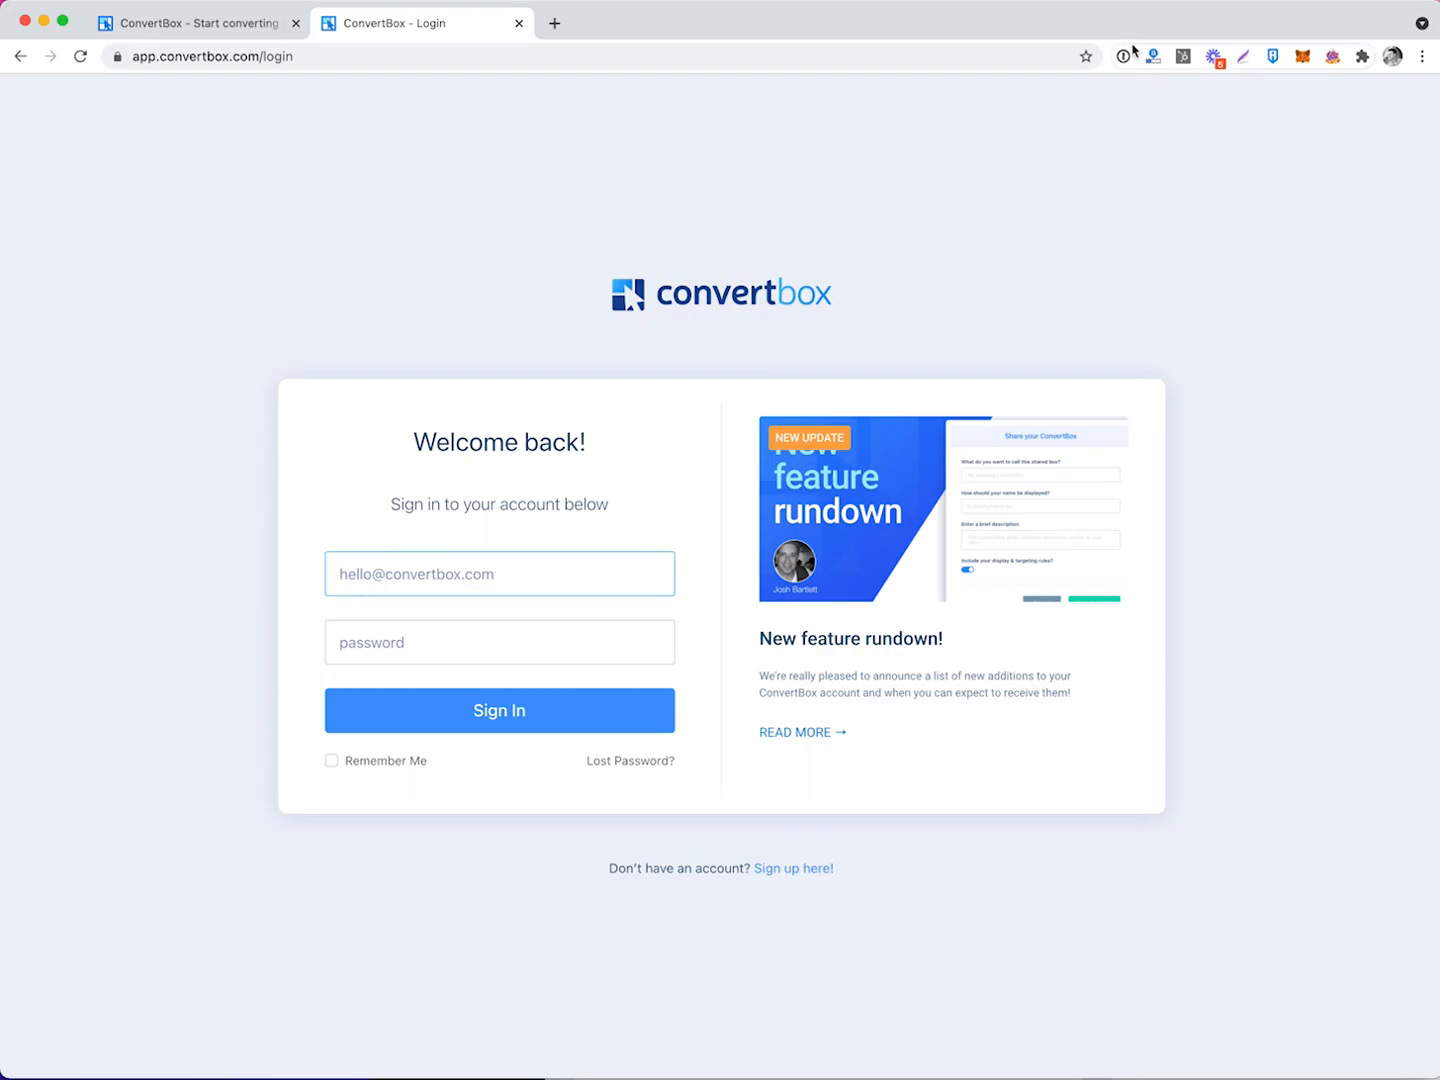
click(1126, 57)
click(861, 278)
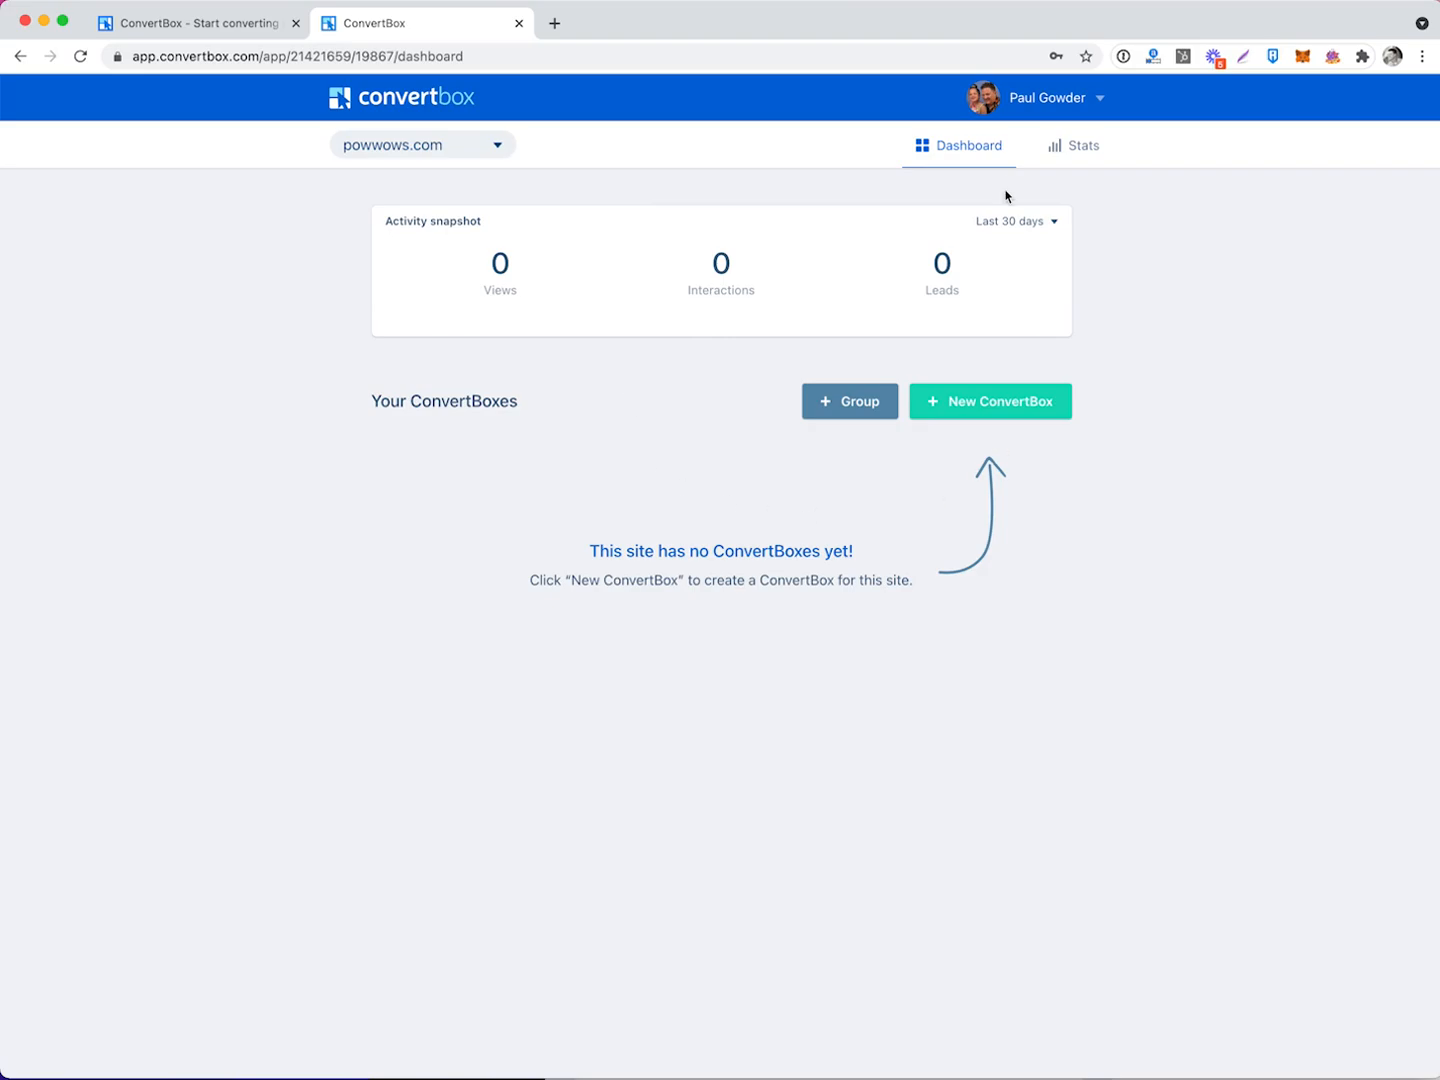
Rename the account to PowWows in the profile's Account settings.
click(1062, 103)
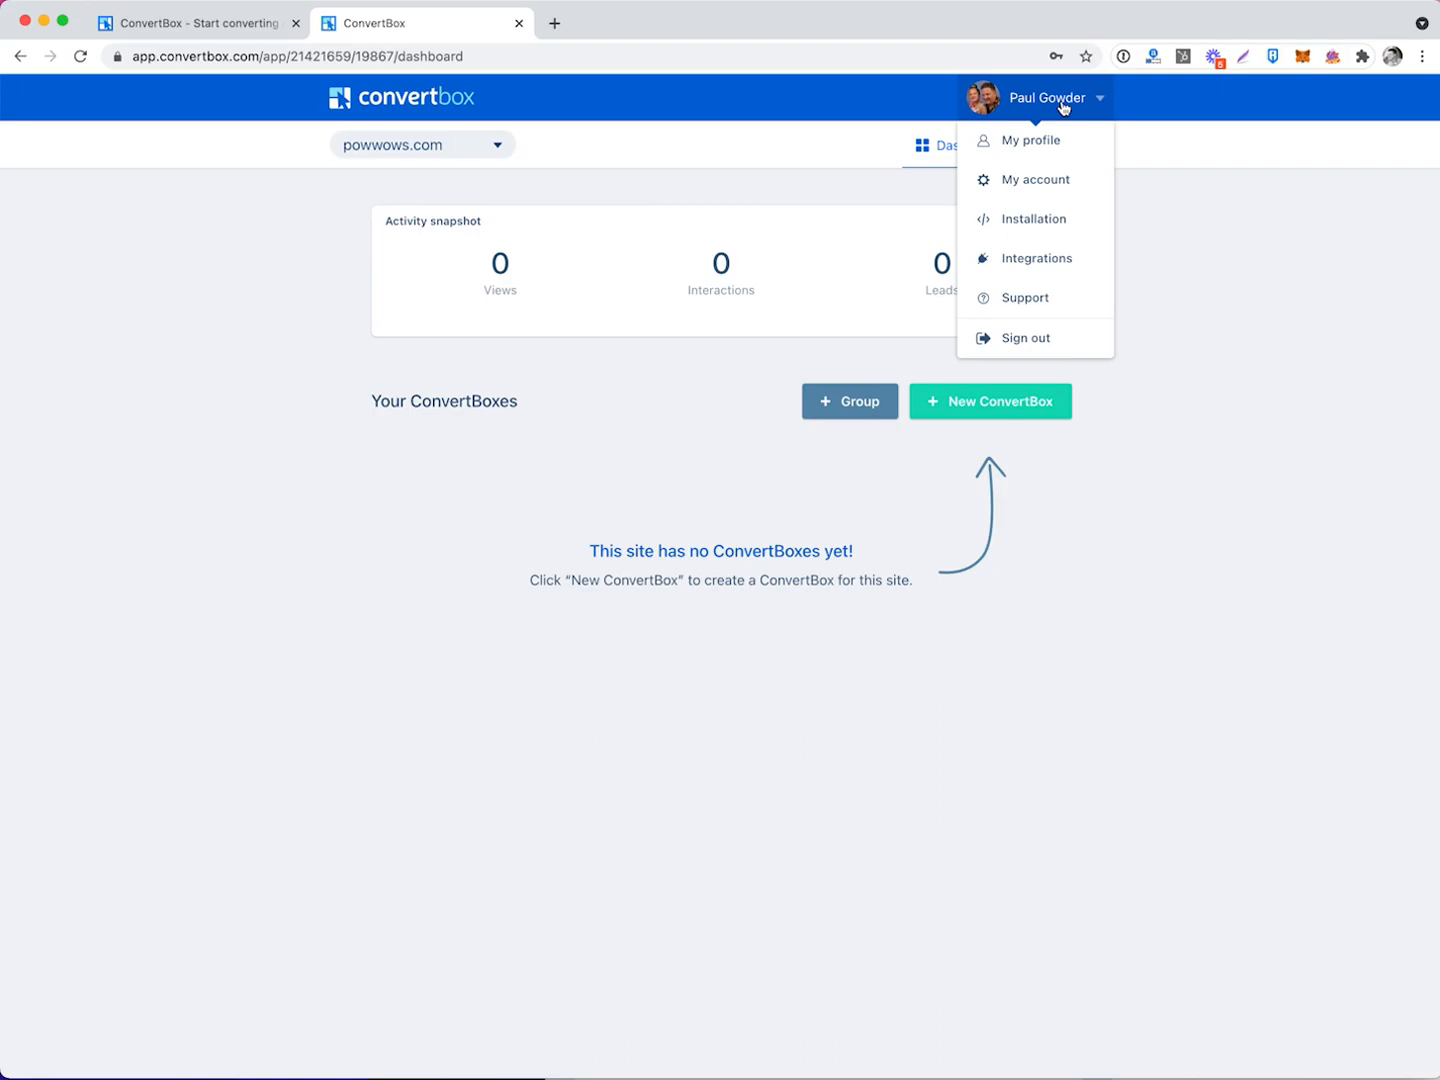
click(1049, 140)
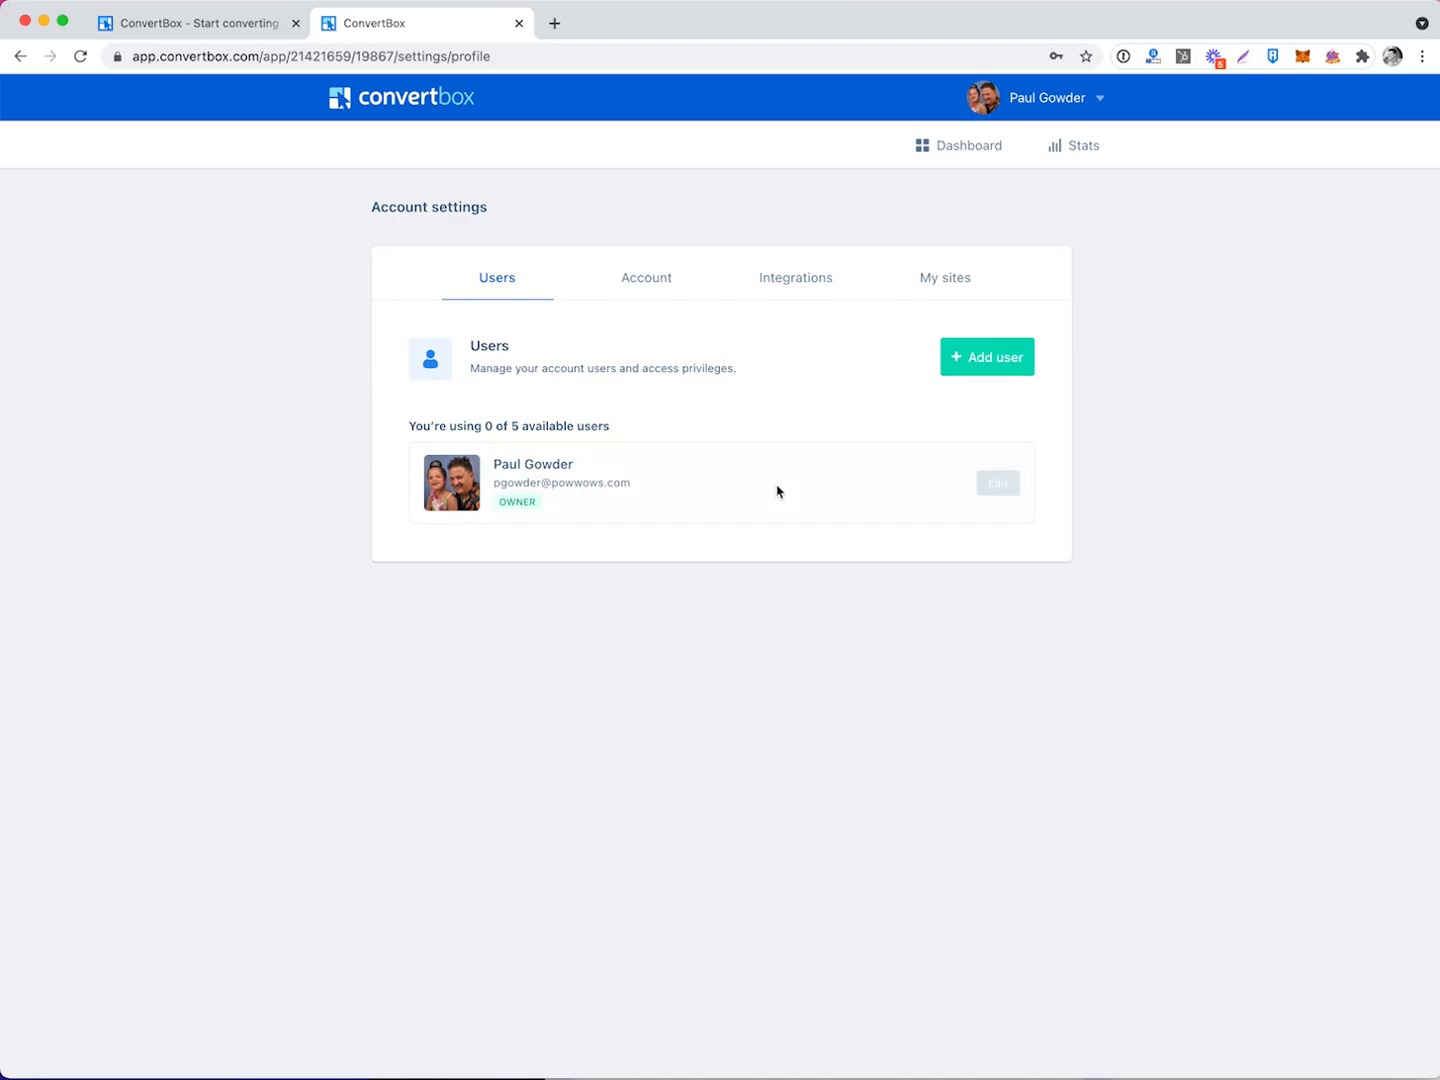
click(649, 286)
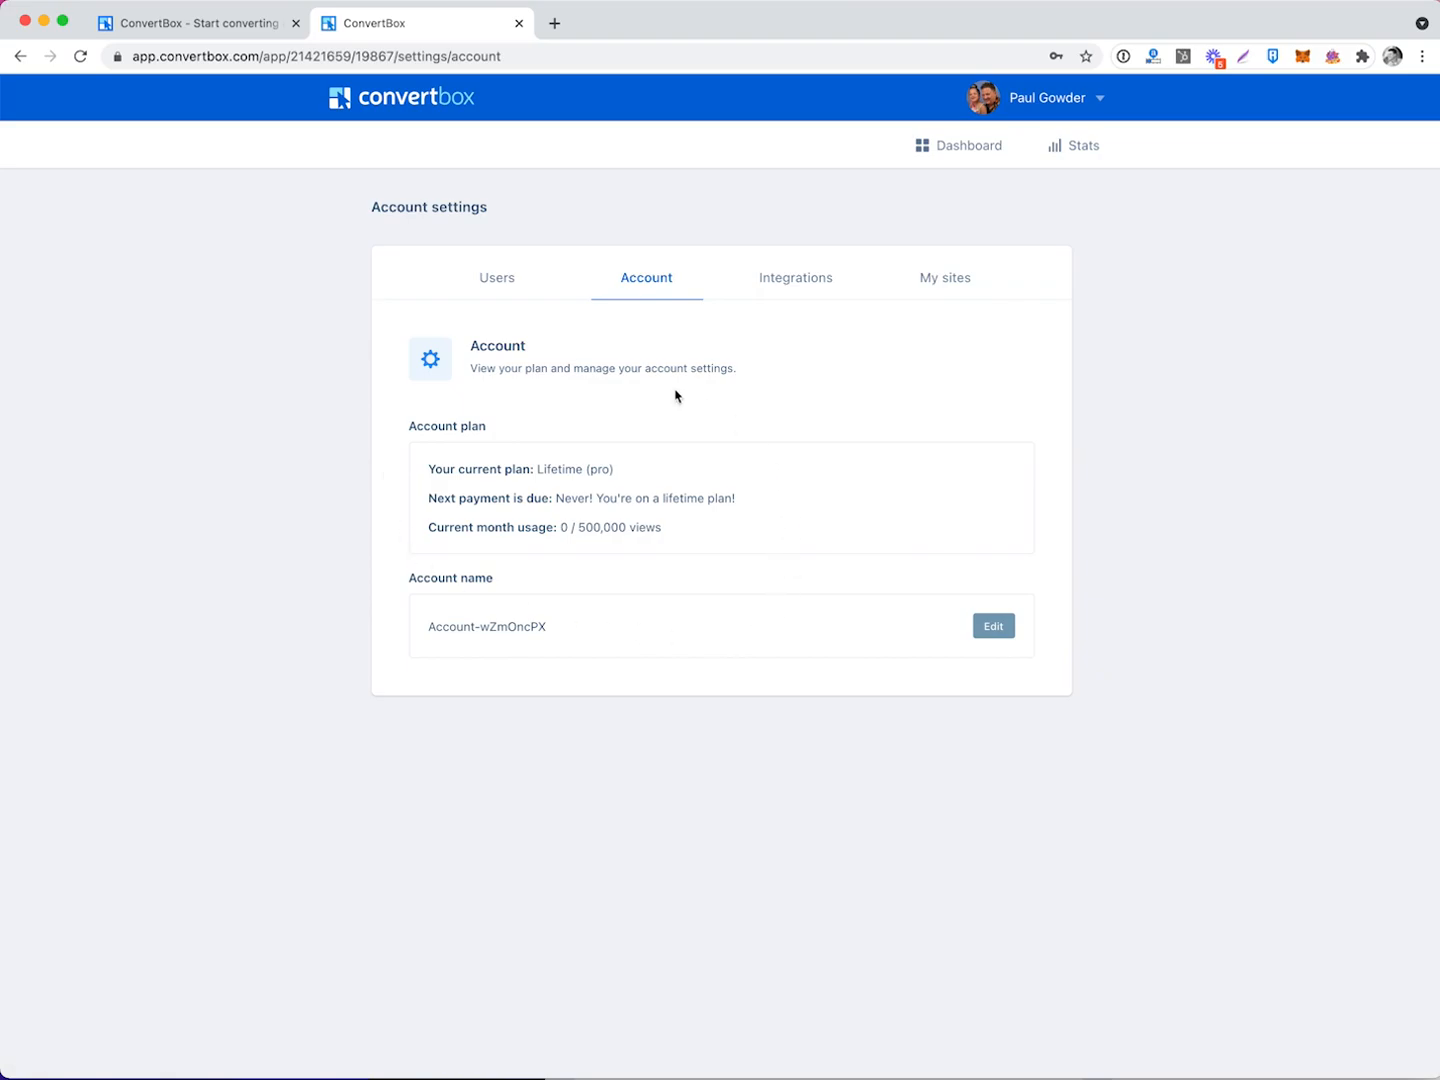
click(976, 635)
click(617, 277)
key(super+a)
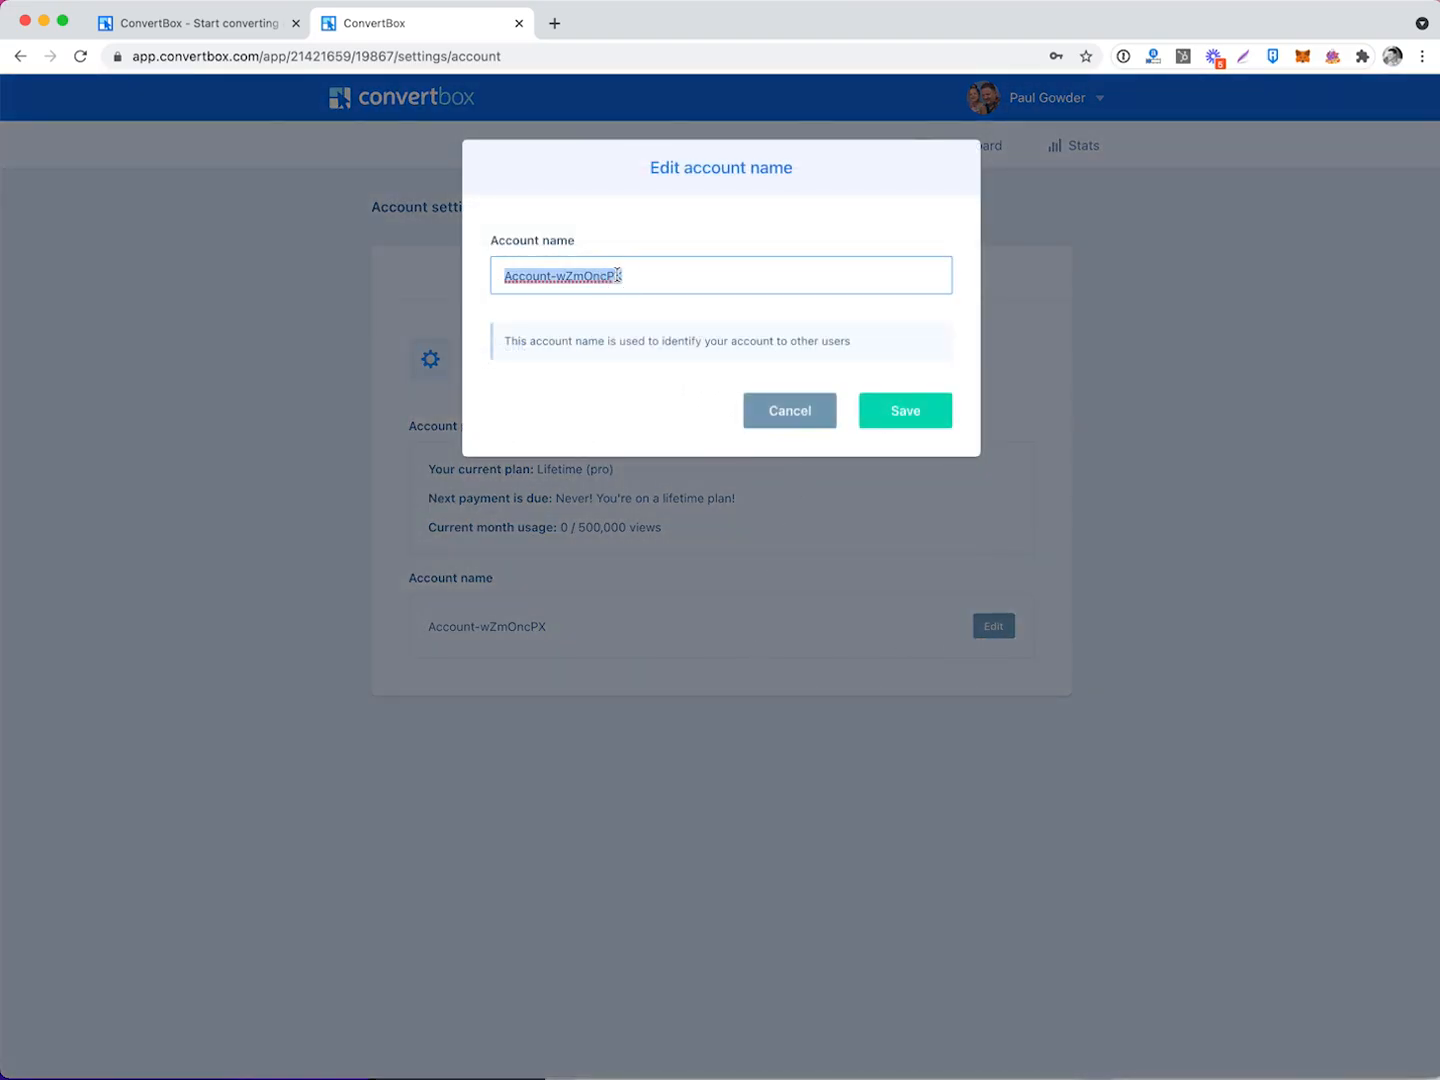
text(PowWows)
click(931, 420)
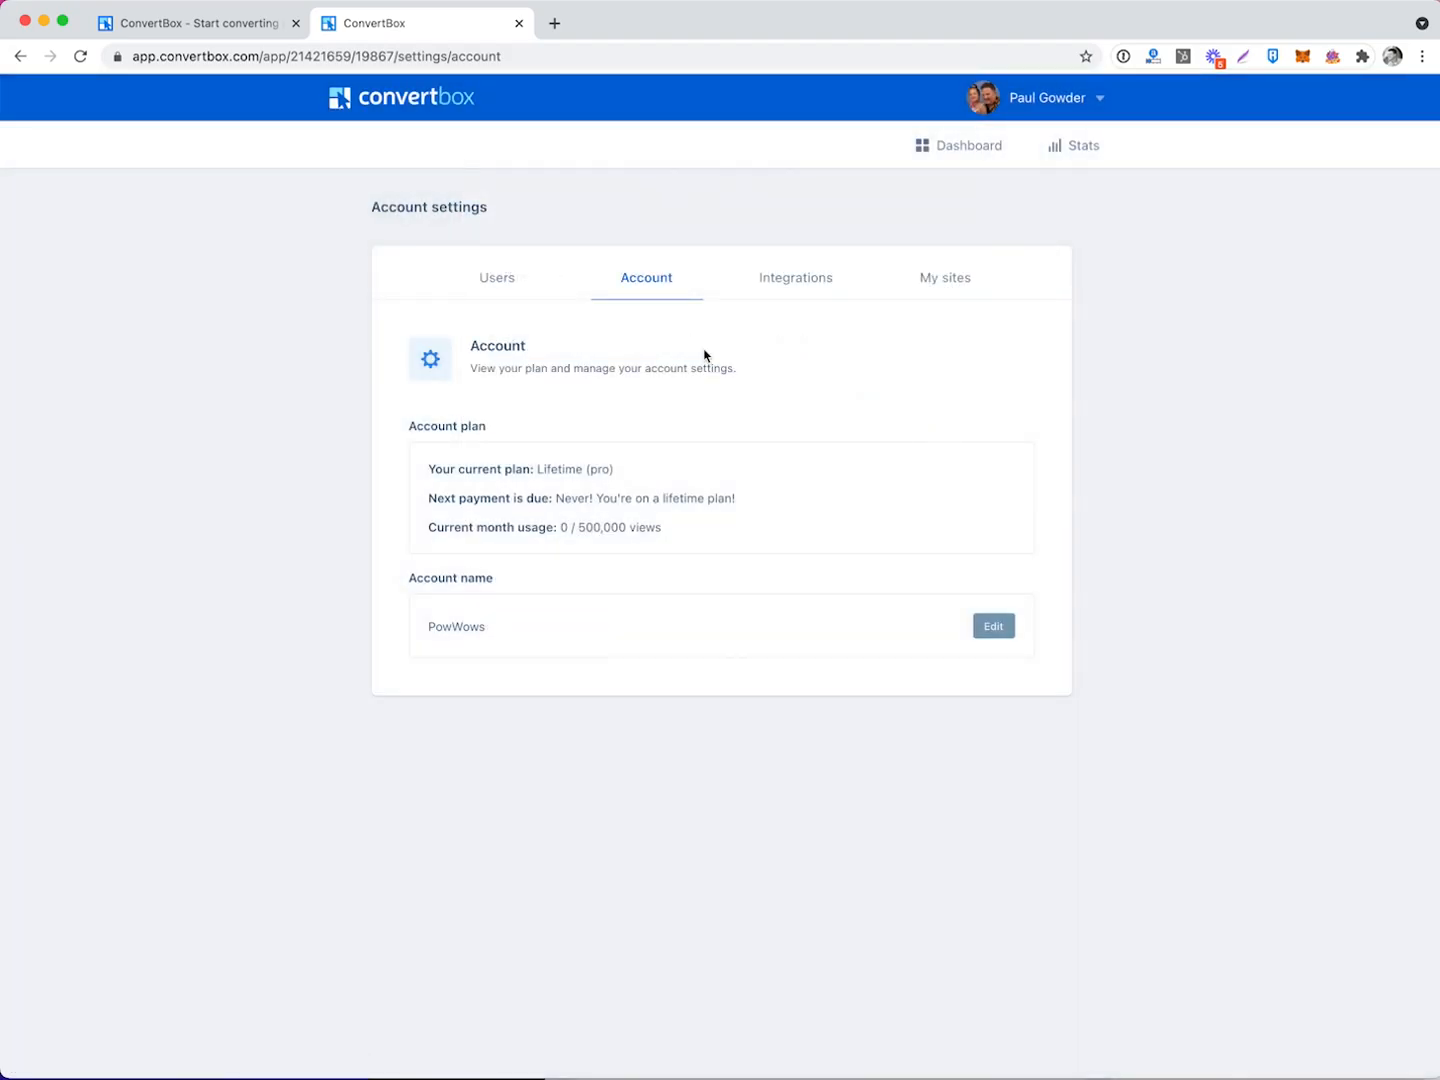
click(806, 281)
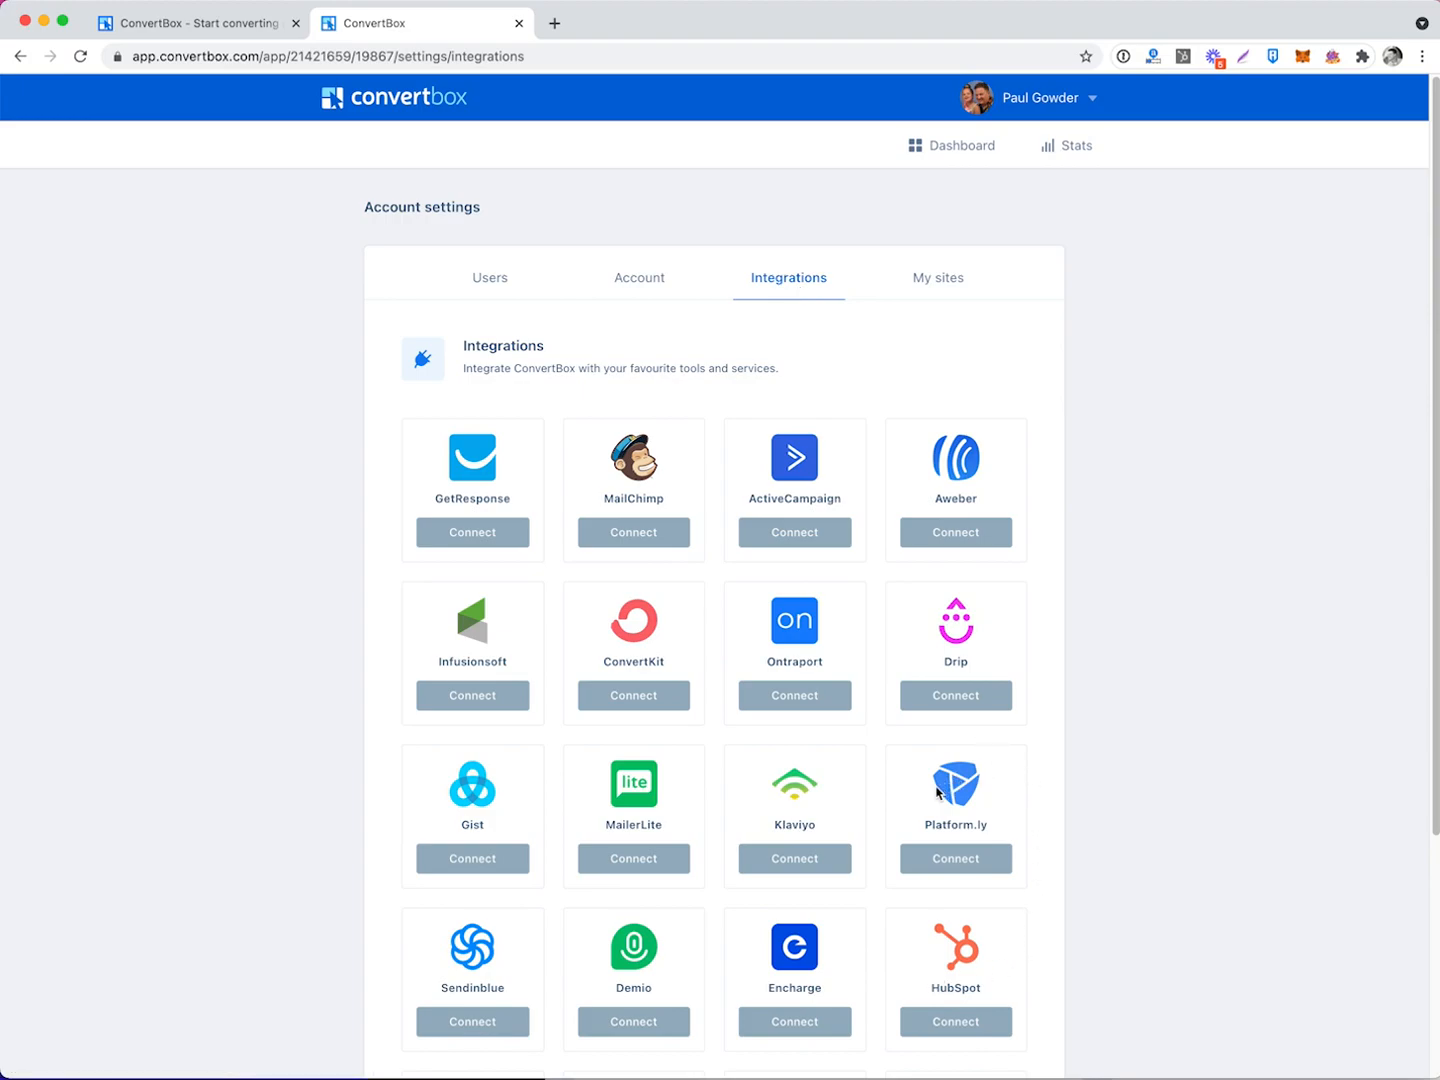
Start a new ConvertKit integration and name it PowWows.
click(645, 698)
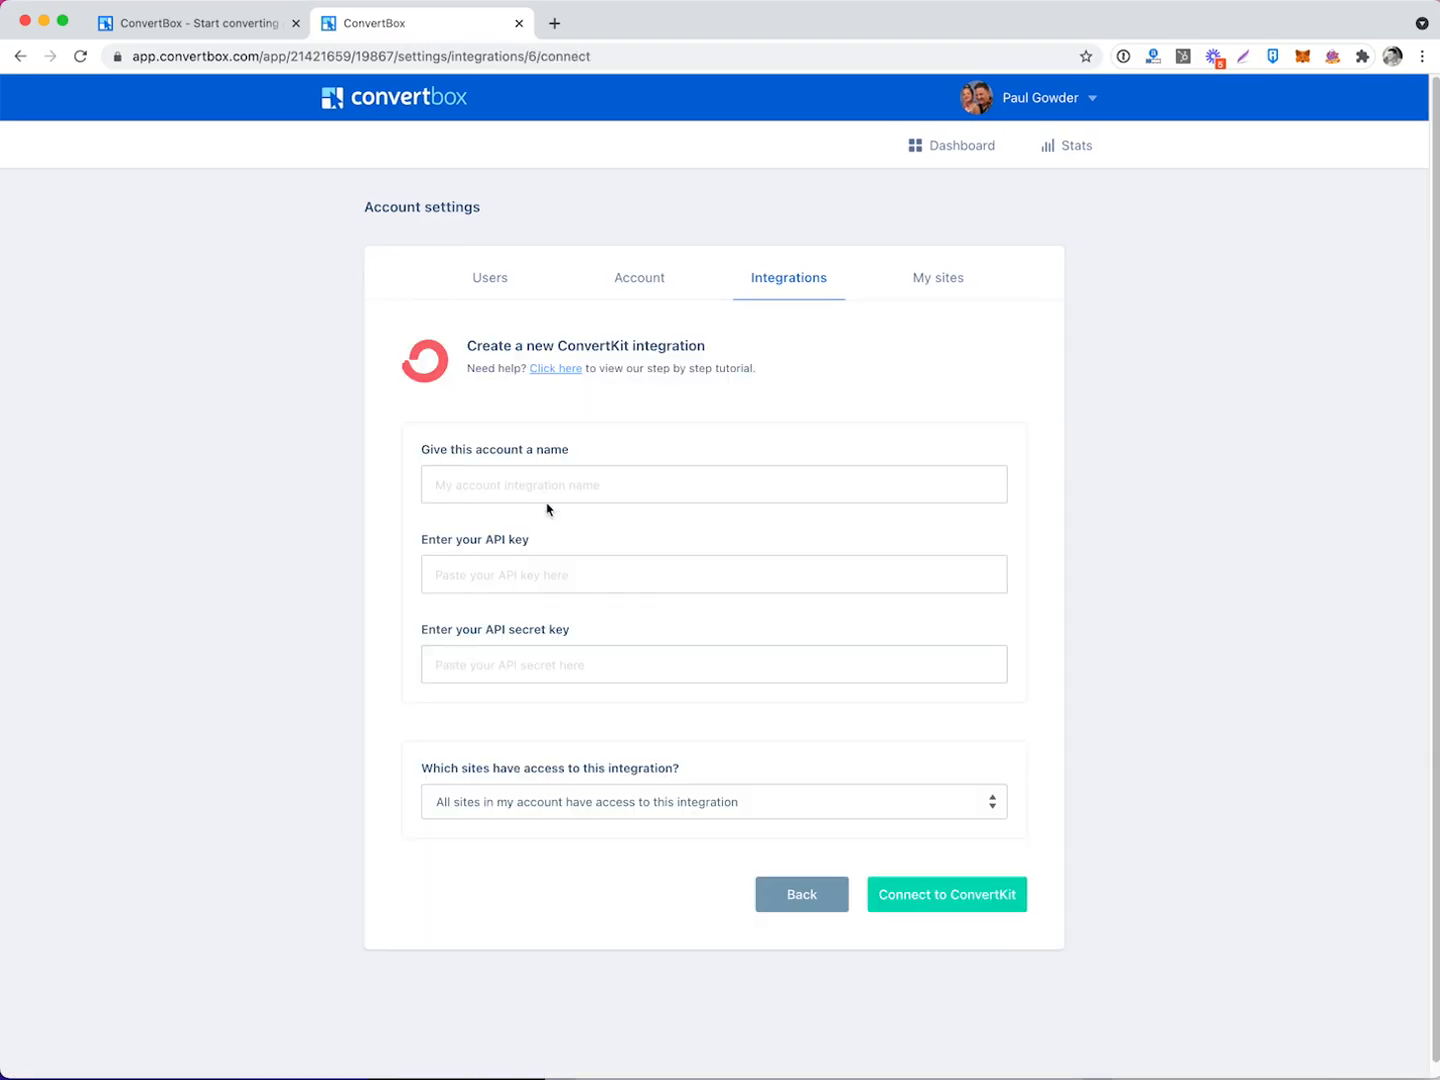
click(590, 487)
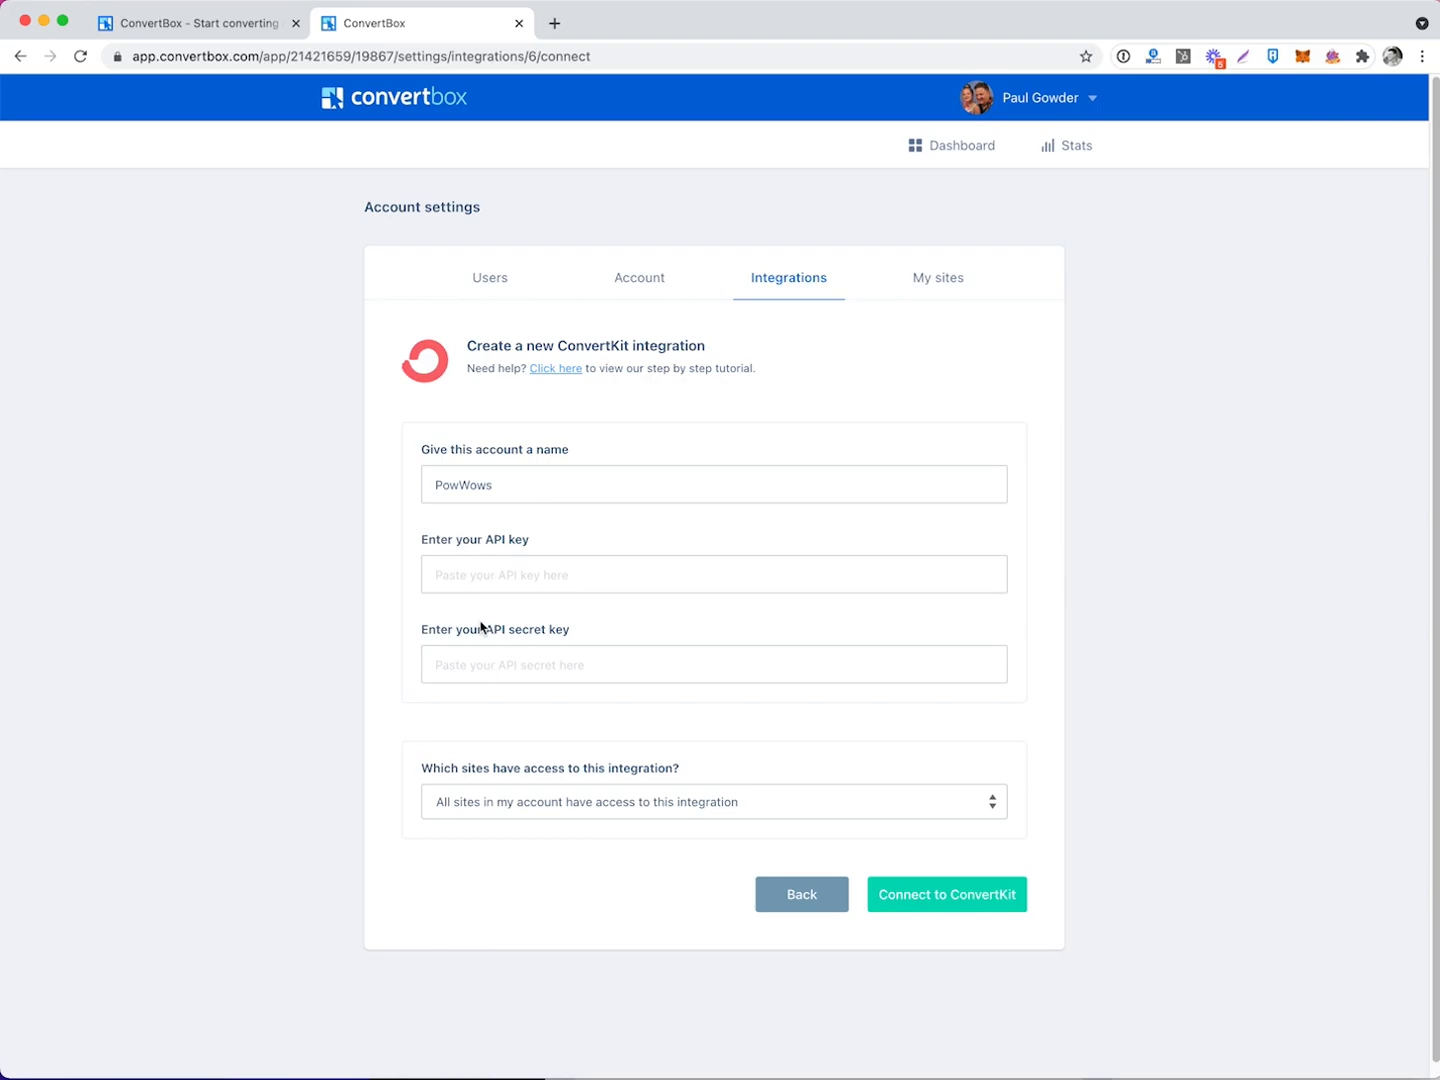
click(582, 620)
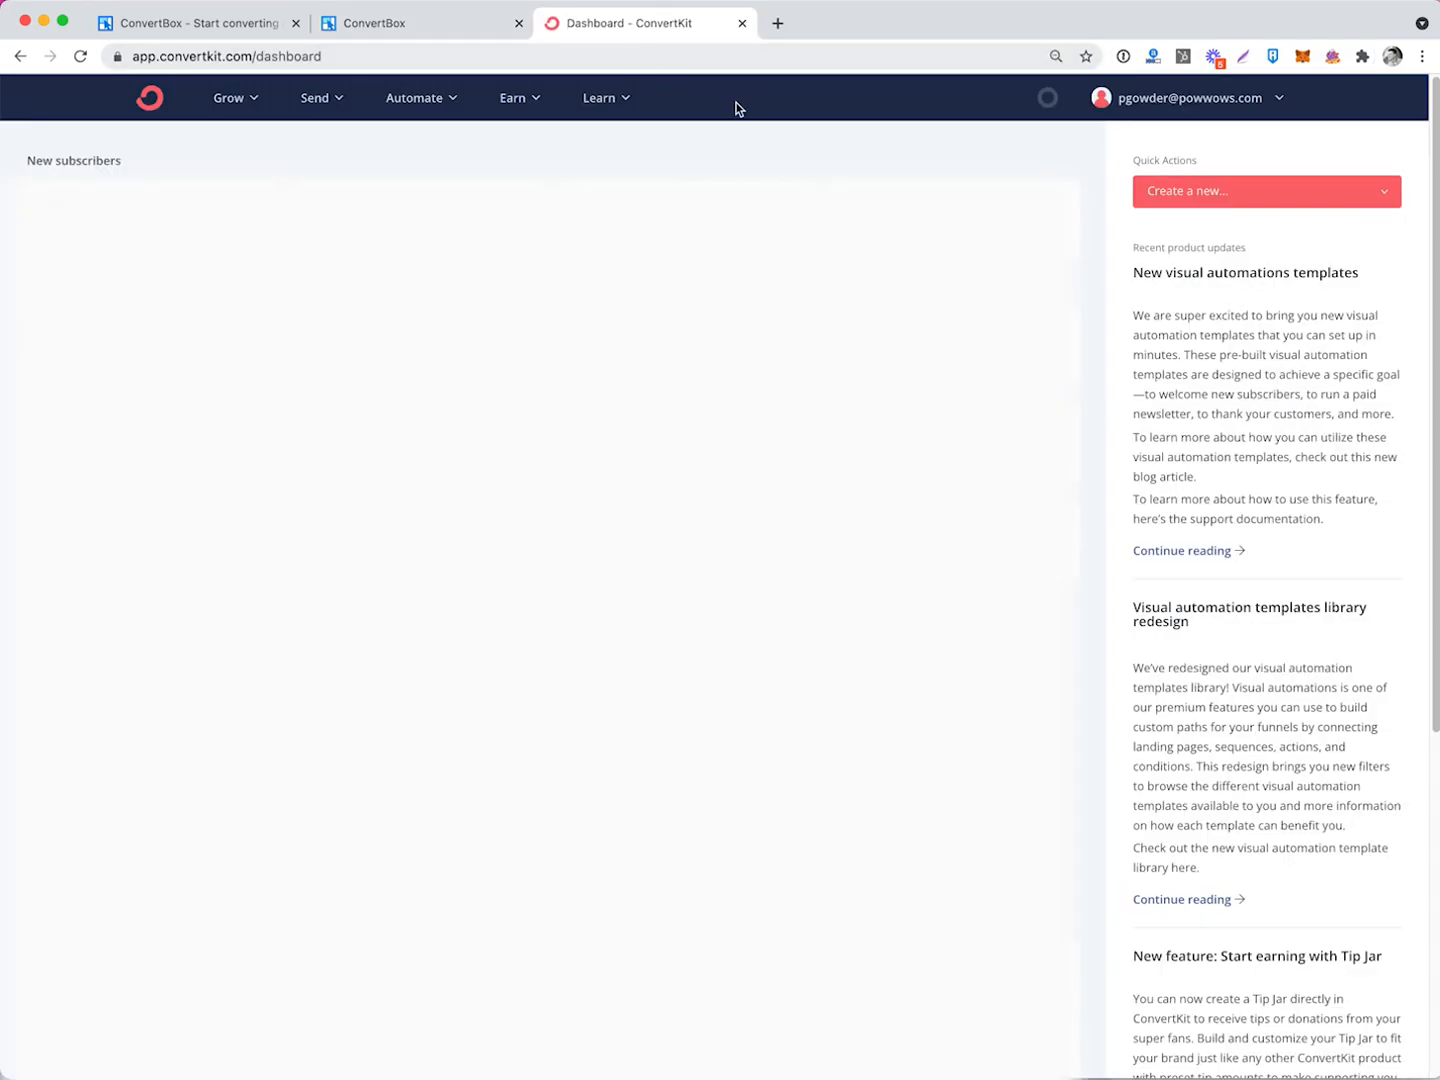
Copy the API key from ConvertKit's Advanced account settings.
click(1280, 99)
click(1165, 263)
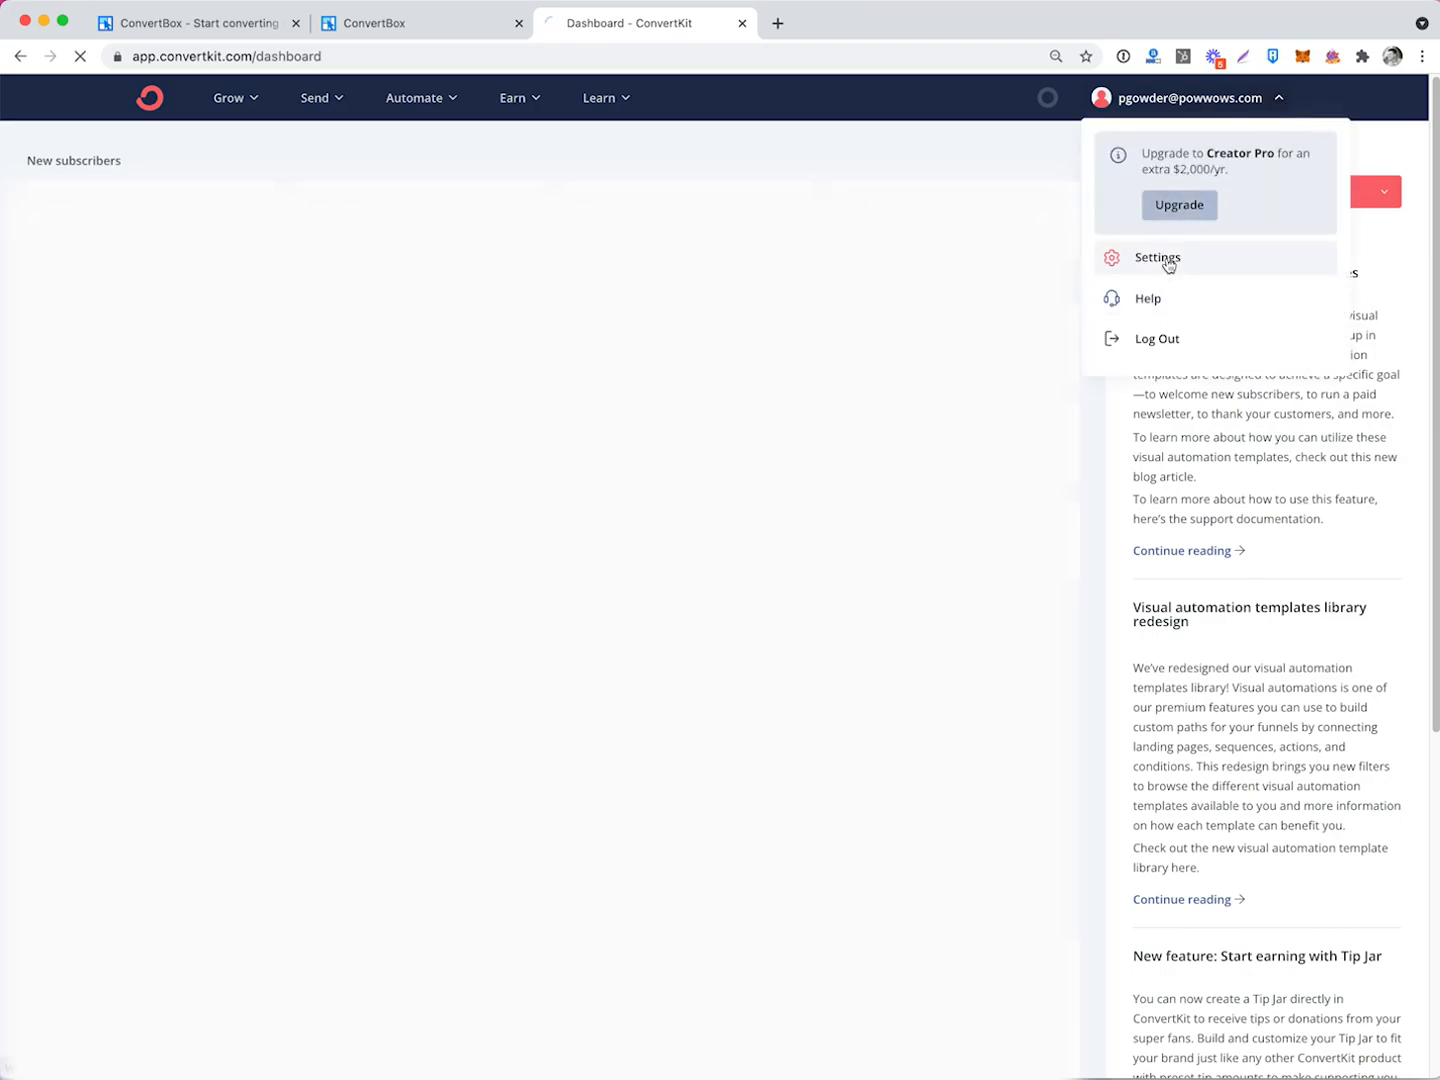
click(254, 752)
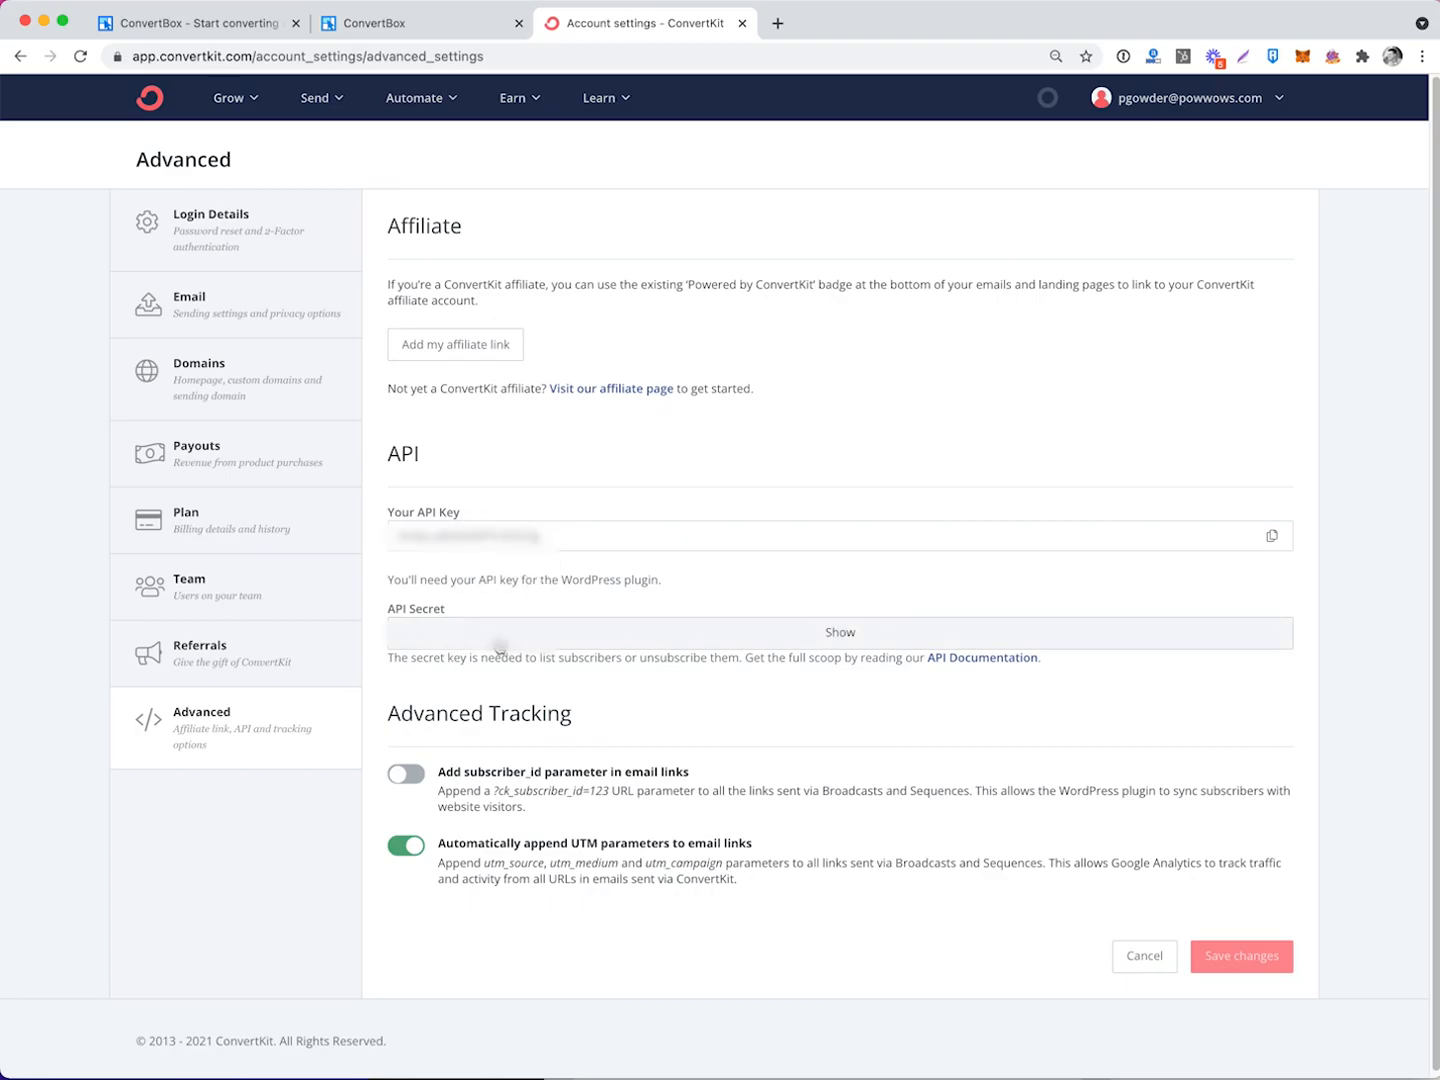
click(1272, 540)
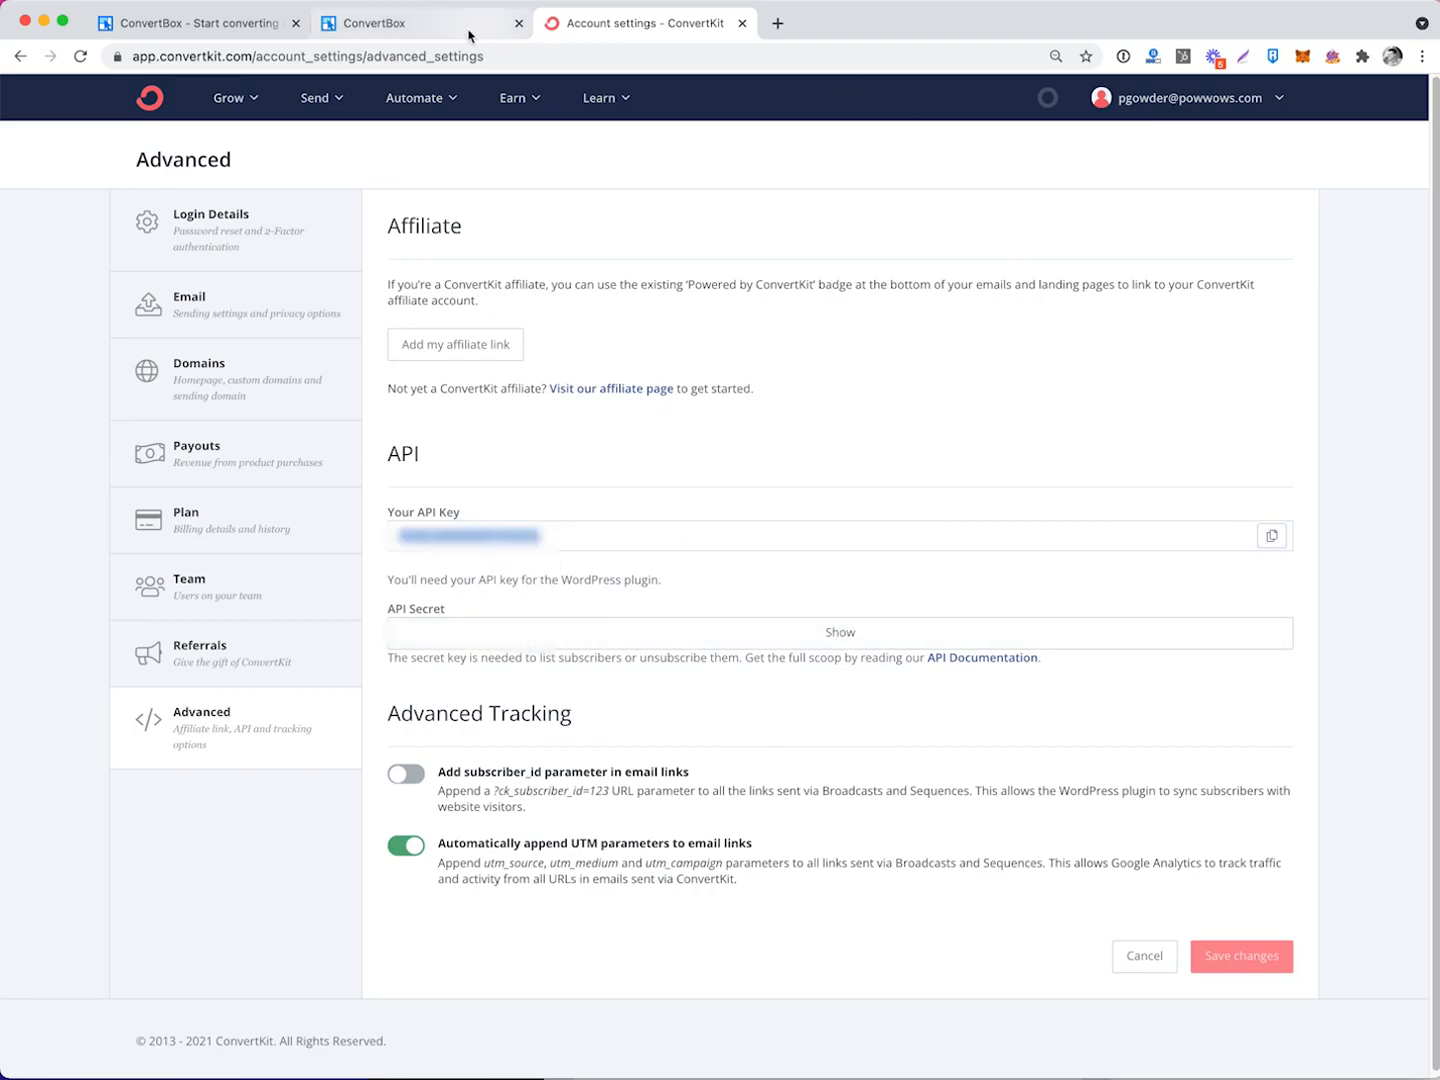
click(427, 34)
Paste ConvertKit's API key and revealed API secret into the form and connect the account.
right_click(473, 572)
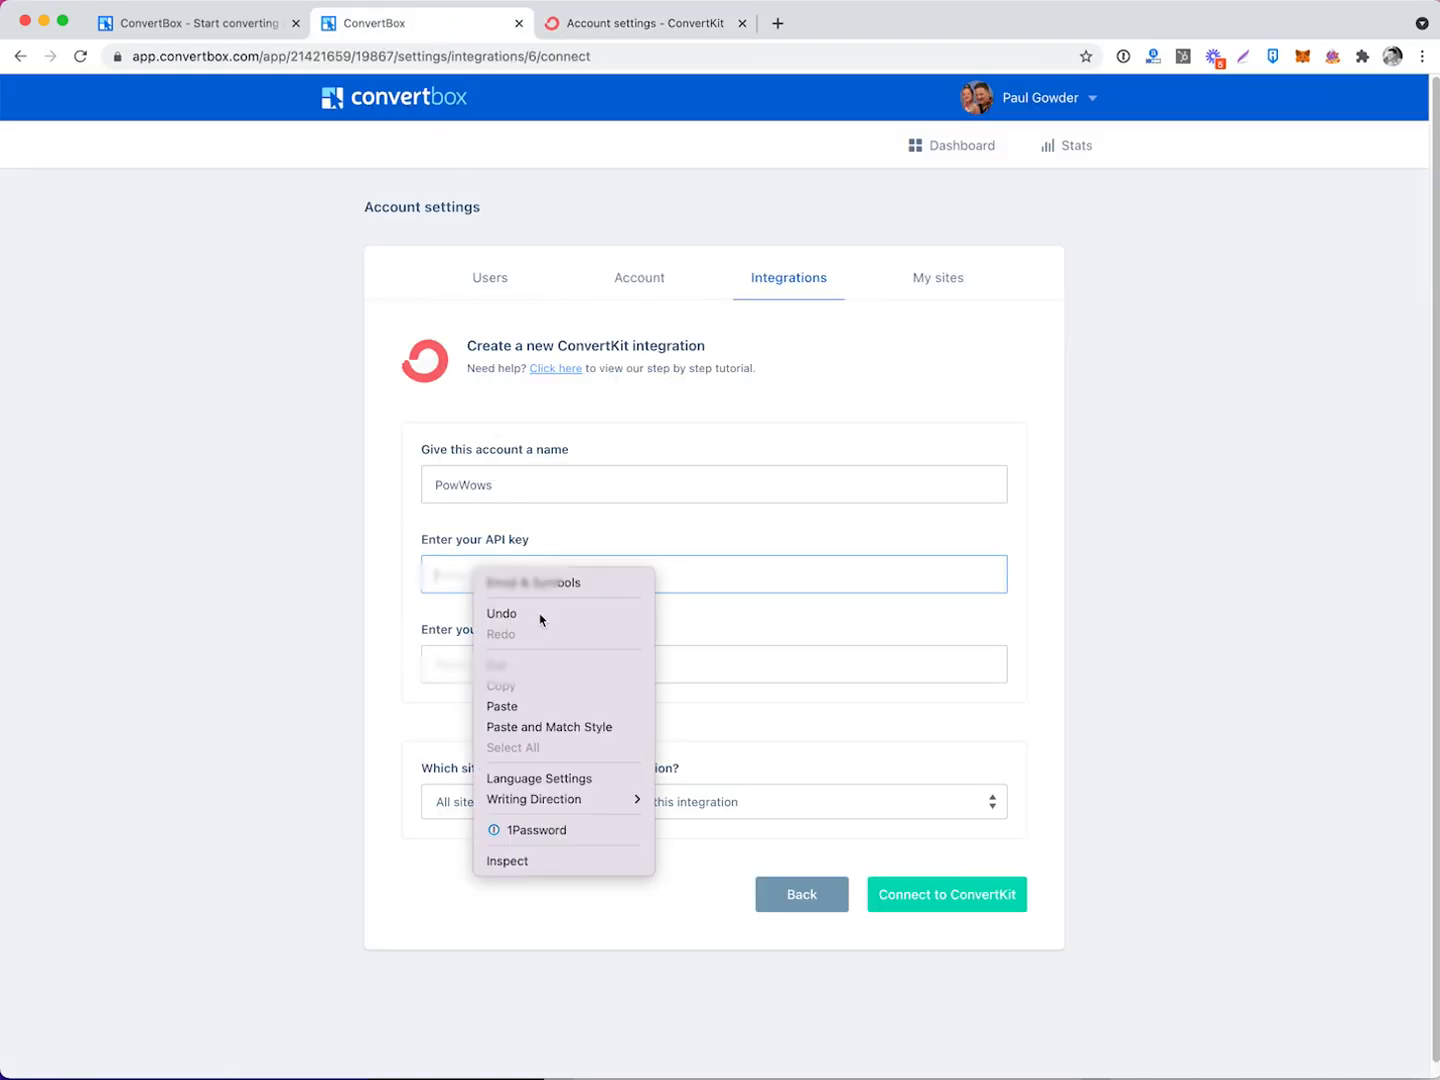
click(546, 706)
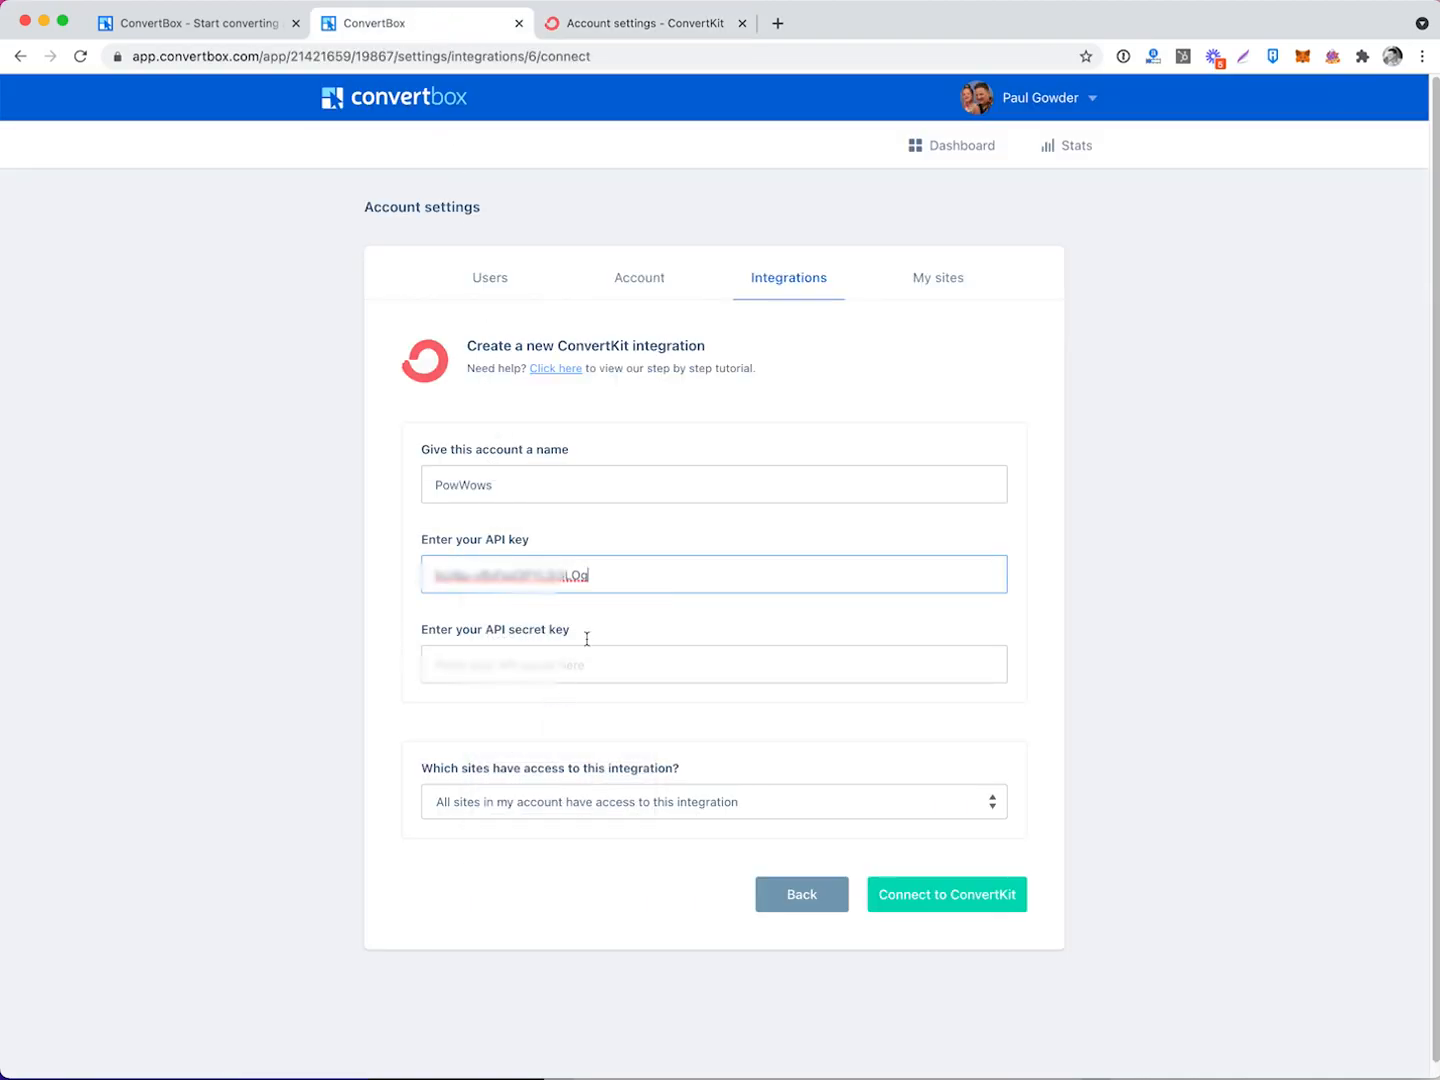
click(672, 25)
click(845, 630)
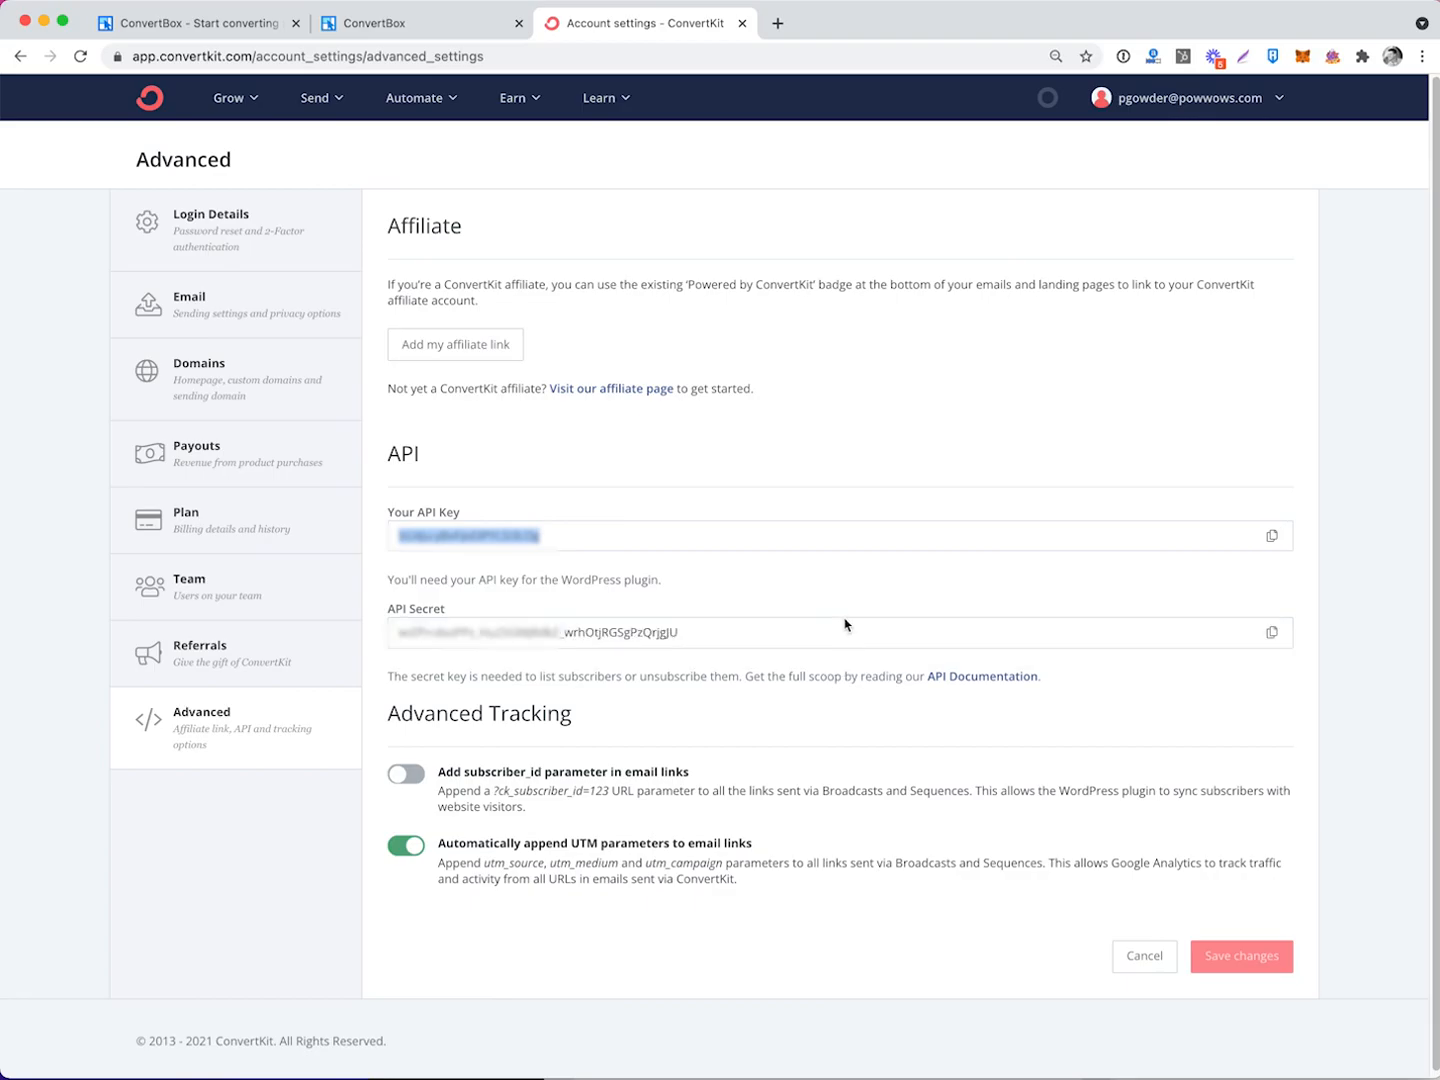
click(1272, 632)
click(449, 38)
click(538, 665)
right_click(538, 665)
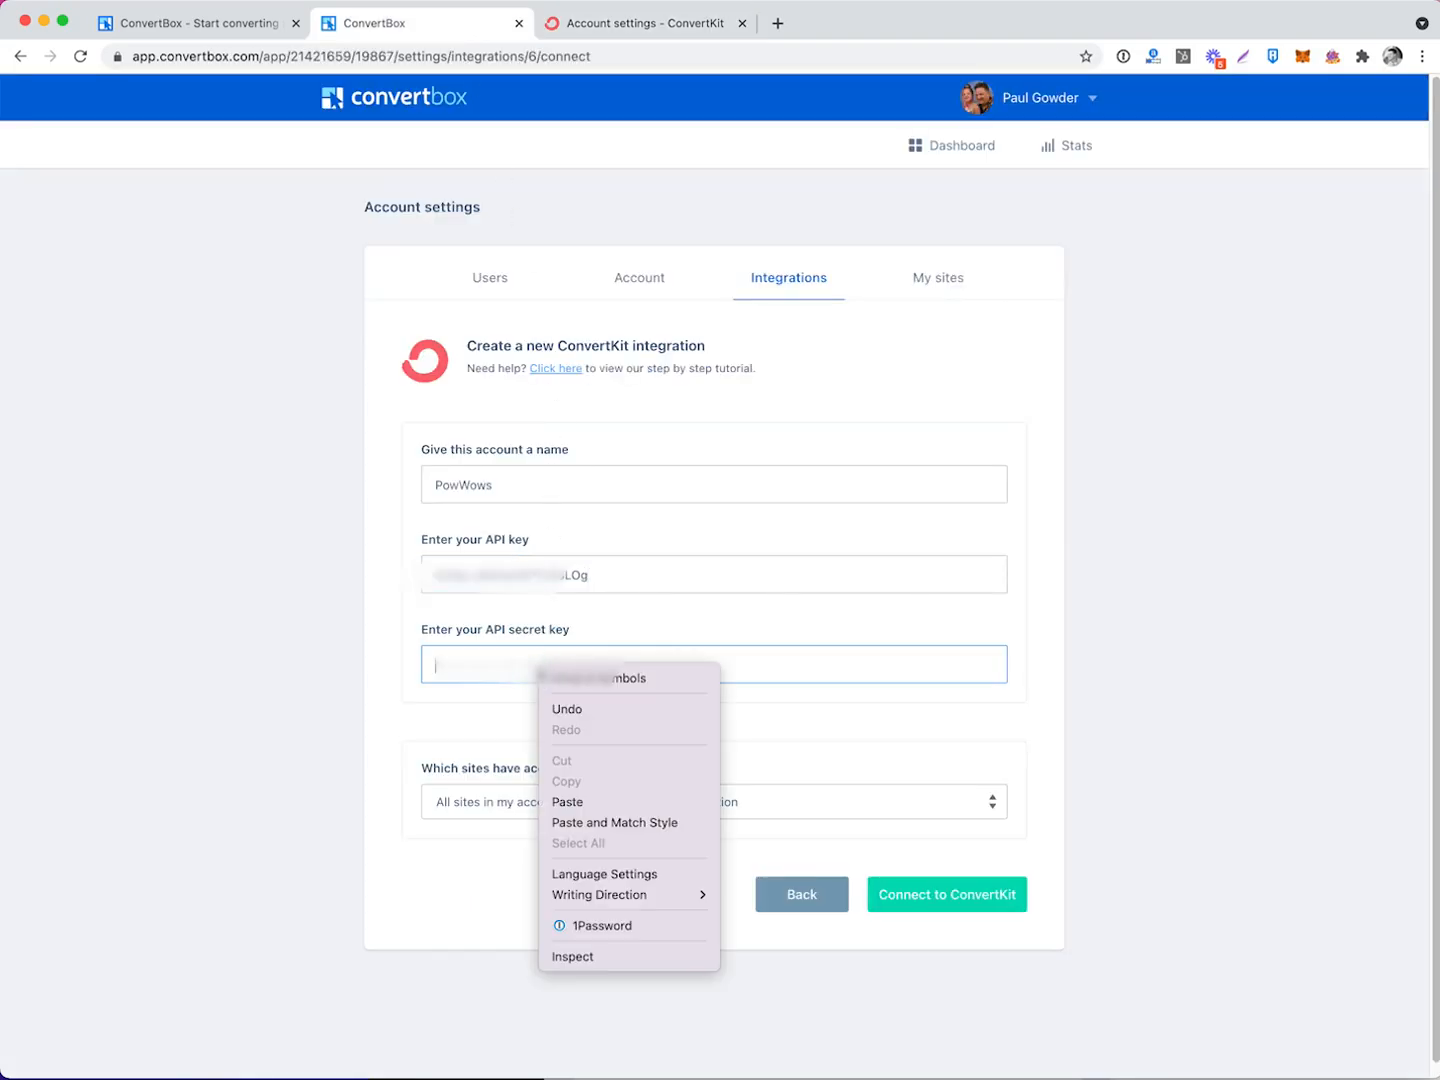
click(583, 805)
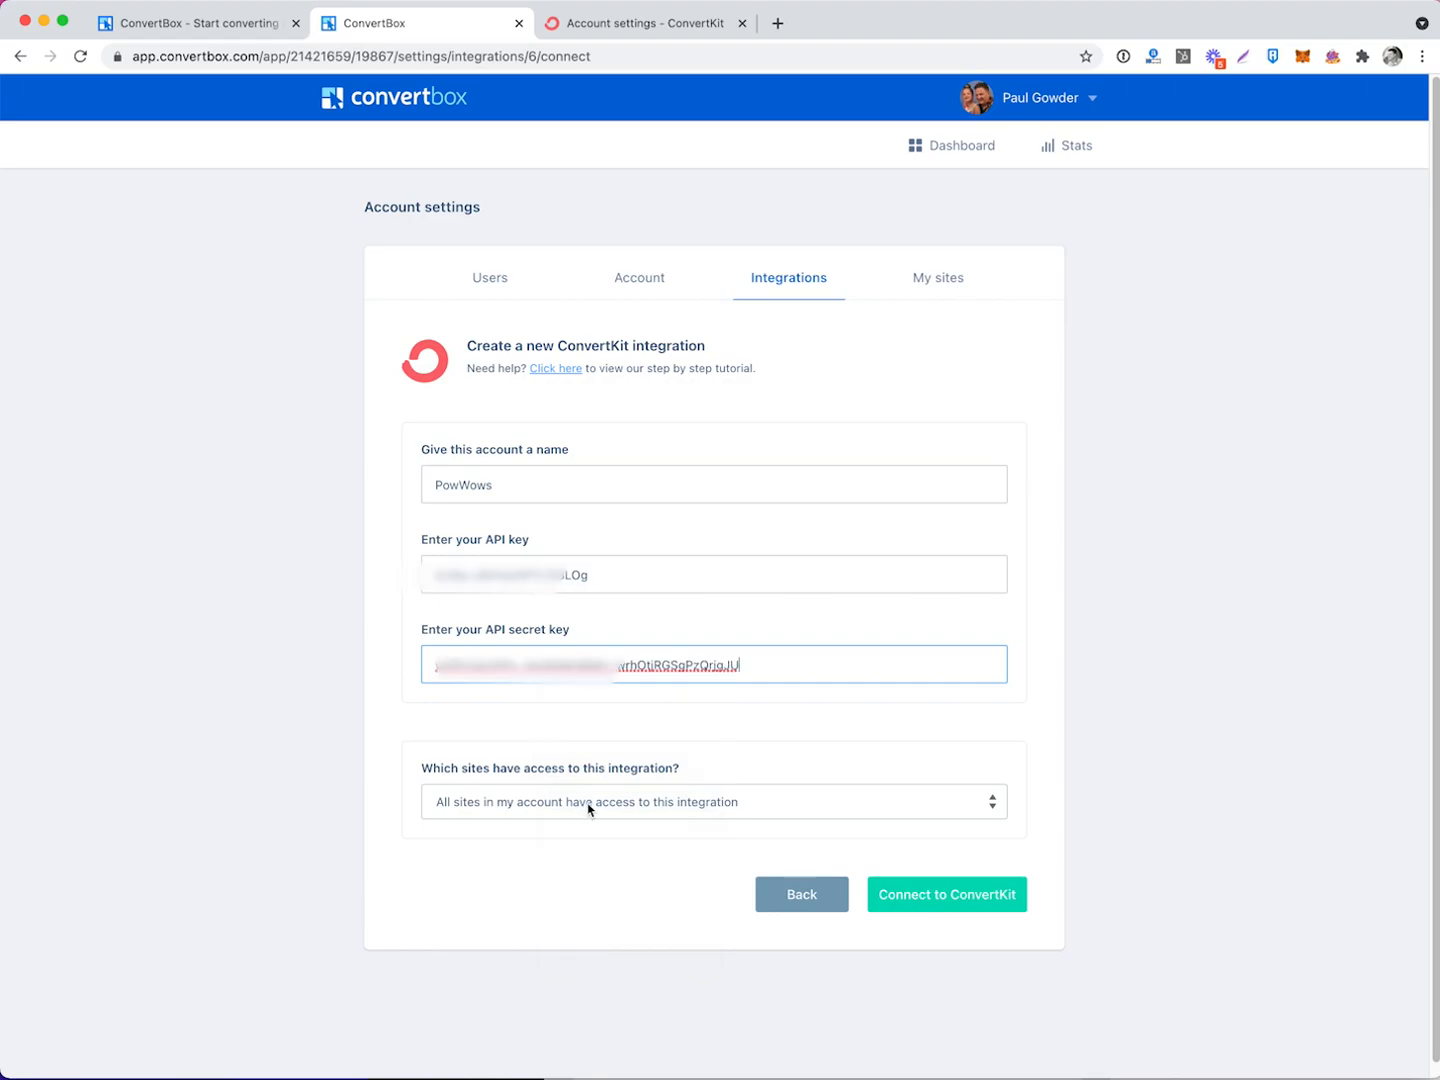
click(956, 900)
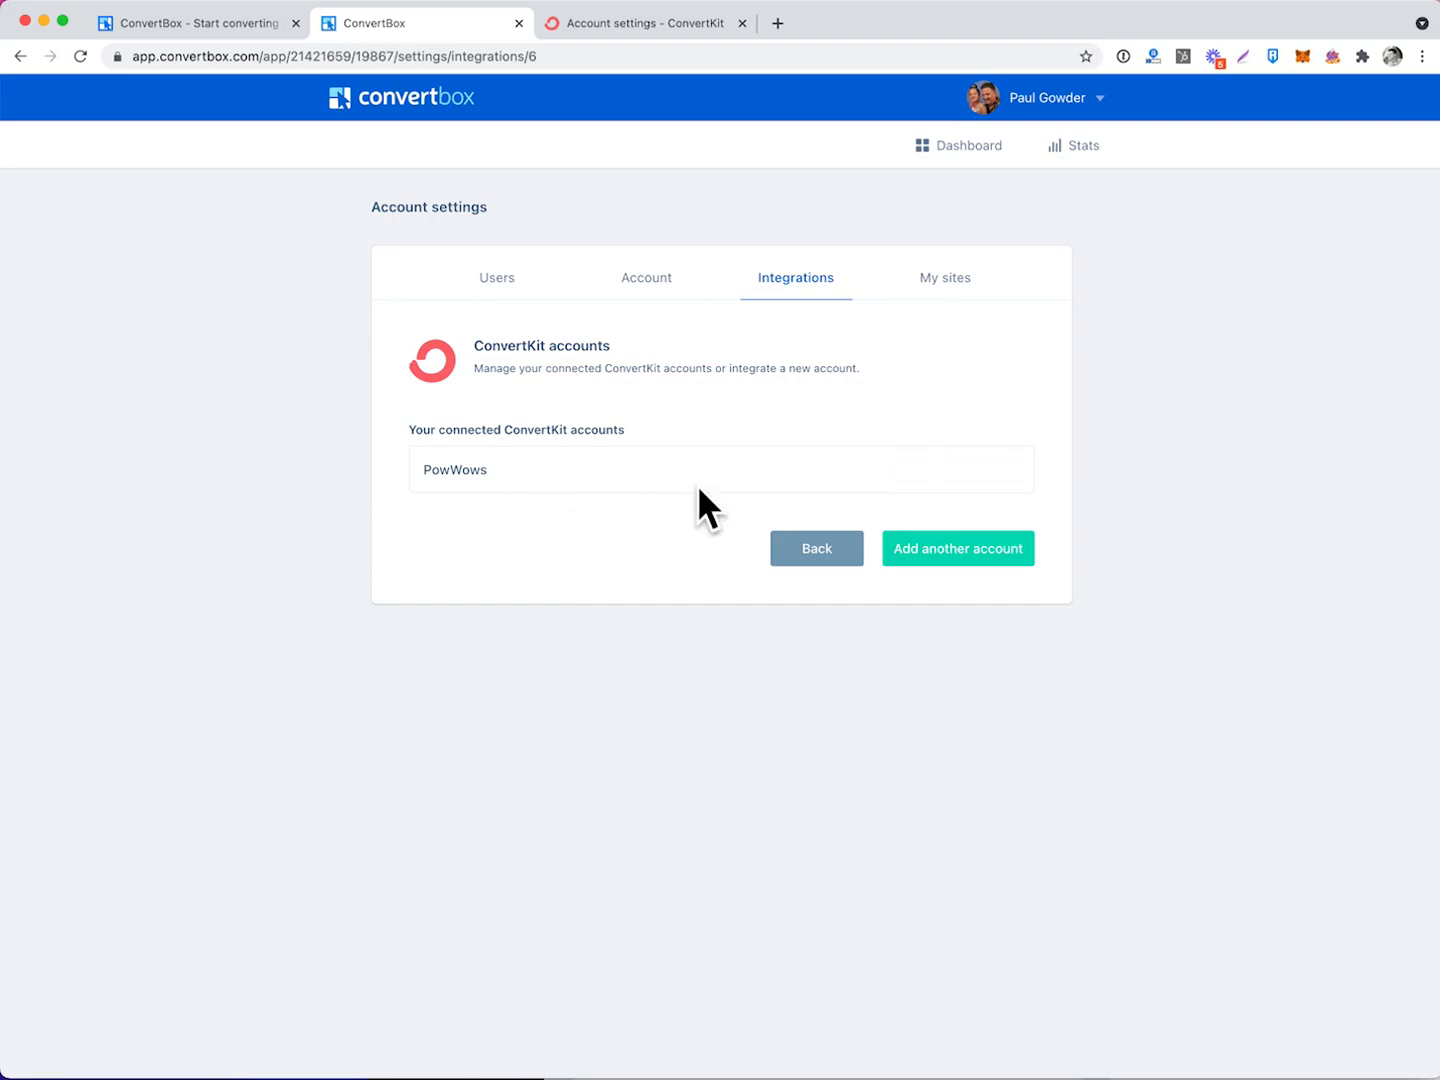
Open the powwows.com WordPress admin, then compare ConvertBox install options, settling on the WordPress plugin.
click(970, 279)
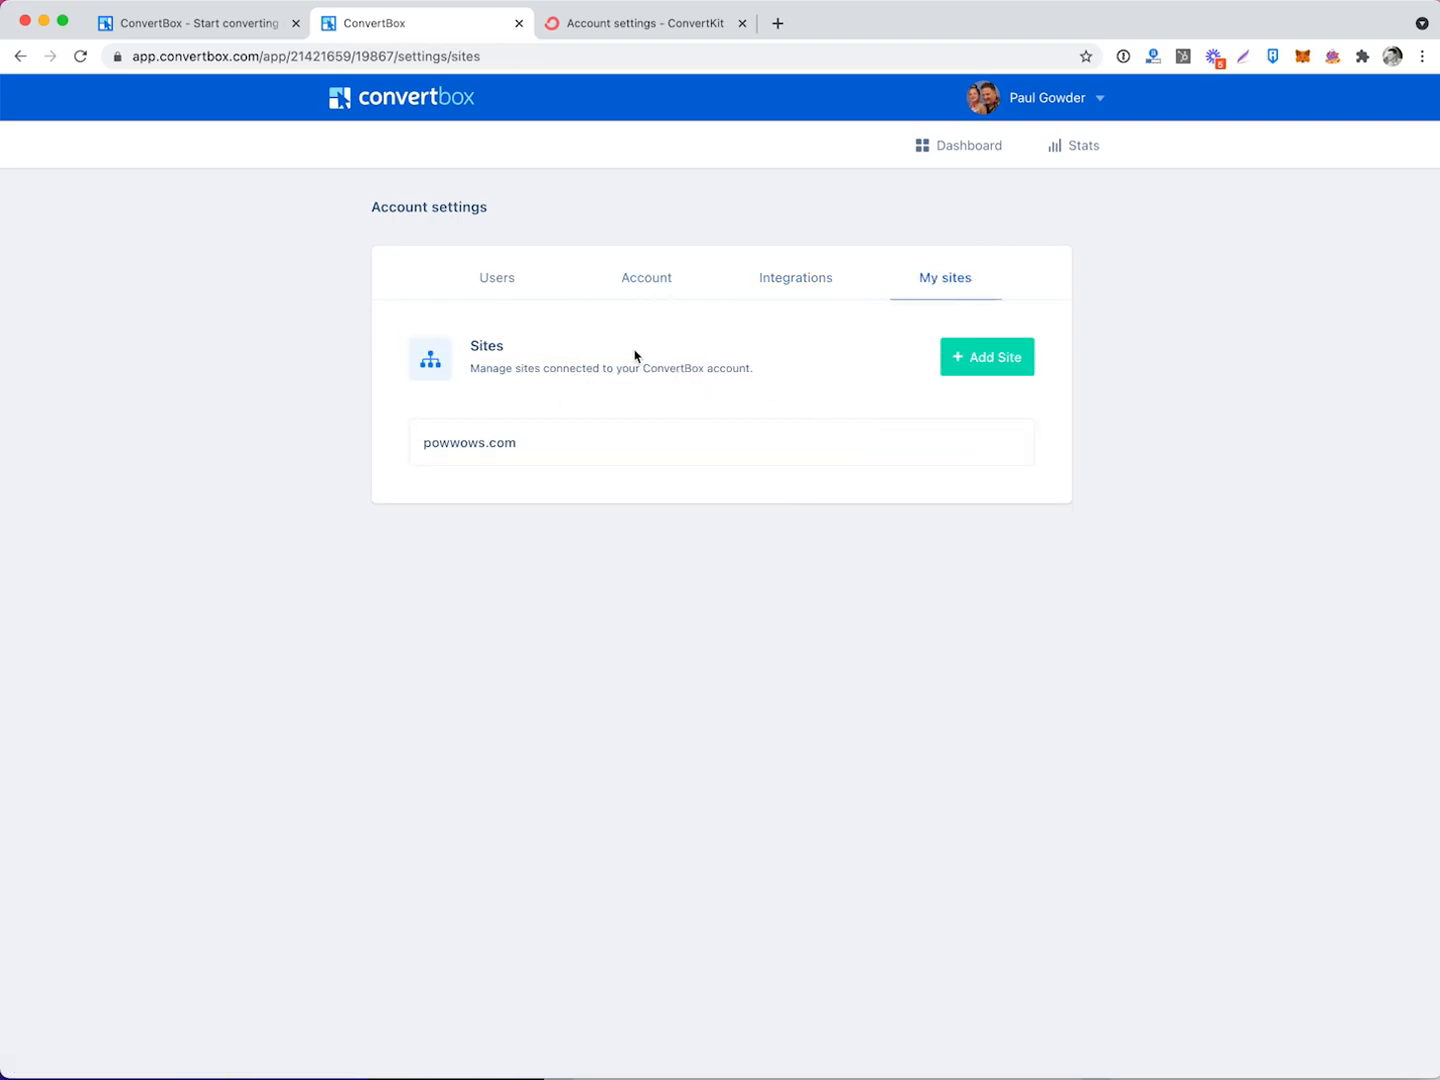
click(988, 358)
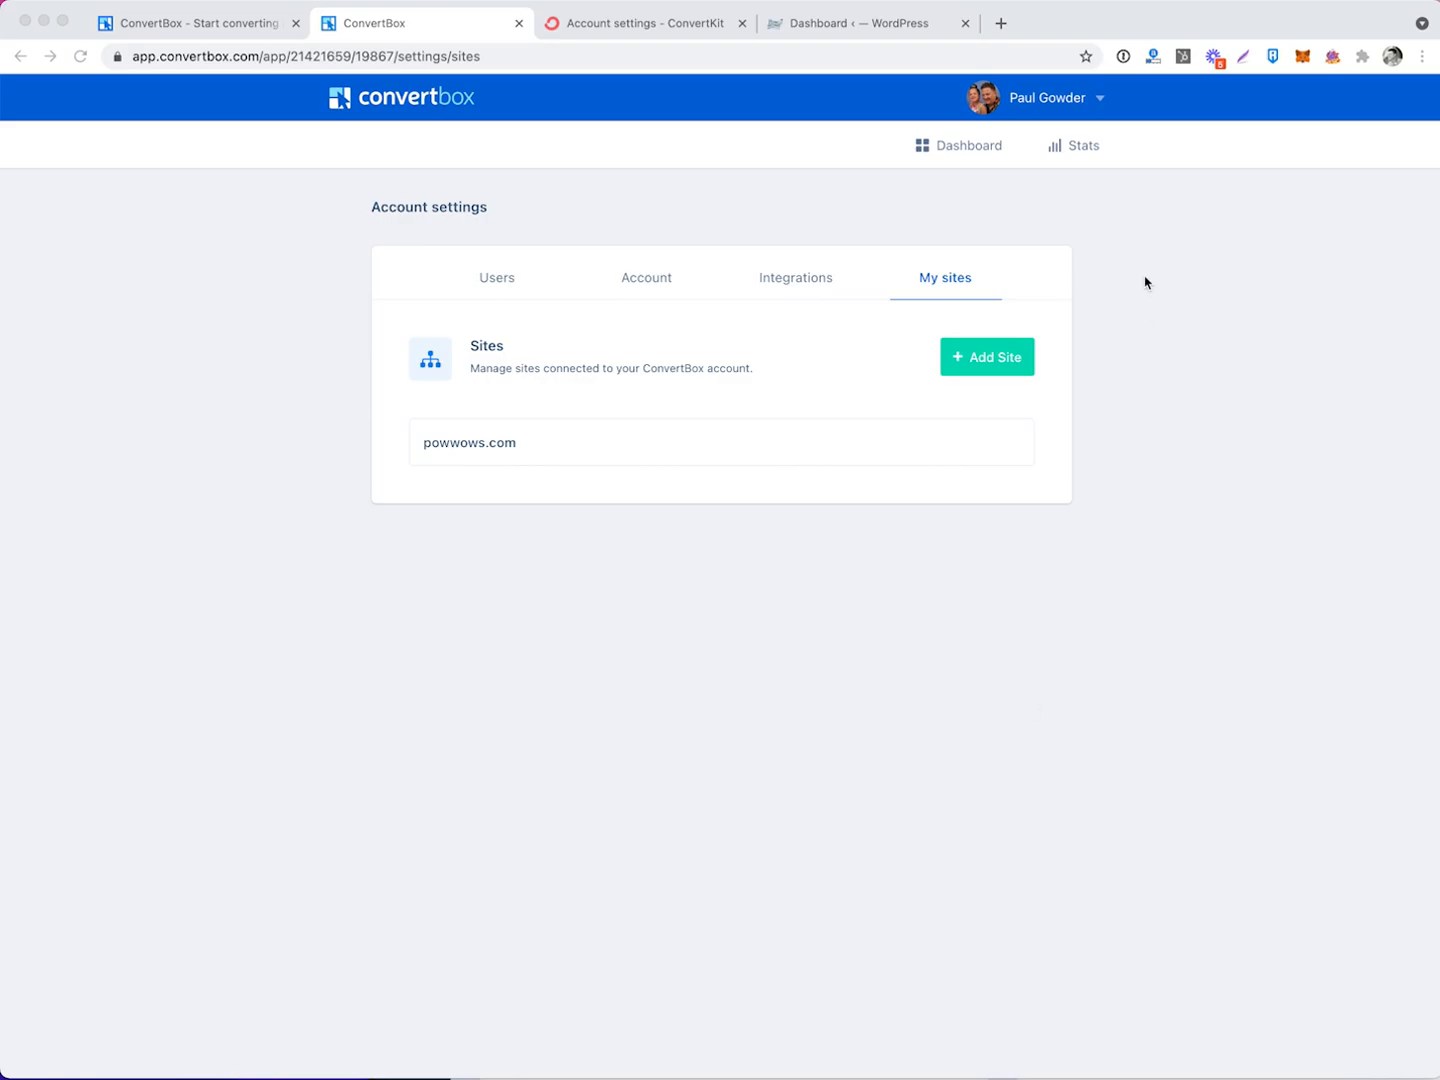
click(1085, 101)
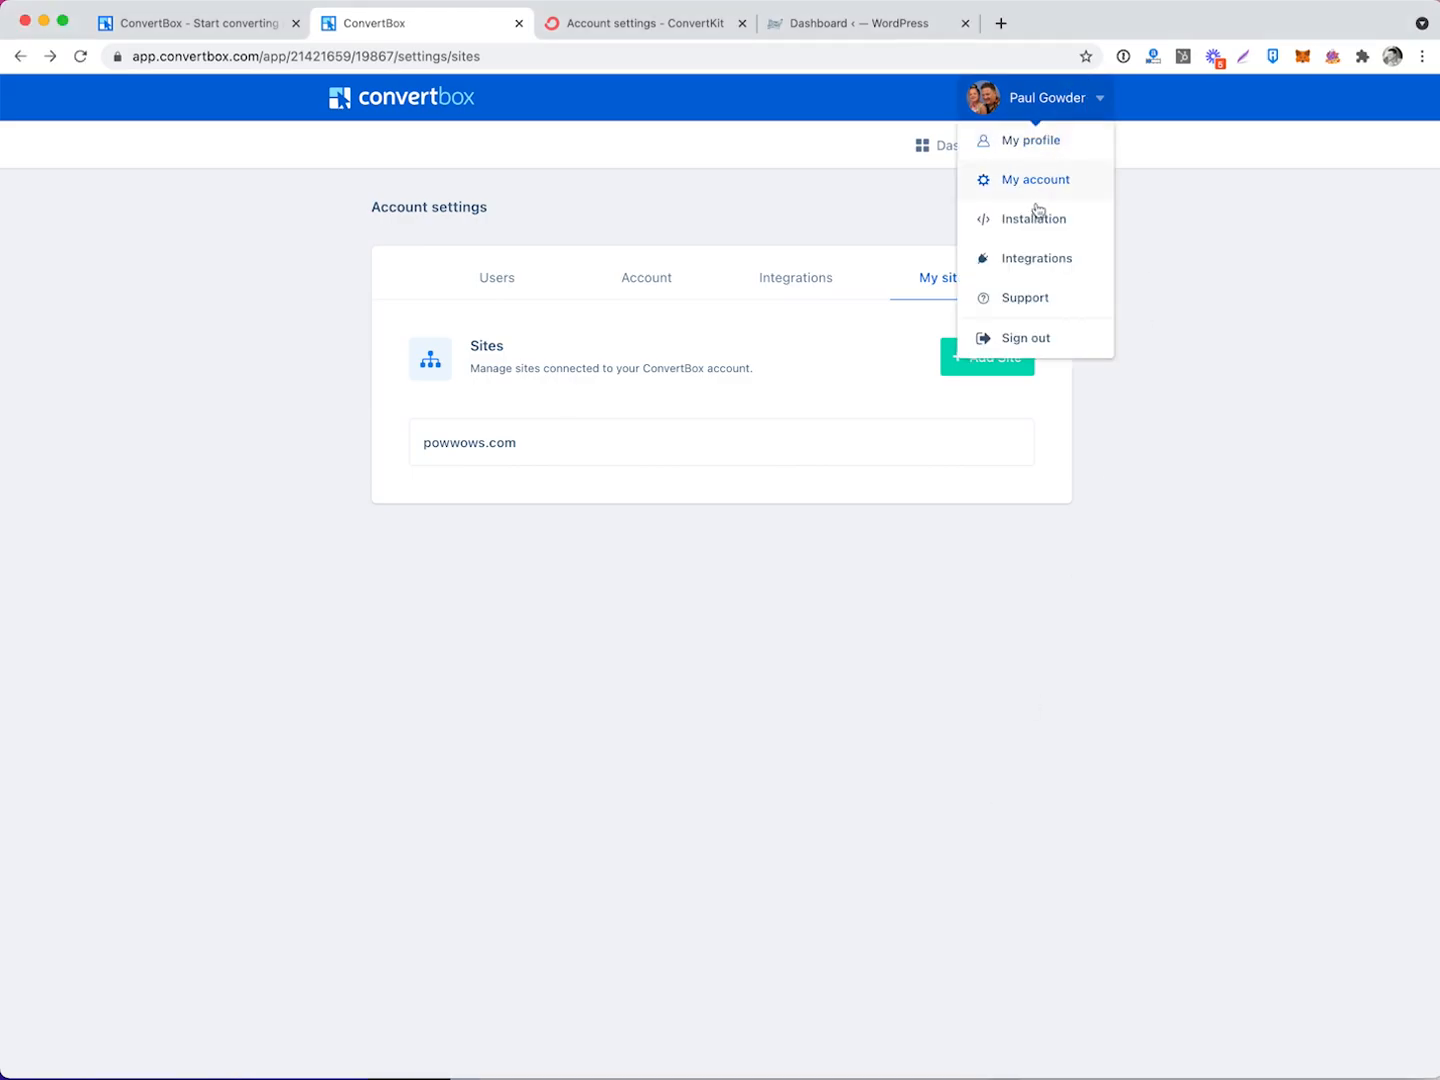
click(1037, 221)
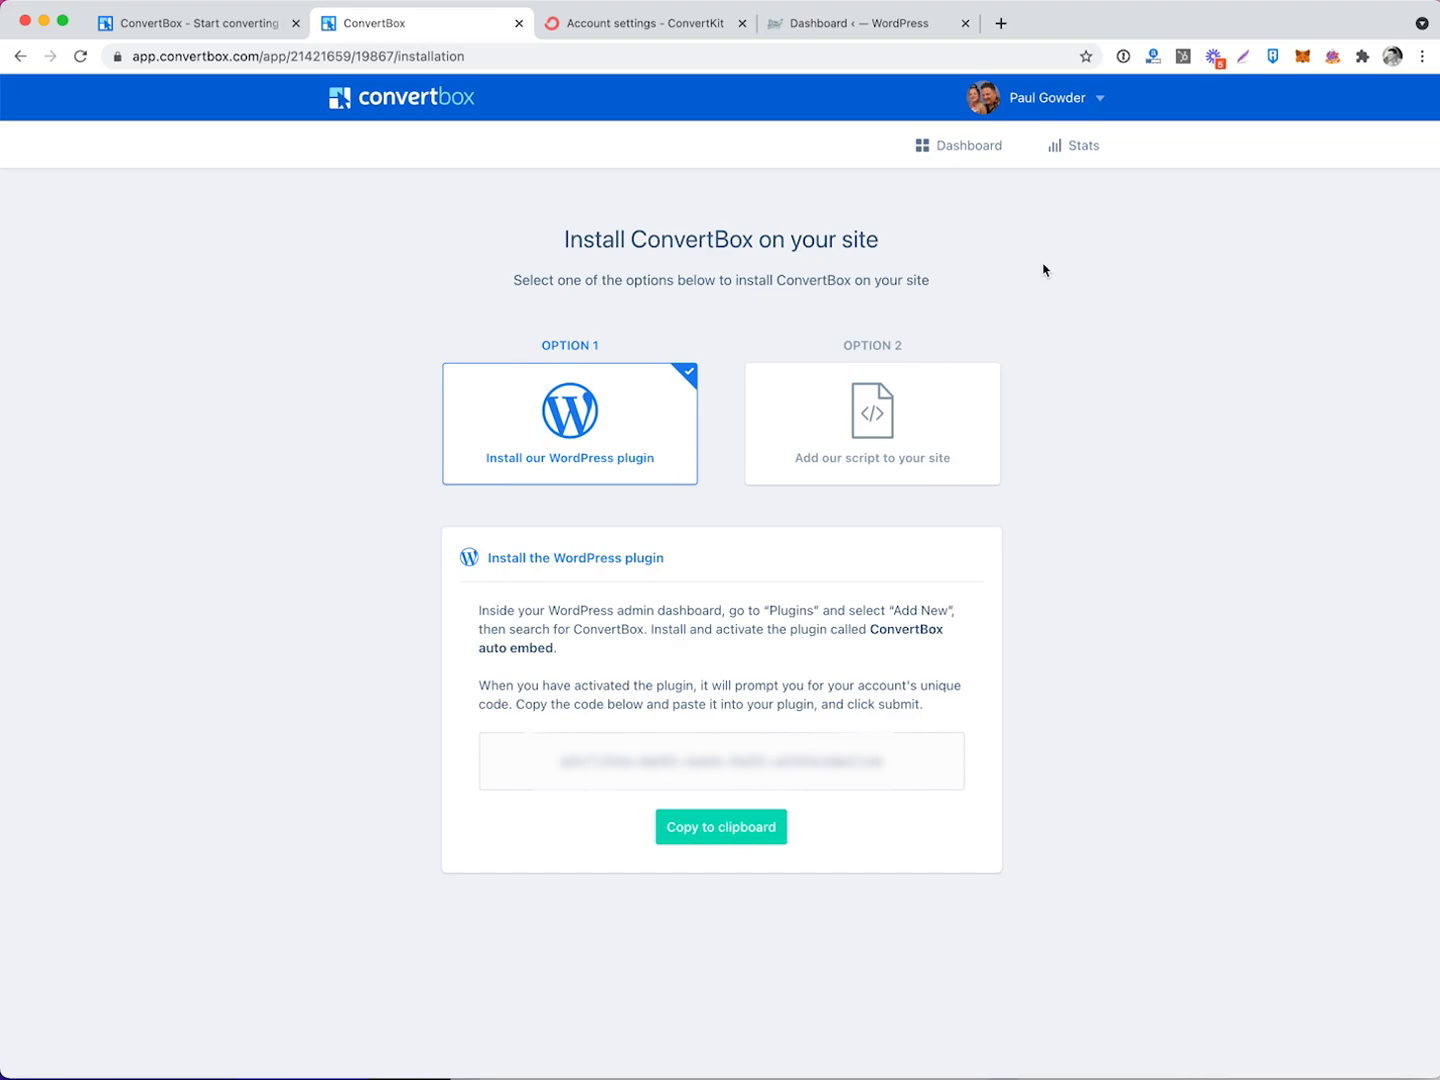
click(896, 444)
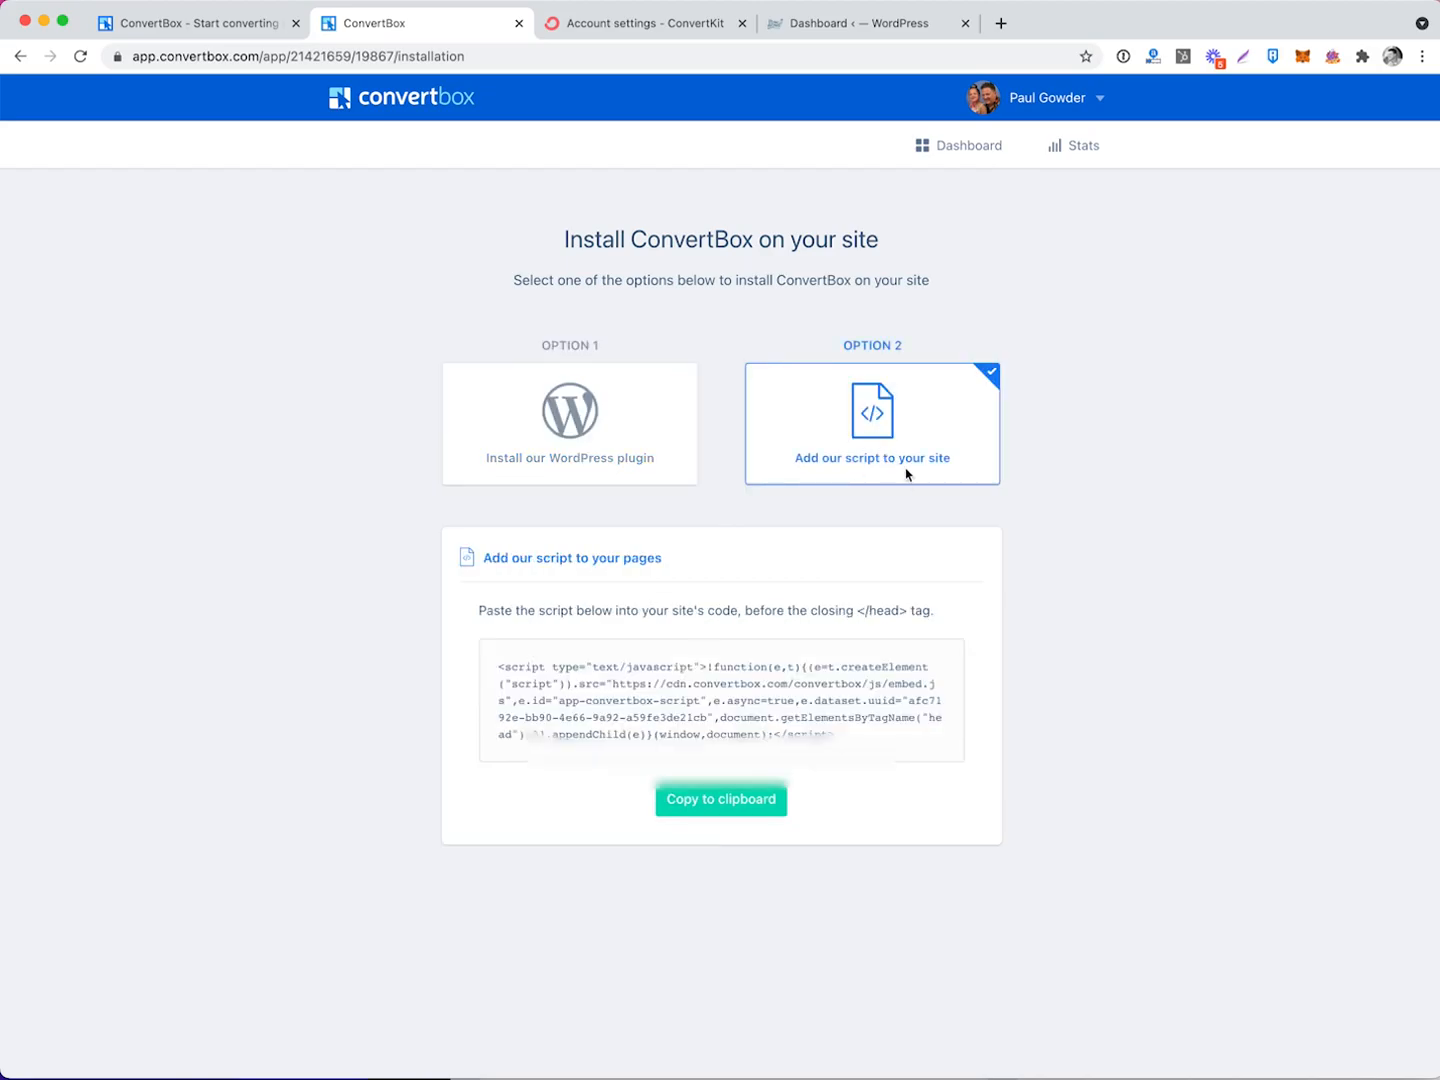
click(646, 472)
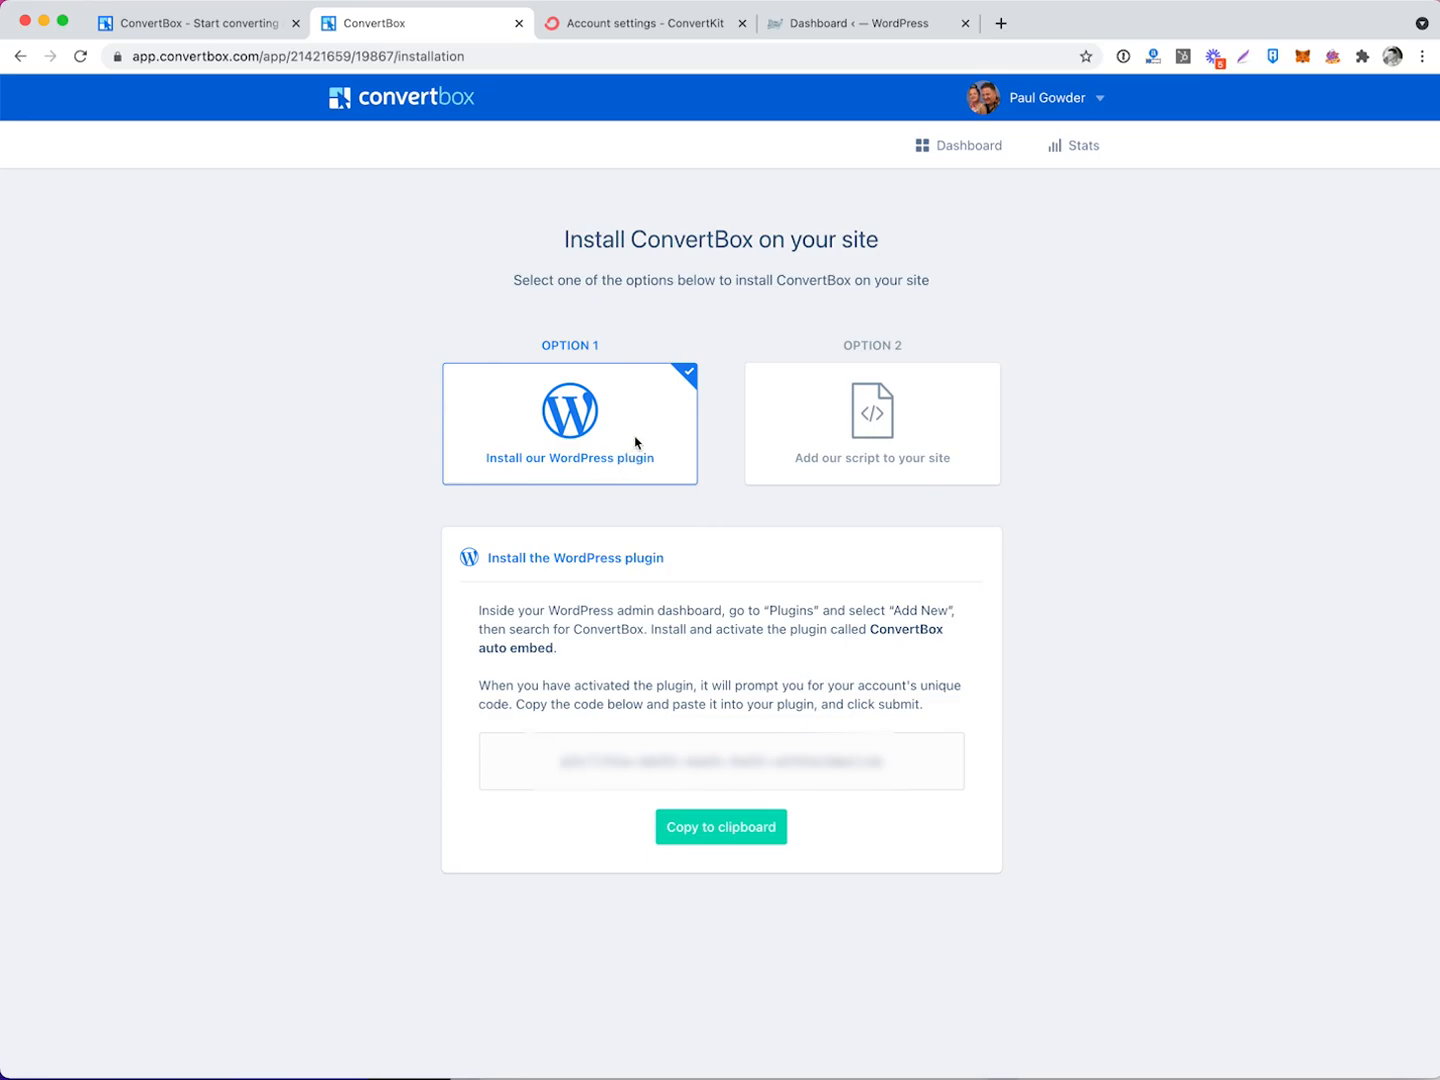
click(852, 25)
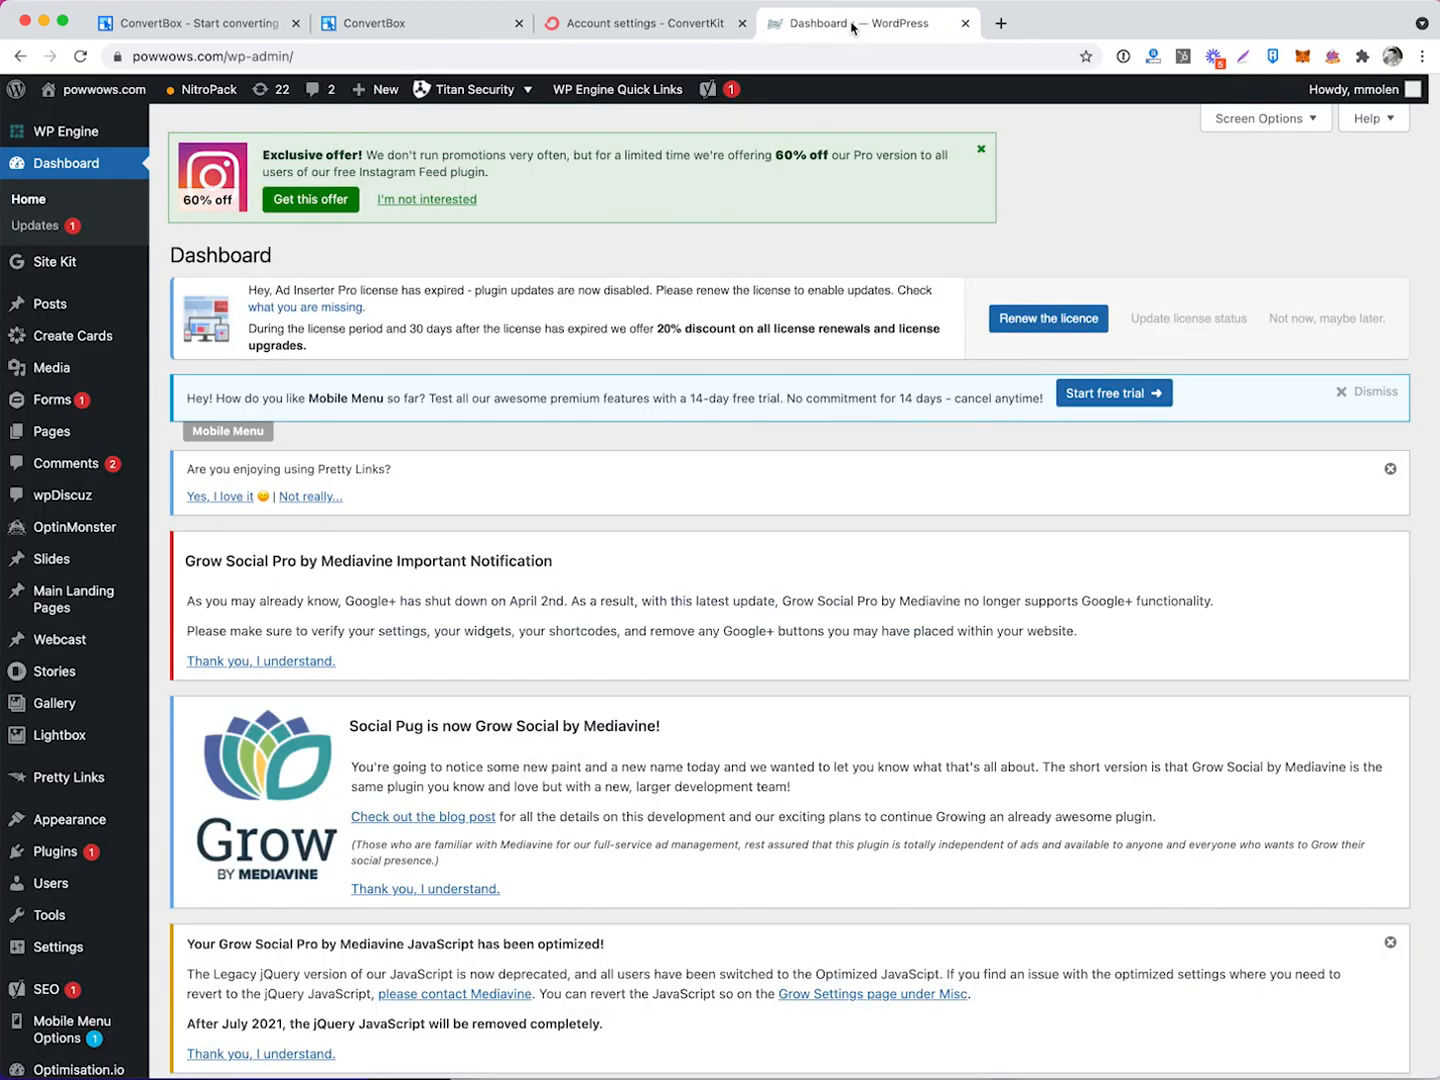
Install and activate the ConvertBox Auto Embed plugin found by searching 'convertbox'.
mouse_move(31, 853)
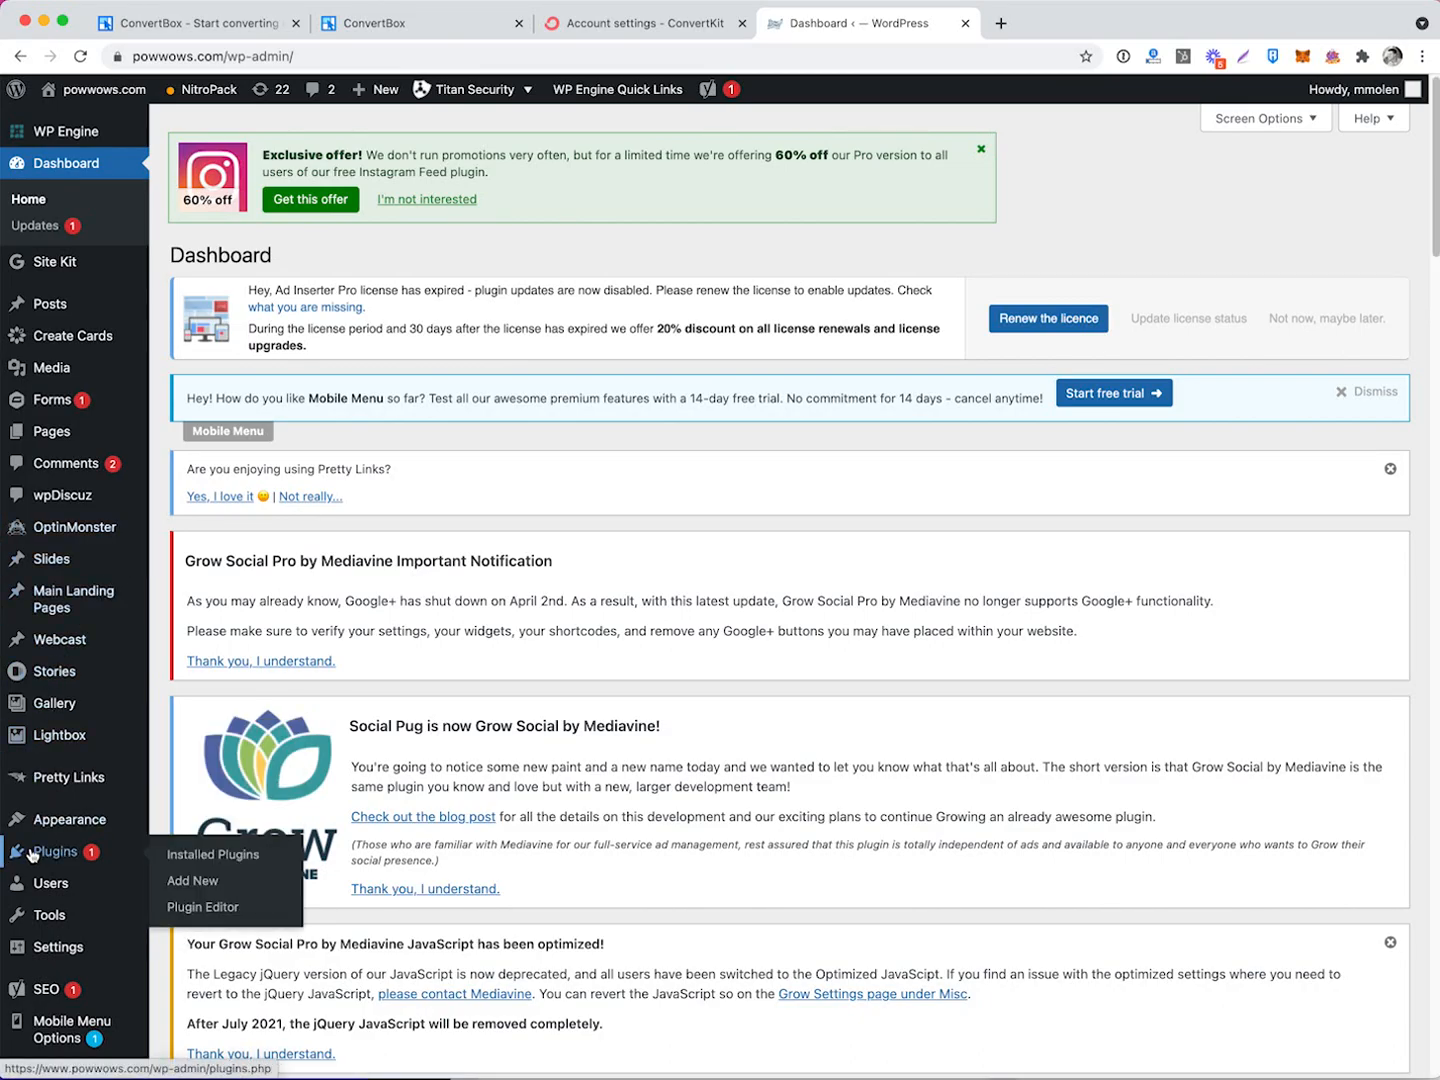
click(197, 882)
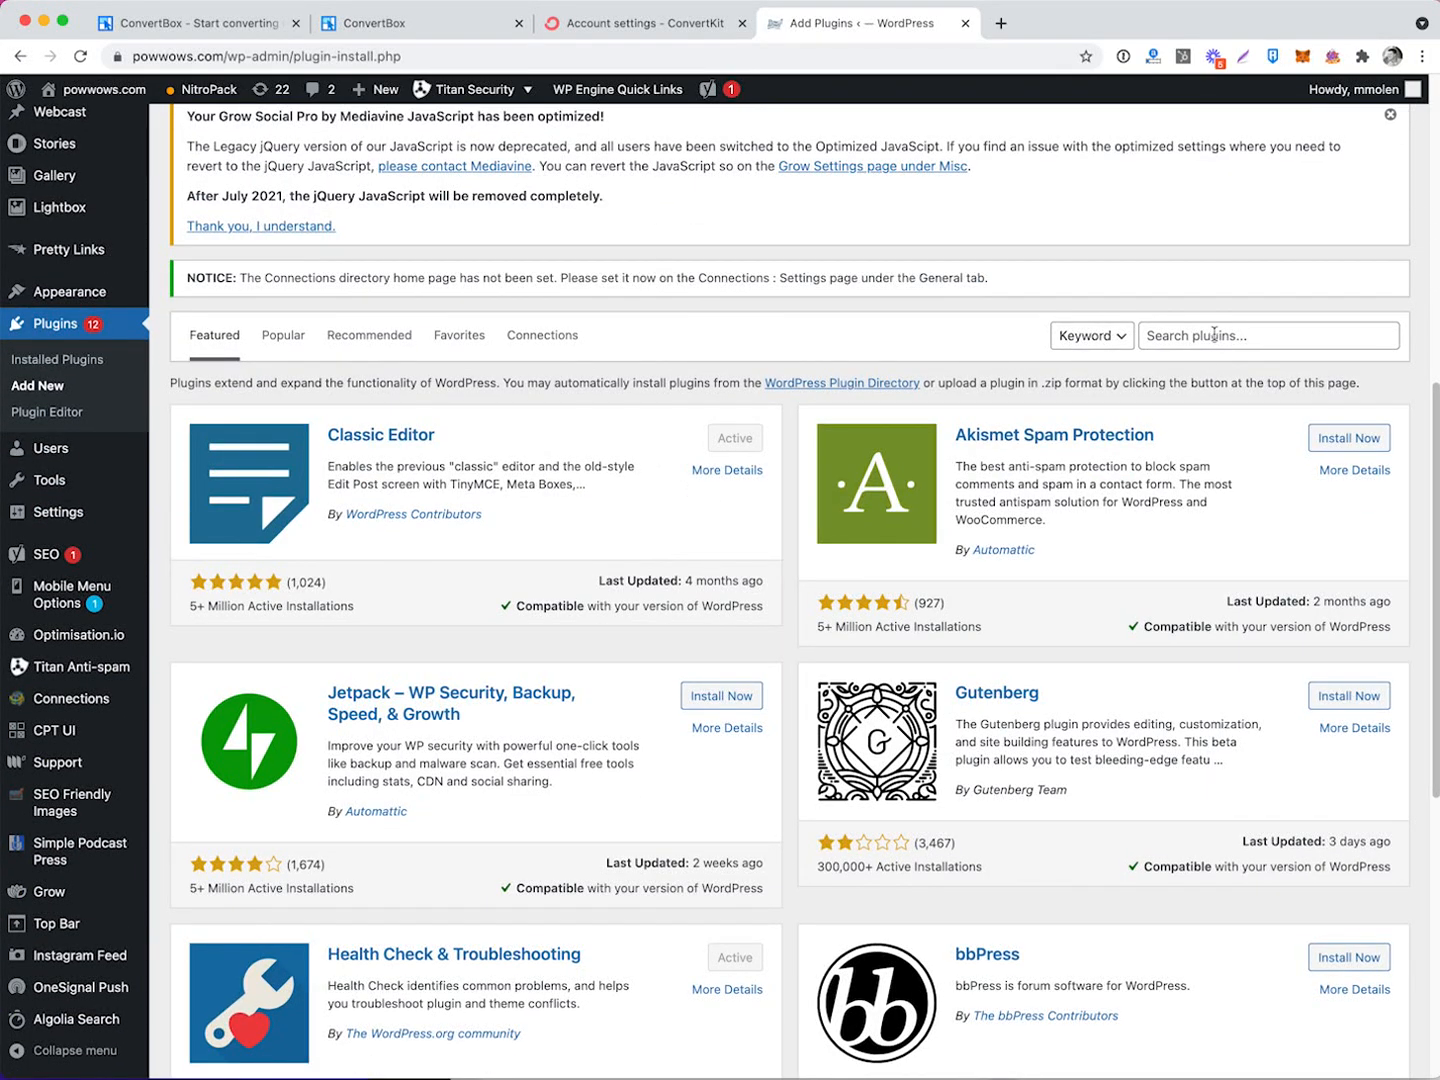
click(1214, 334)
text(convertbox)
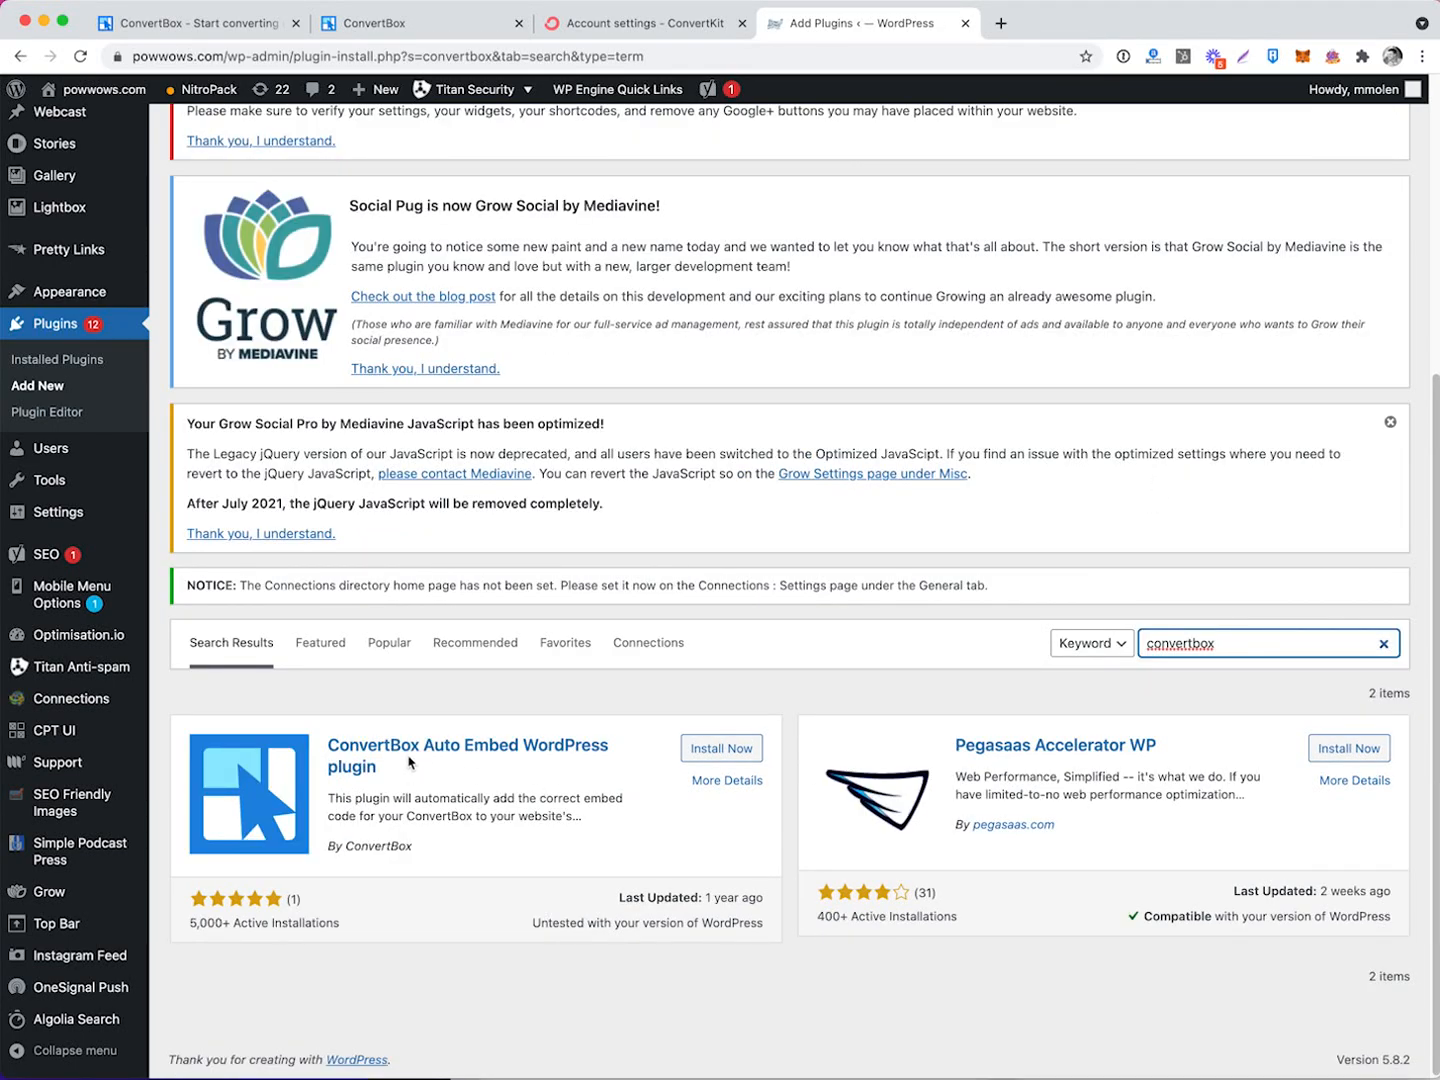
click(734, 752)
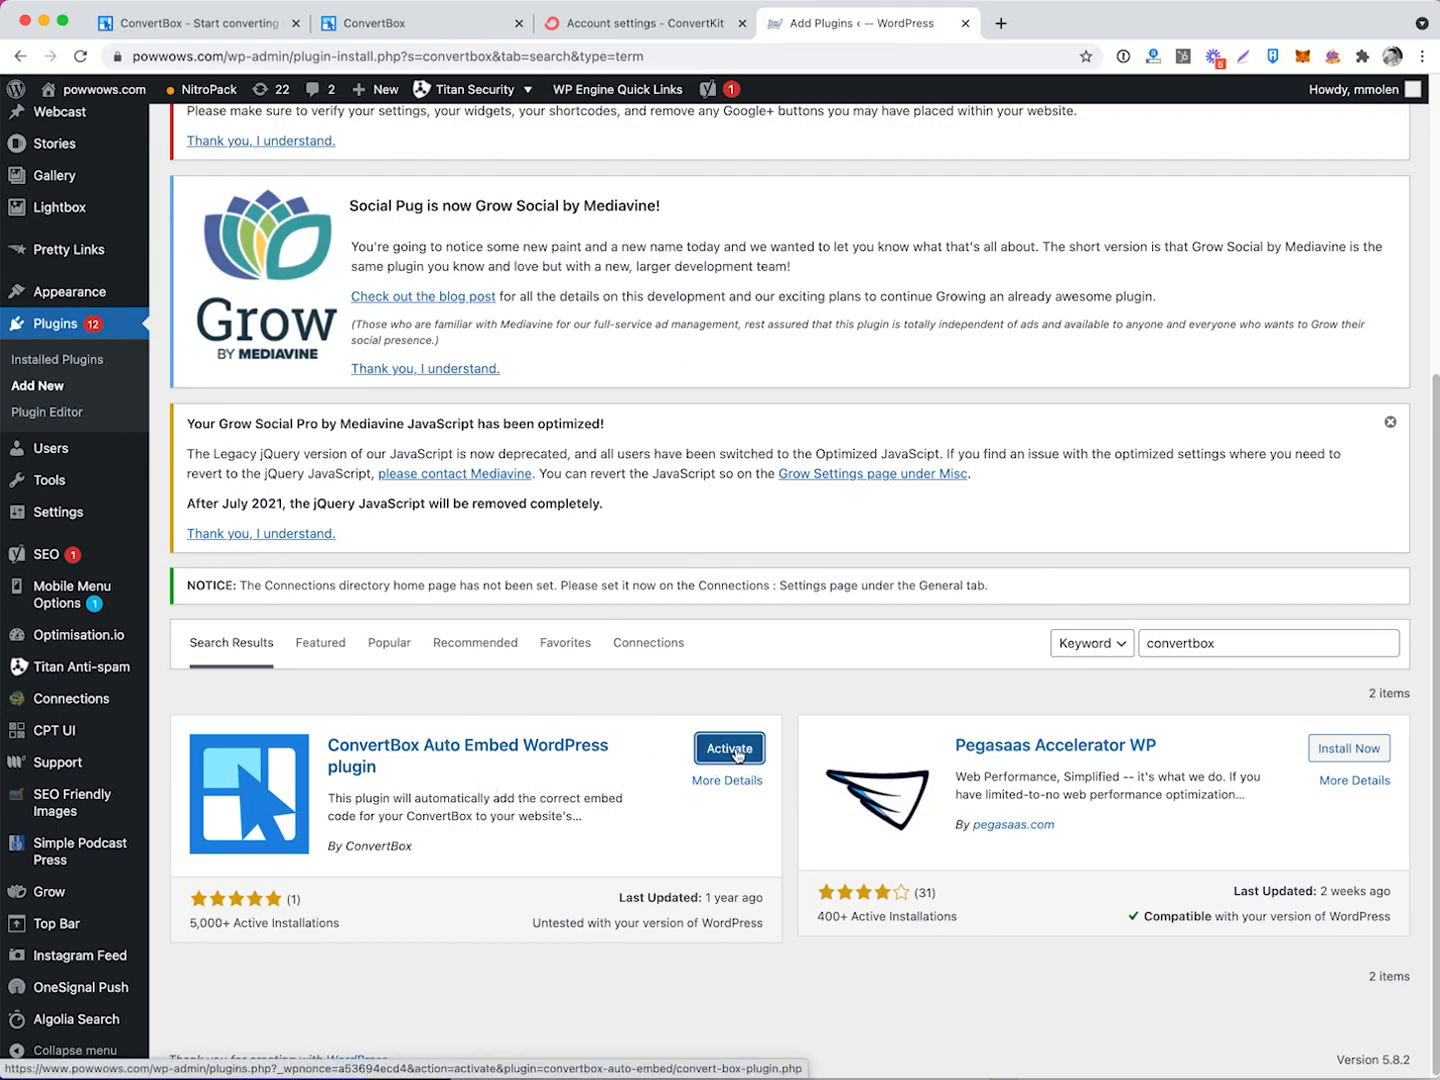
click(739, 760)
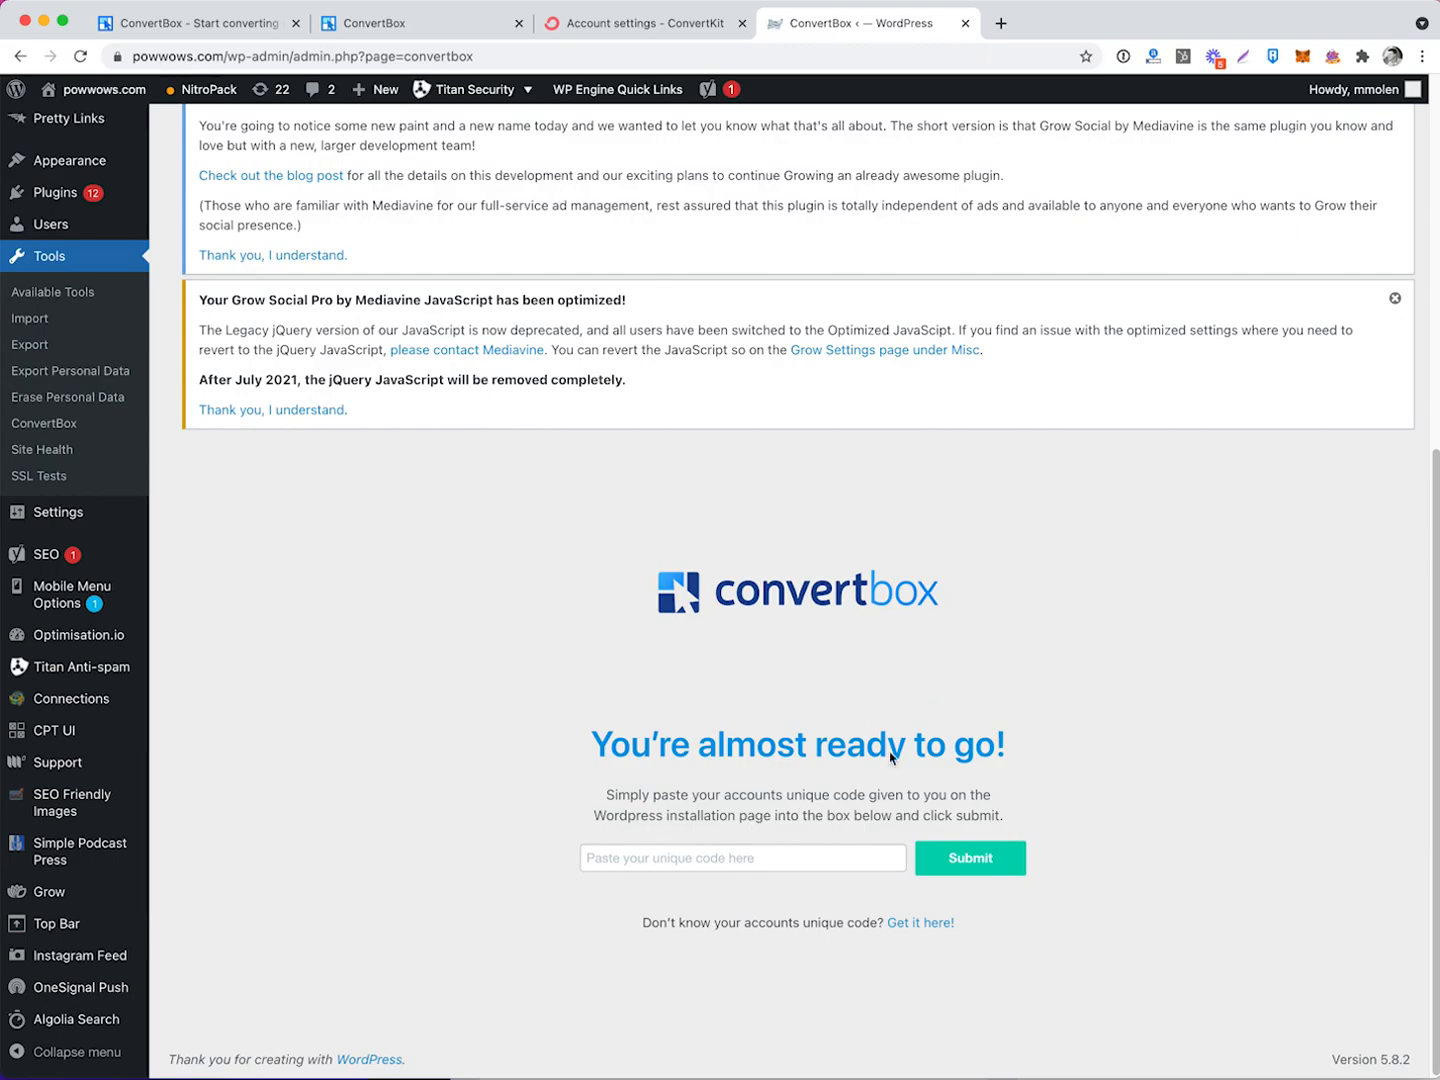
click(437, 31)
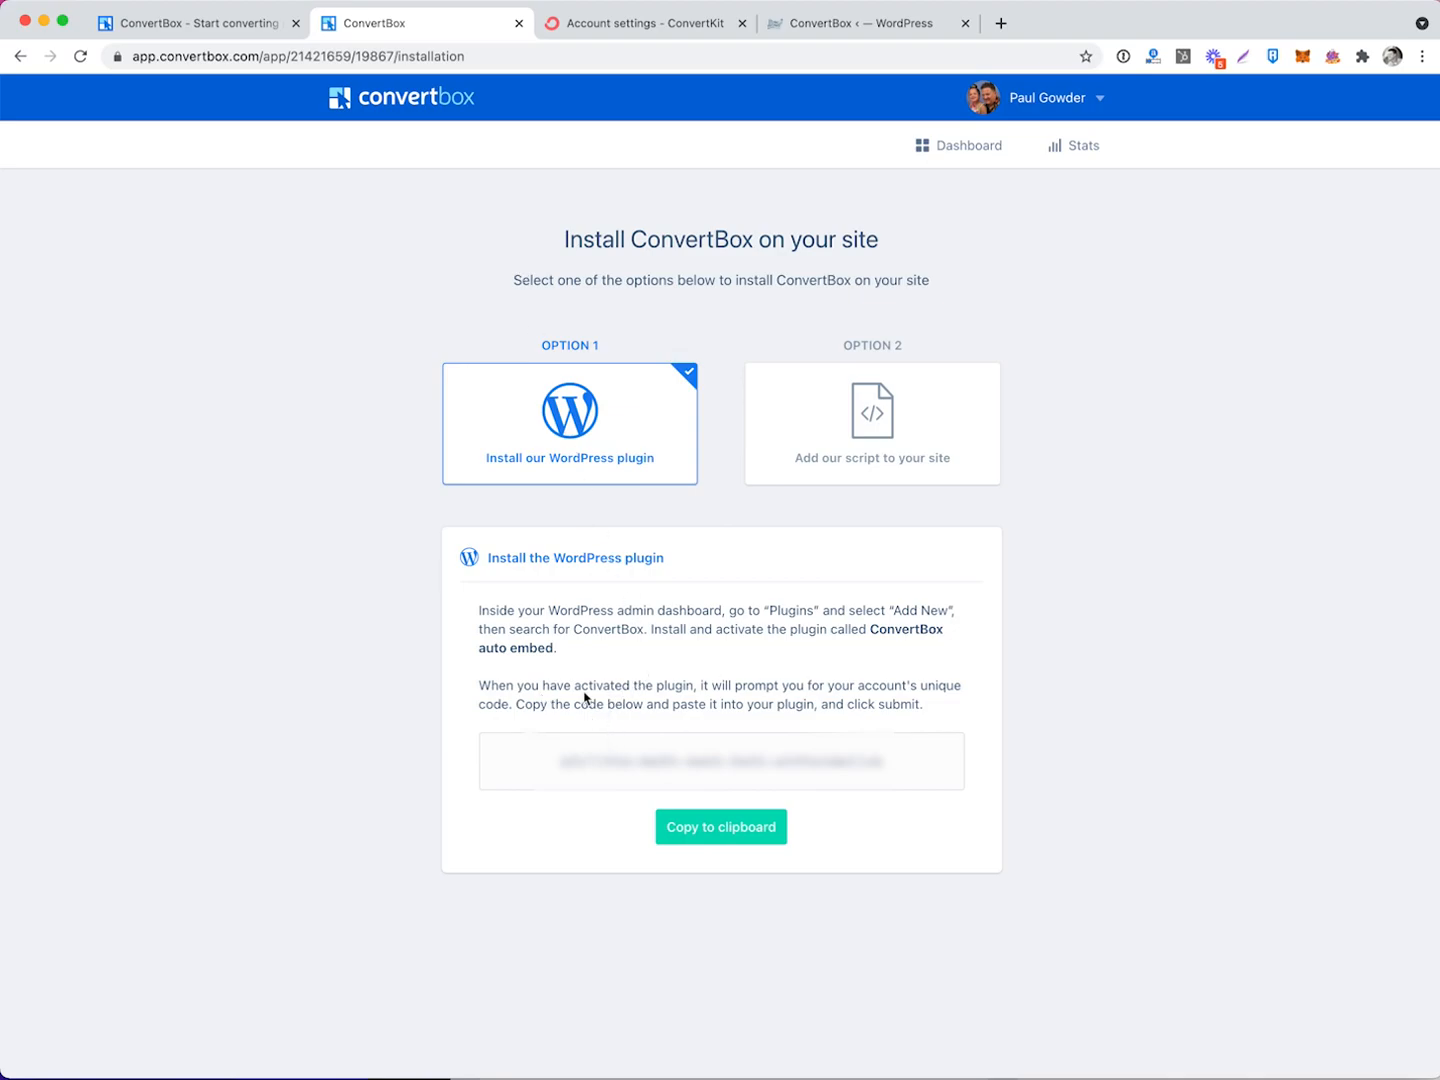
Copy the account's unique code from the WordPress plugin instructions.
click(734, 836)
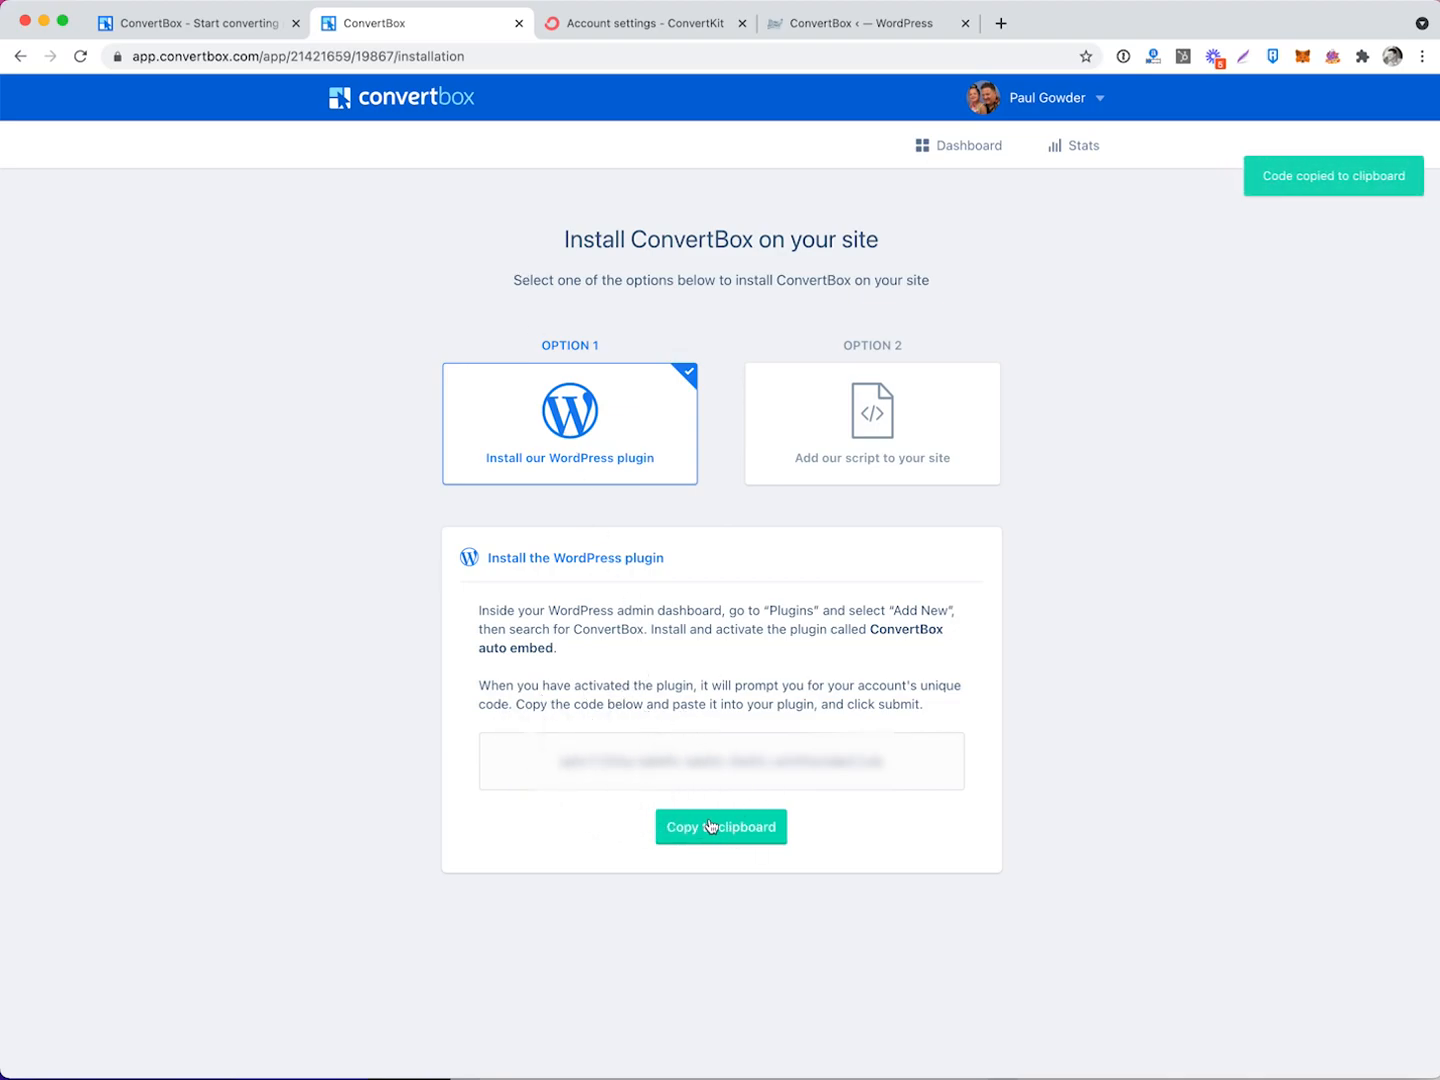
click(848, 33)
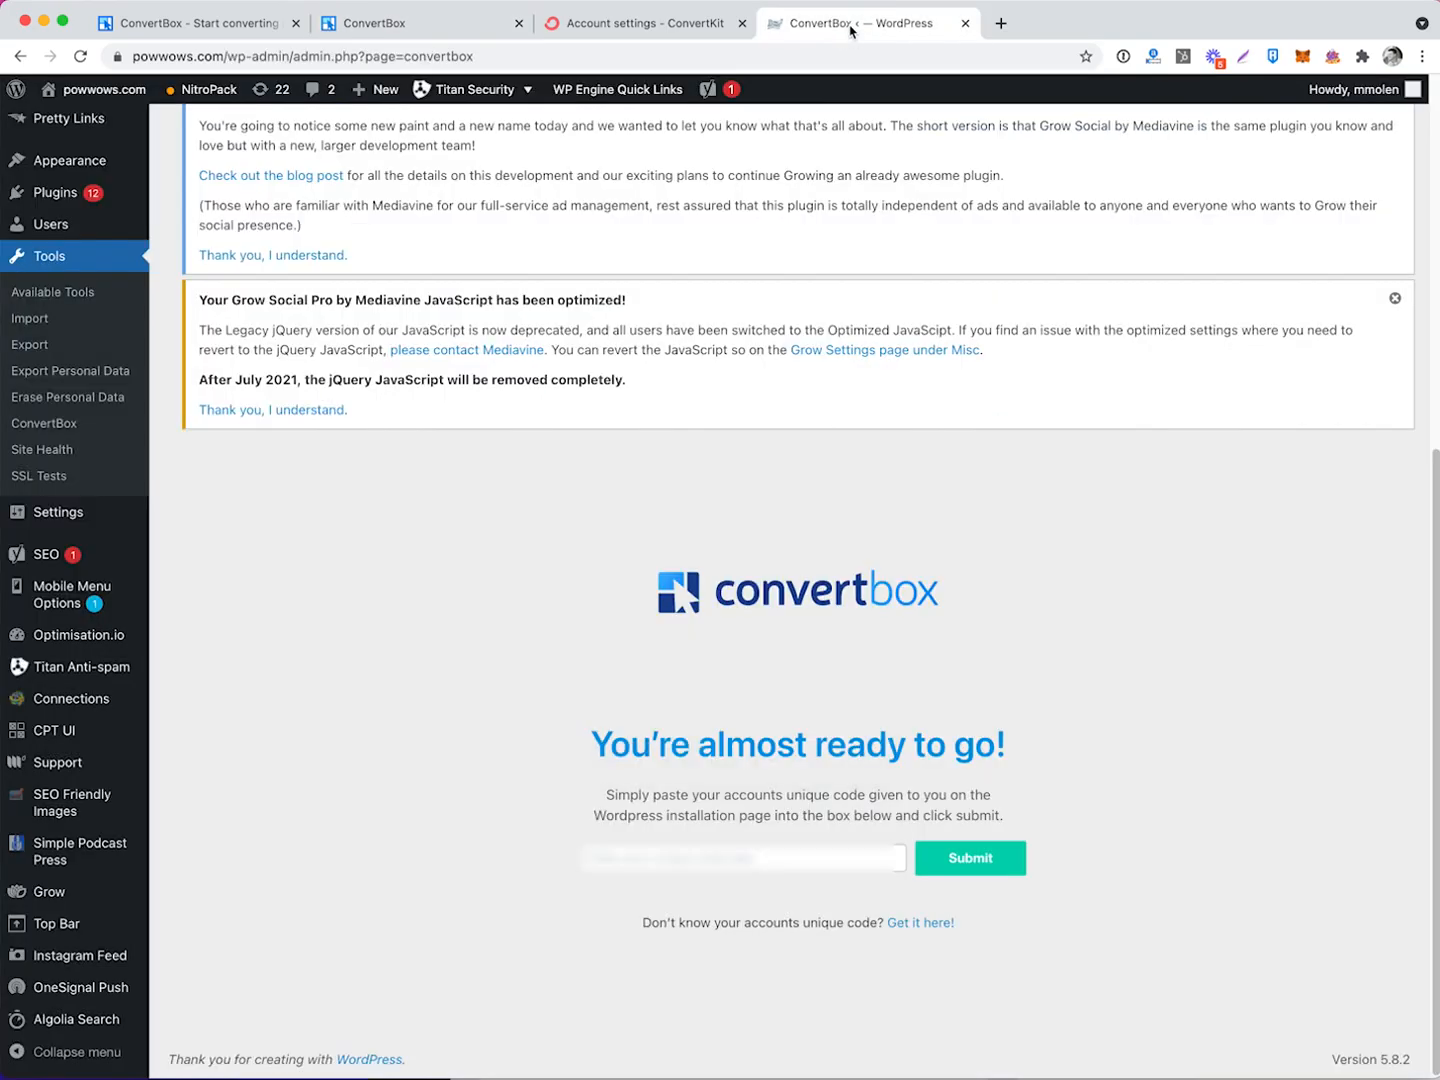
Paste the account's unique code into the WordPress ConvertBox plugin and submit it.
click(713, 858)
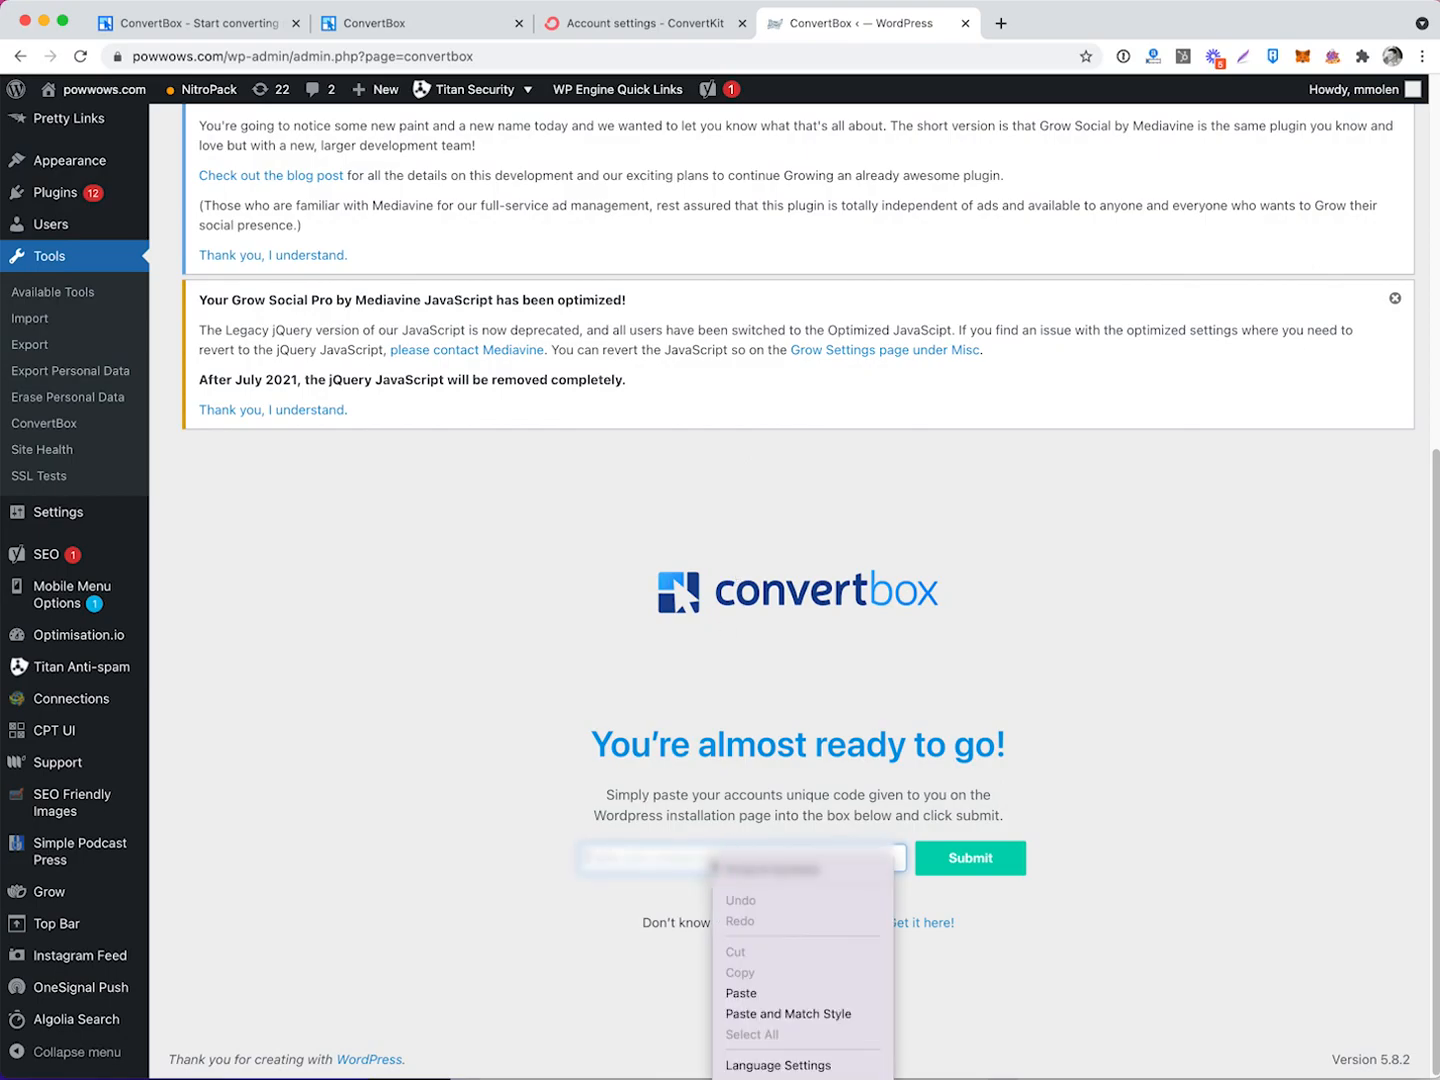
click(742, 993)
click(943, 870)
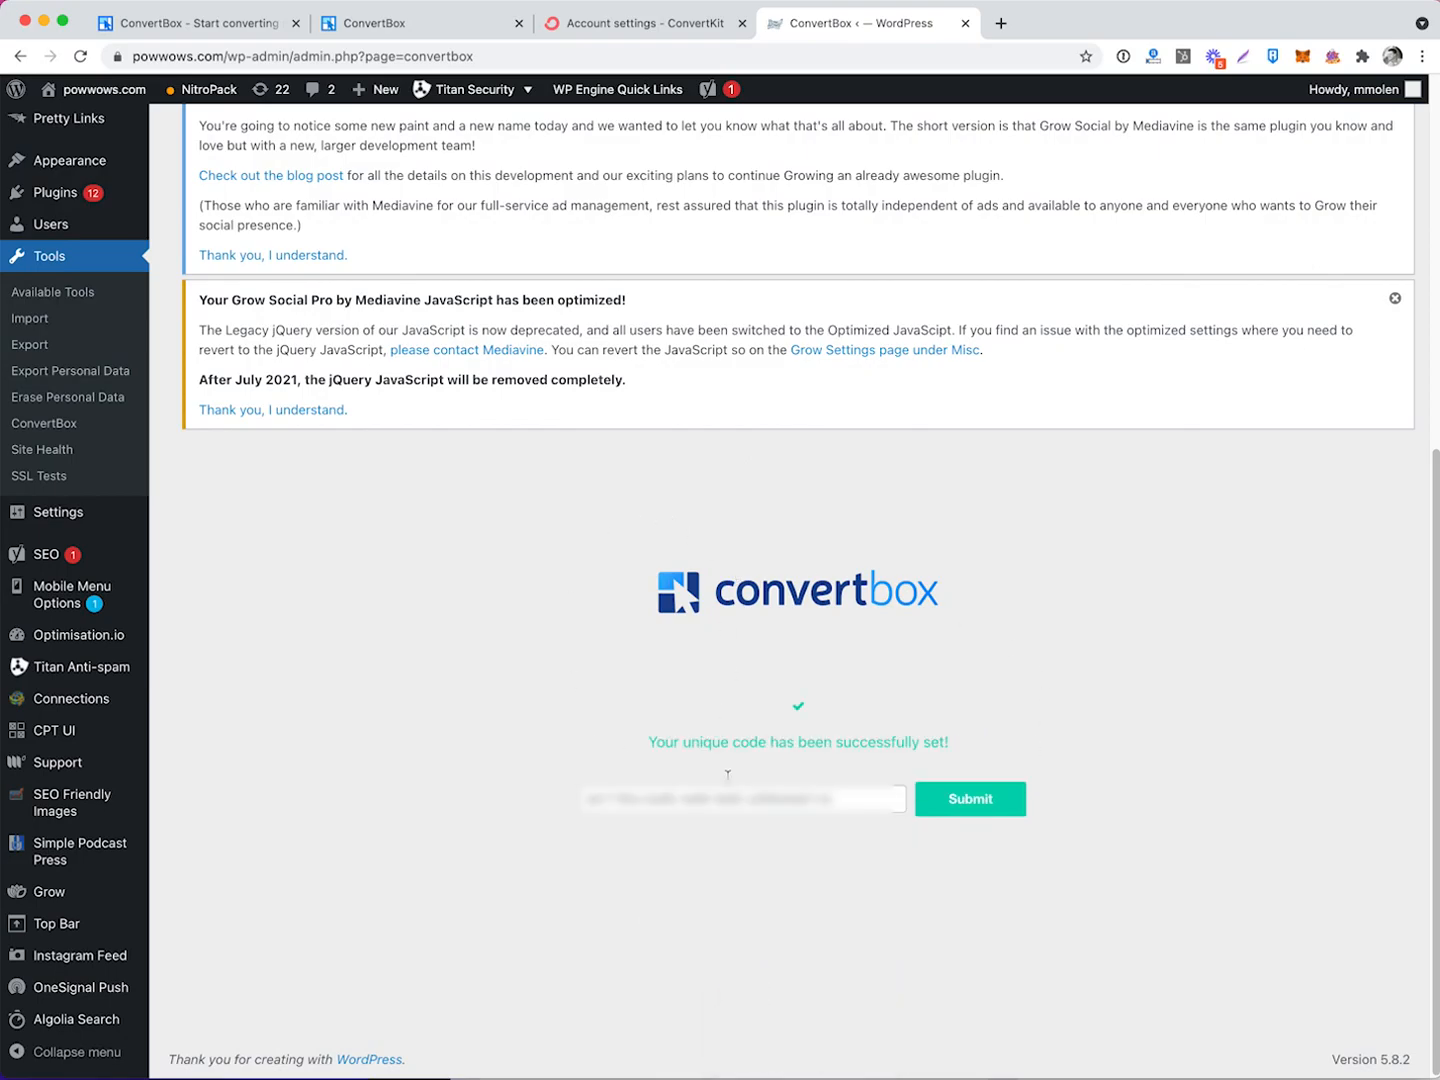
triple_click(896, 742)
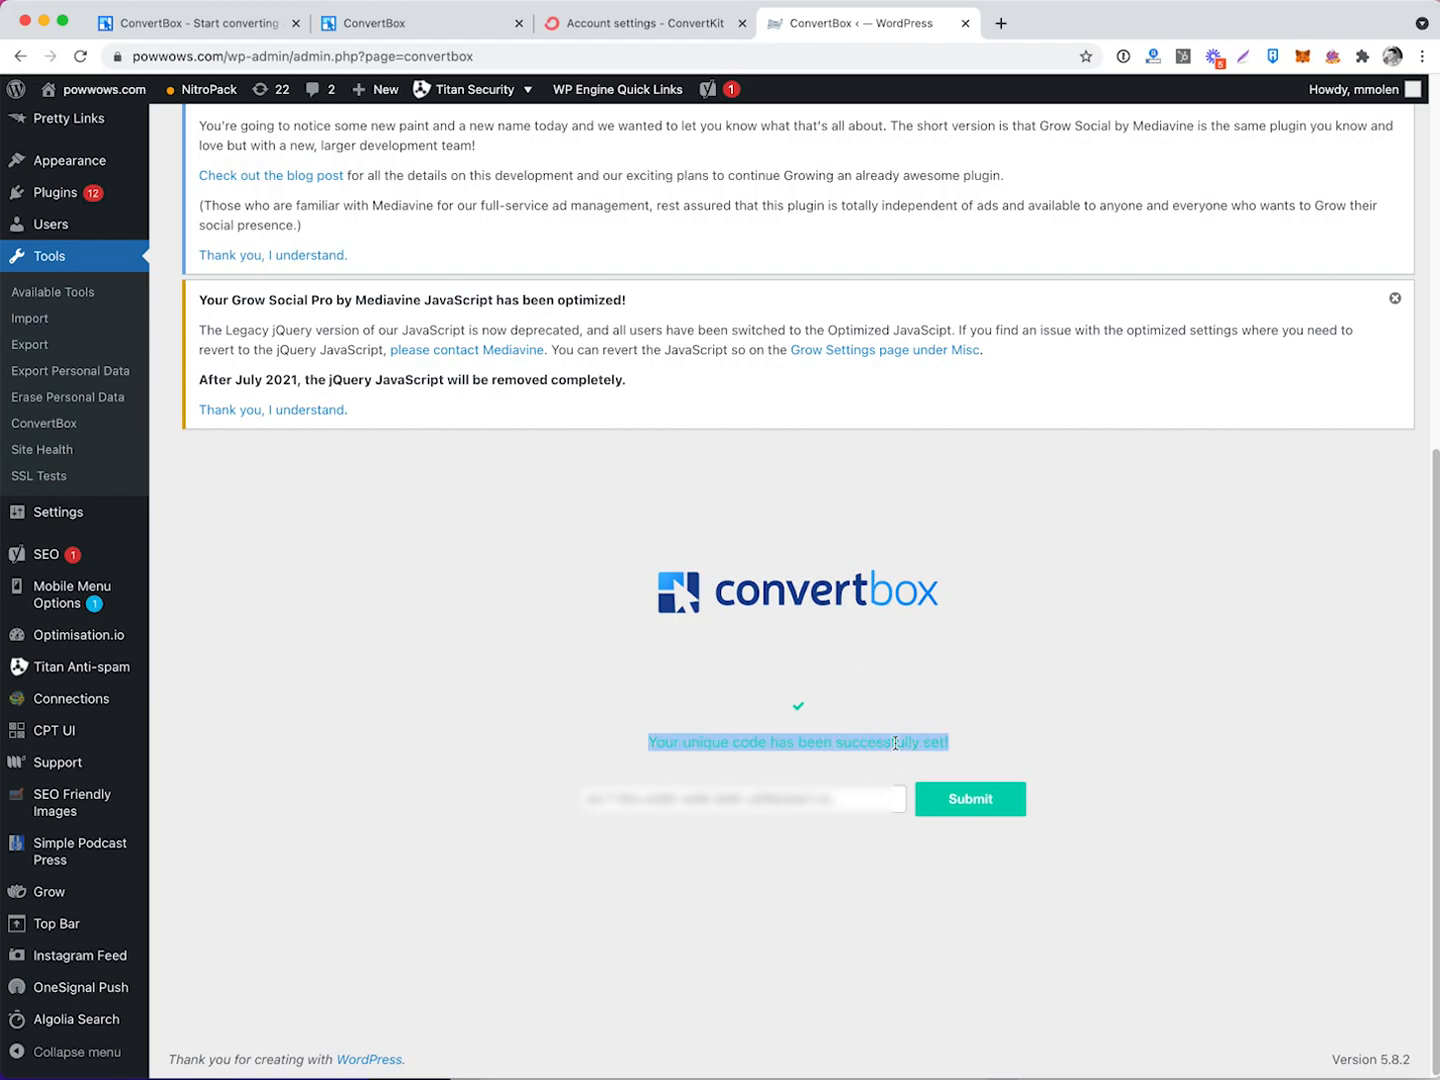
click(980, 735)
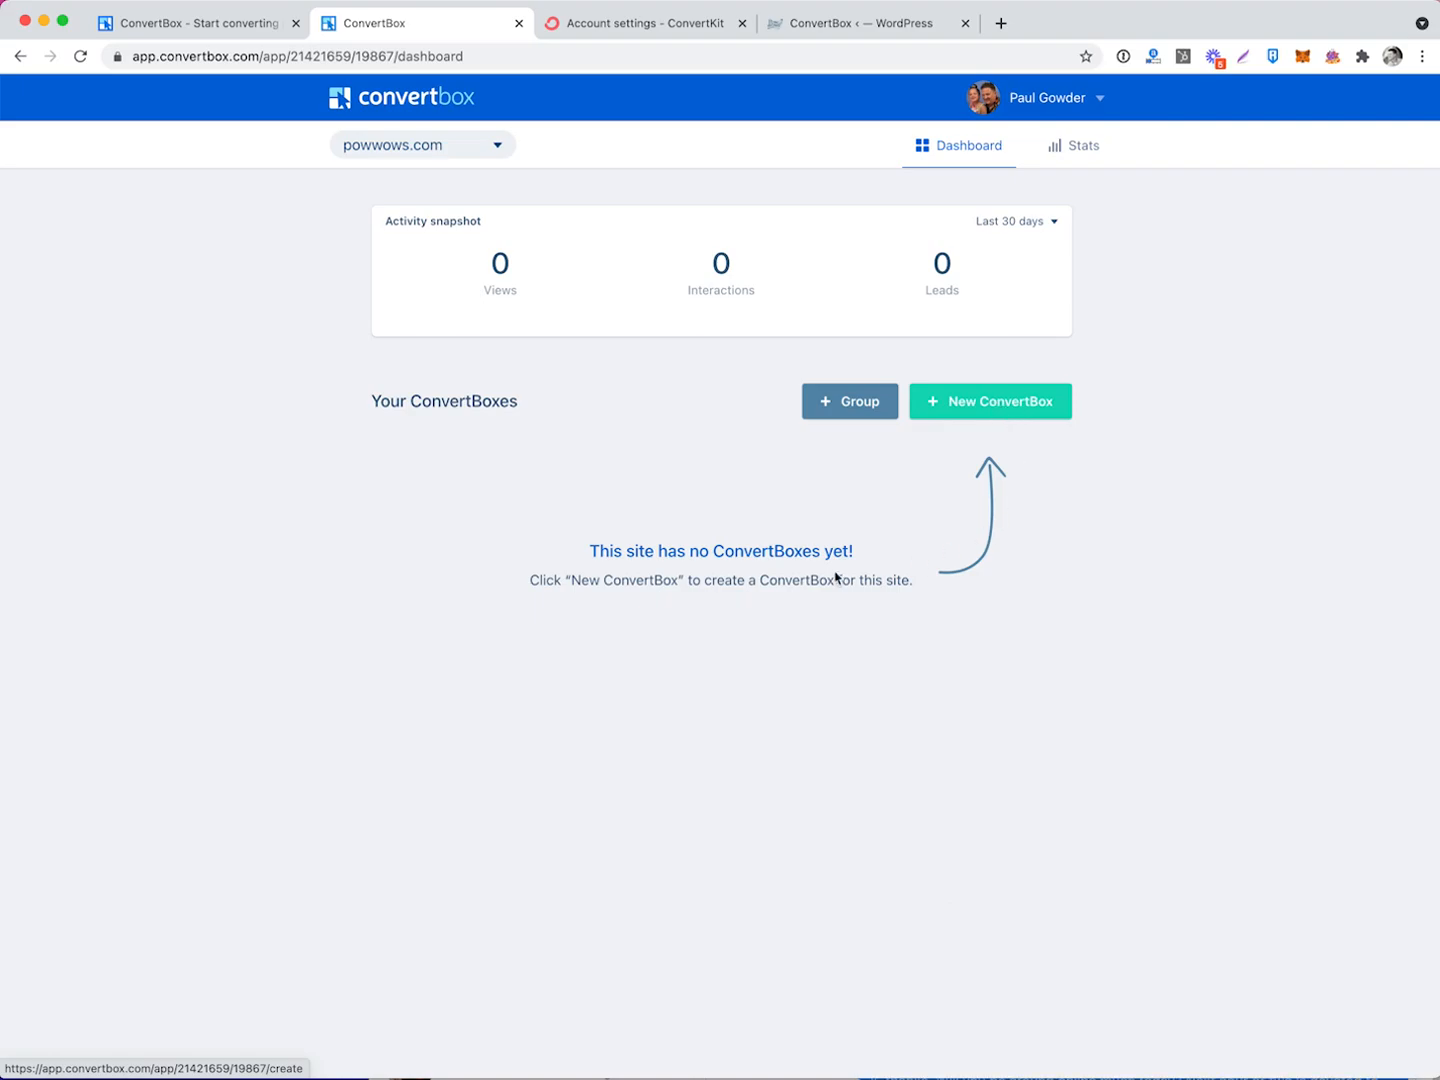
Create a group named 'What to Expect at First PowWow' by pasting in the name.
click(859, 406)
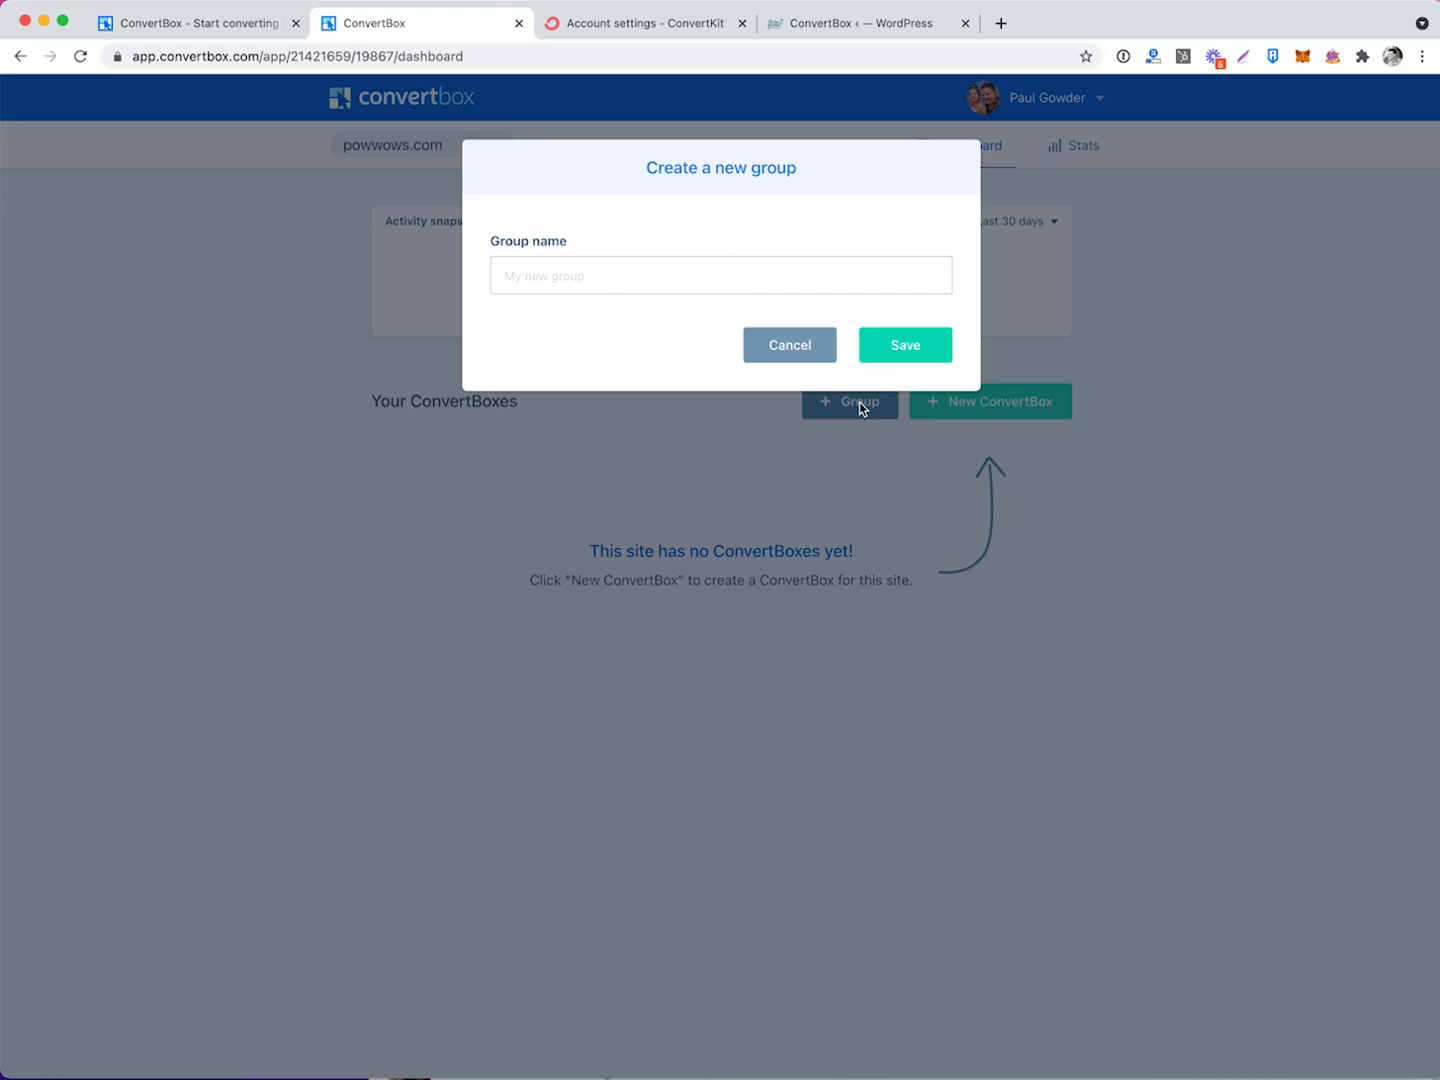
key(super+v)
click(936, 360)
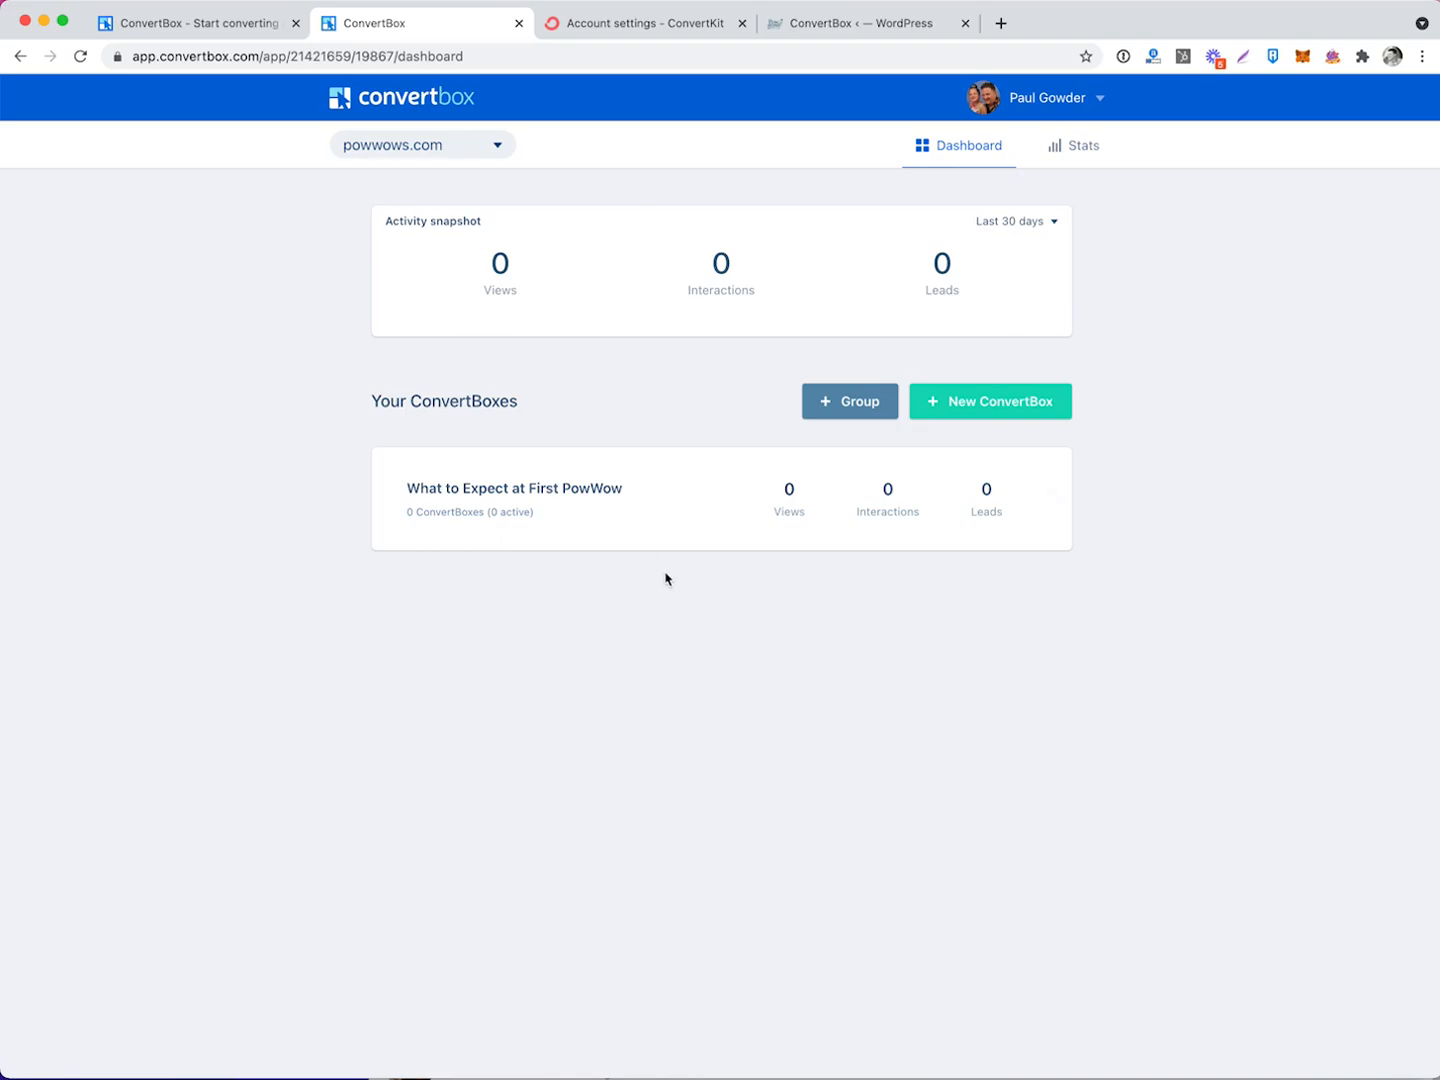
Create a new ConvertBox named 'What to Expect at First PowWow [POPUP]' in its matching group.
click(1016, 409)
click(611, 340)
text(What to Expect at First )
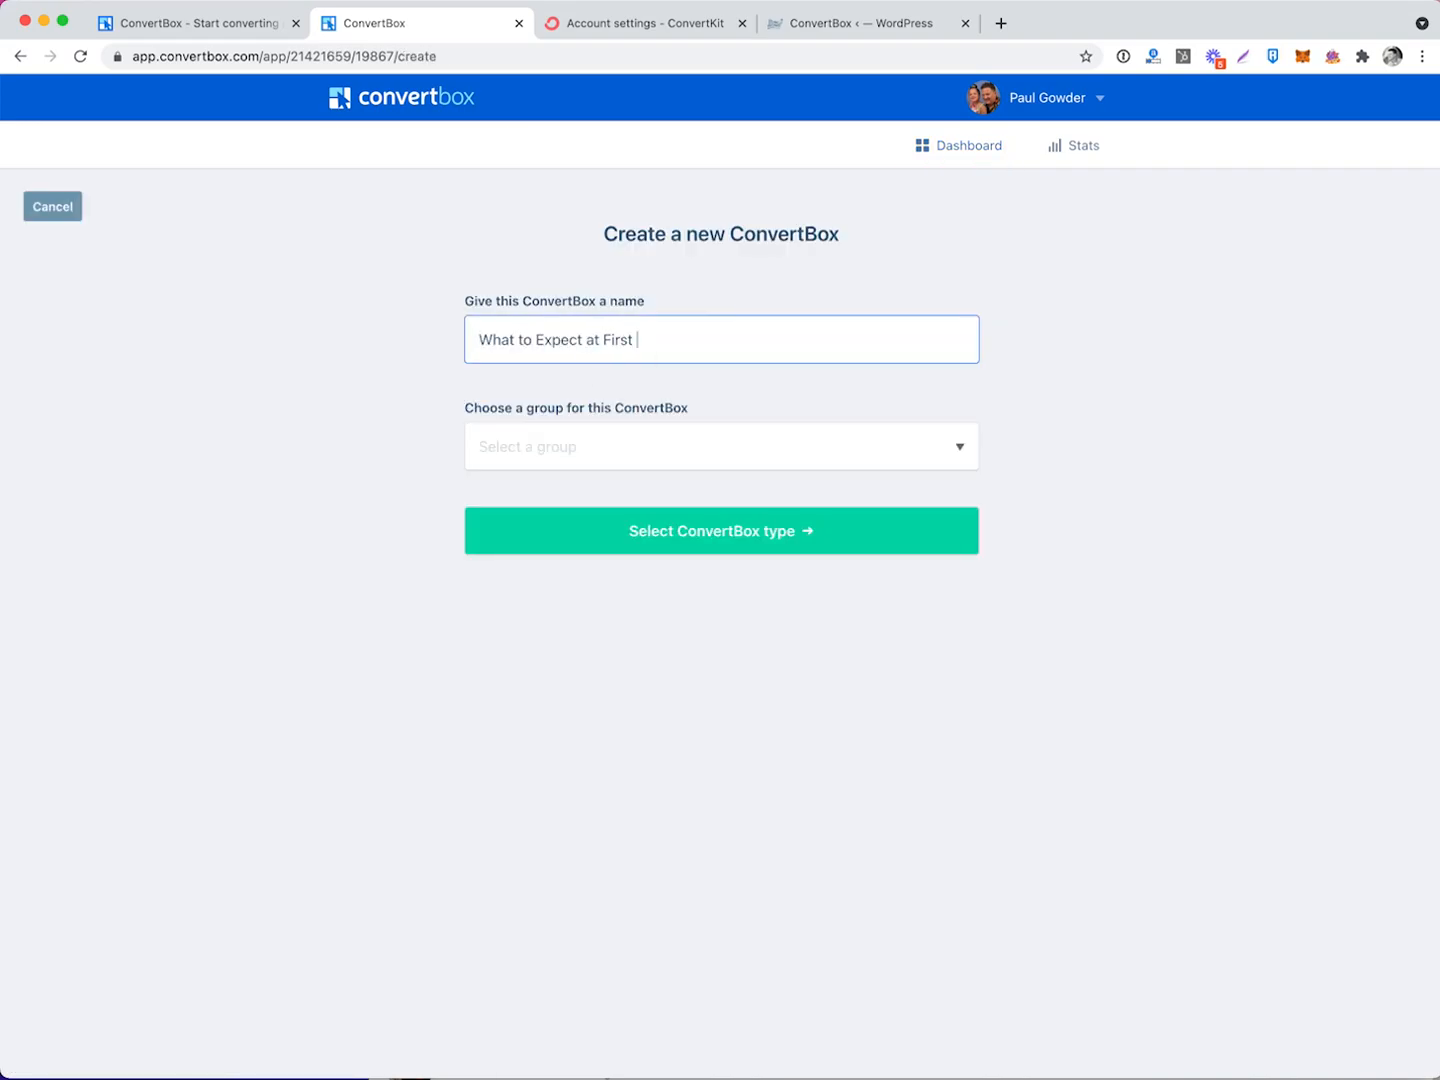
text(PowWow [POPUP])
click(584, 452)
click(591, 495)
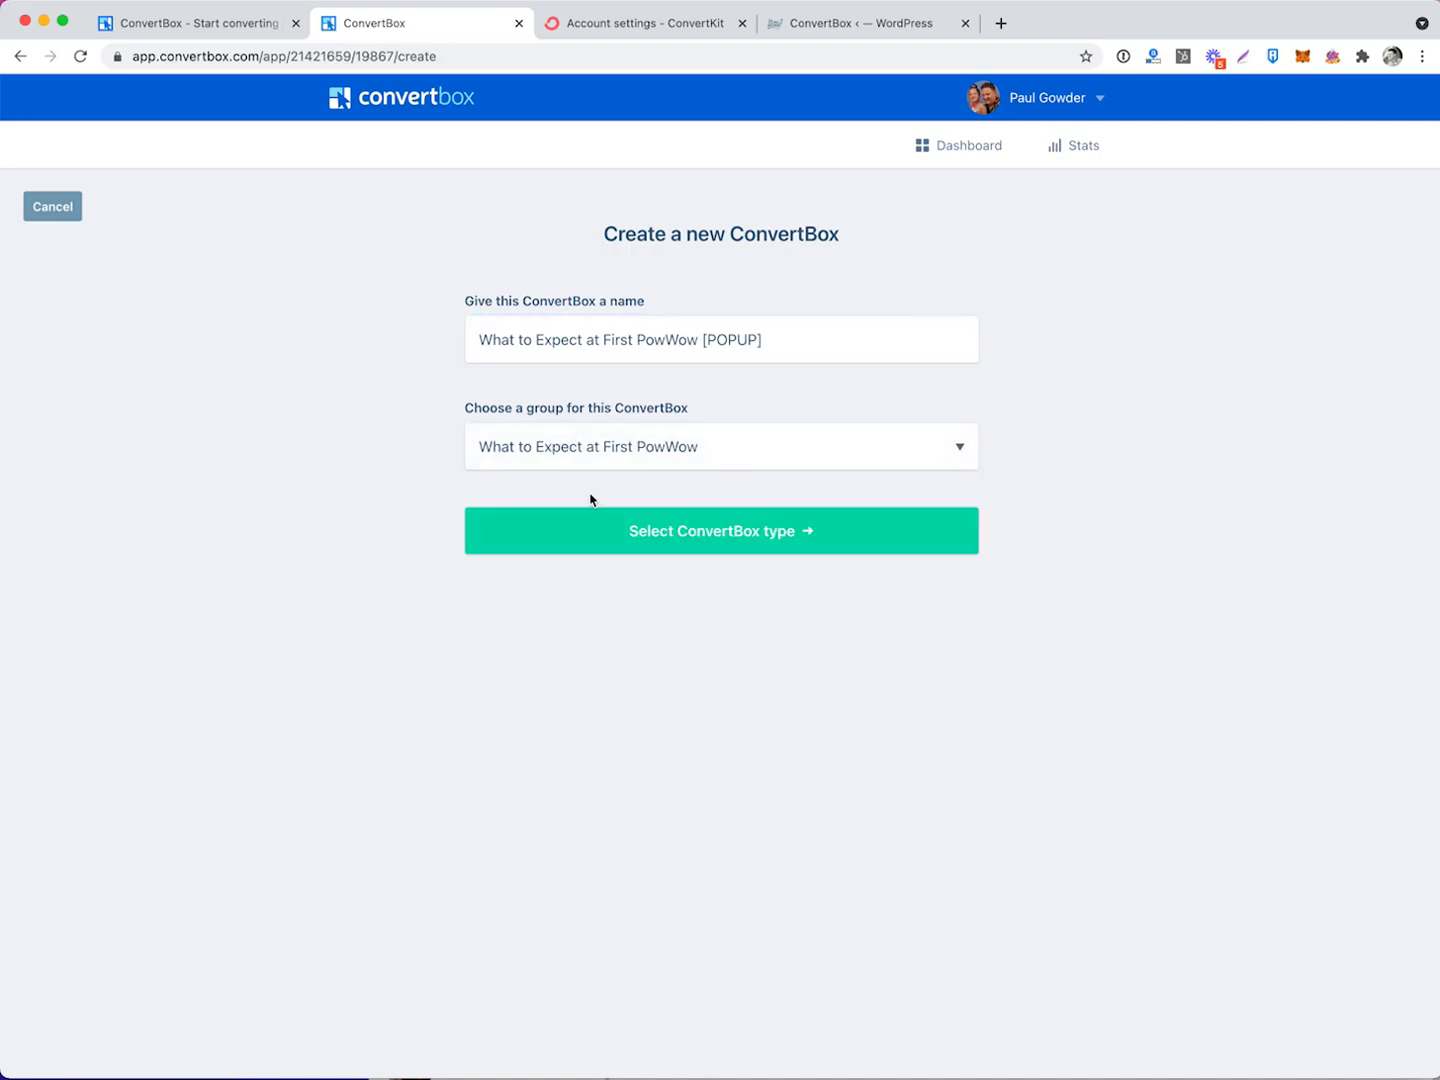
Go on to box type selection, comparing the Embedded types before returning to Overlay.
click(678, 536)
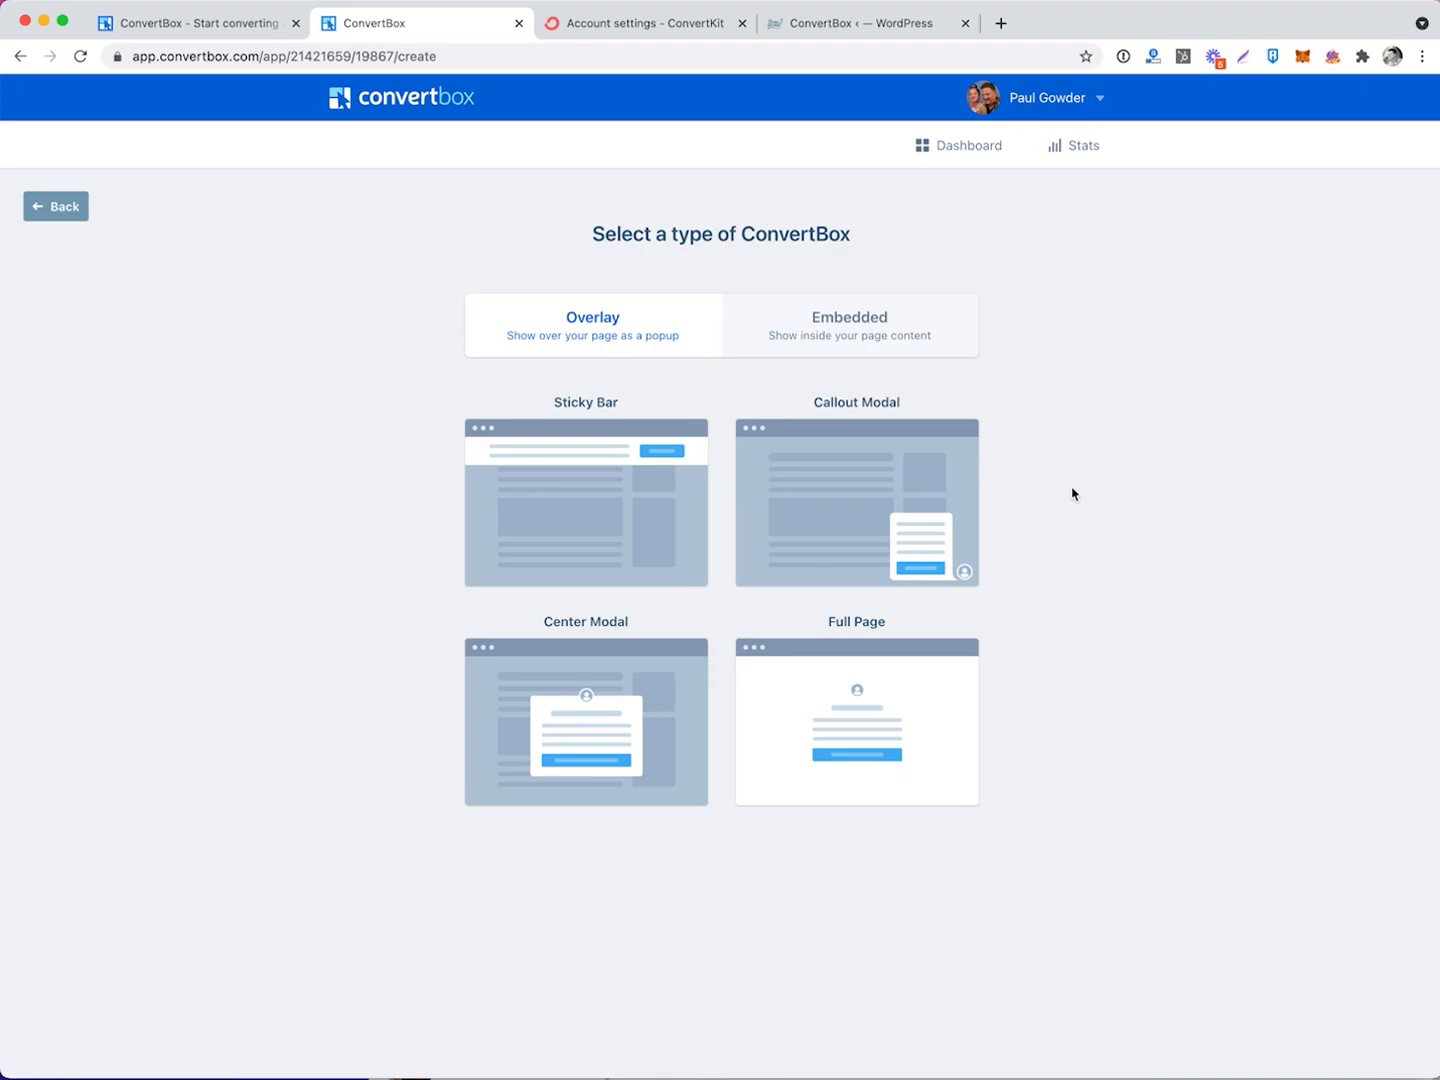
click(868, 334)
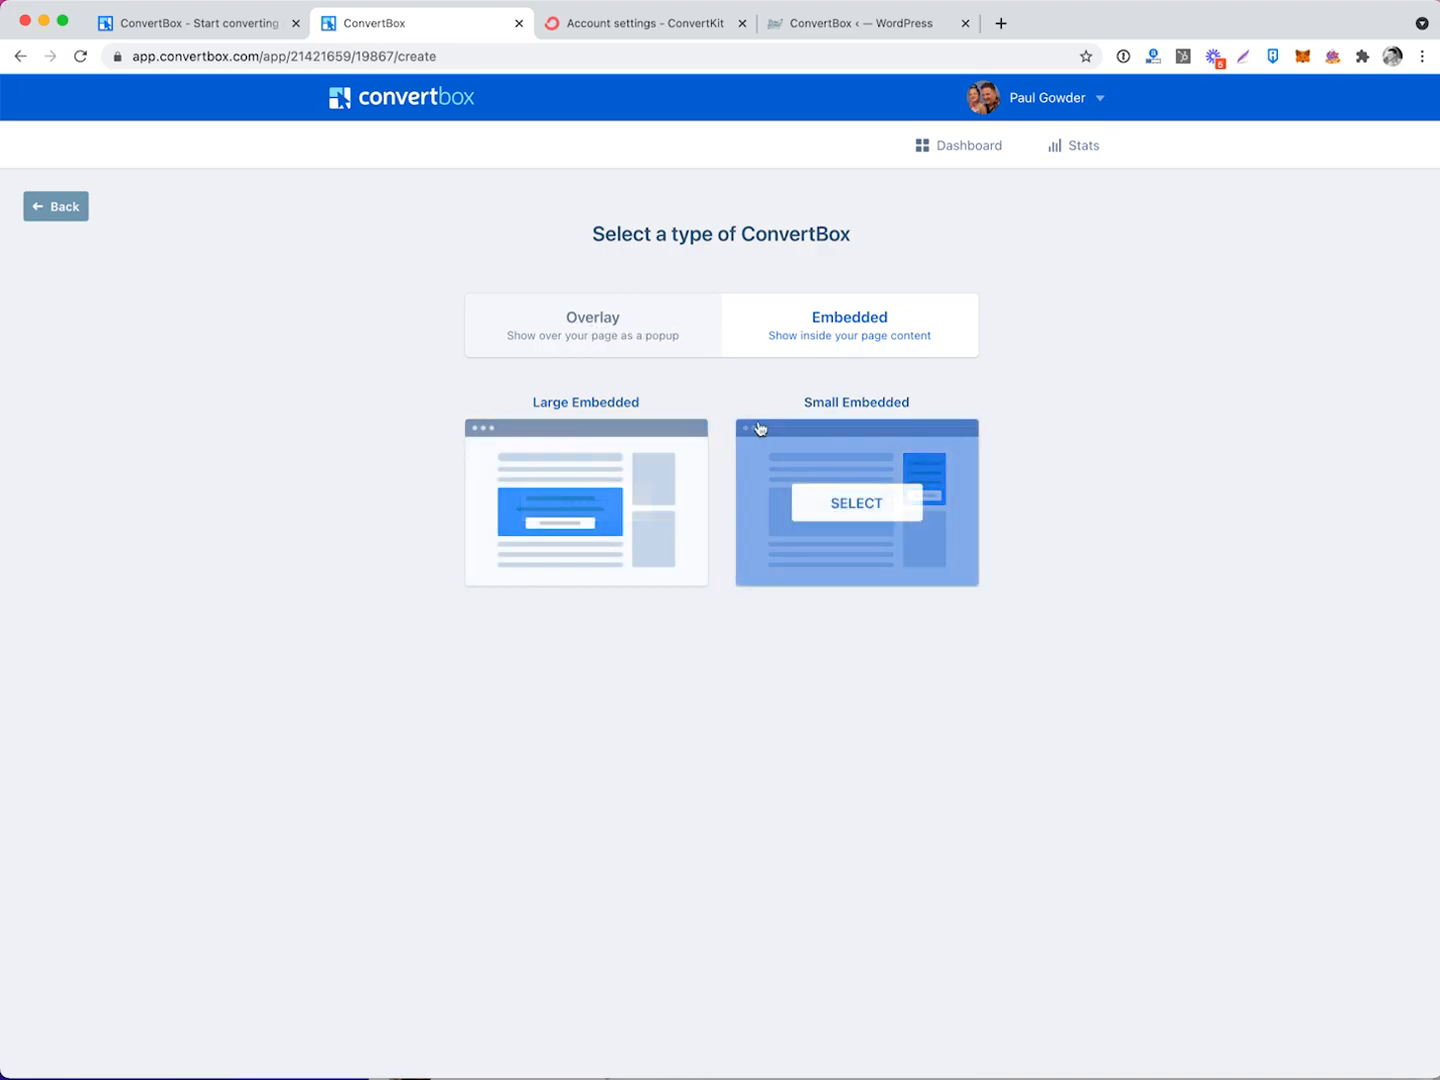
click(619, 333)
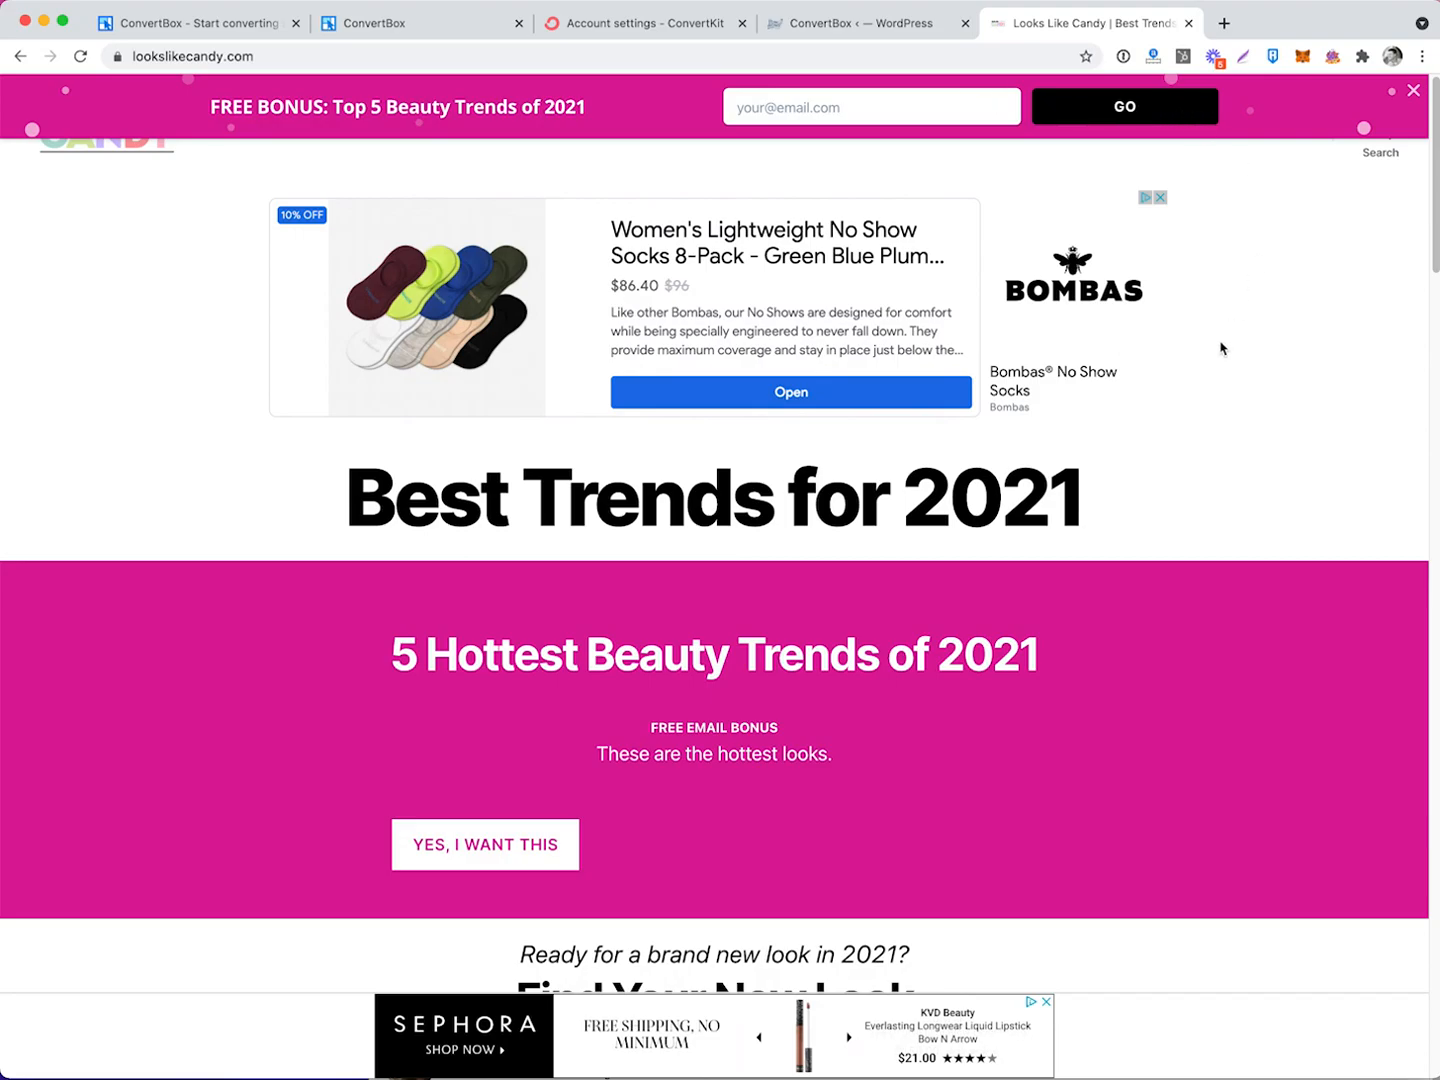
Scroll through the example site, then close its tab to return to ConvertBox.
scroll(1221, 347, down, 10)
scroll(1218, 430, down, 5)
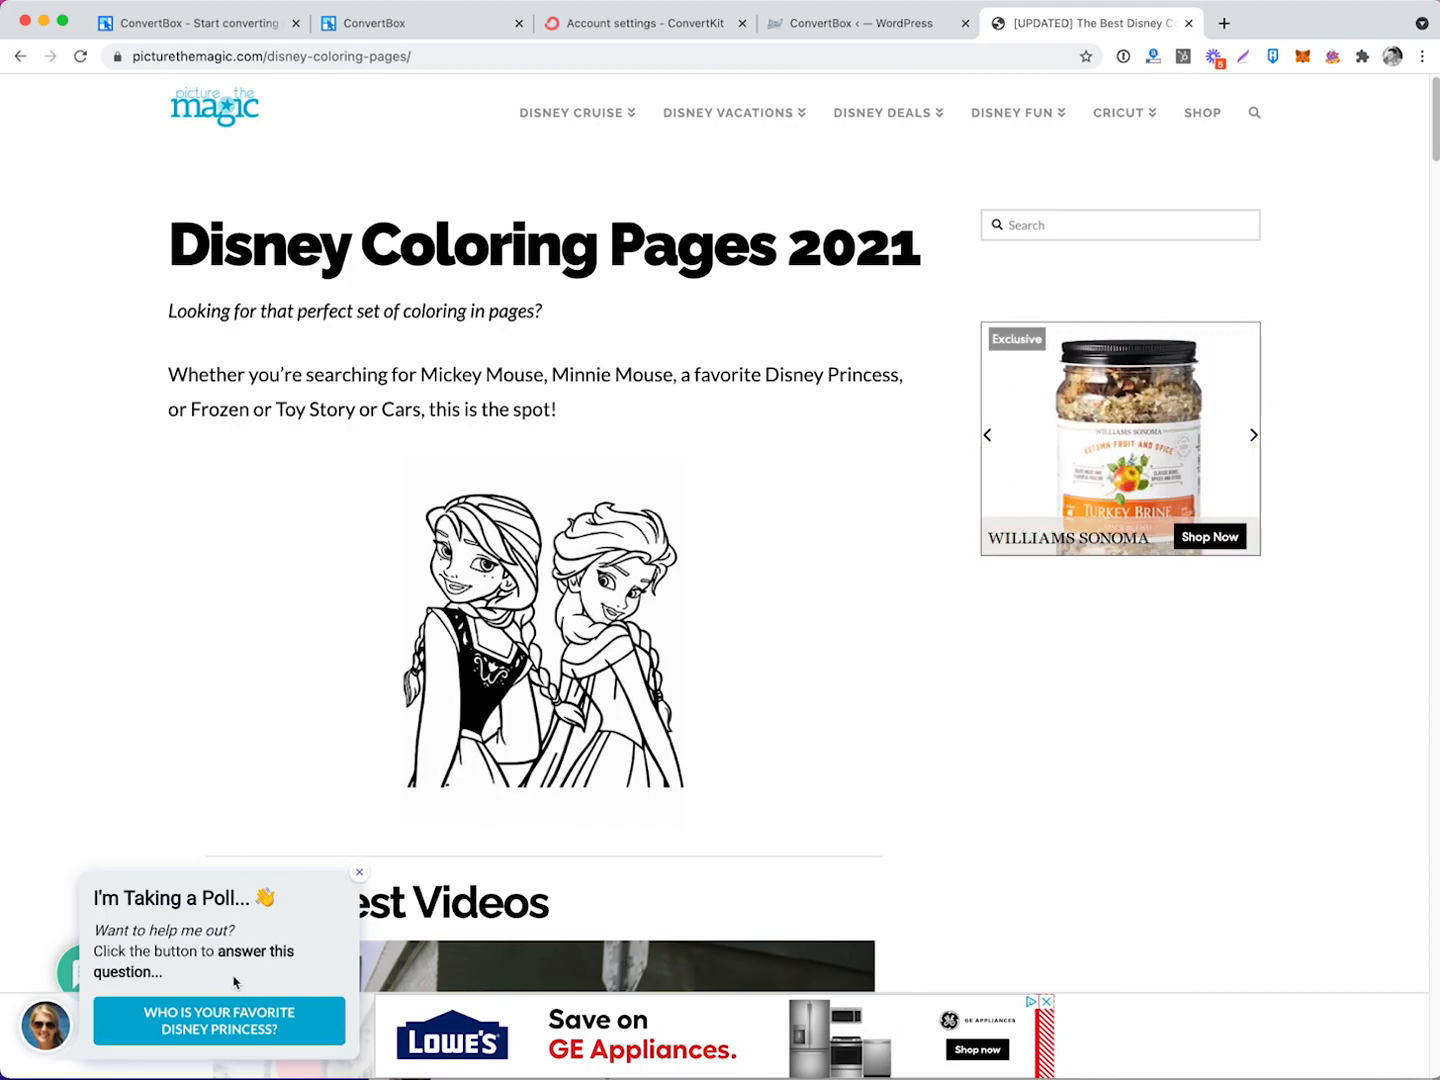
key(super+w)
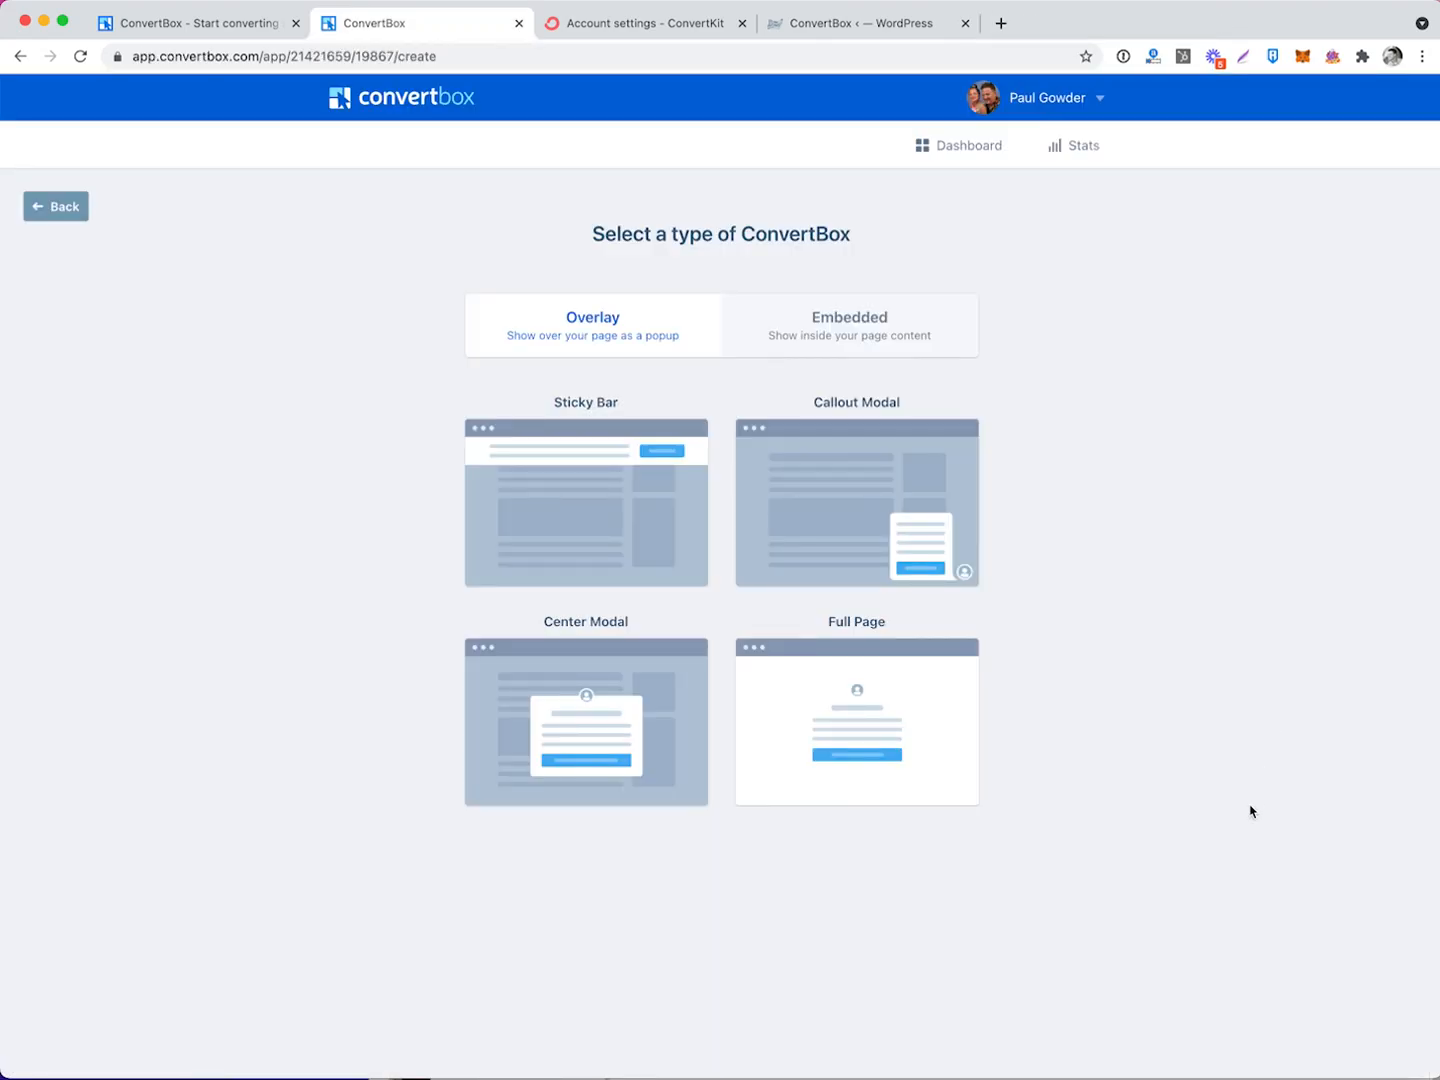
Pick the center modal overlay type and browse the 'Select a template to customize' gallery.
click(602, 727)
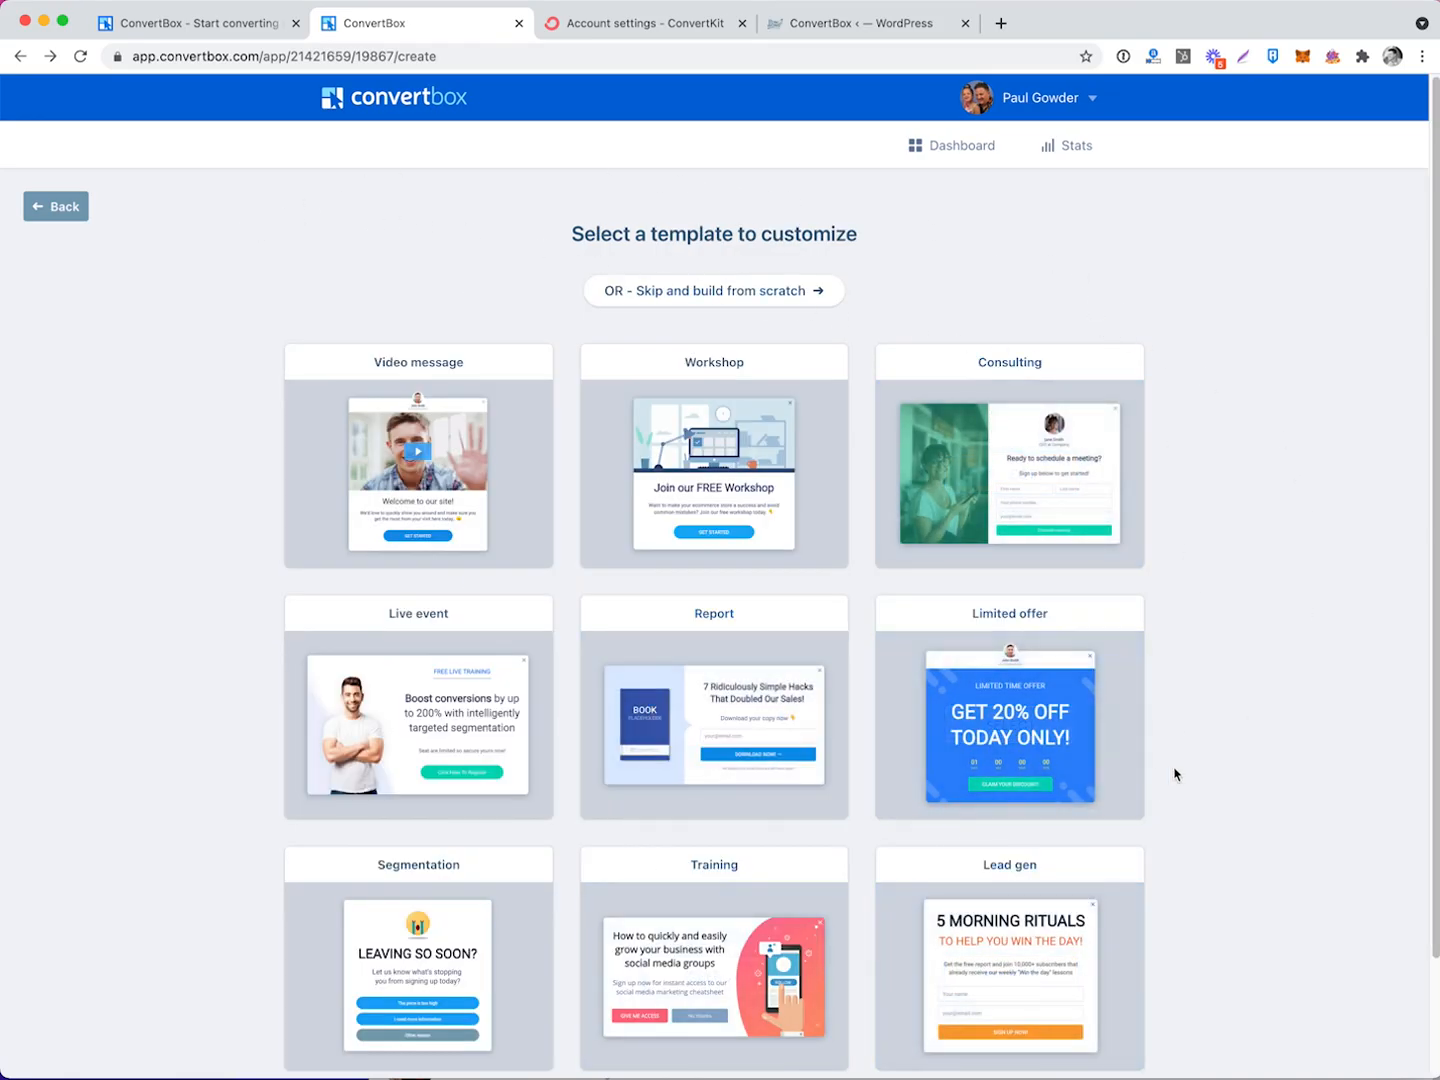
scroll(1175, 771, down, 2)
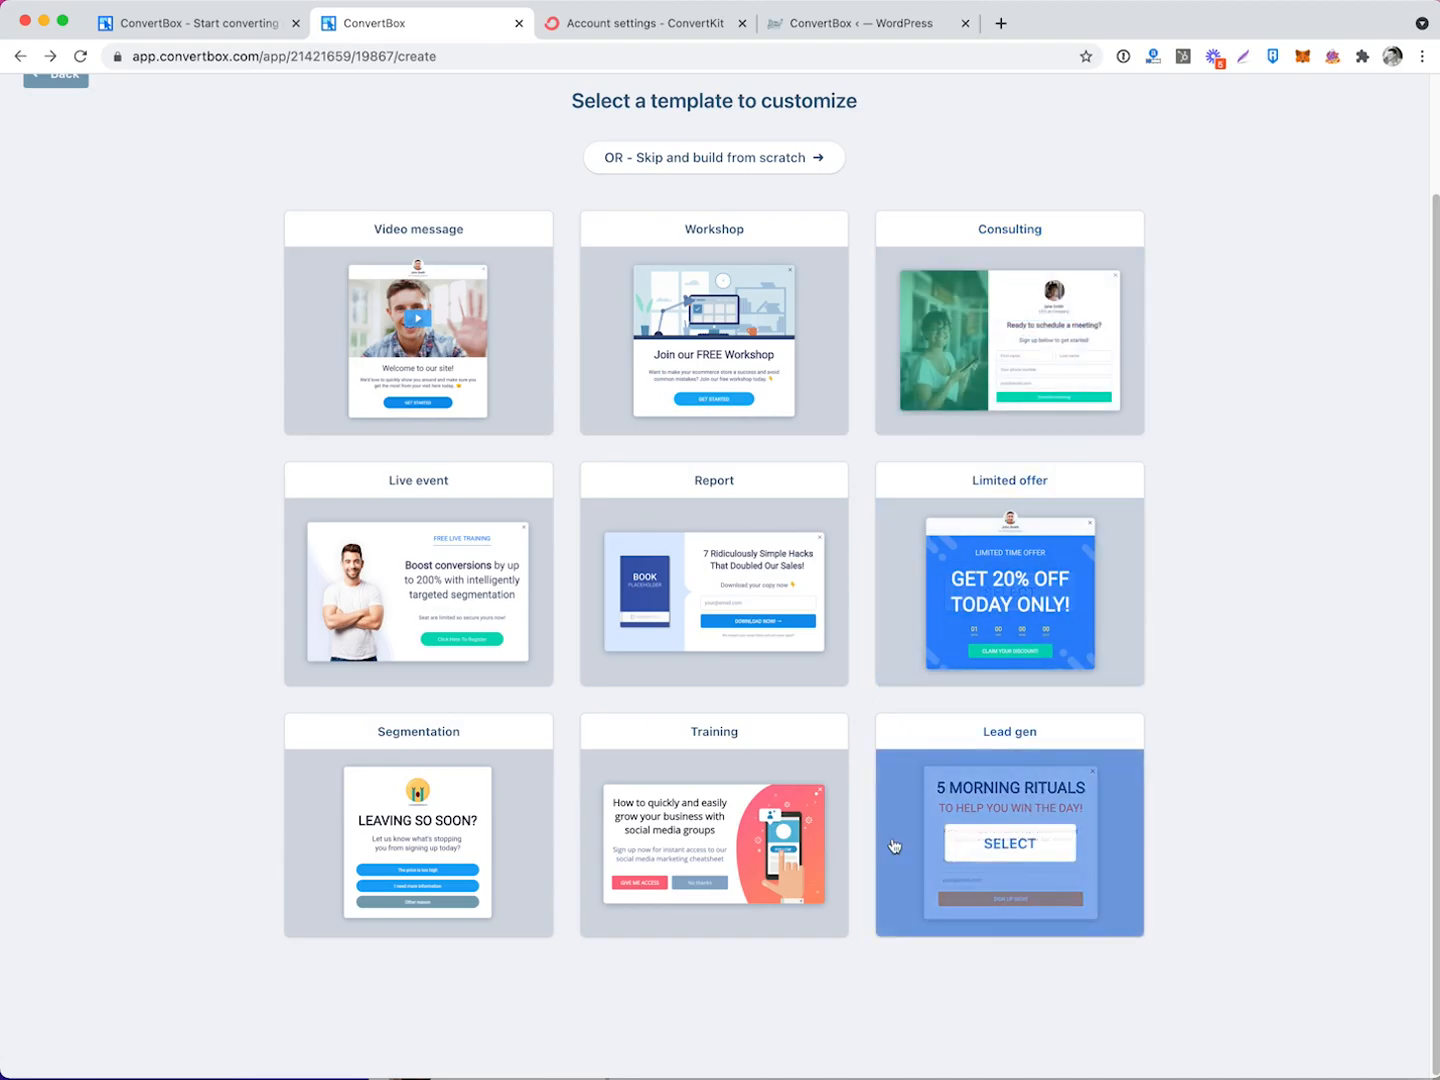
click(750, 159)
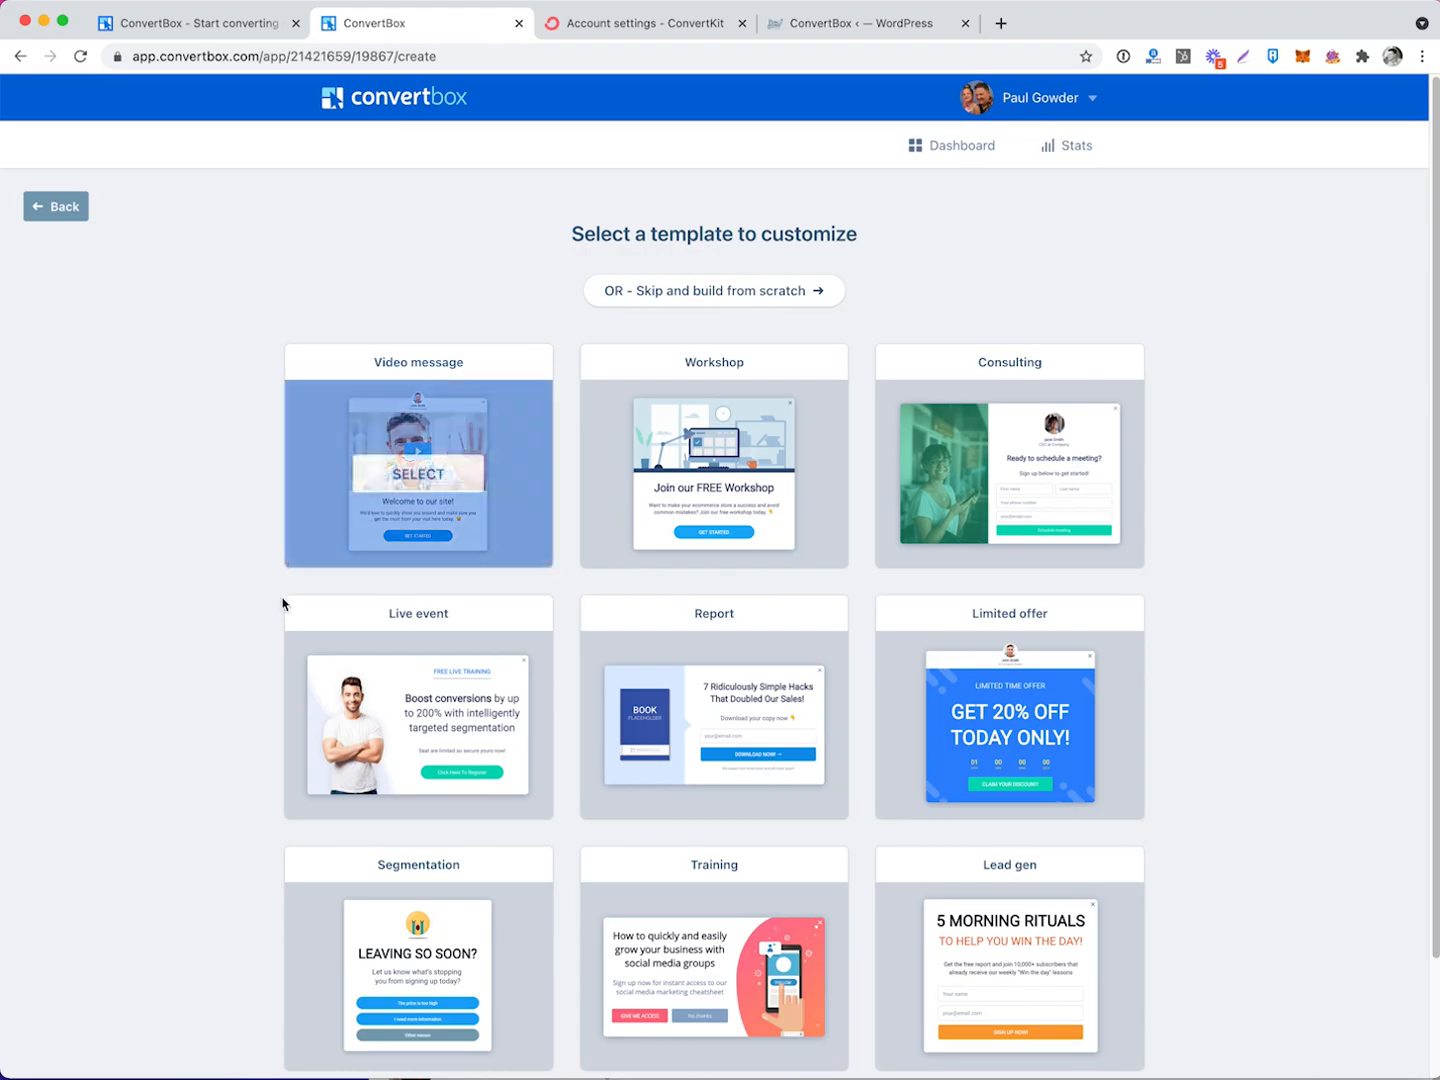
scroll(1279, 572, down, 2)
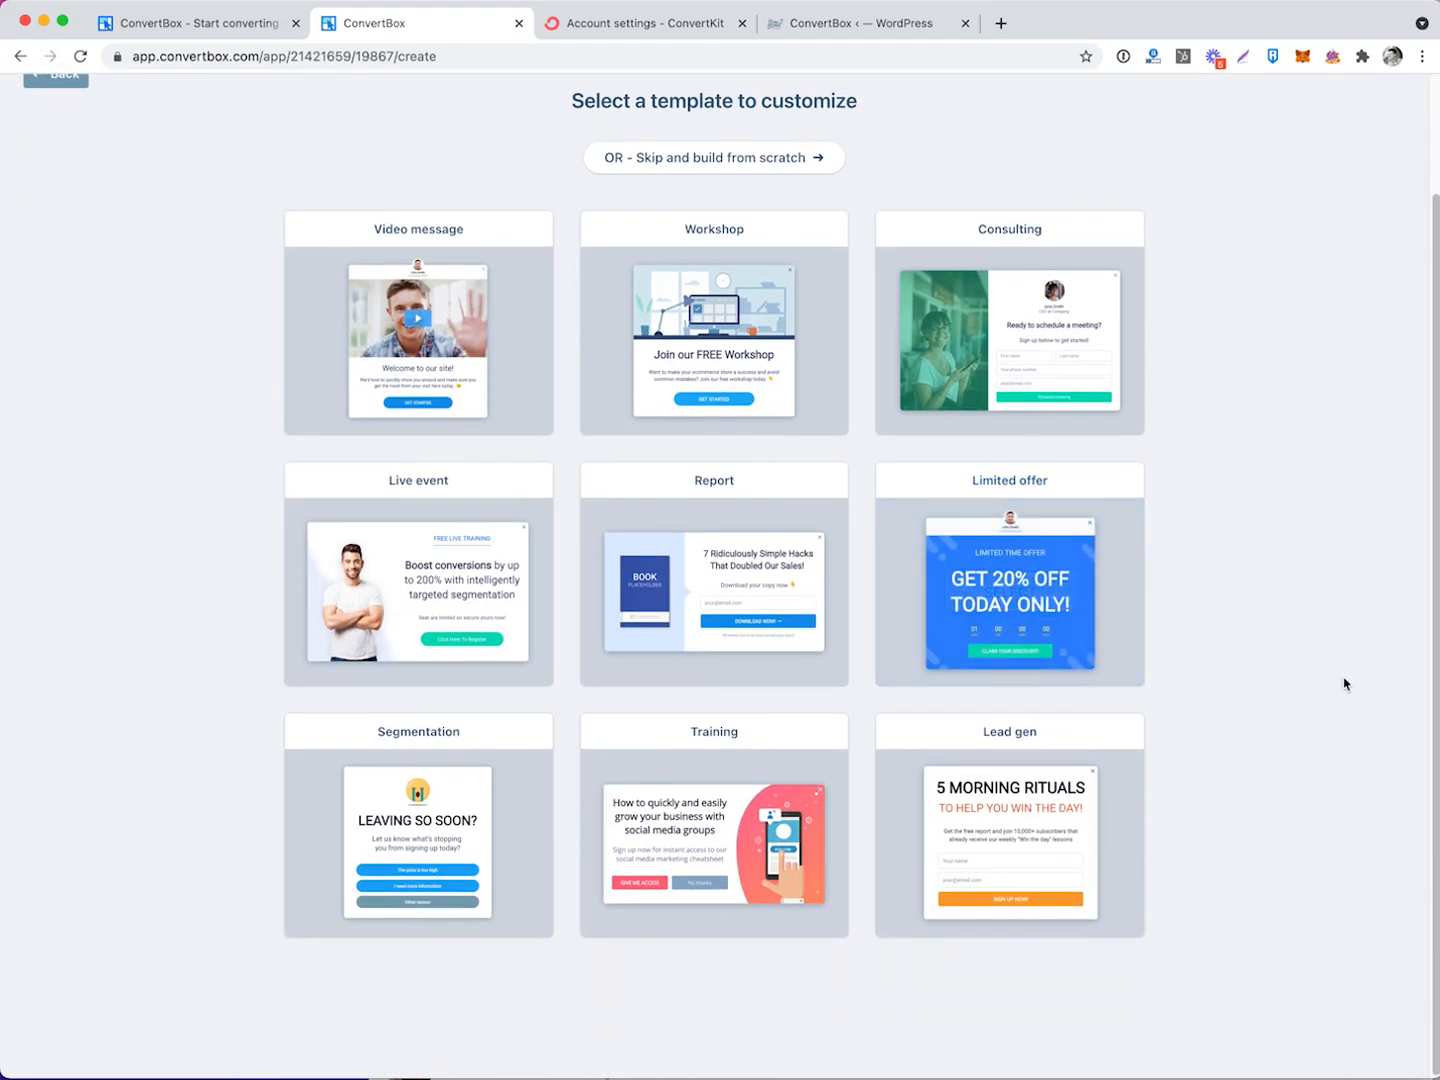
Start a box from the Workshop template, check the mobile preview, and delete its GET STARTED button.
click(717, 347)
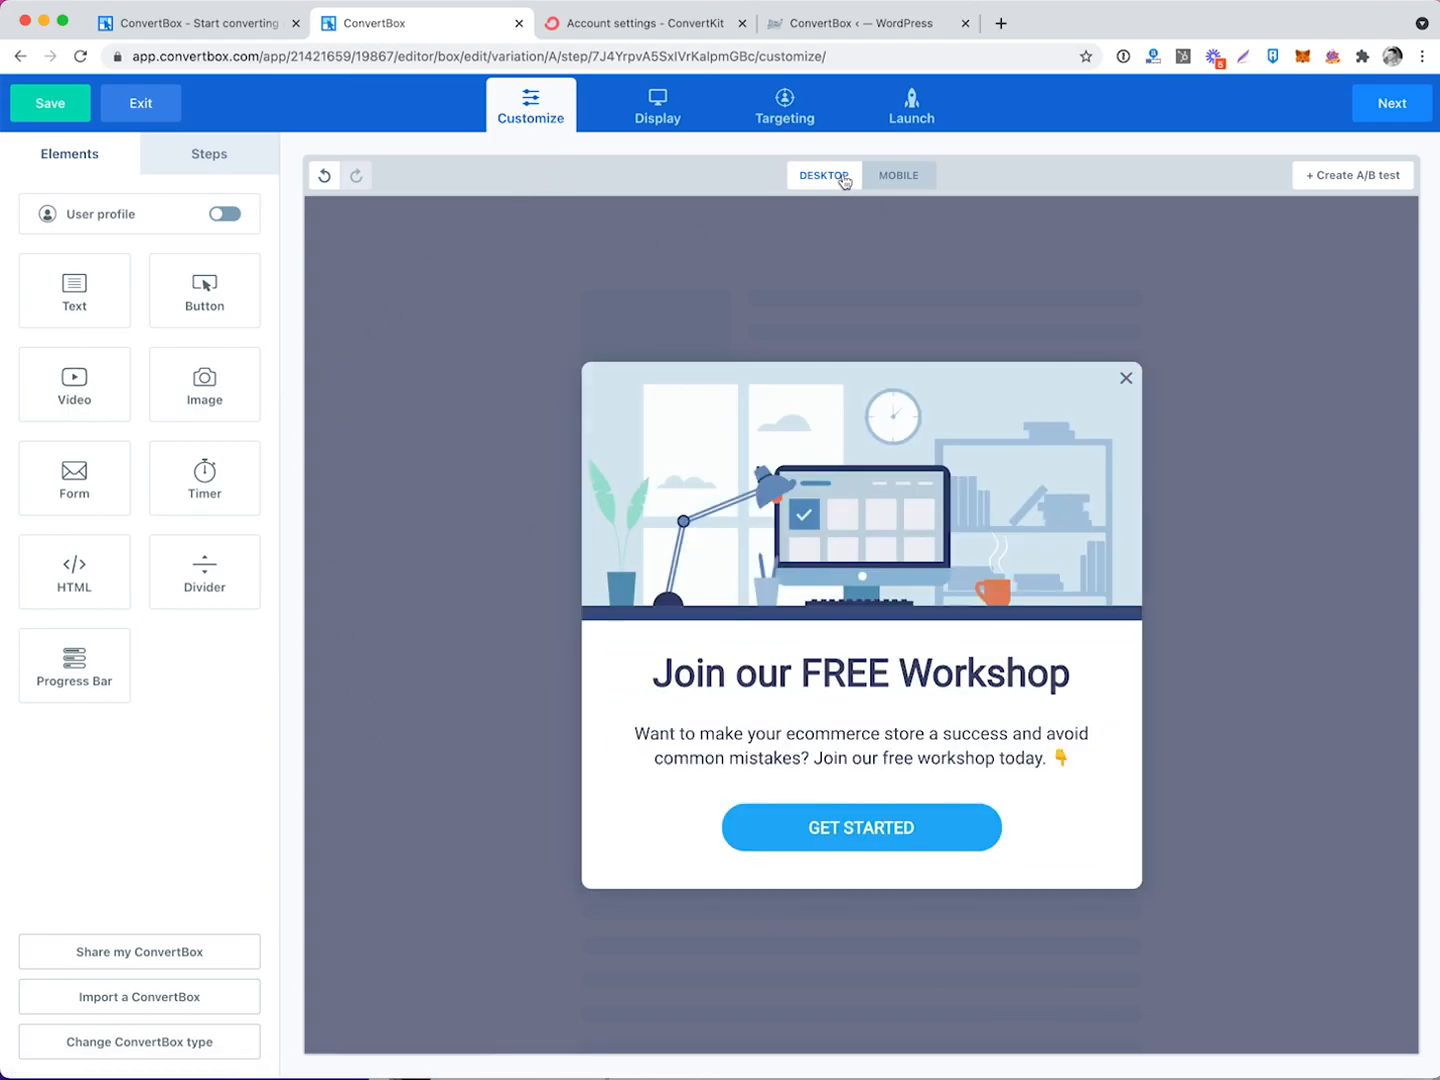
click(913, 177)
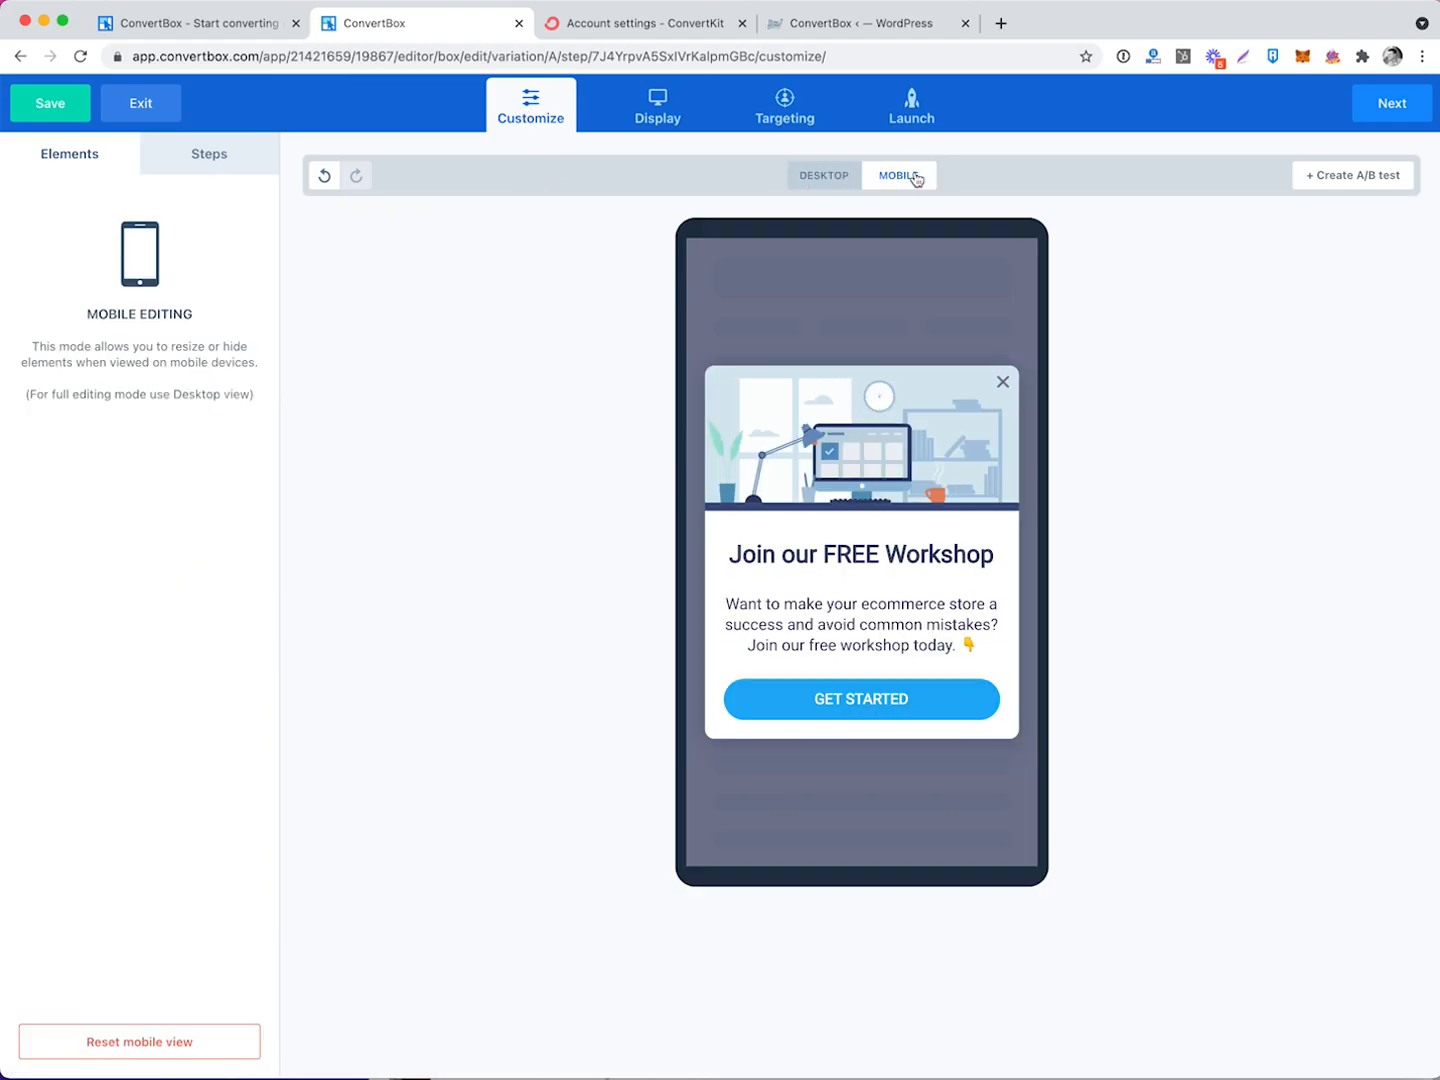
click(839, 182)
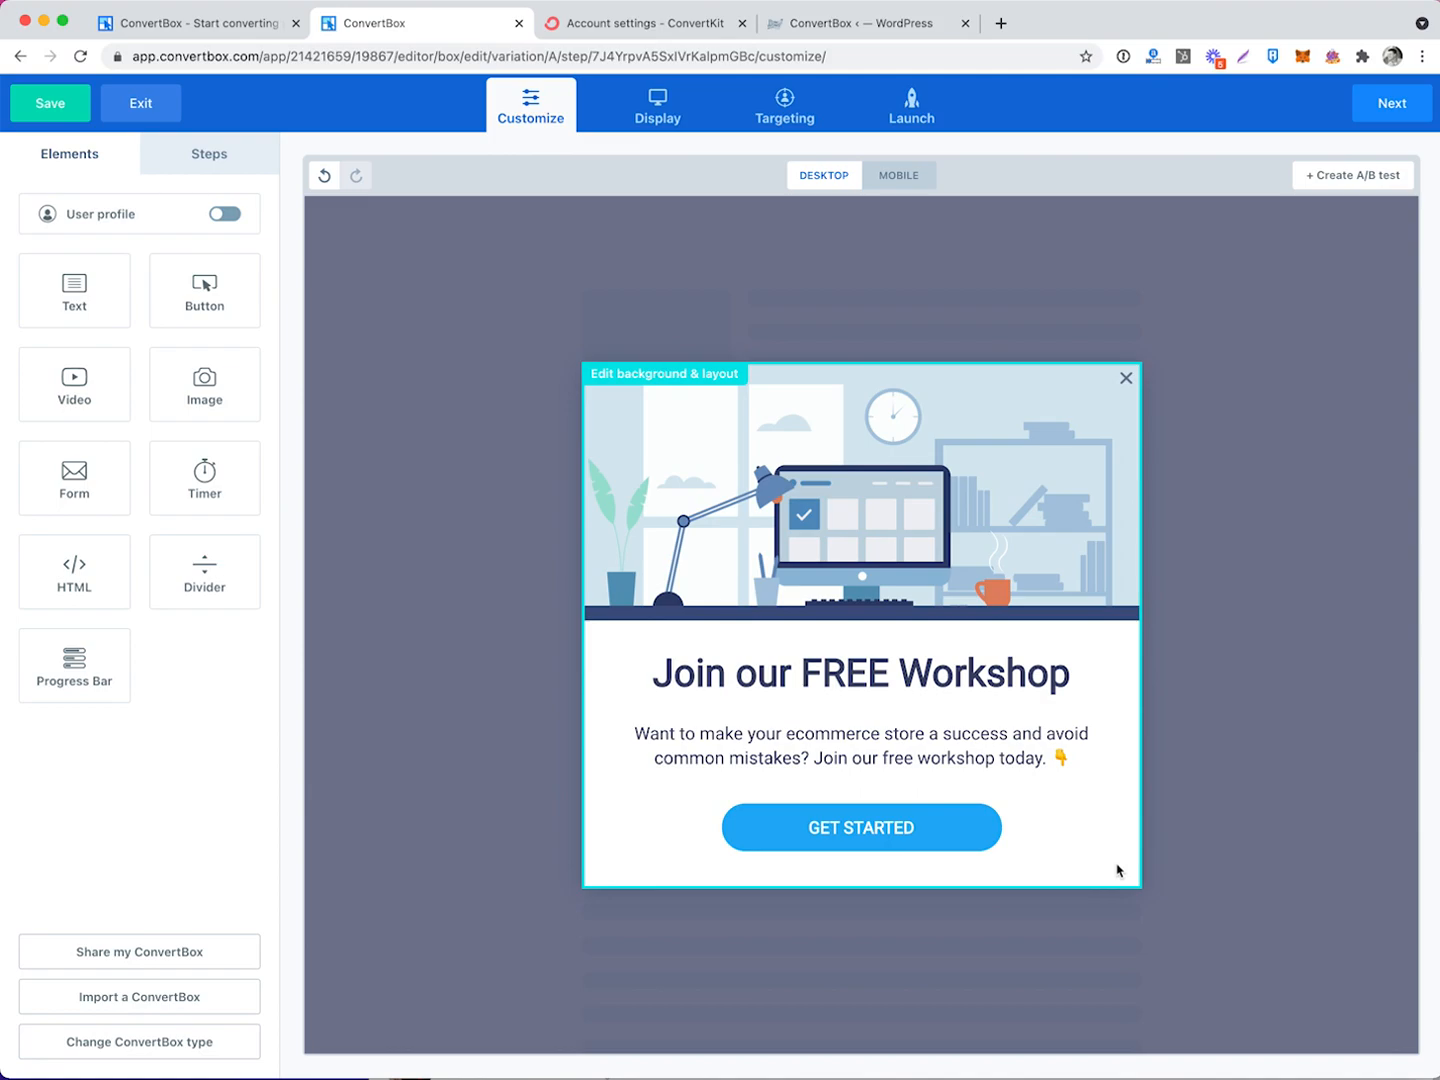
click(982, 843)
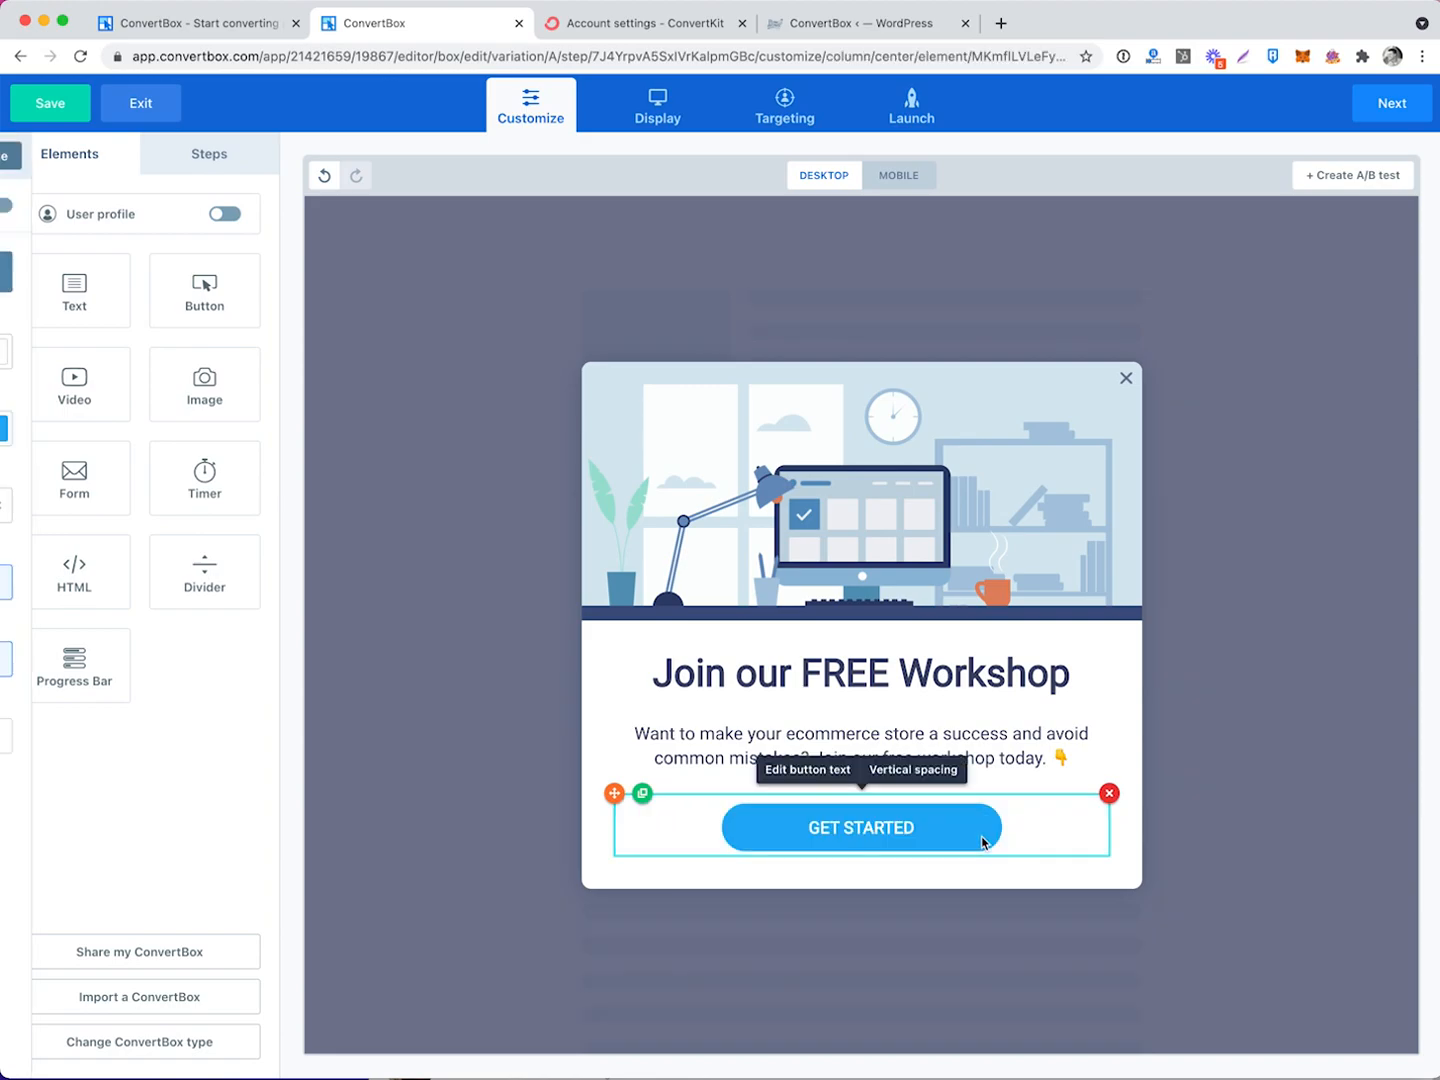
click(1109, 793)
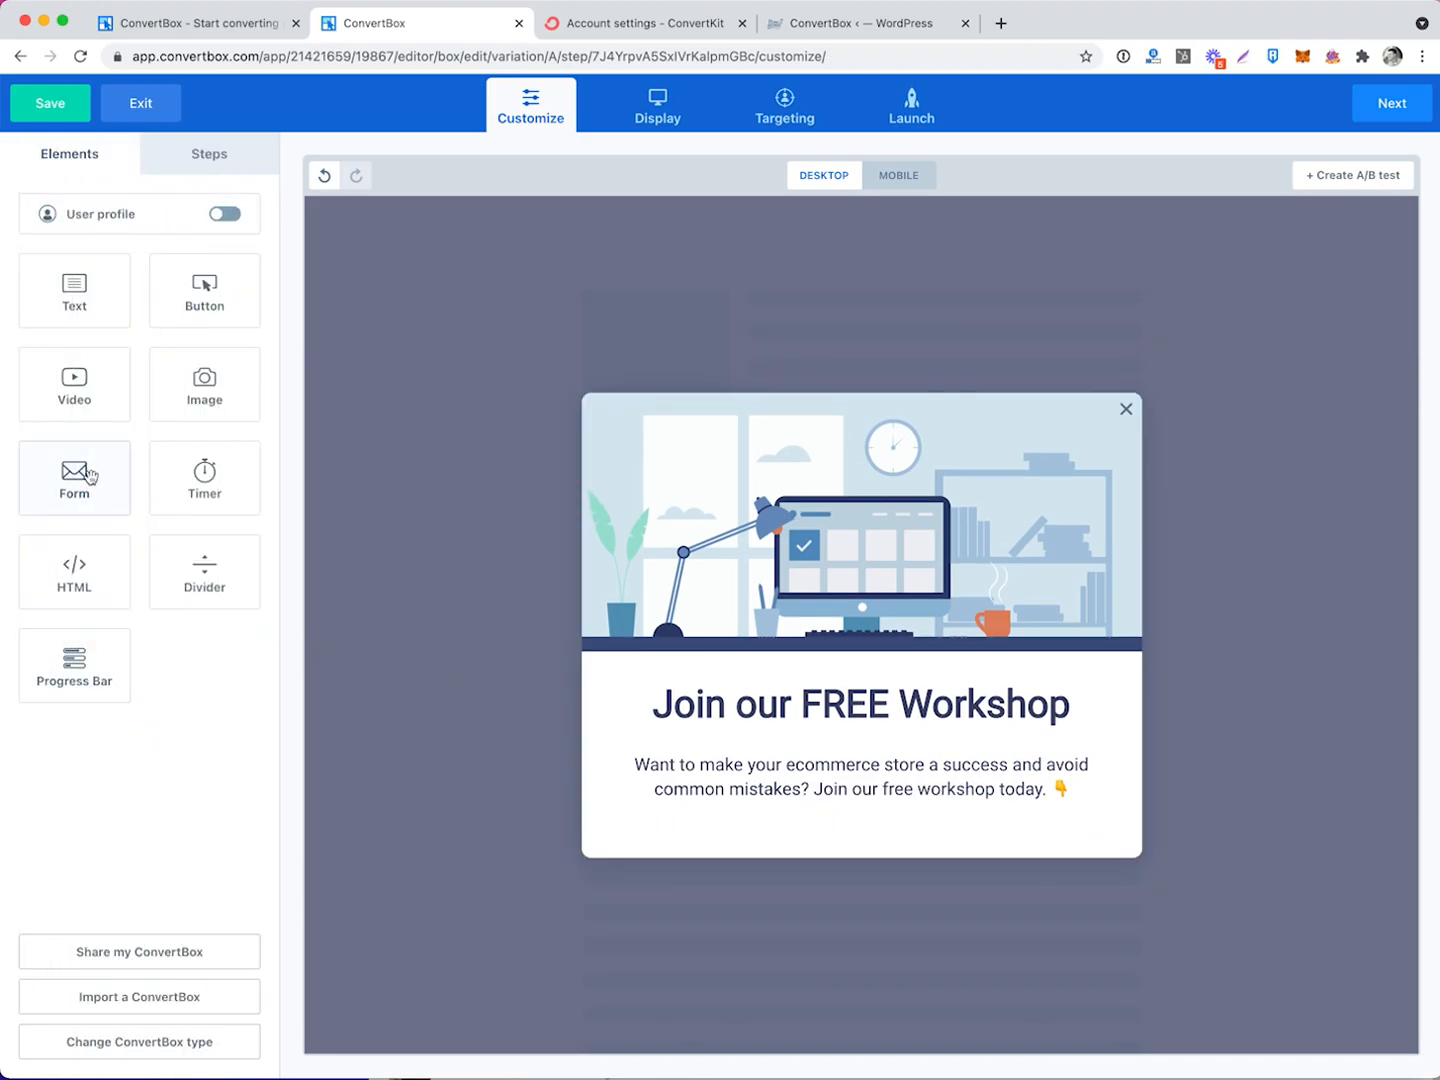
Add a signup form below the popup text with rounded corners and a one-row horizontal layout.
drag(80, 476, 823, 852)
click(1009, 833)
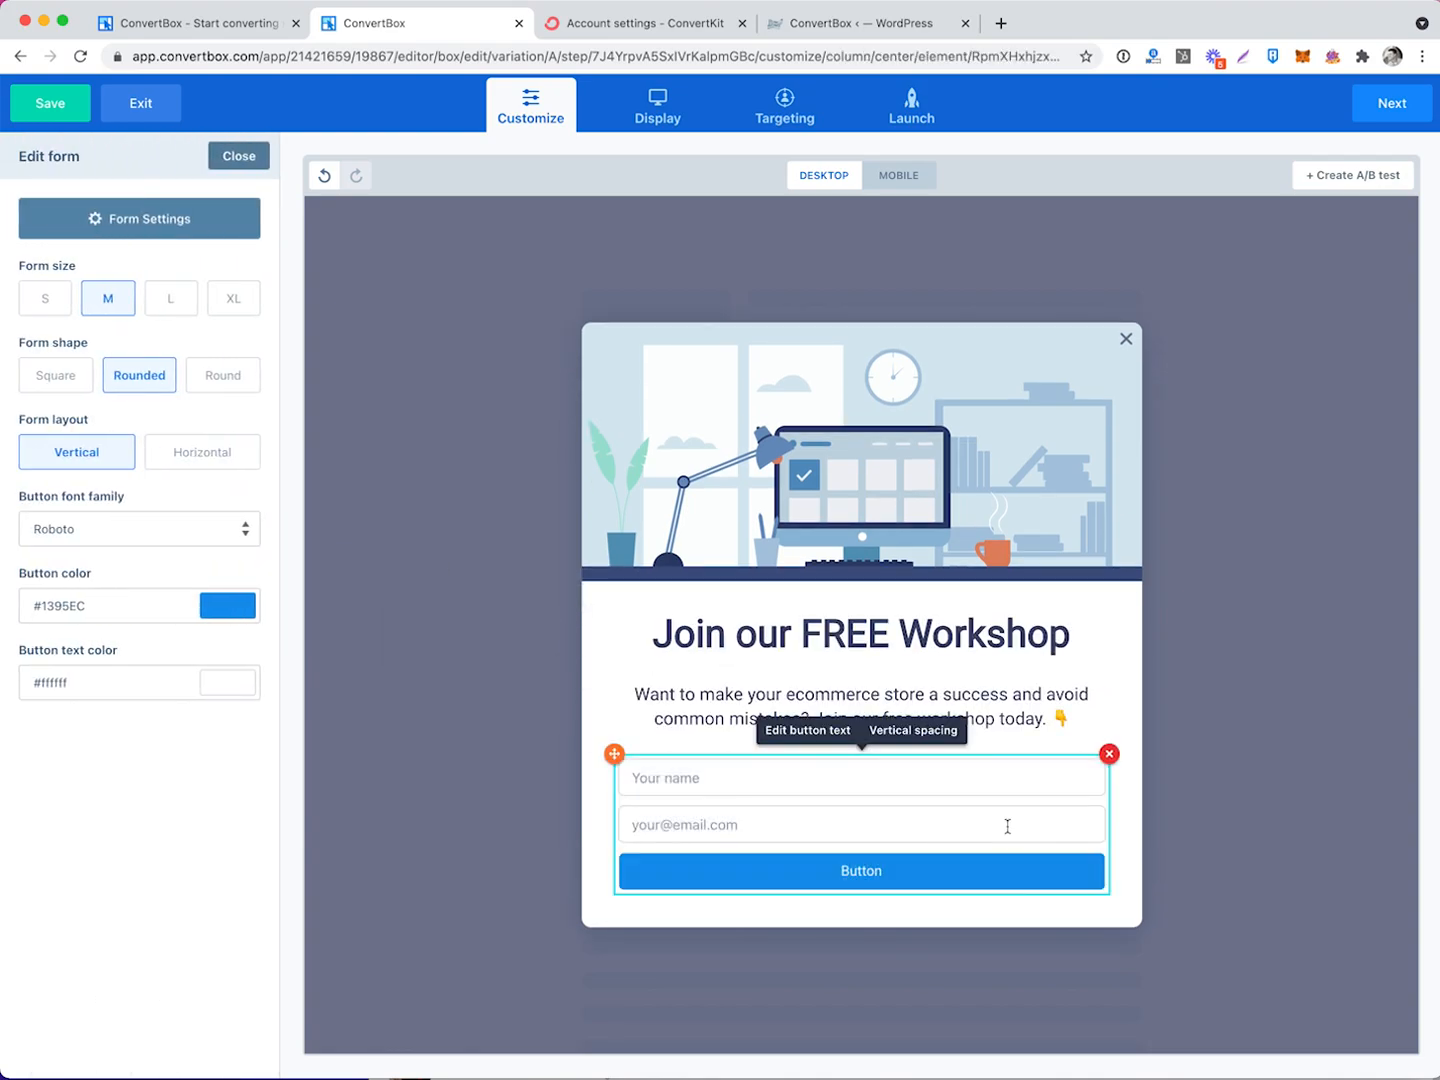
click(176, 306)
click(236, 300)
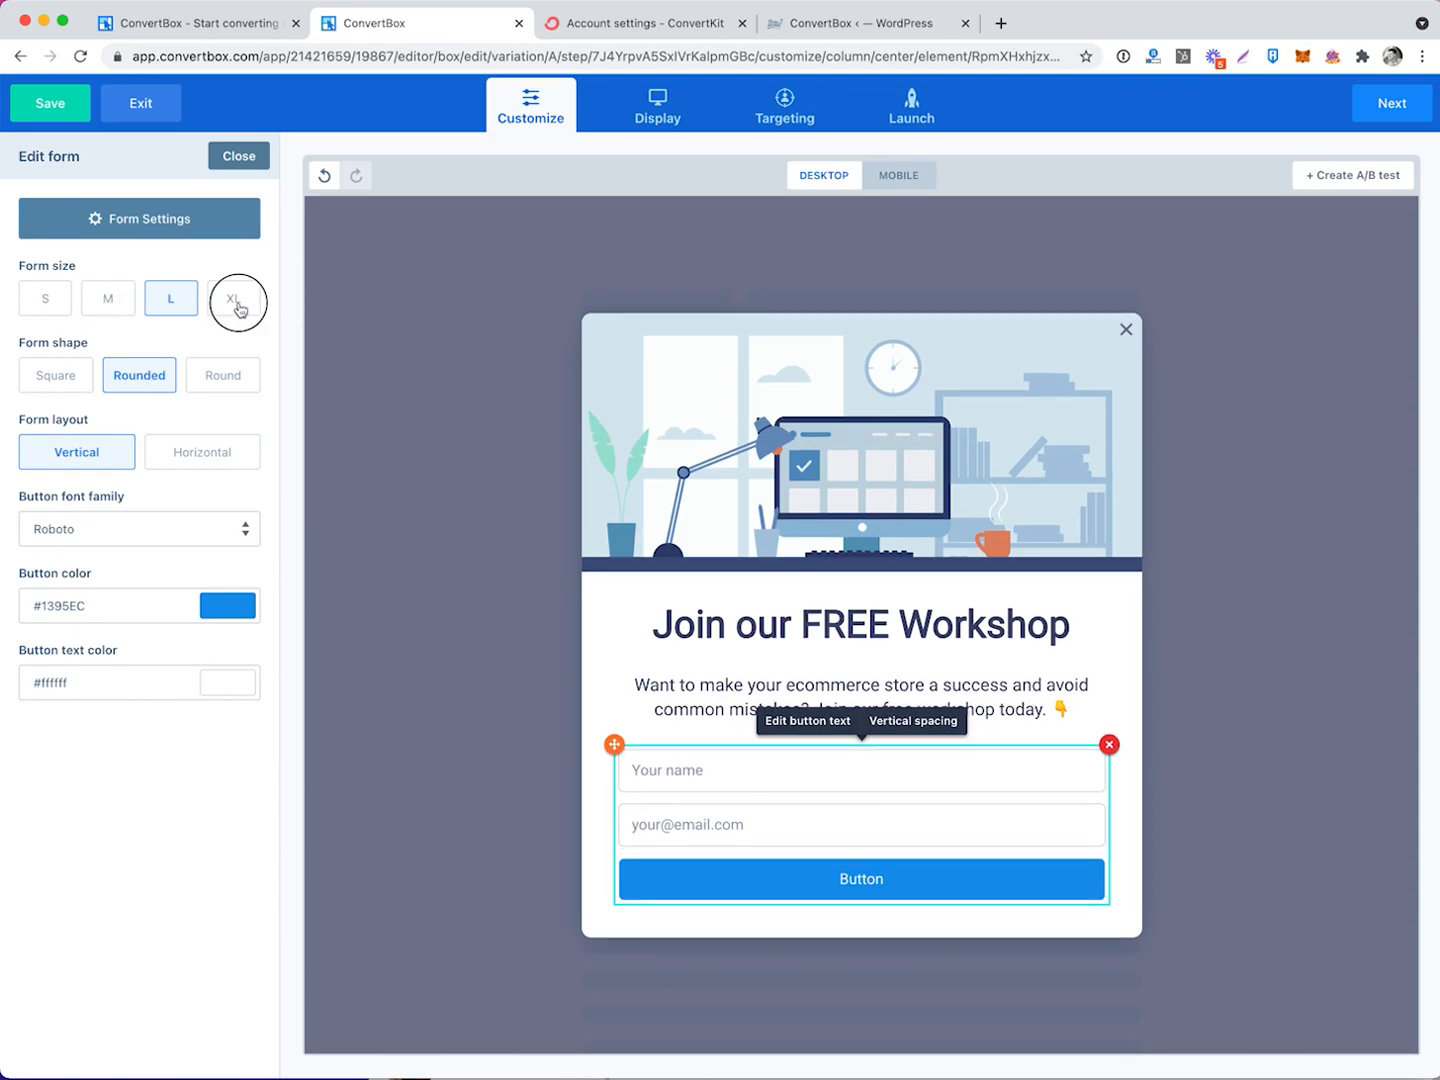
click(108, 298)
click(77, 376)
click(167, 382)
click(196, 456)
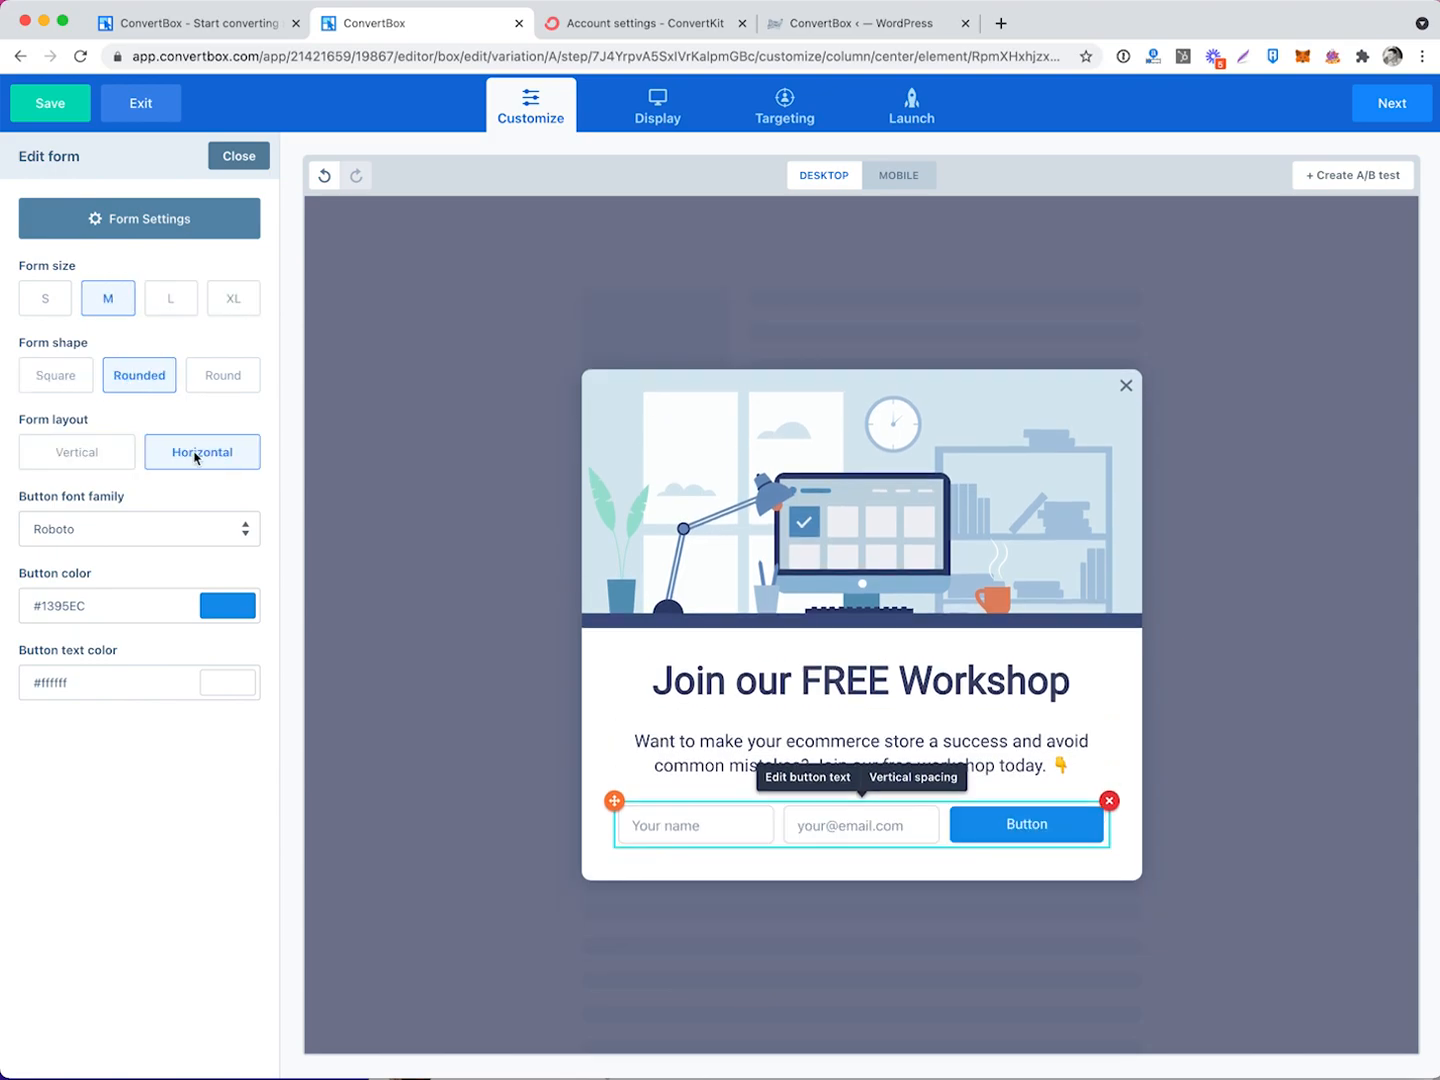
click(104, 455)
click(193, 452)
Keep the Roboto button font and set the form button colour to #d90000.
click(200, 522)
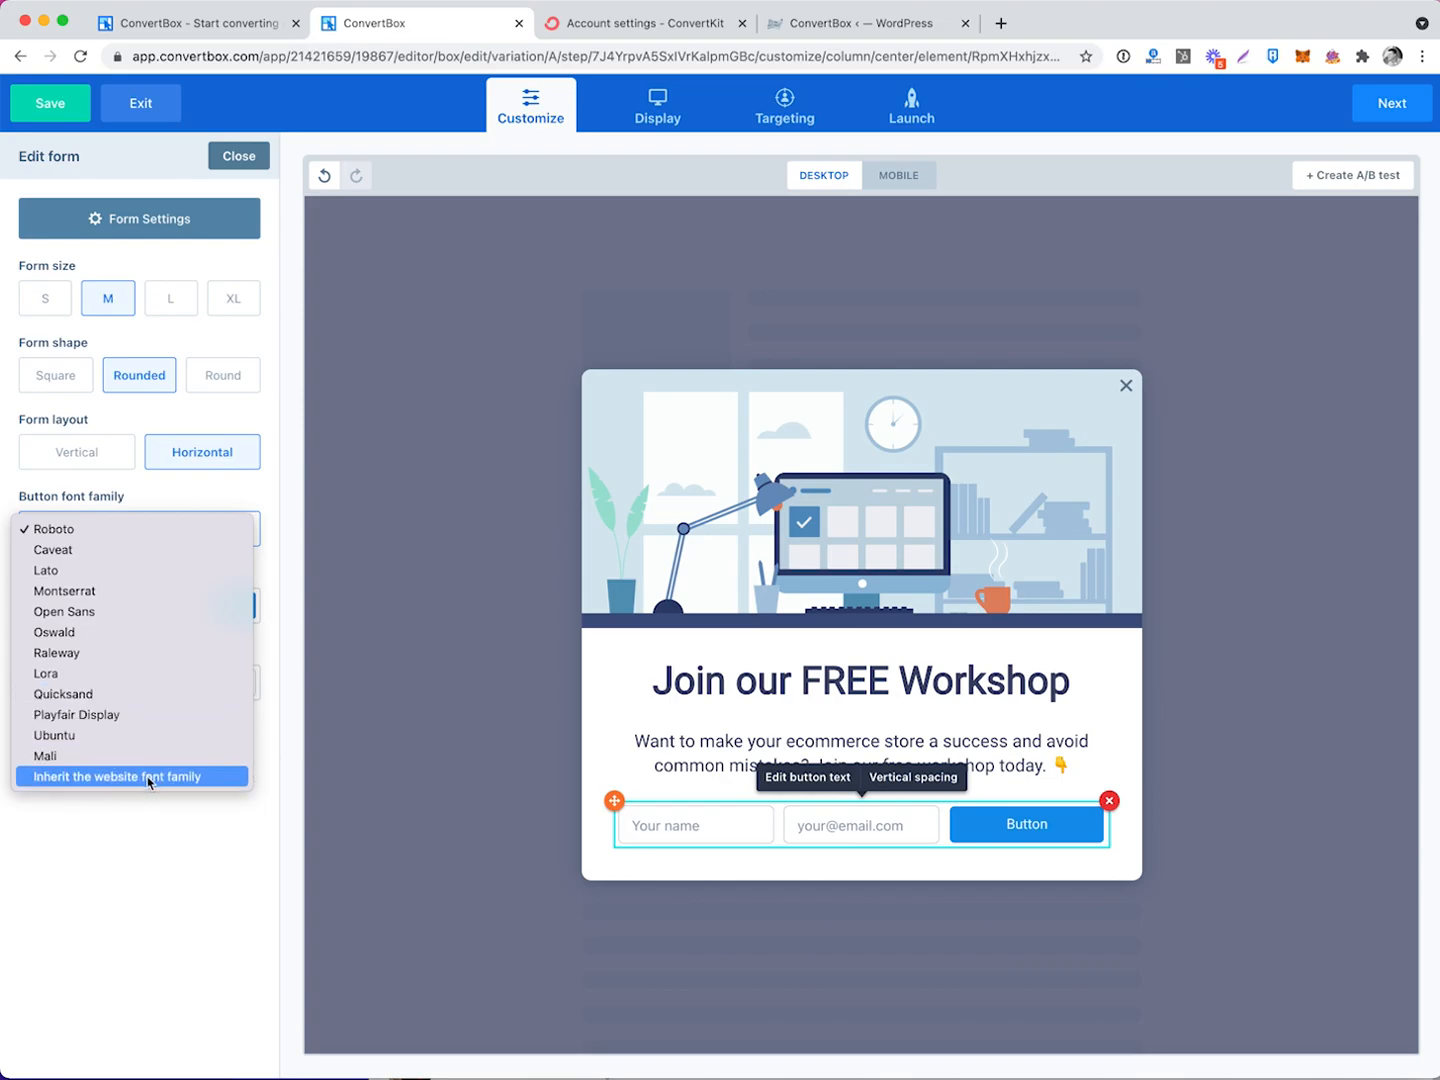
key(Escape)
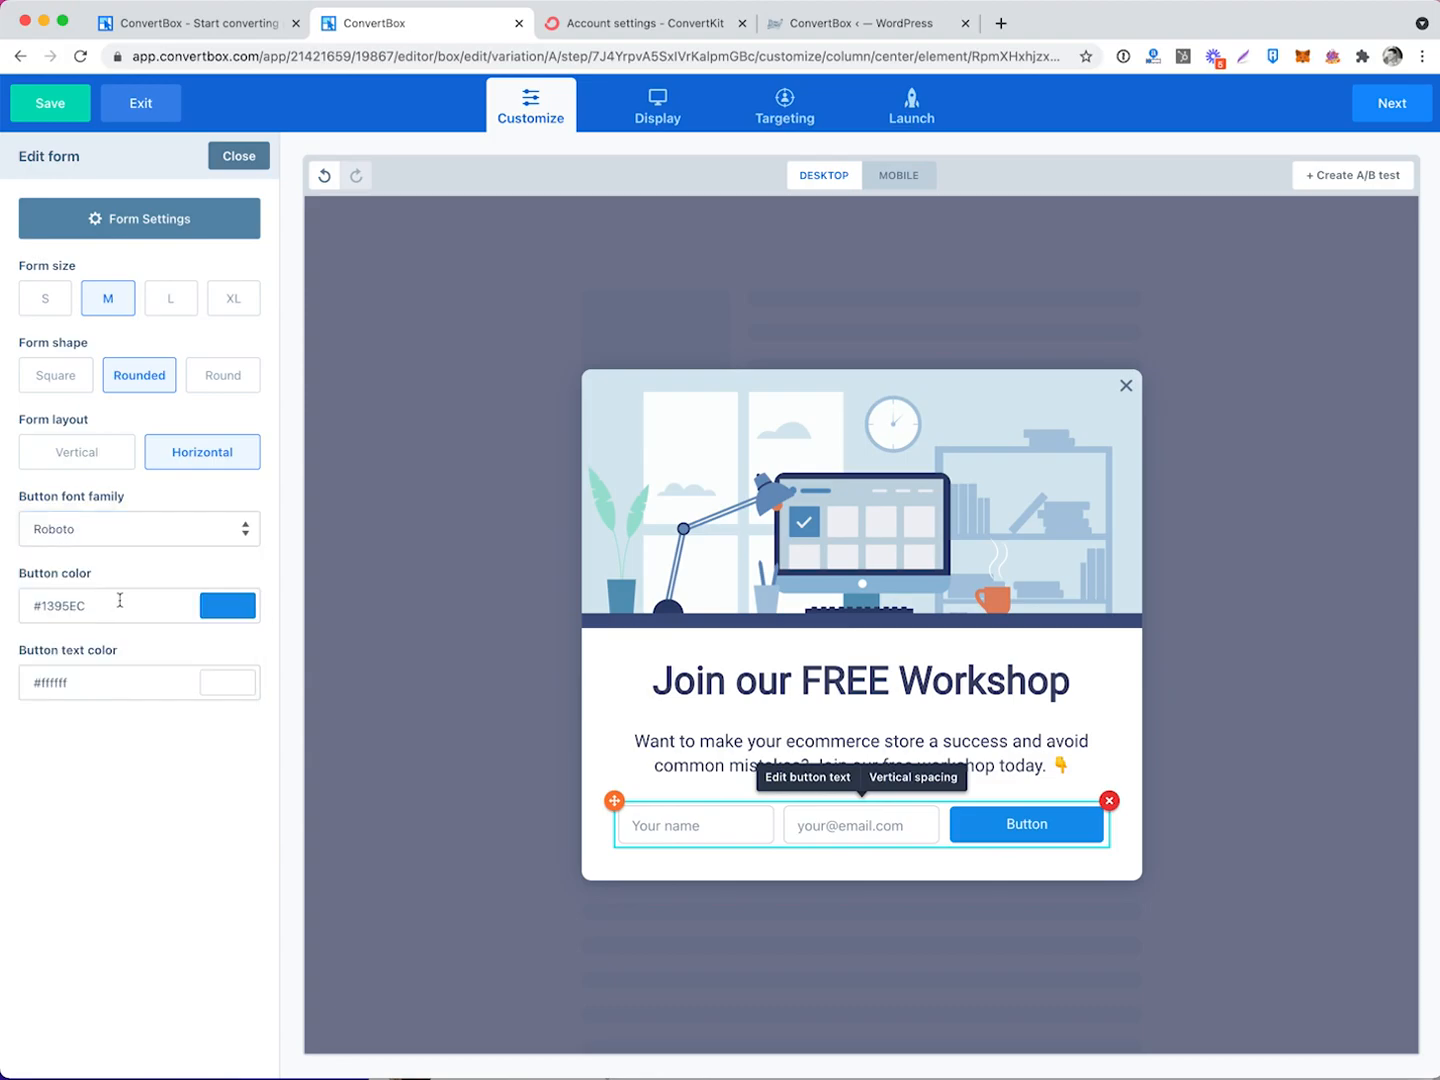
click(230, 608)
click(79, 689)
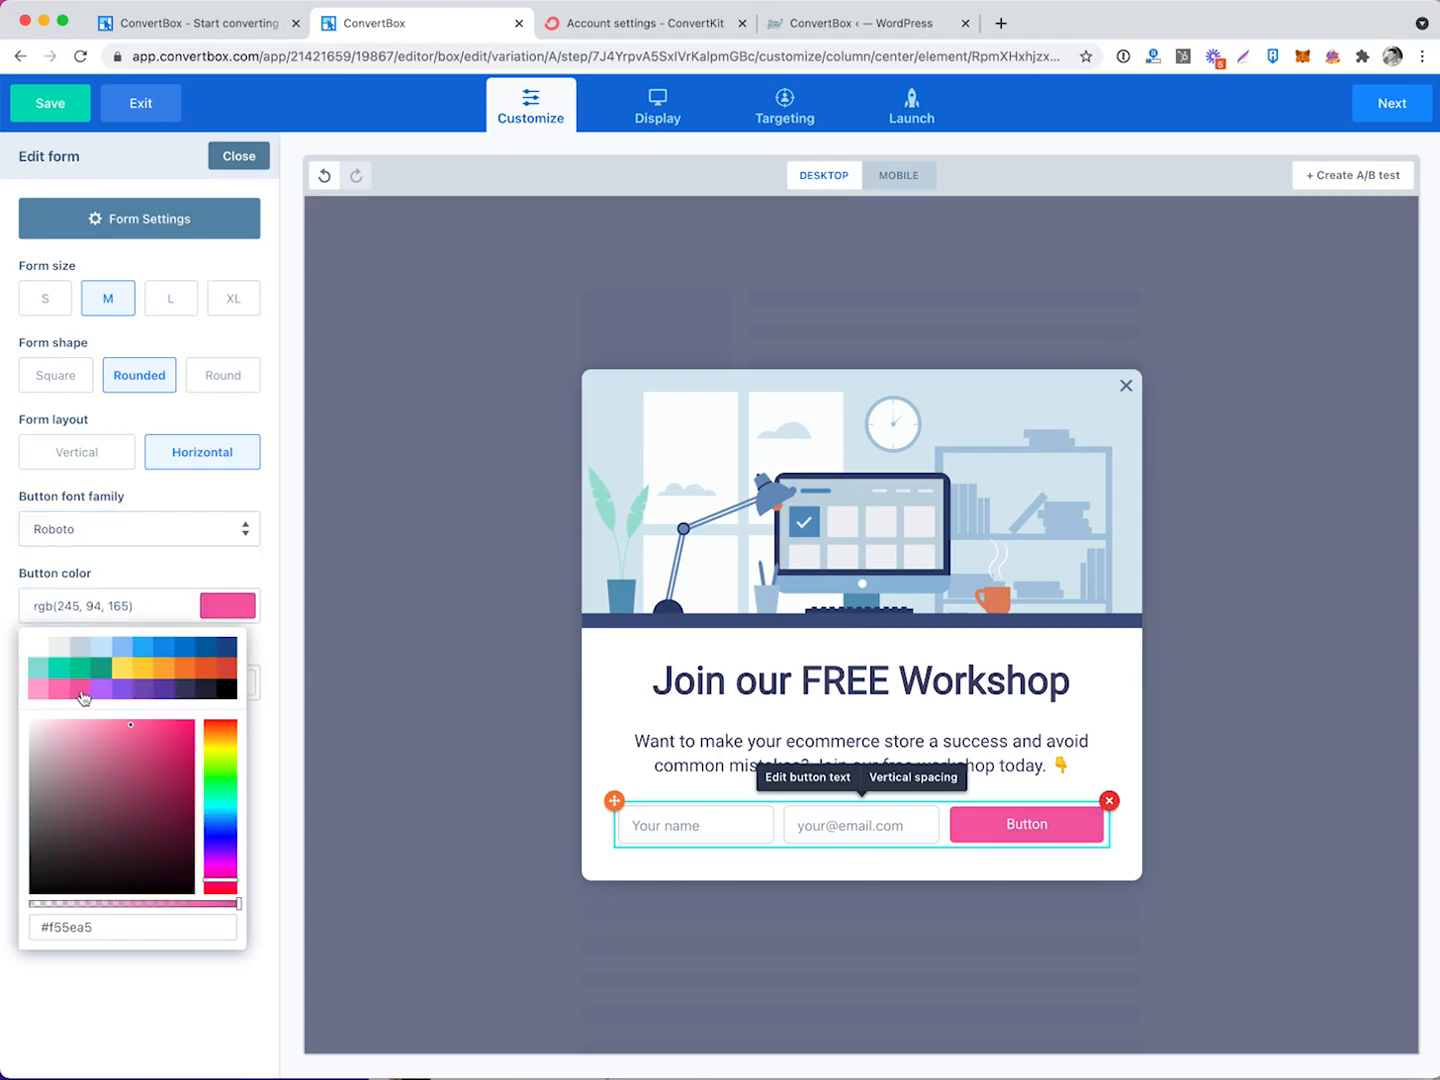
double_click(58, 924)
text(d90000)
Label the button 'YES, I WANT THIS' in bold and set the form size to L.
click(1028, 831)
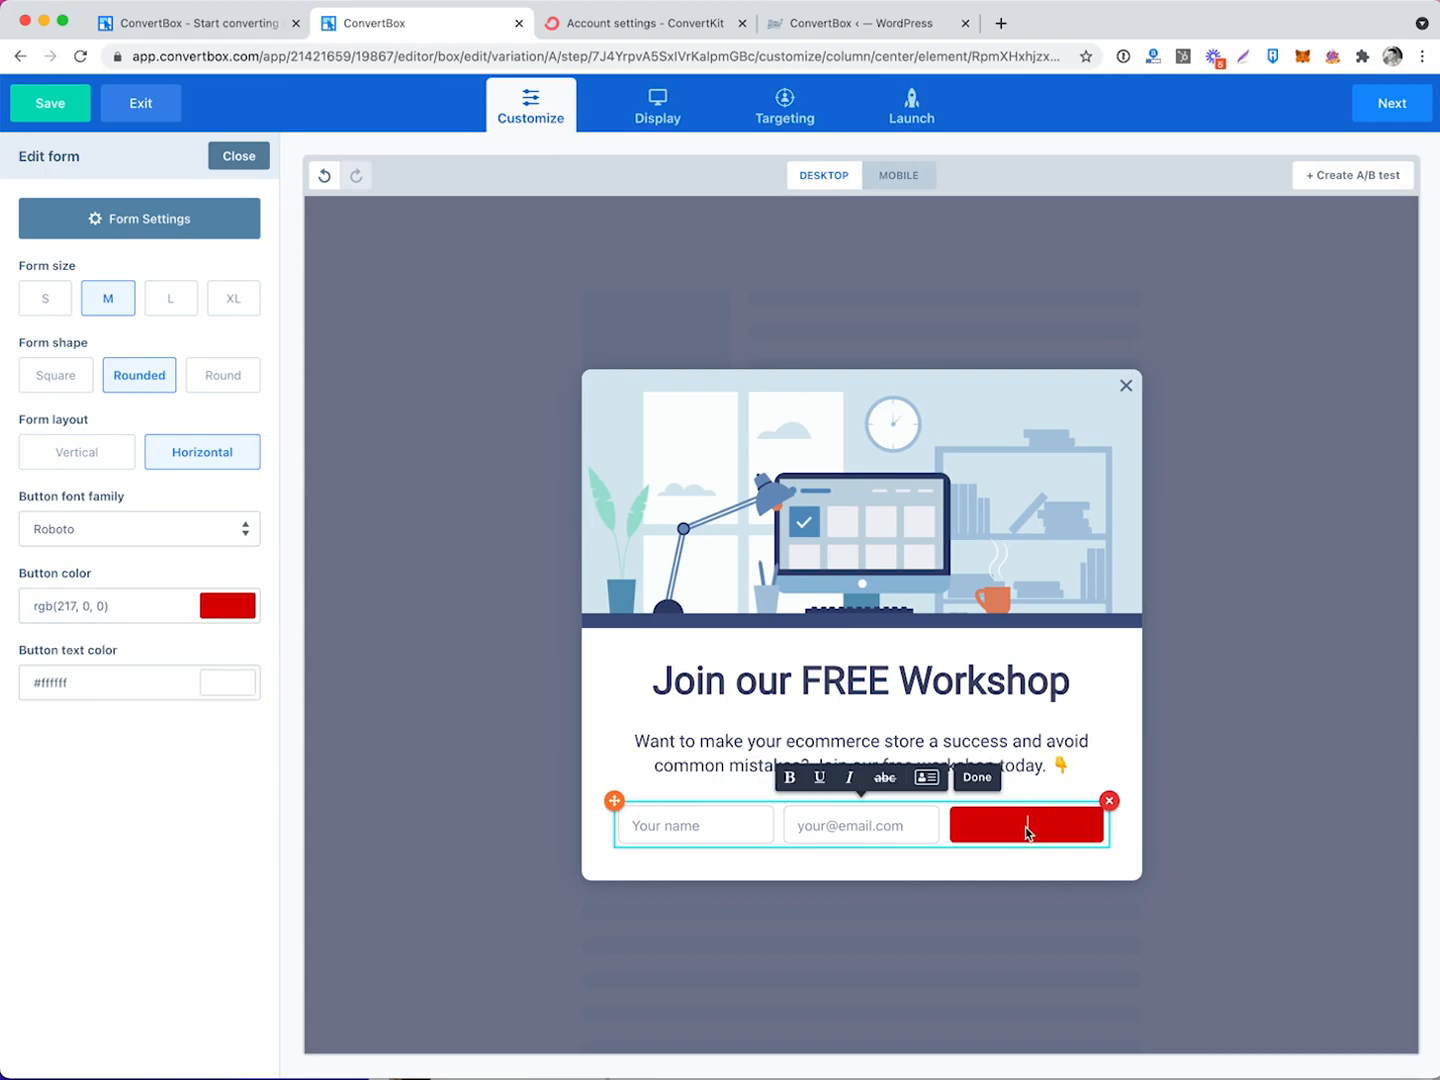
text(YES, I WANT THIS)
triple_click(1056, 828)
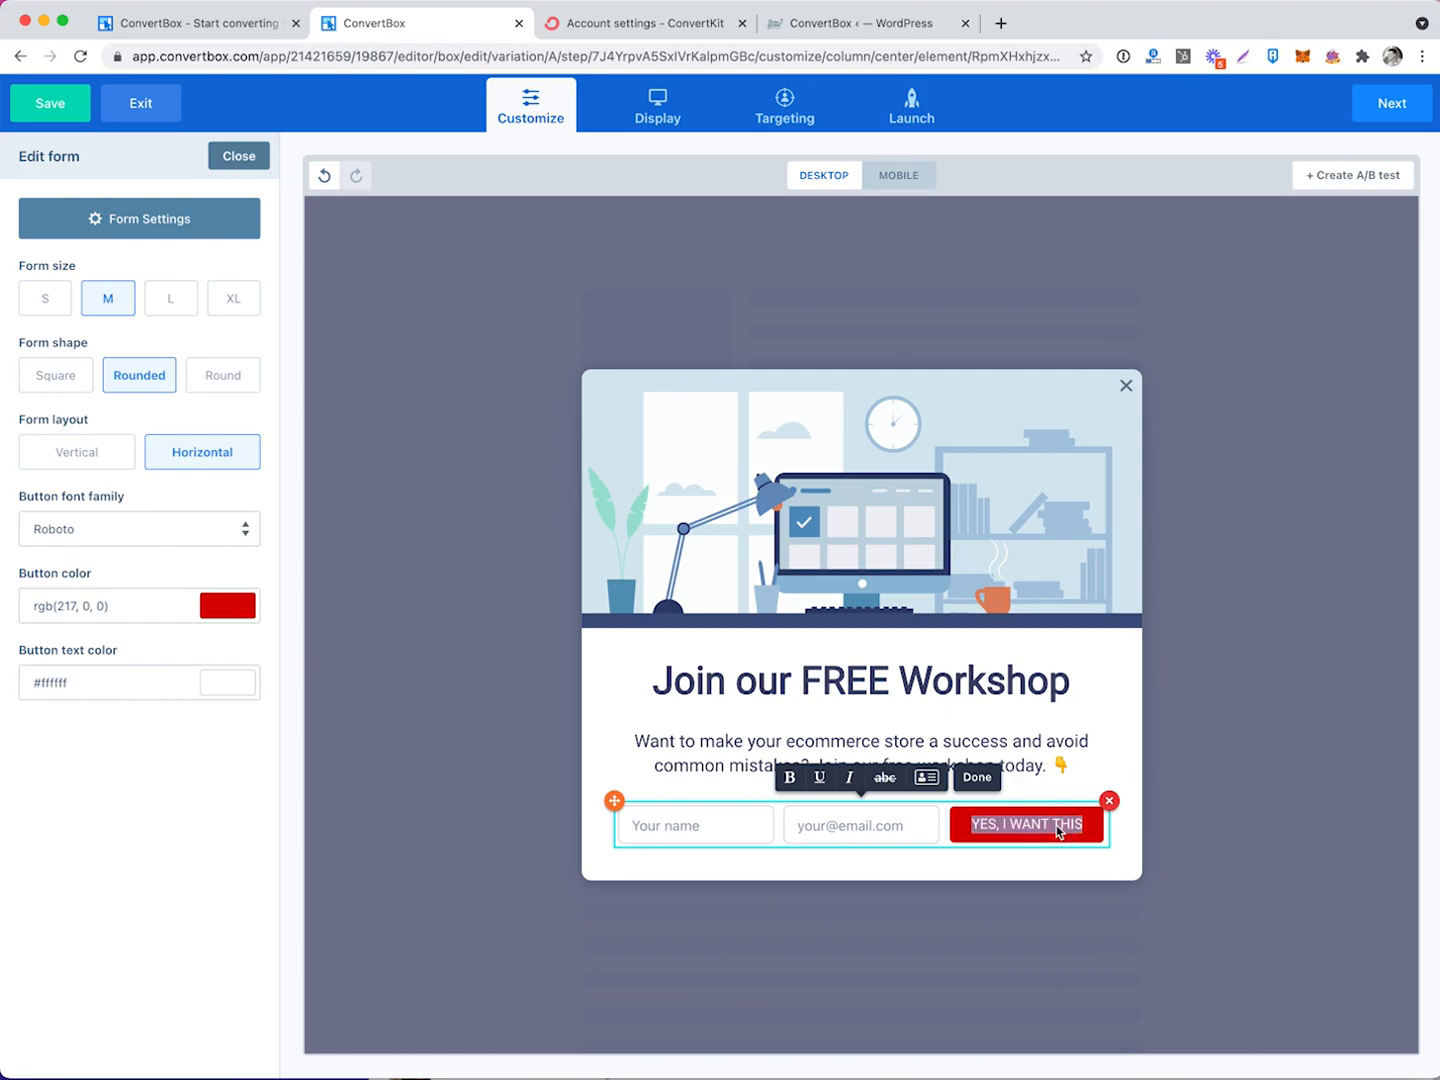
click(789, 778)
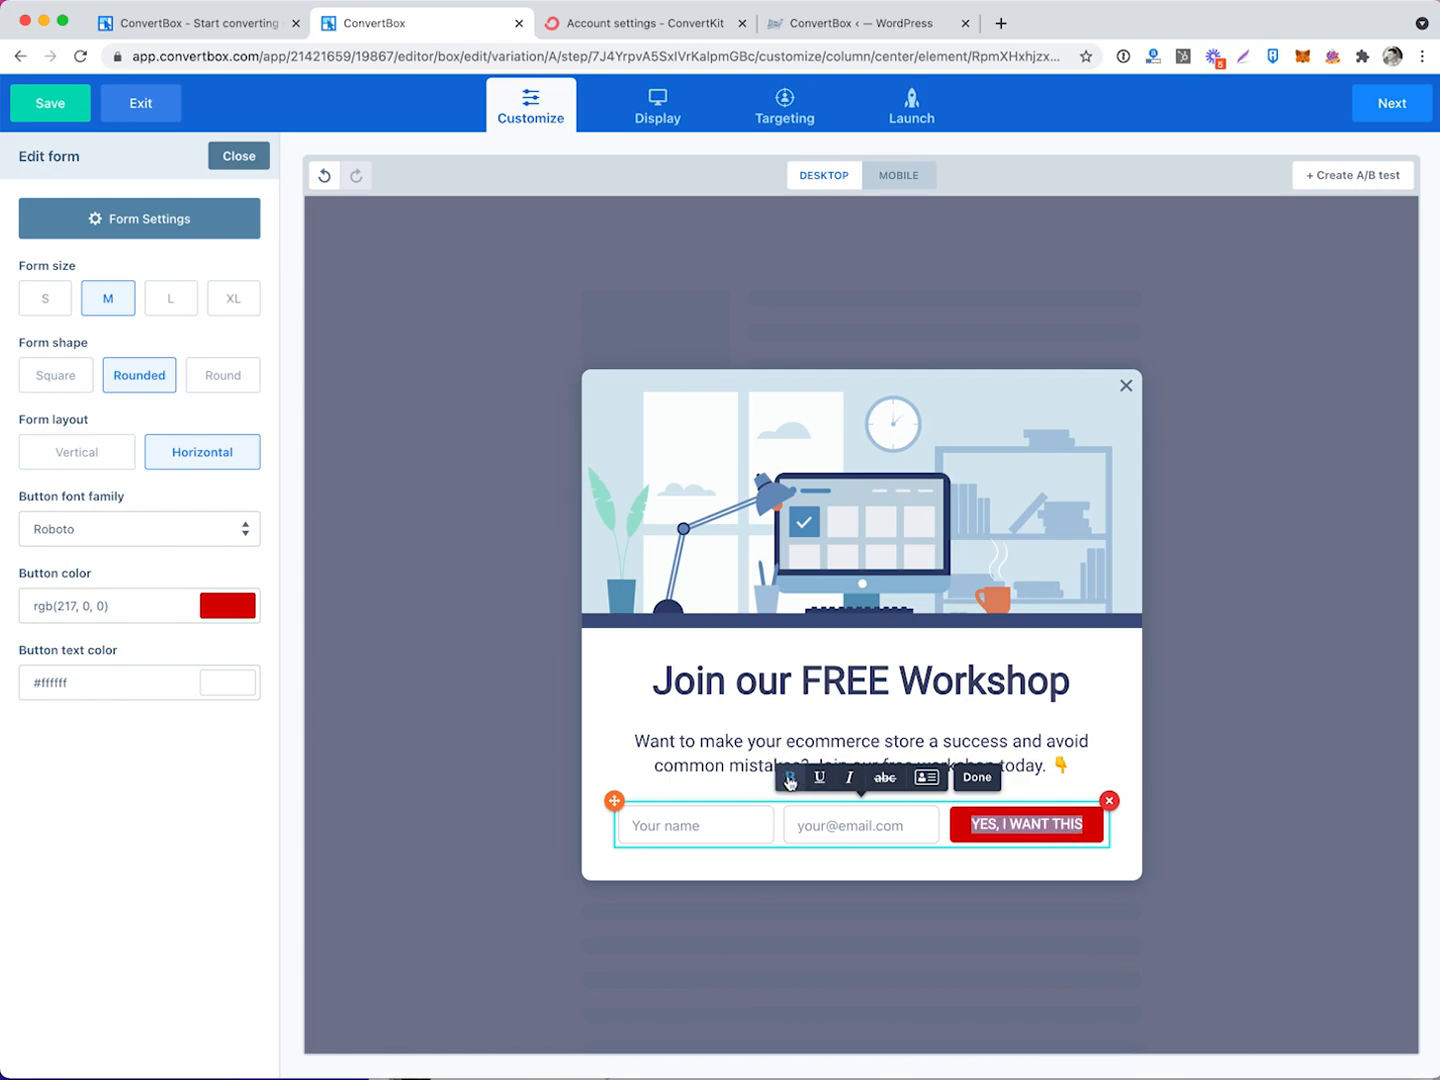
click(176, 301)
click(230, 302)
click(174, 300)
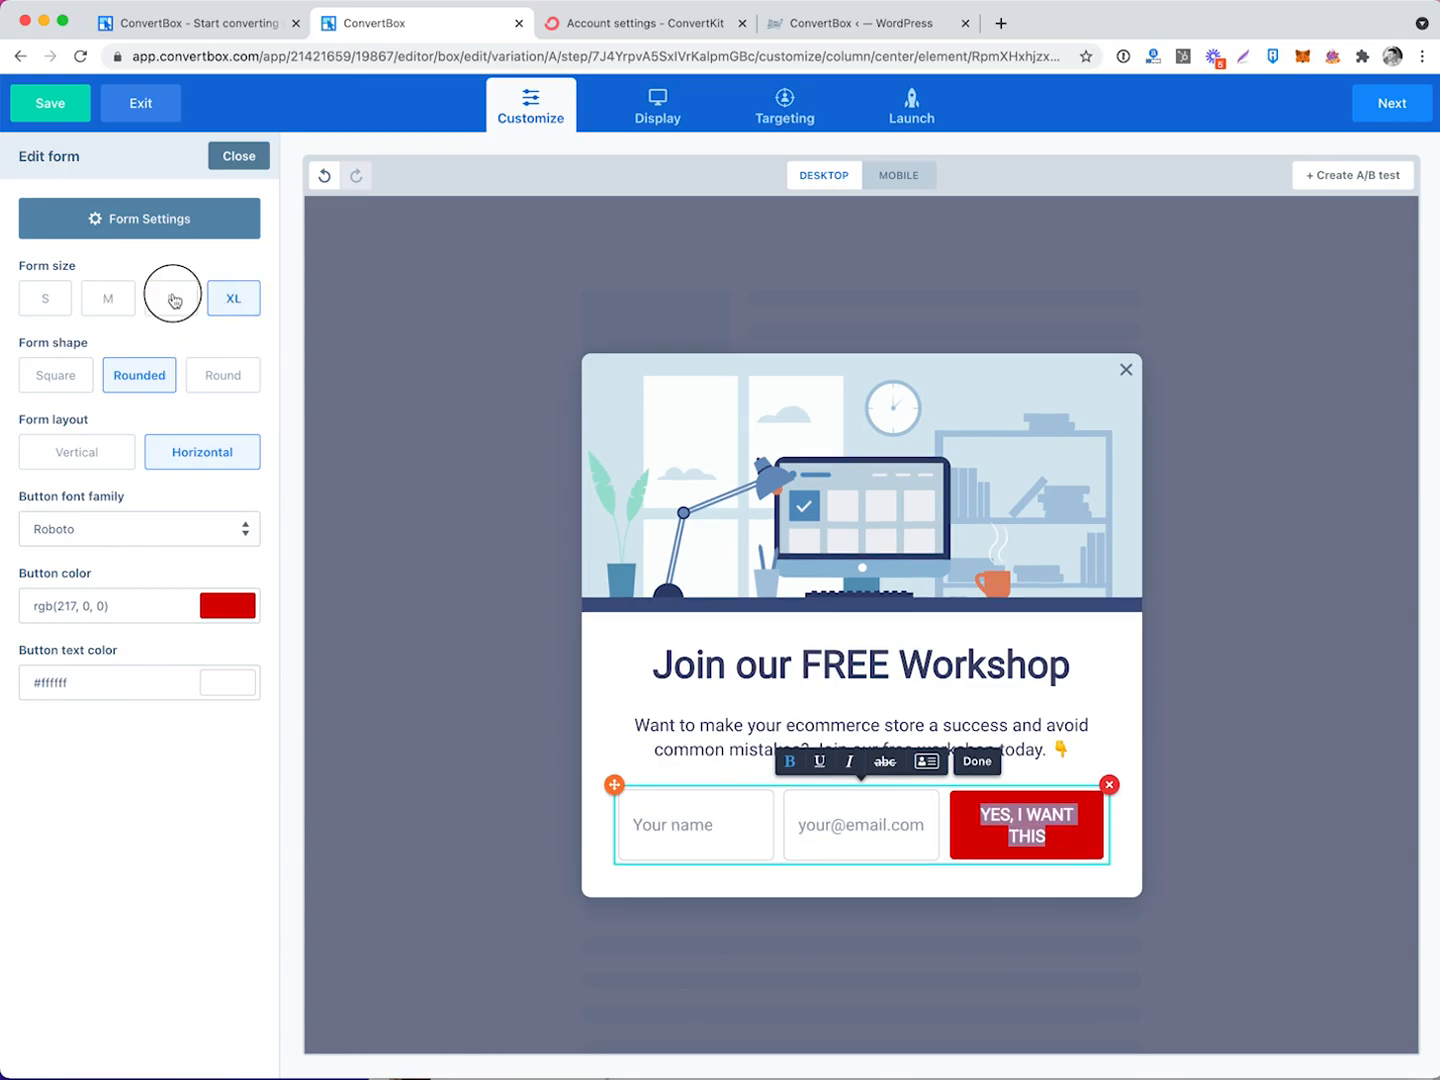
click(842, 679)
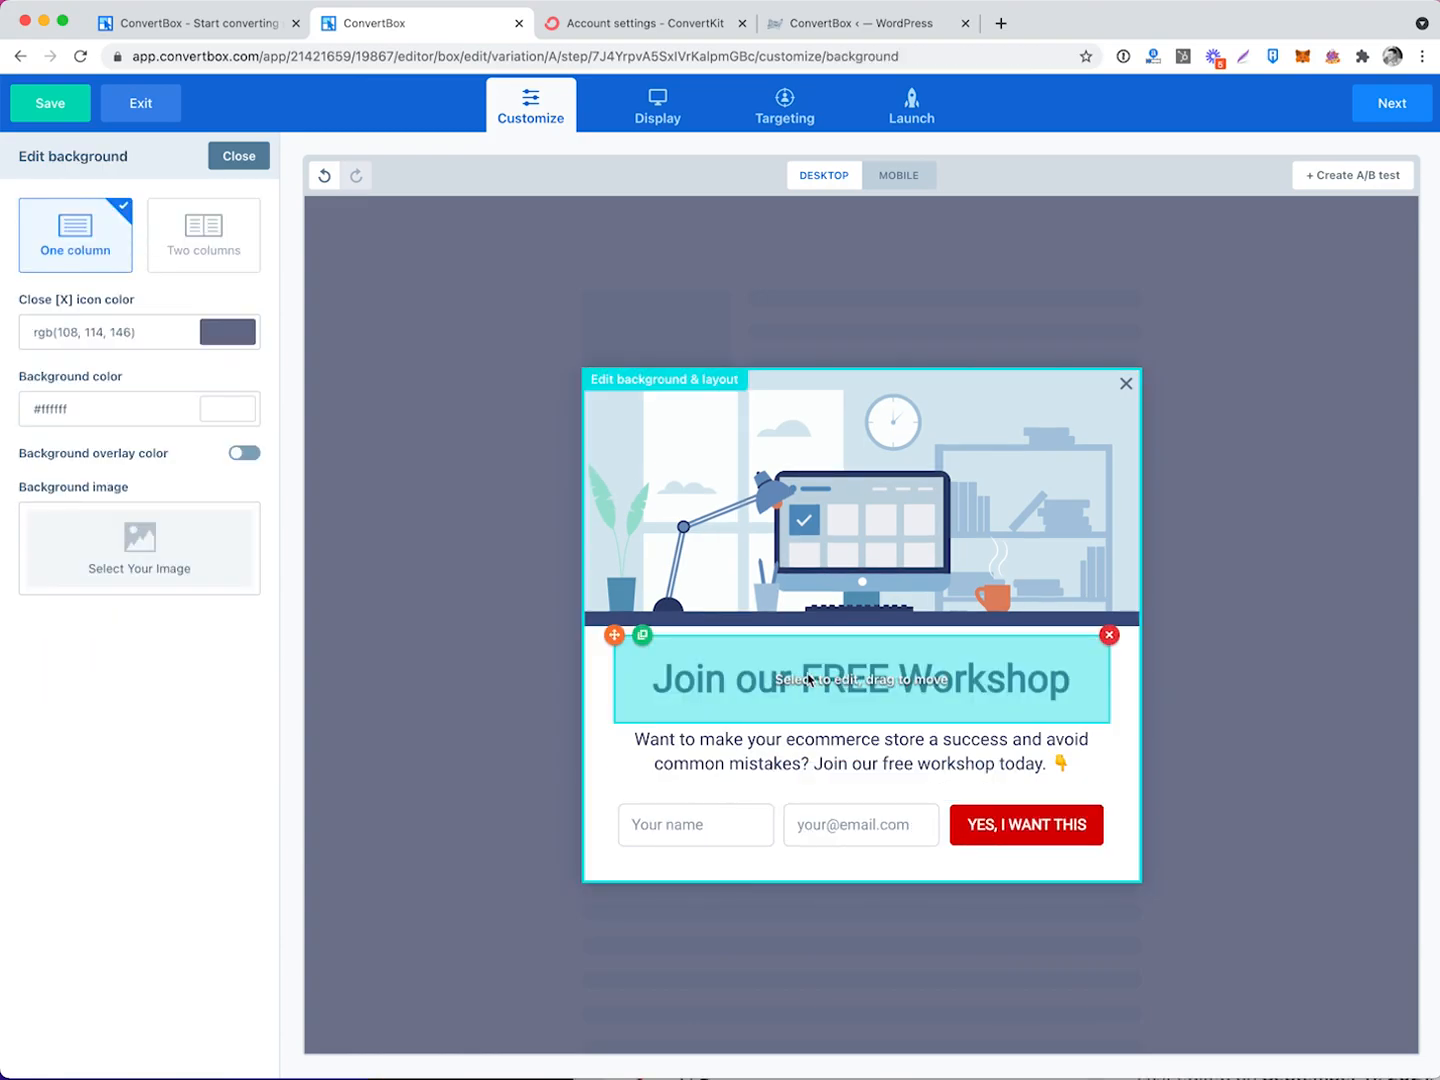
Retype the headline as 'What to Expect at Your First PowWow' with 1.1 em line height, 53 px, red.
click(810, 680)
triple_click(810, 679)
text(What to Expect at Your )
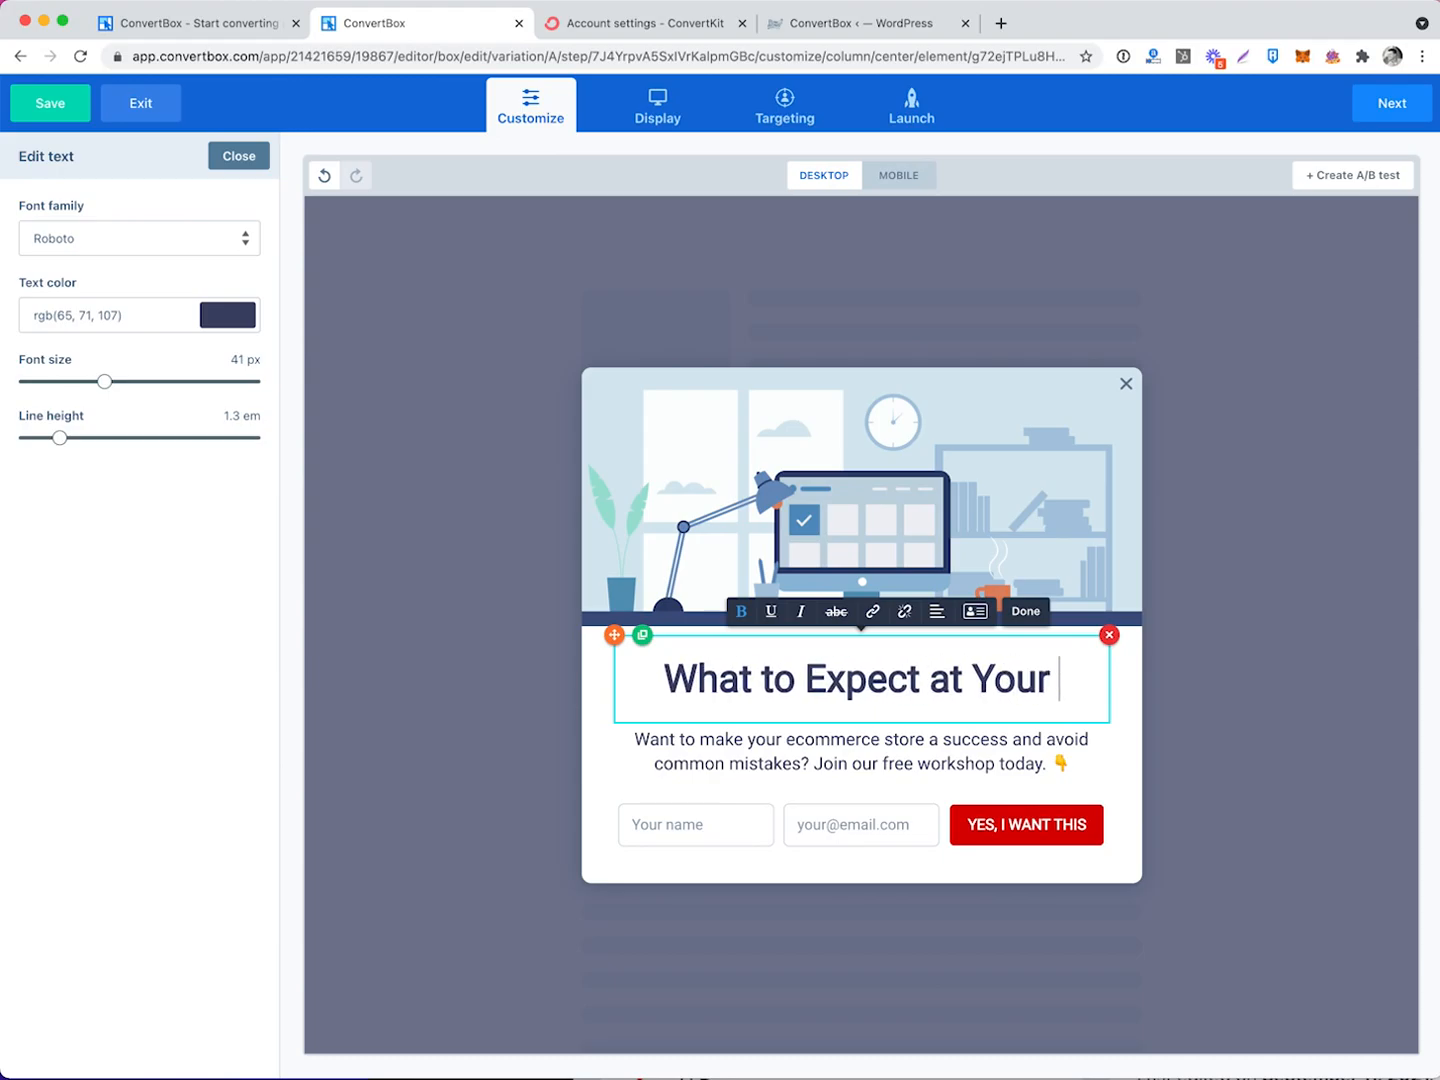
text(First PowWow)
drag(961, 690, 626, 638)
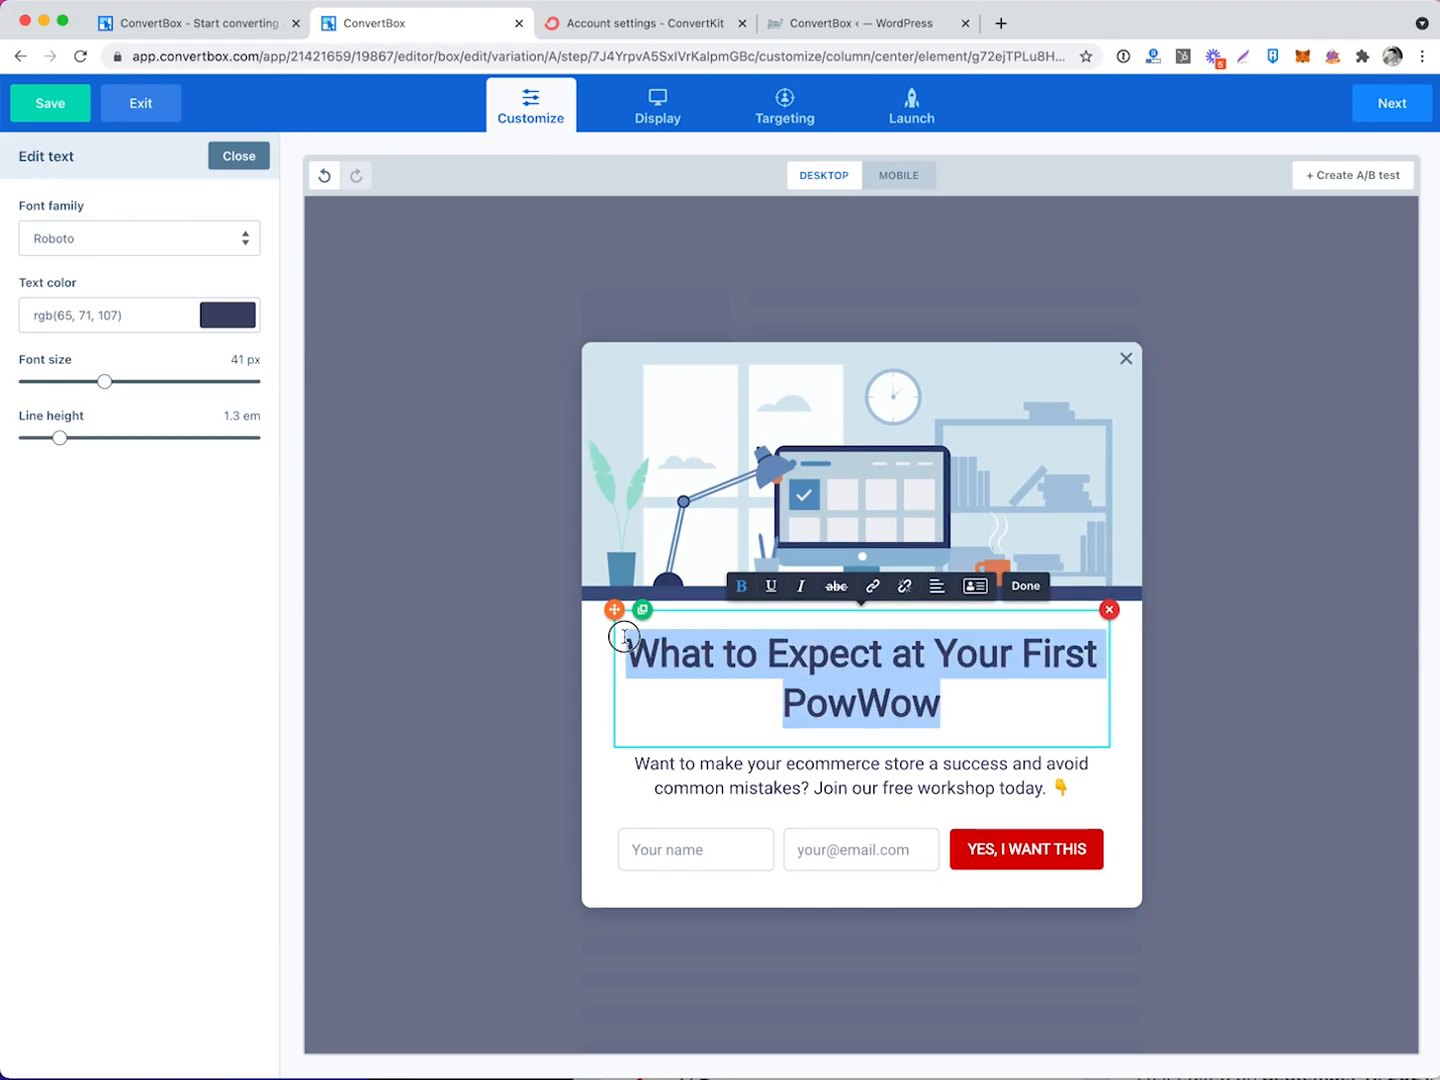
click(598, 640)
click(779, 656)
mouse_move(60, 436)
mouse_down()
mouse_move(91, 436)
mouse_move(40, 433)
mouse_up()
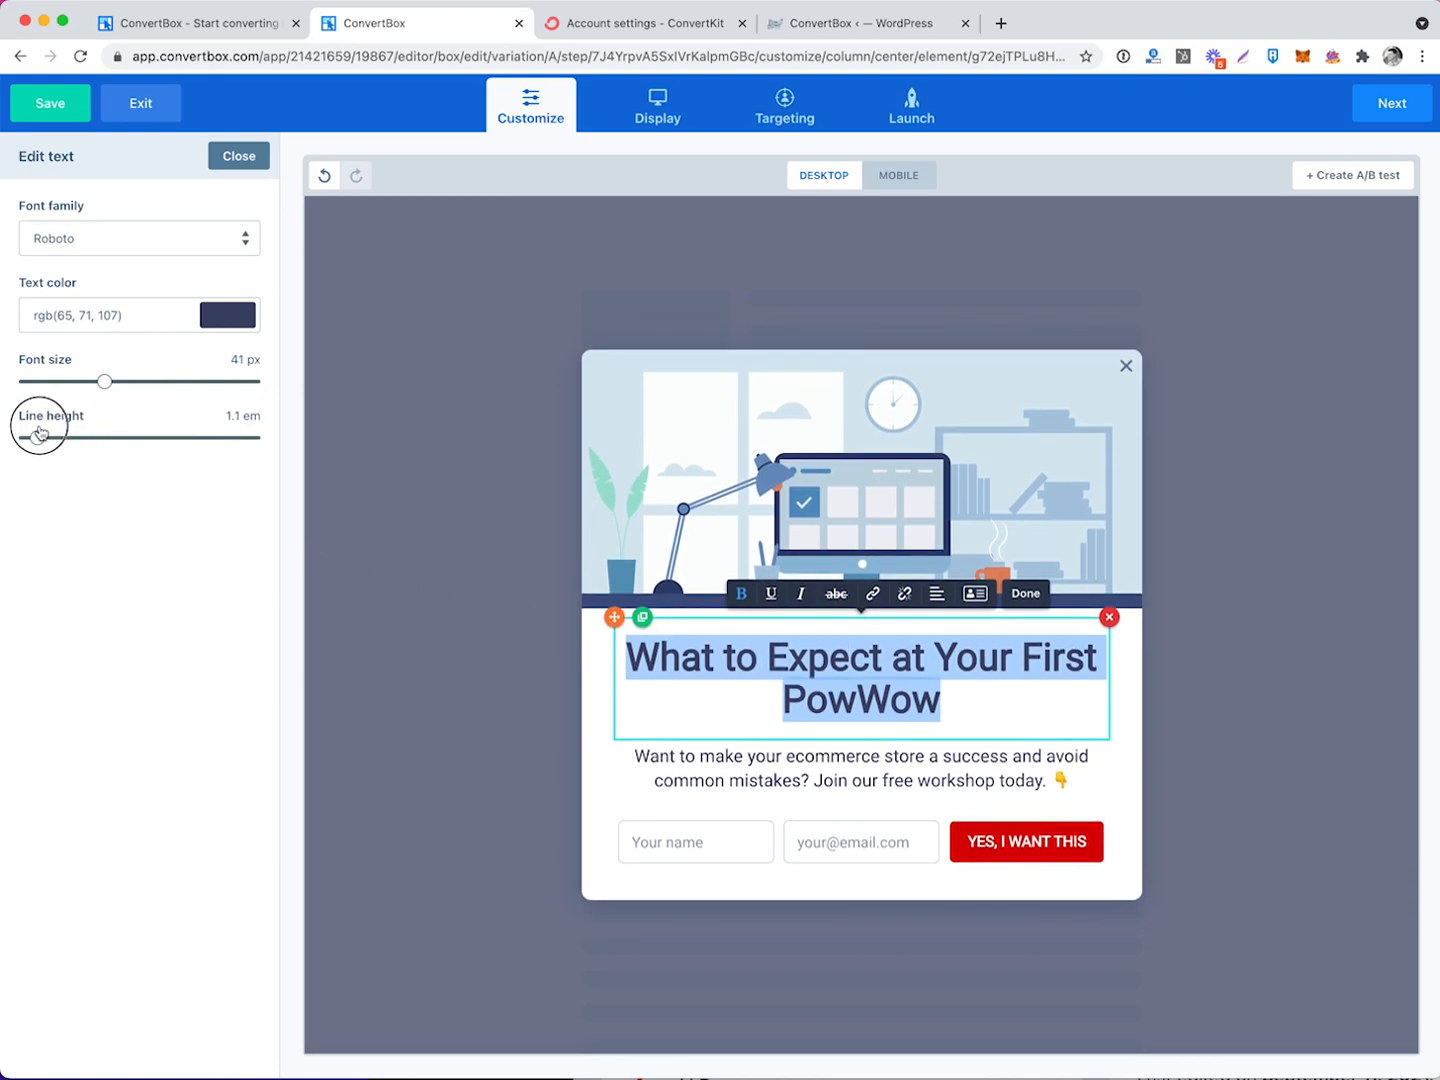
drag(103, 381, 135, 383)
click(243, 314)
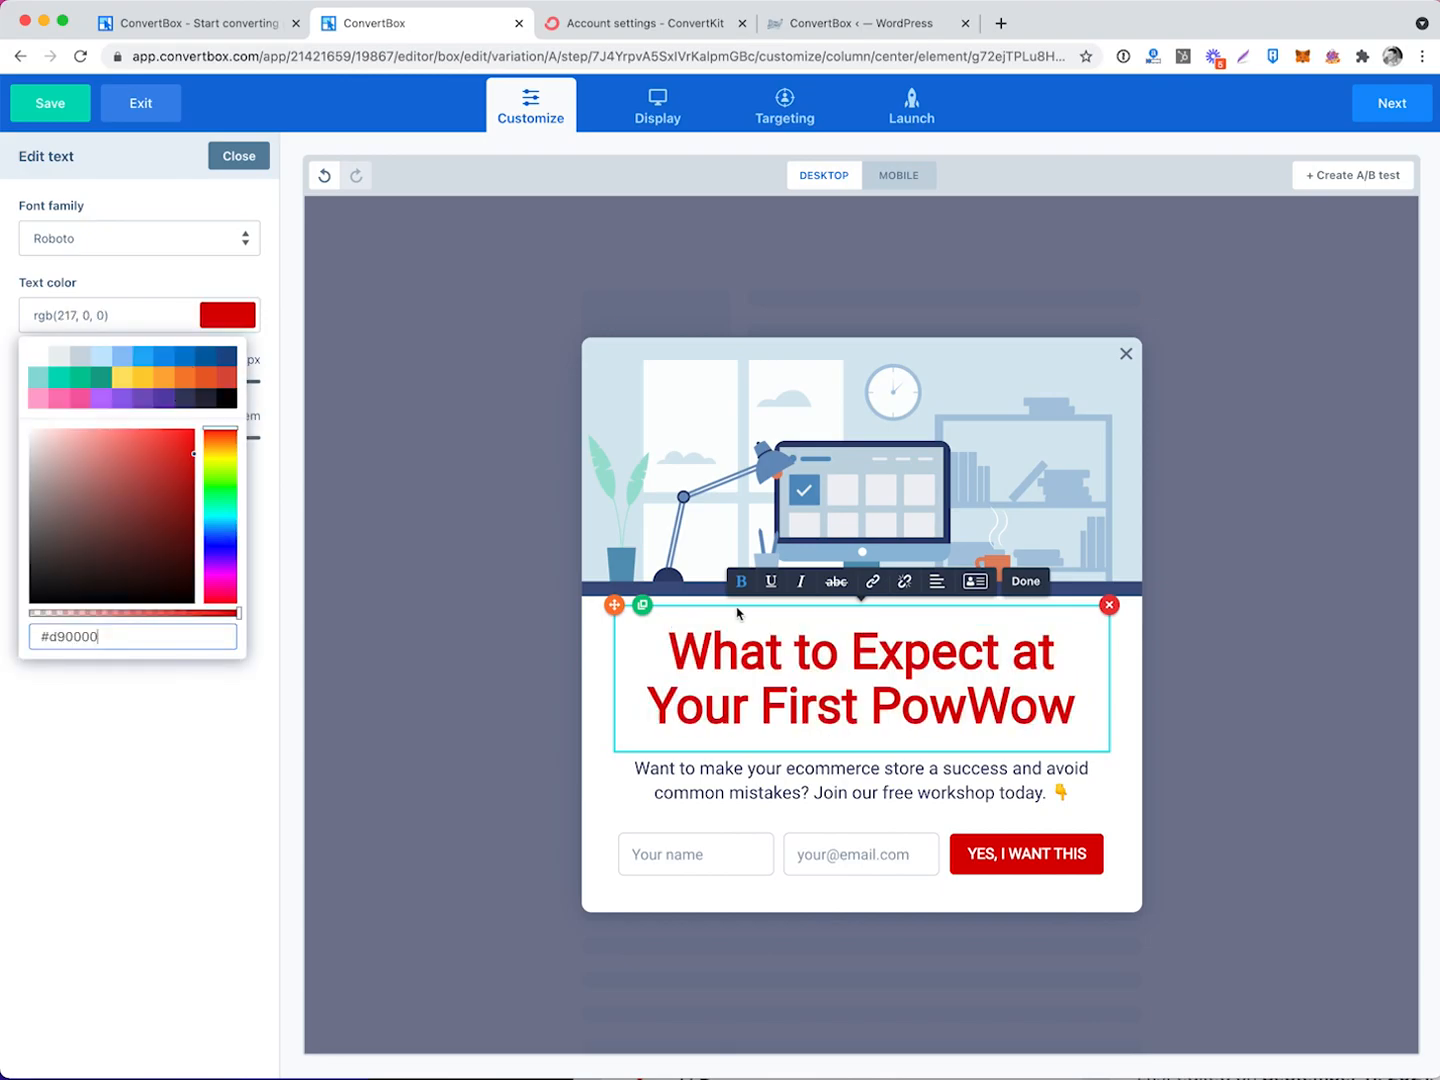
click(601, 797)
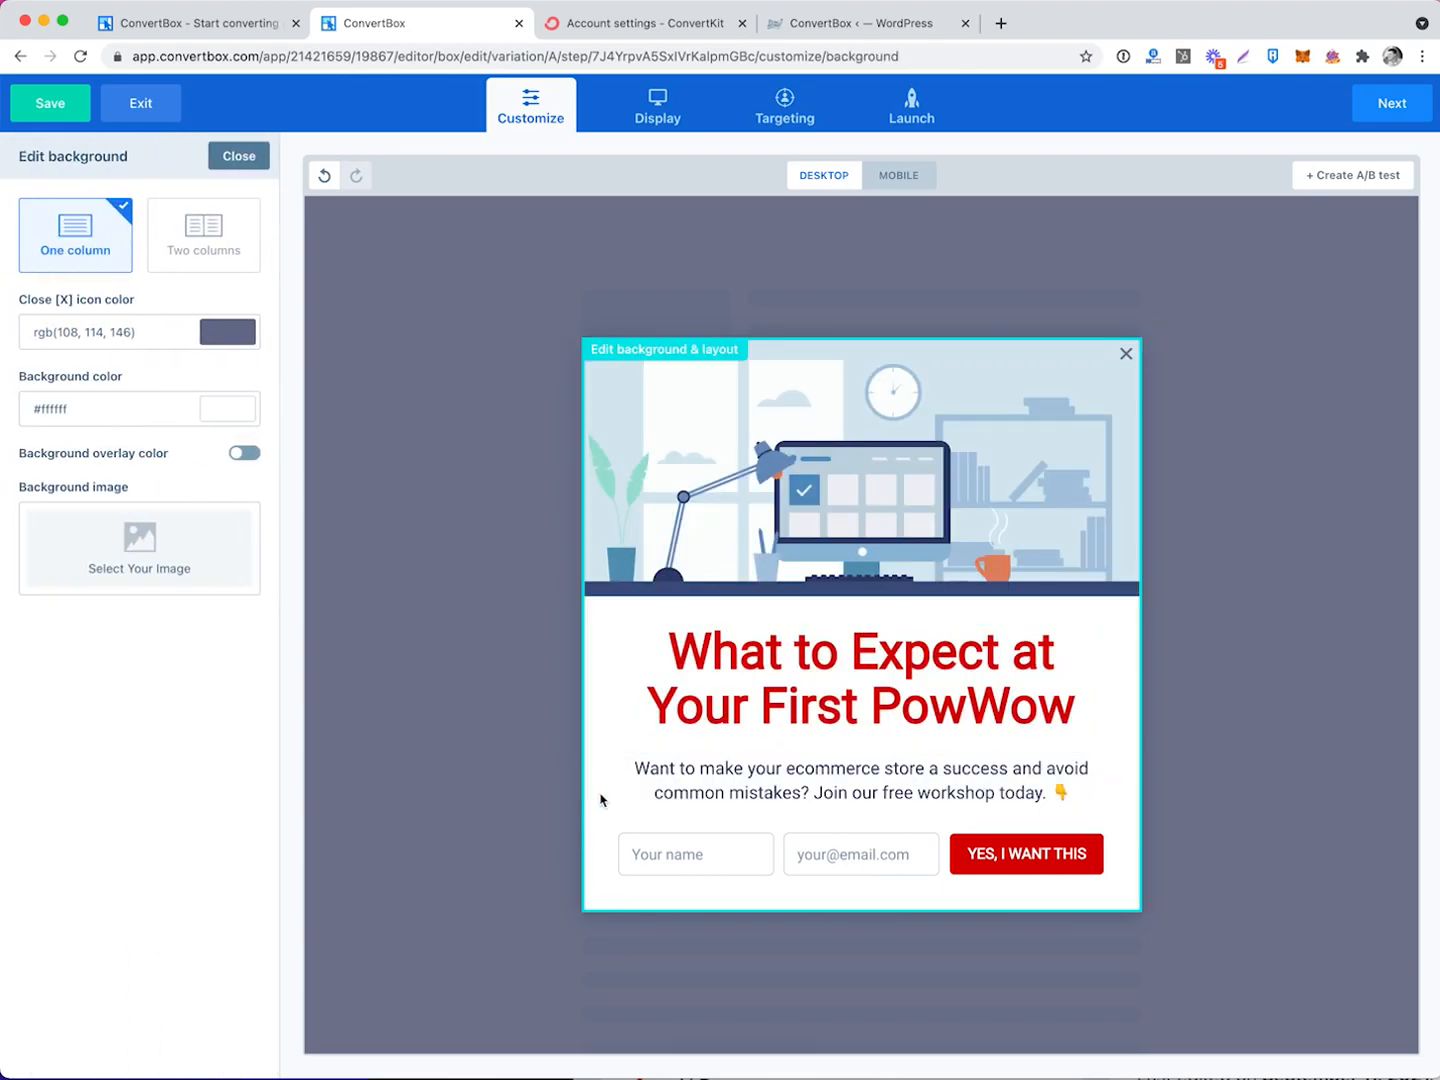
click(1190, 653)
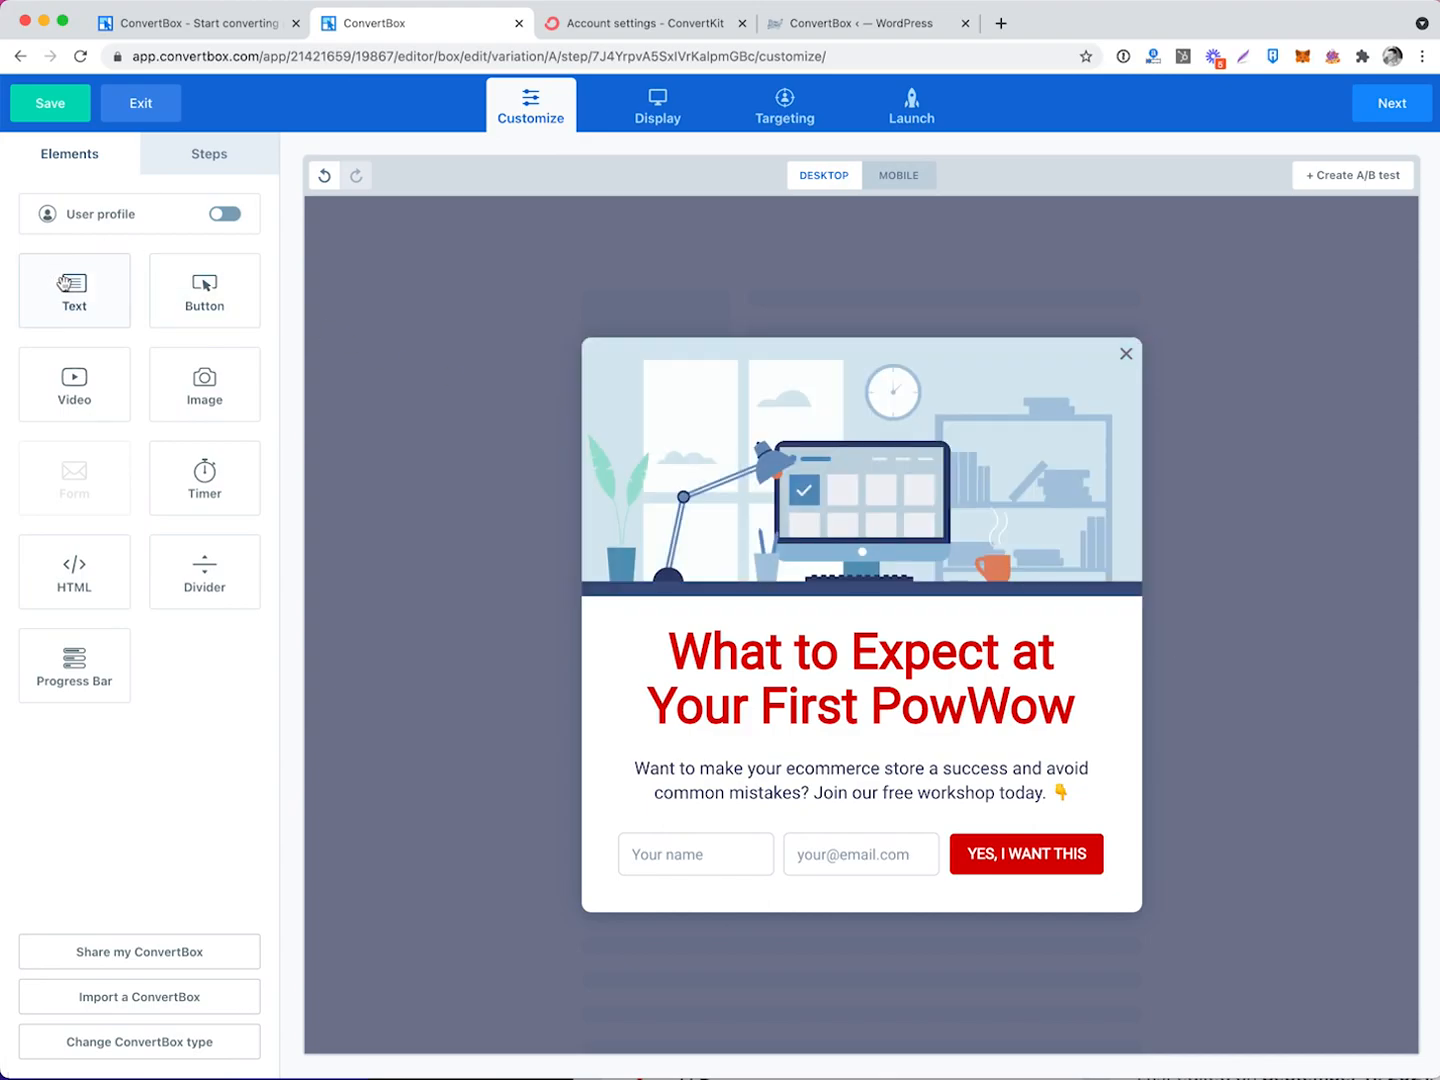
Add a text block above the headline and type the FREE EMAIL BONUS label.
drag(64, 283, 930, 607)
click(855, 606)
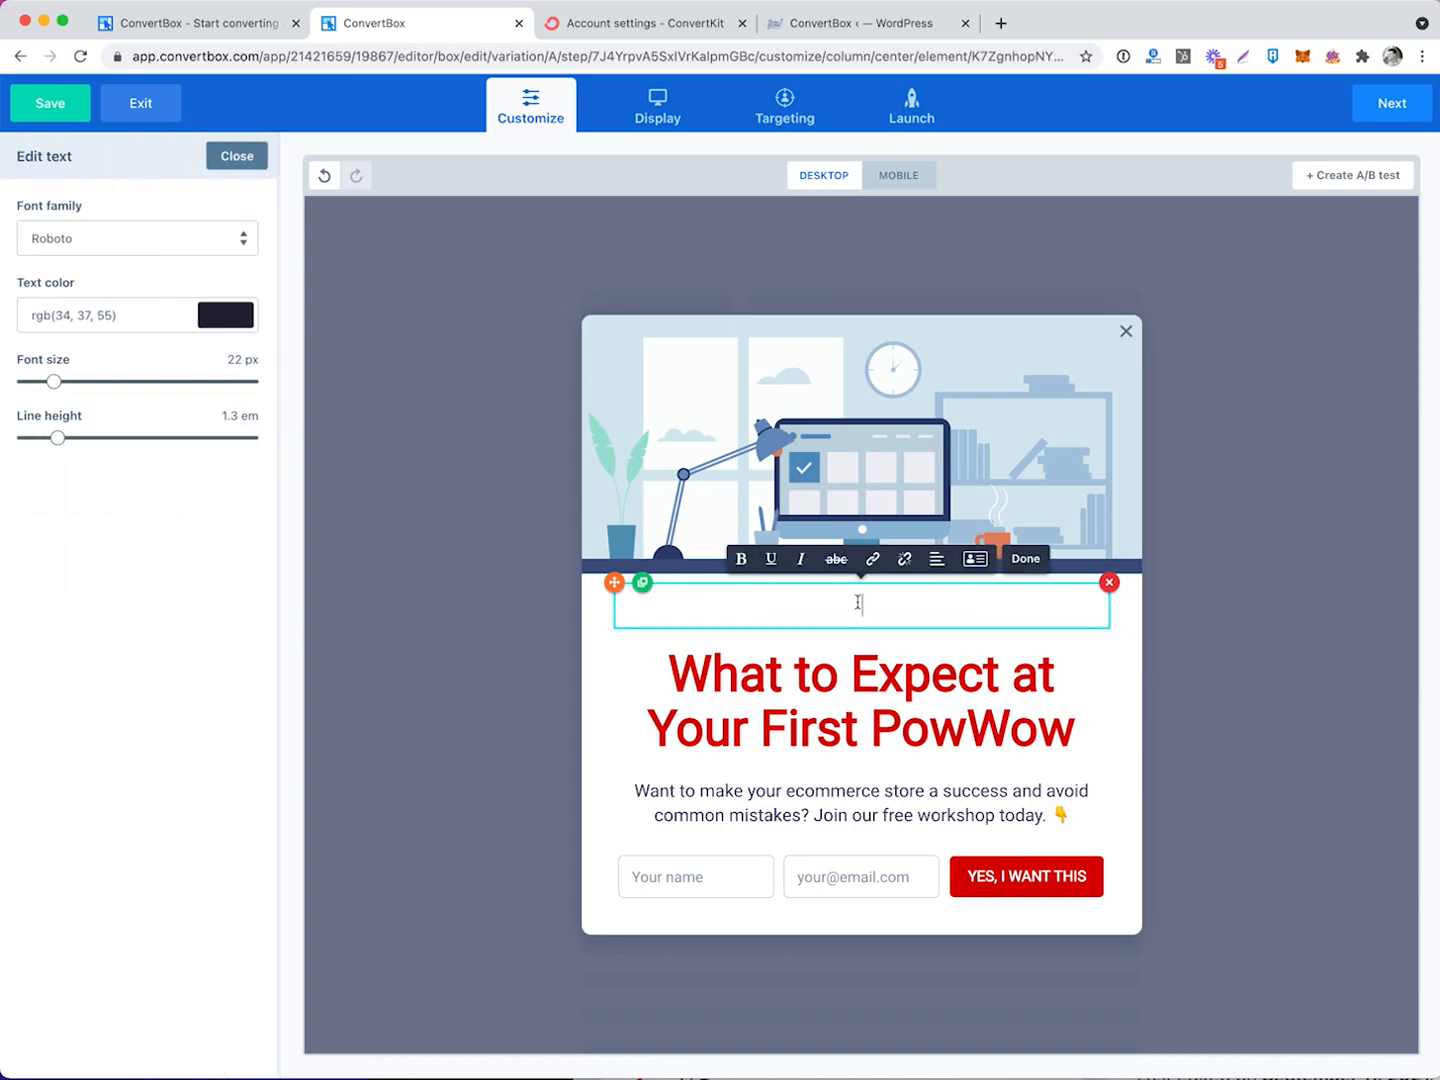
text(R)
key(BackSpace)
text(FREE EMAIL BONUS)
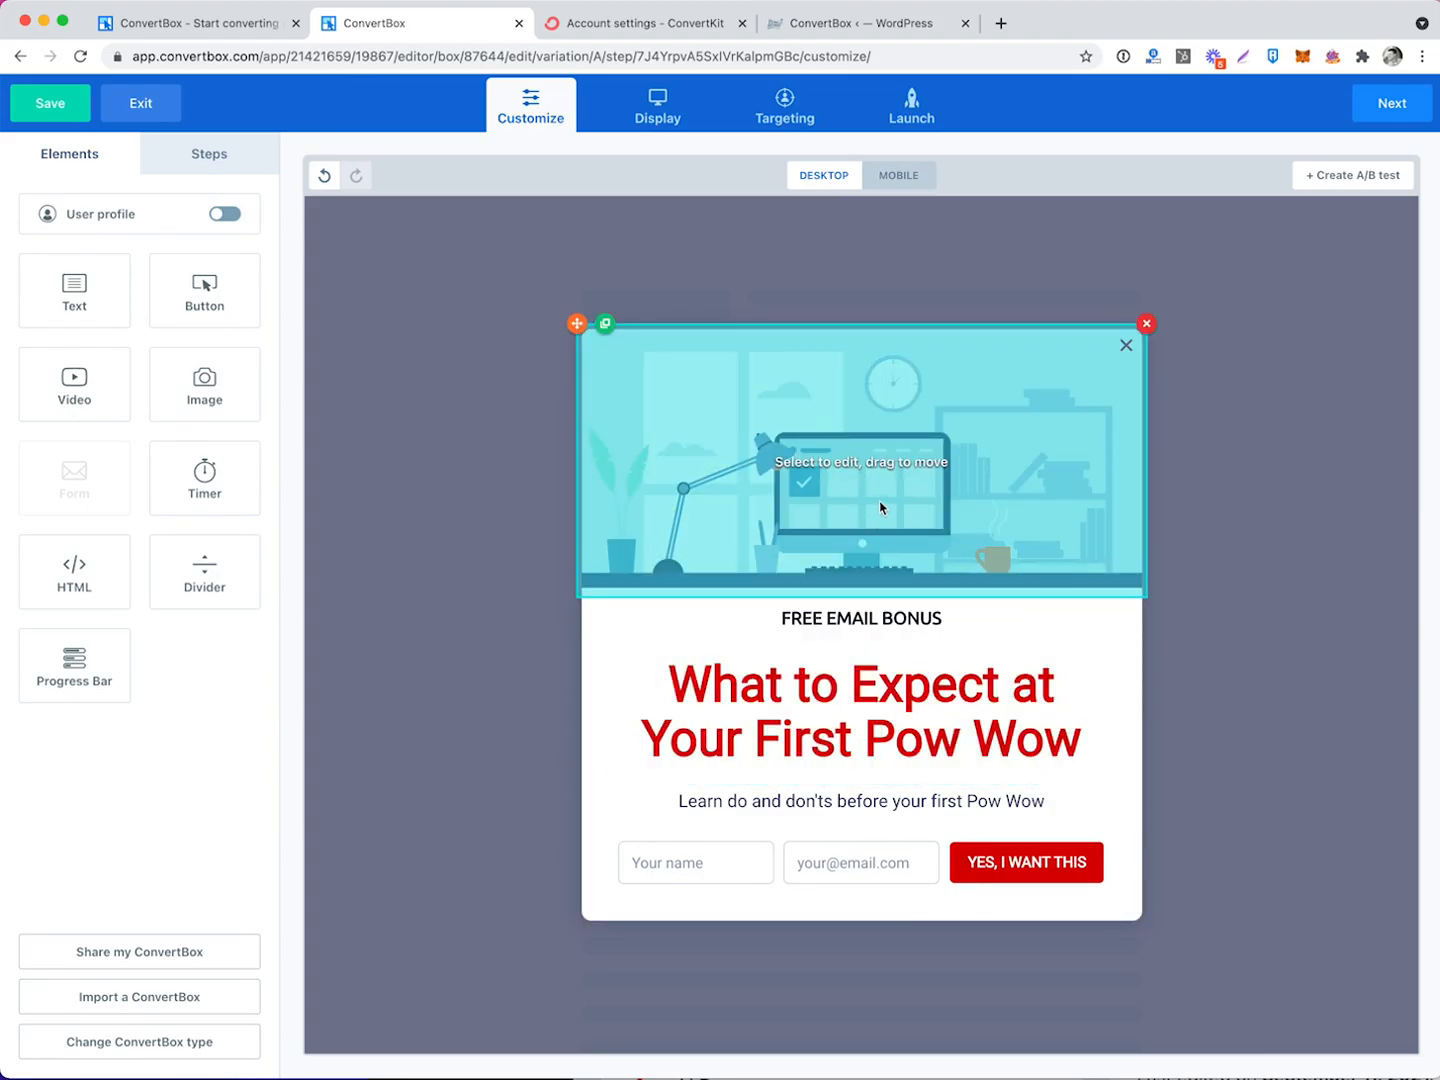
Keep the illustration as a full-width banner, hide it on mobile devices, and check the phone preview.
click(879, 508)
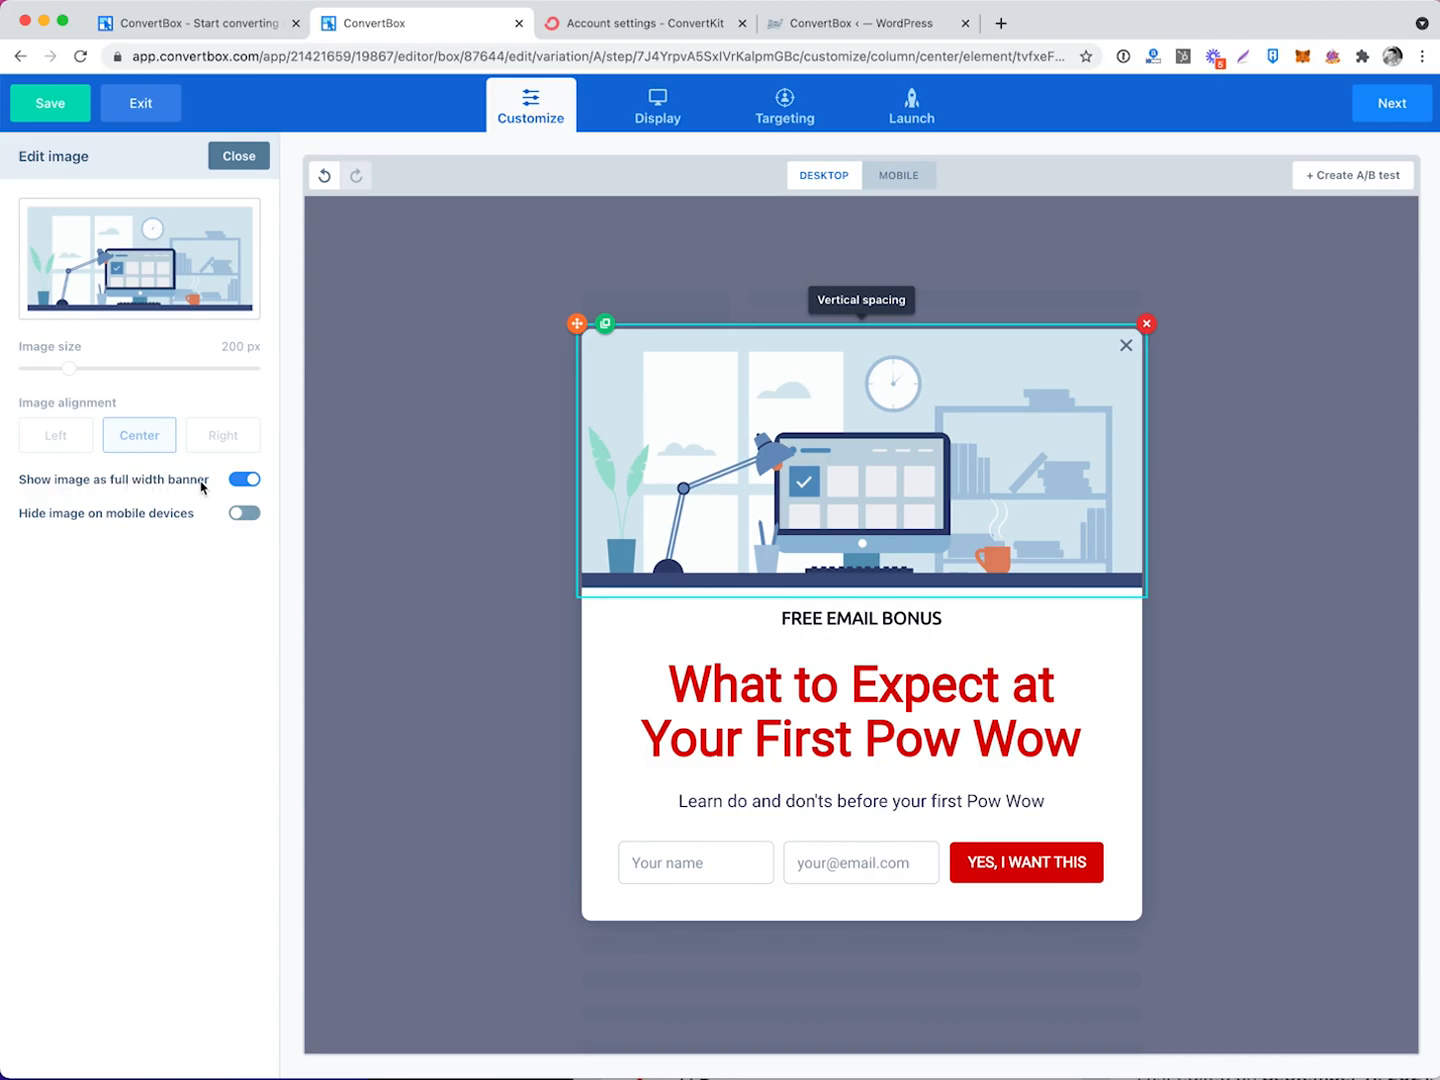
click(242, 481)
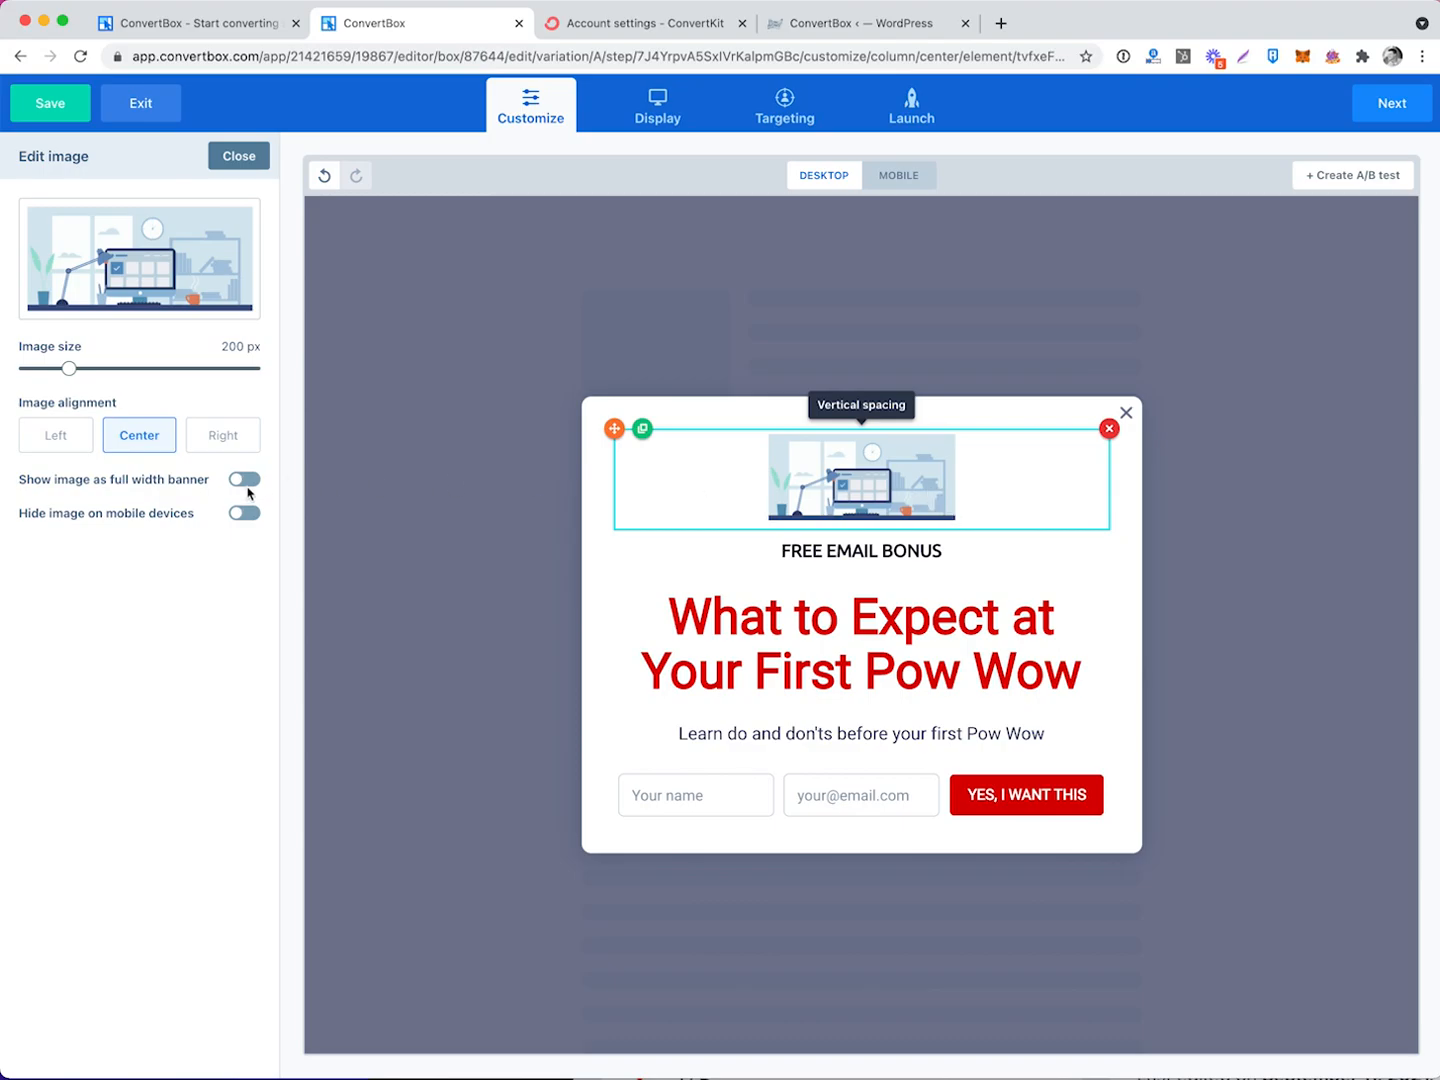
click(249, 484)
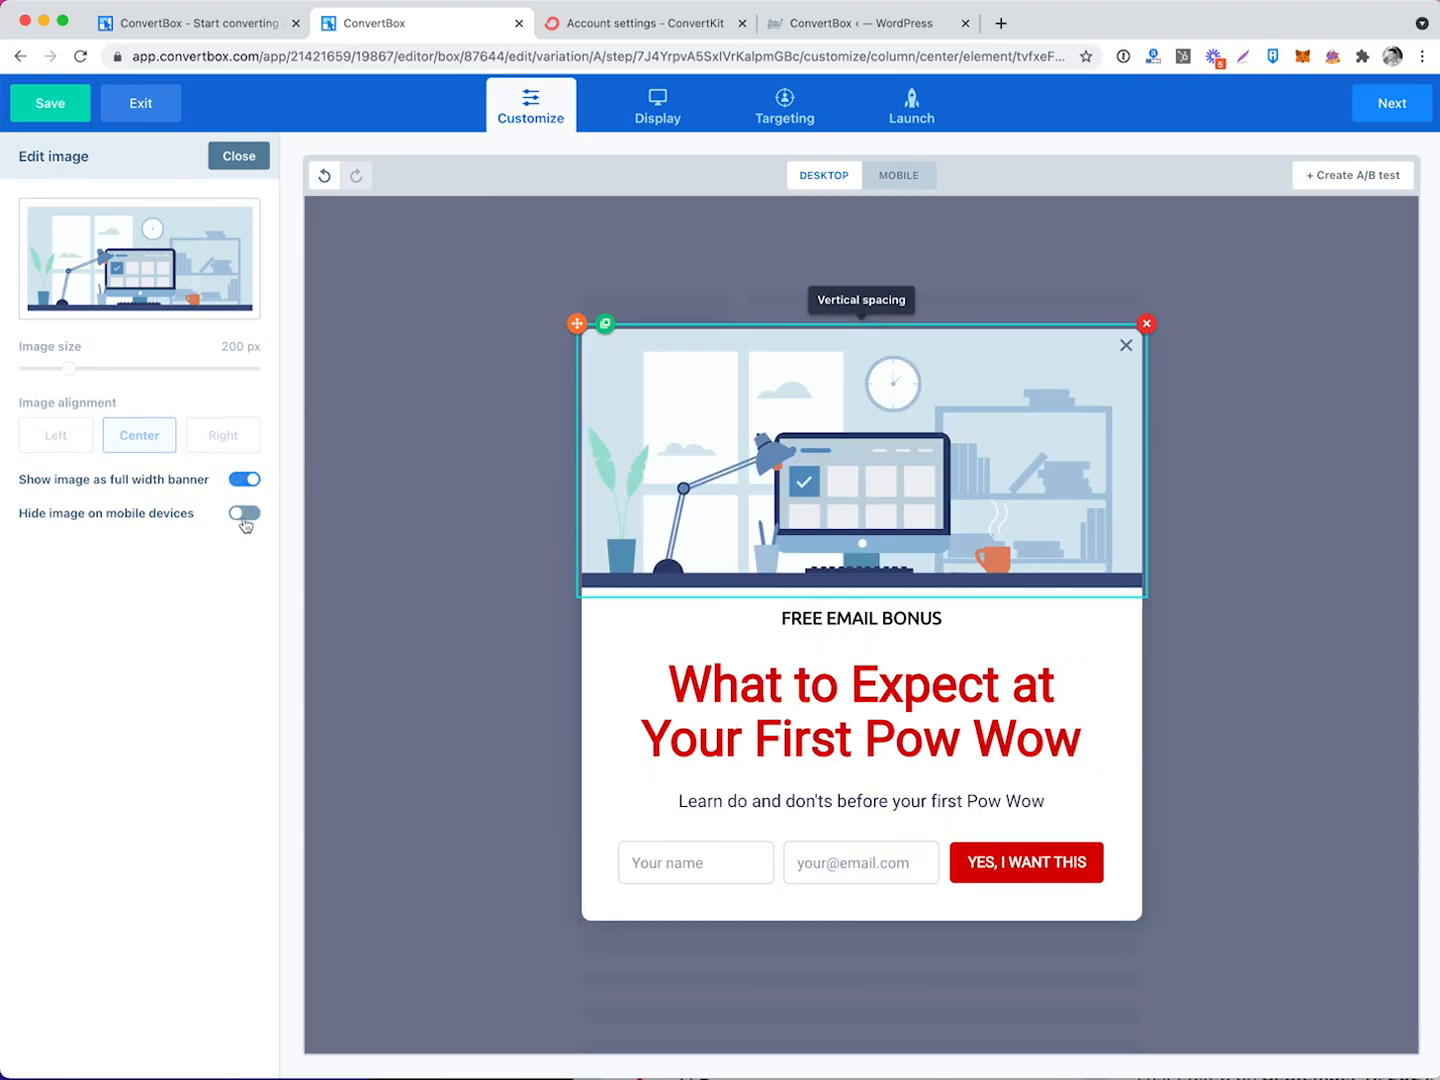
click(248, 519)
click(909, 176)
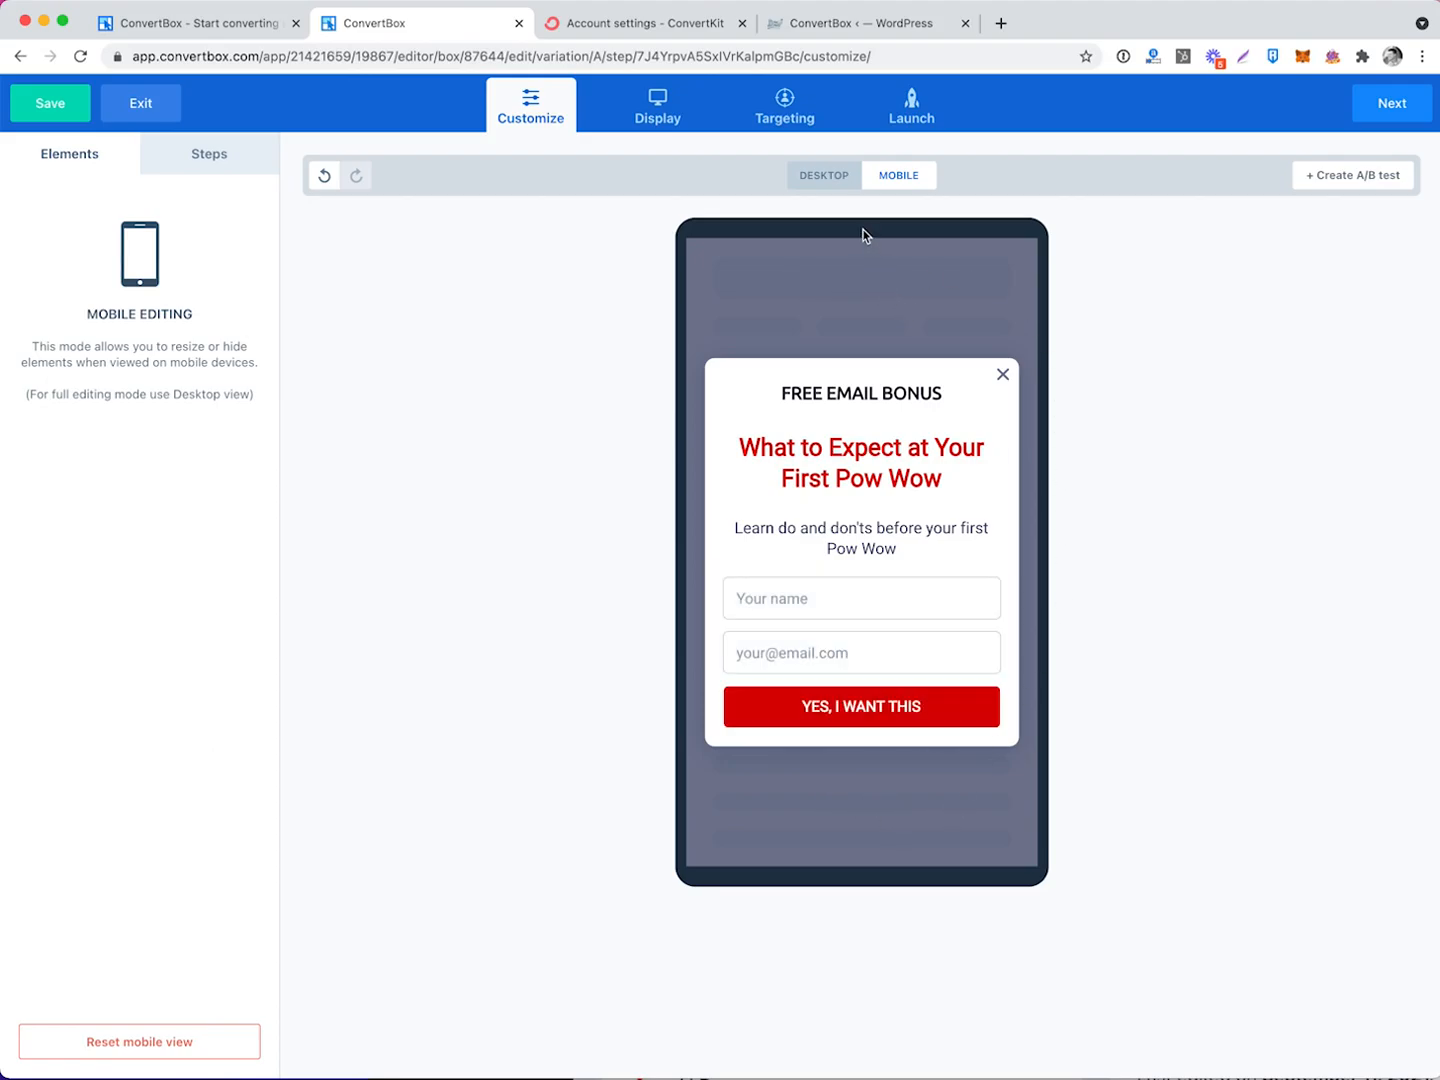
click(833, 177)
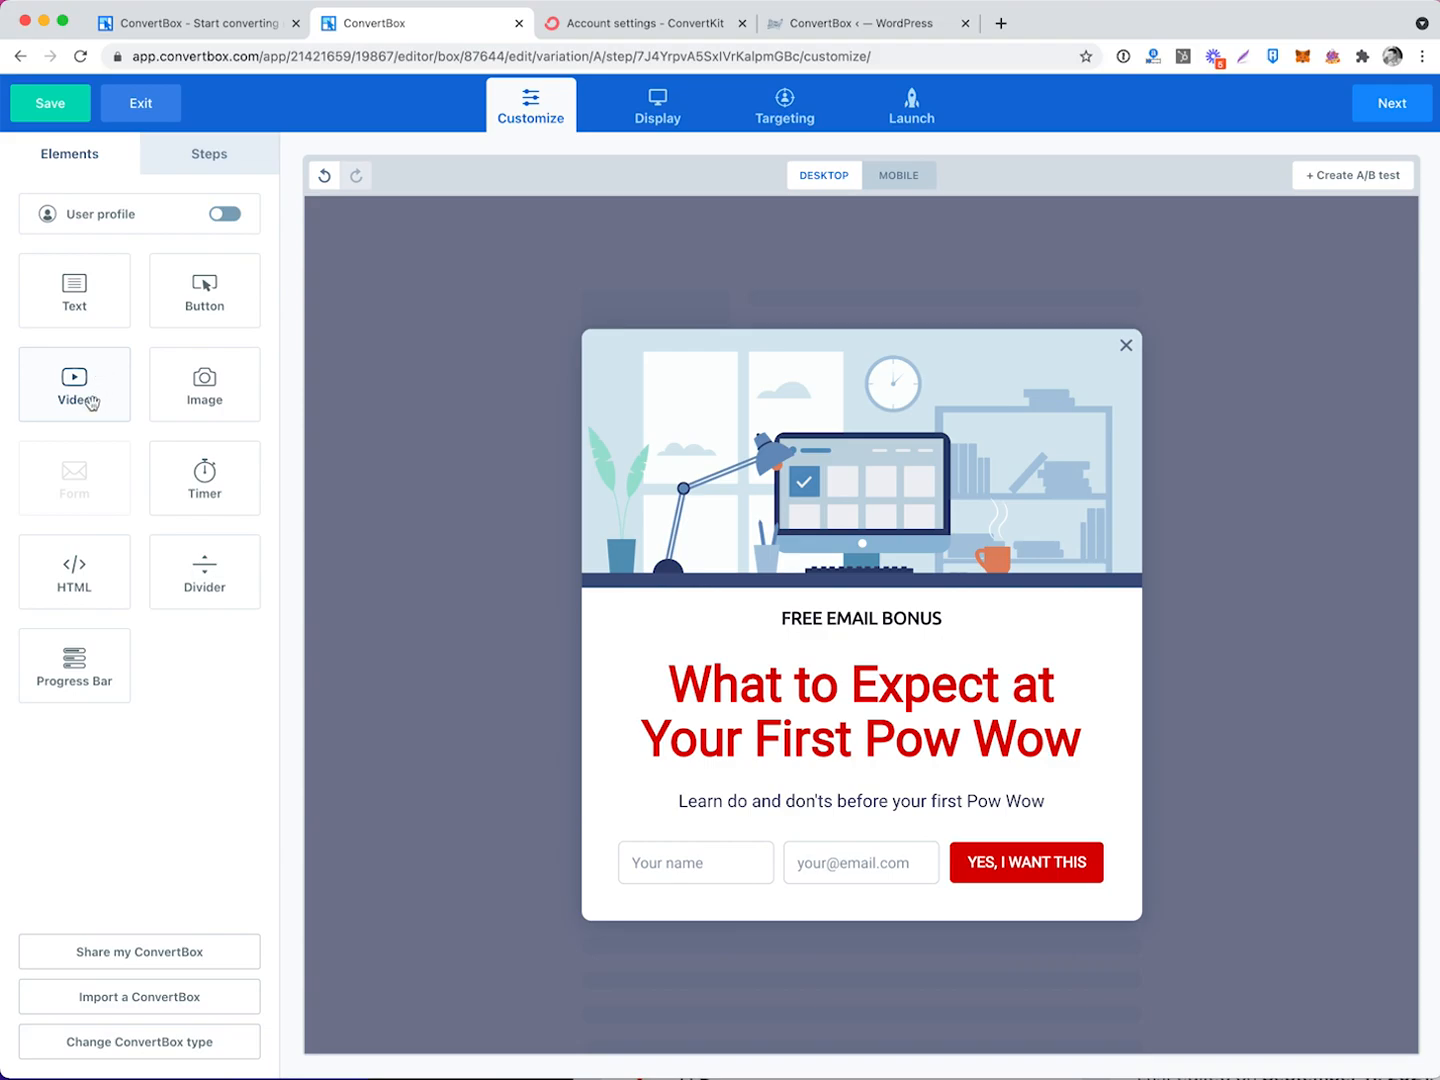
drag(205, 401, 861, 365)
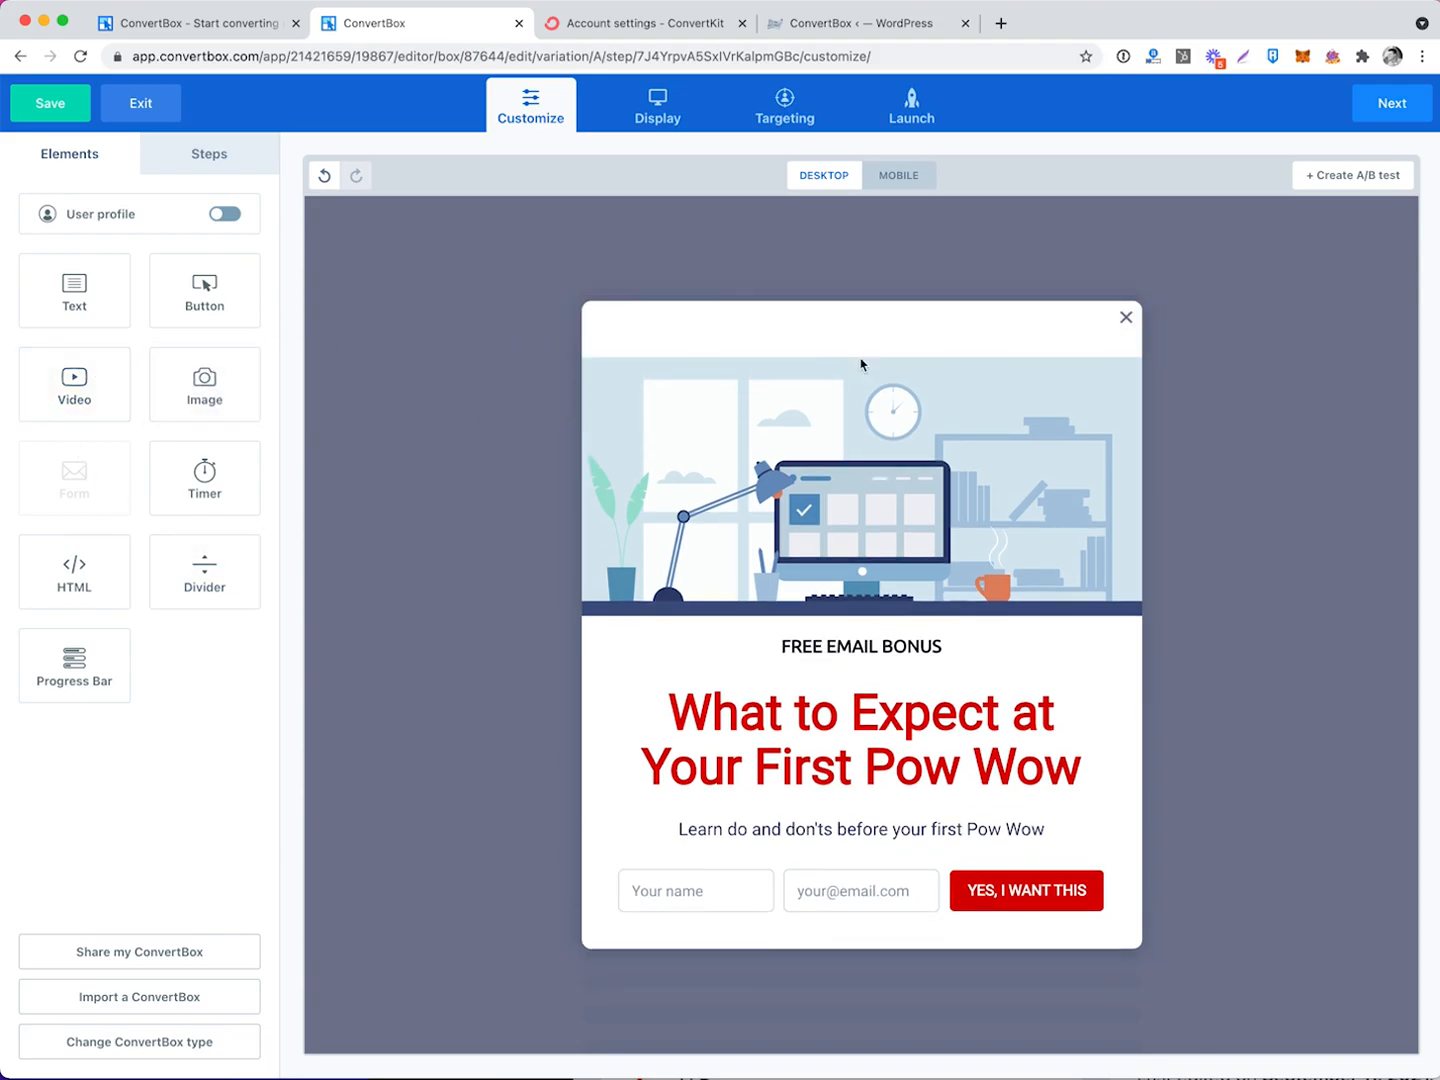
click(860, 365)
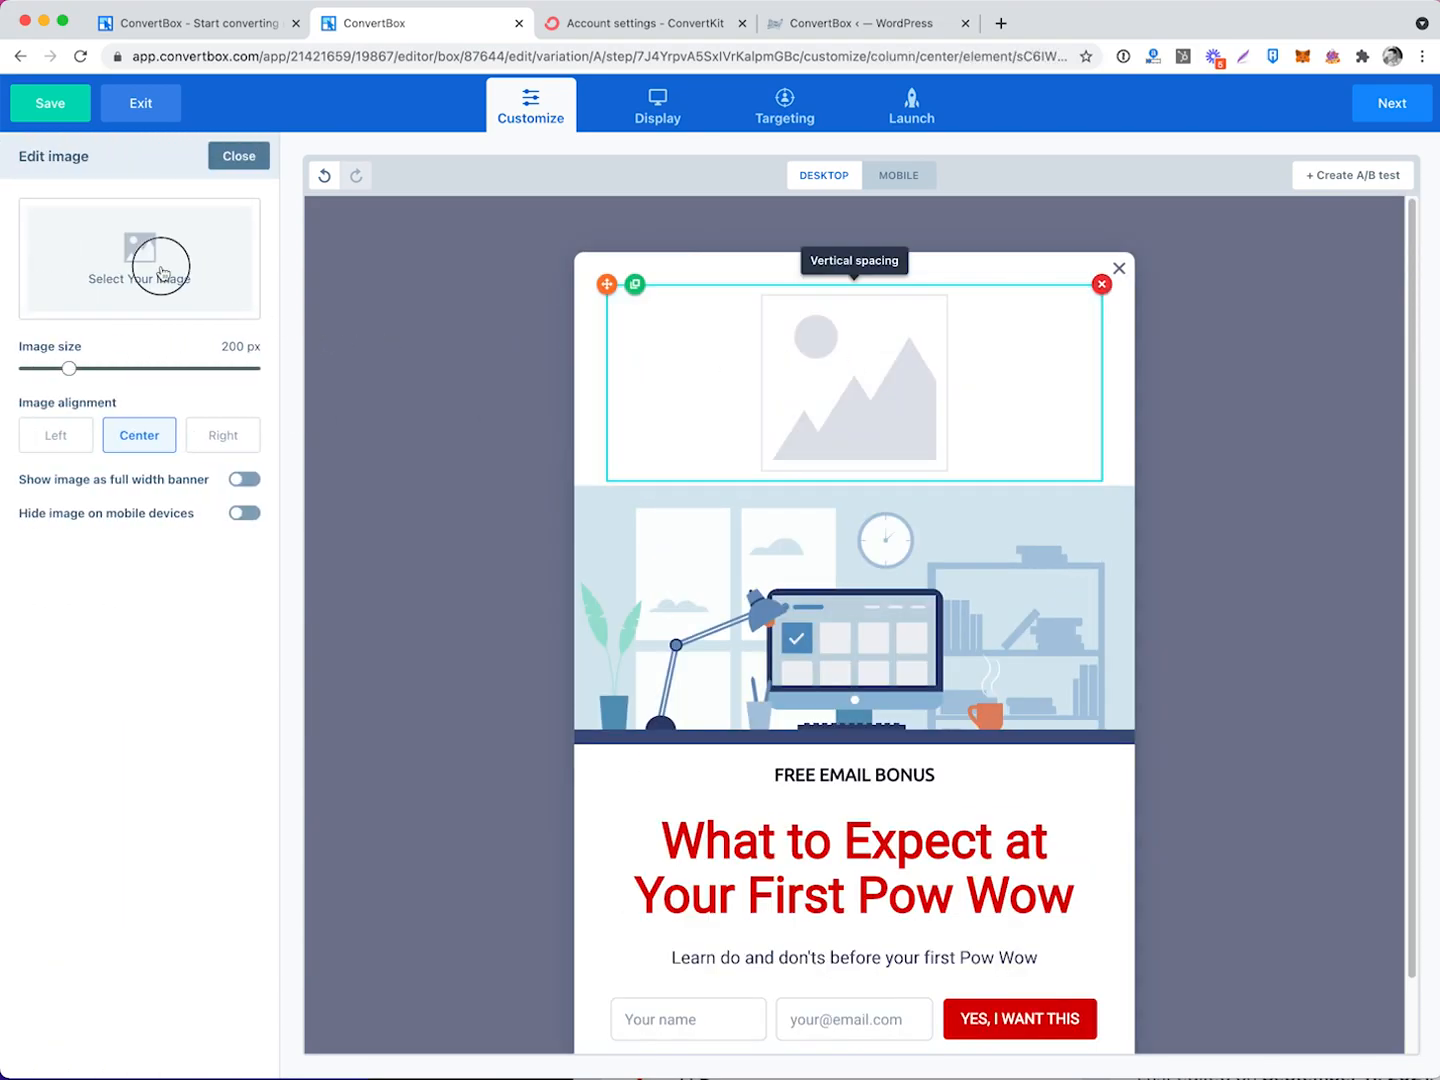
click(160, 268)
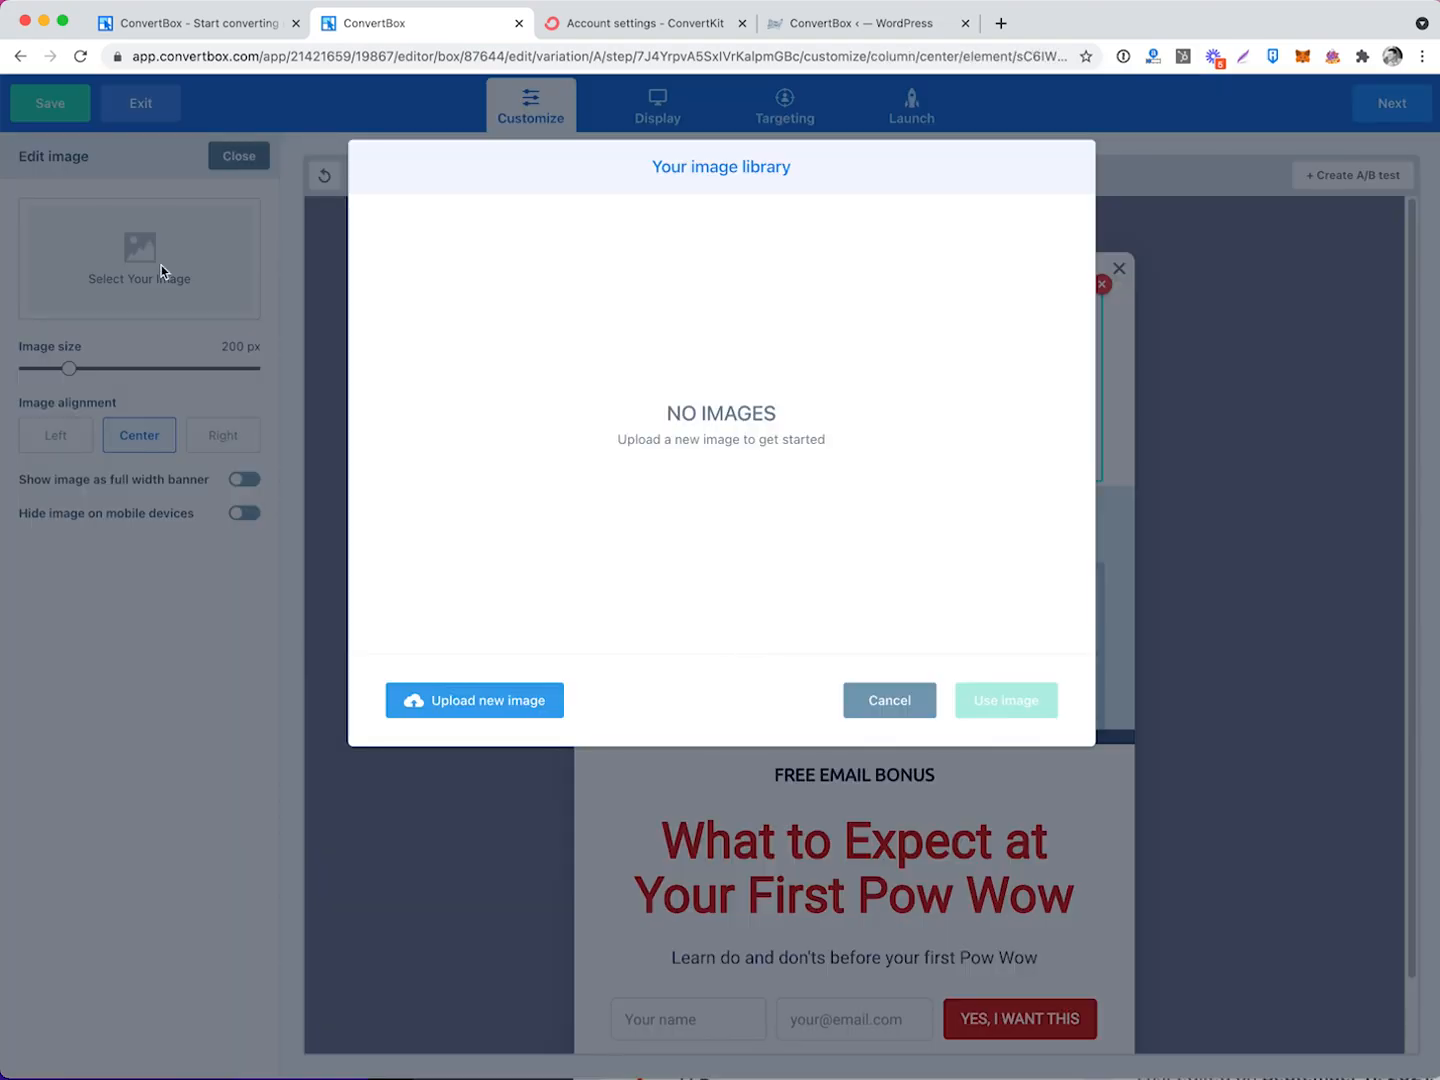
click(890, 713)
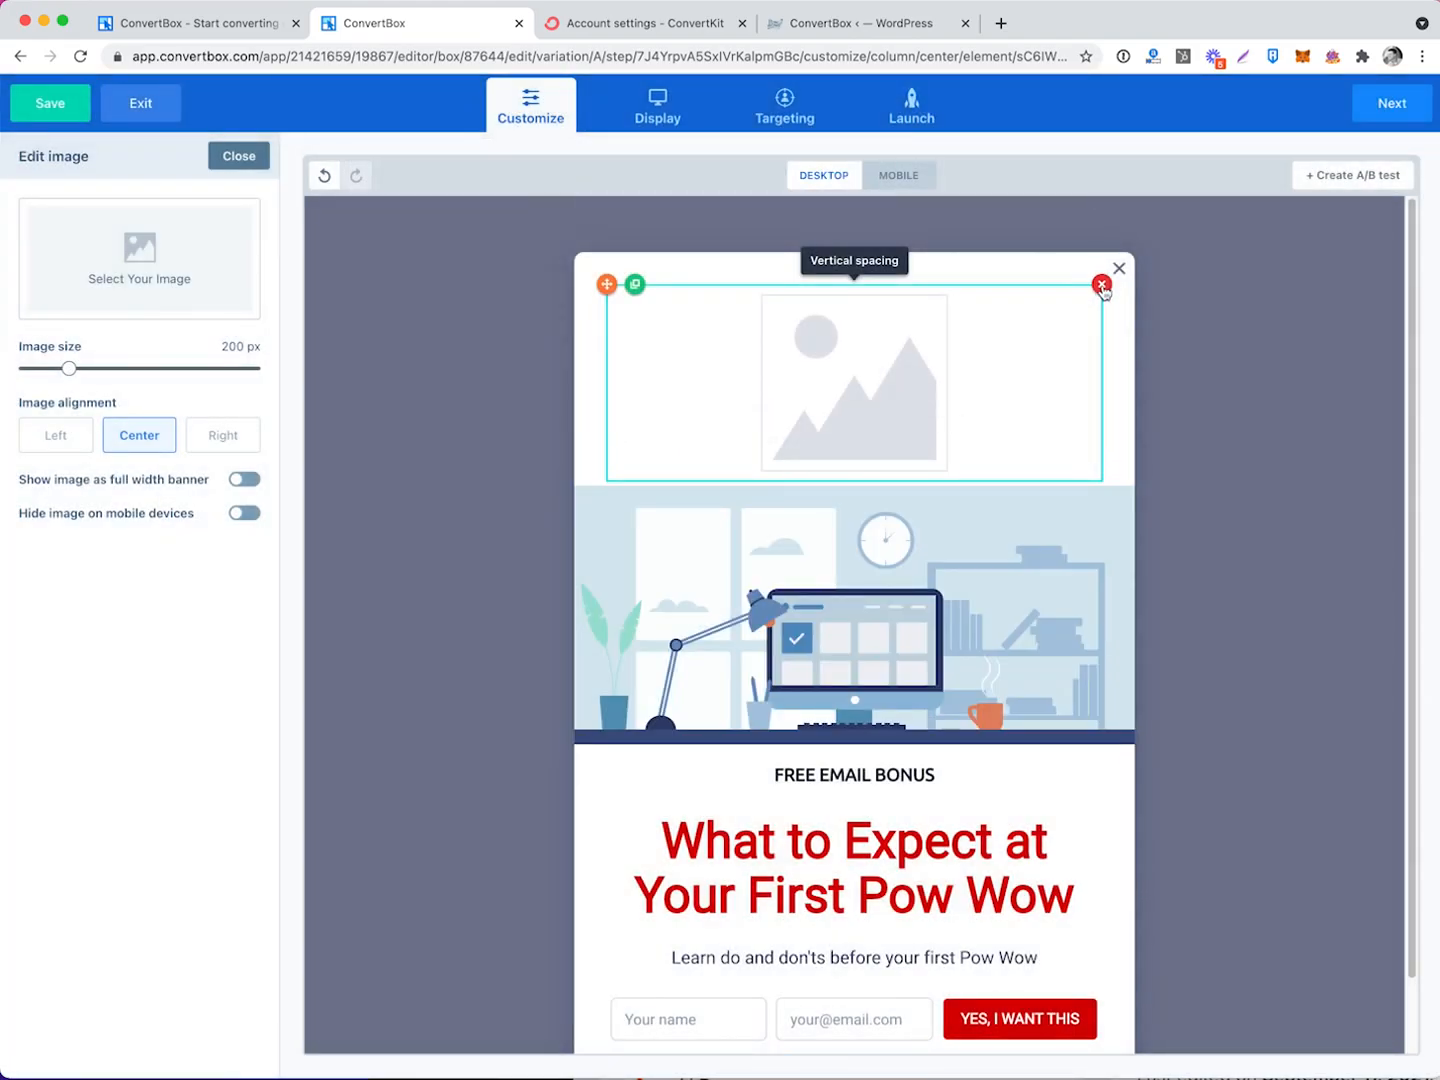
click(1101, 285)
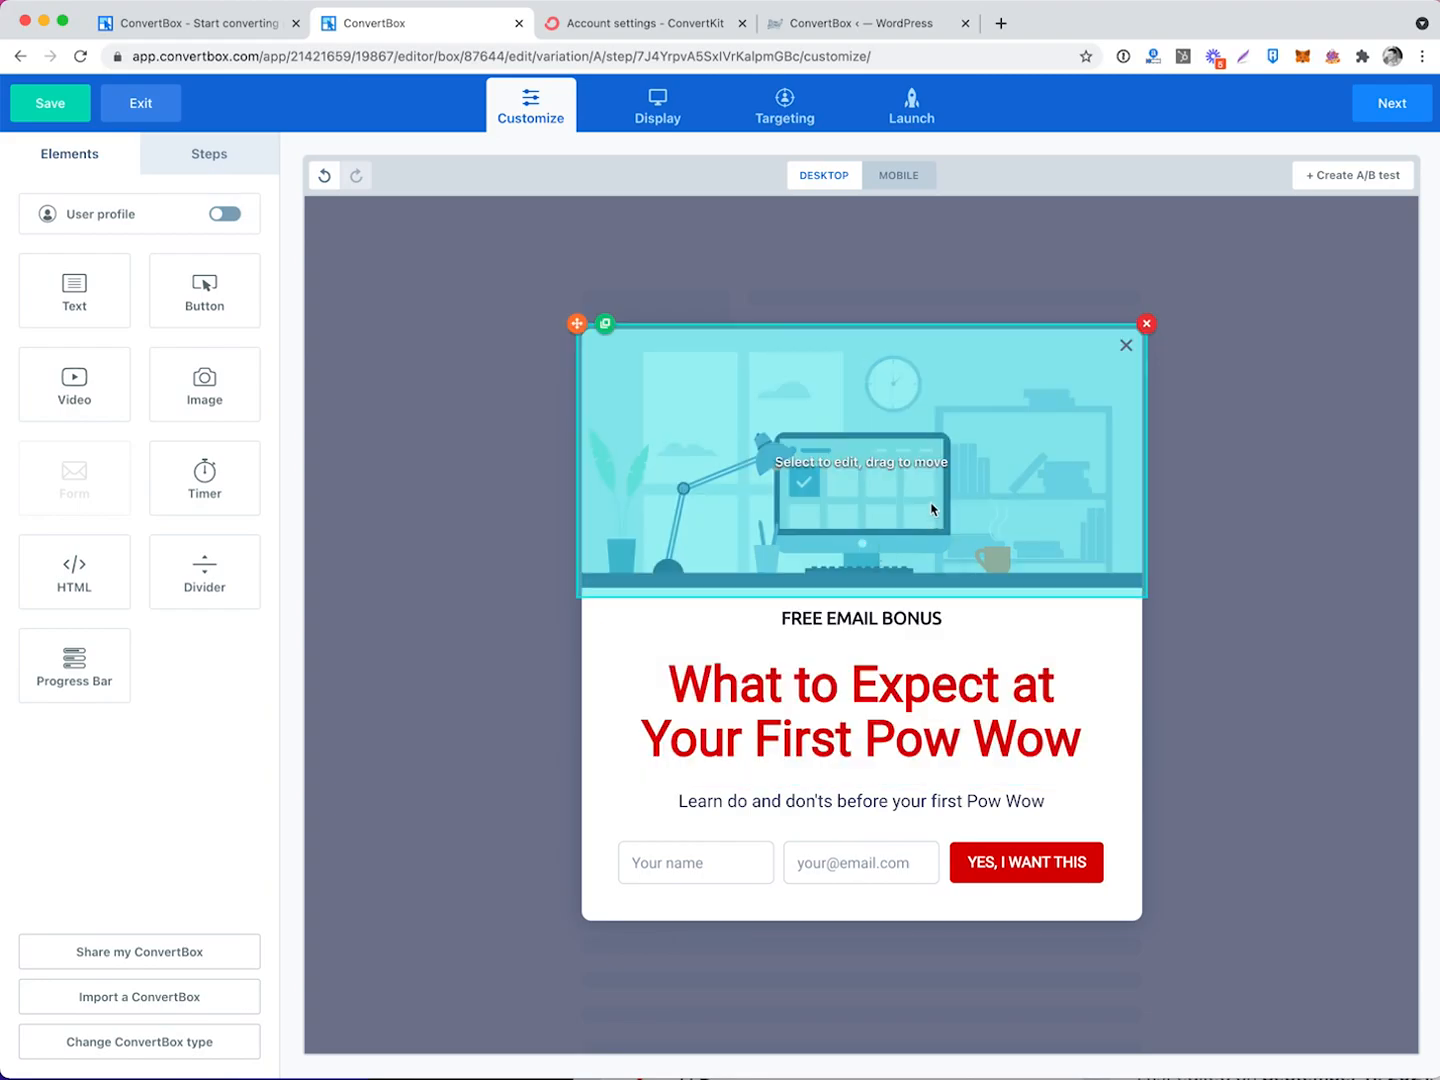
Upload powwow-image-3.jpeg from the ConvertBox folder and use it as the popup's banner image.
click(921, 485)
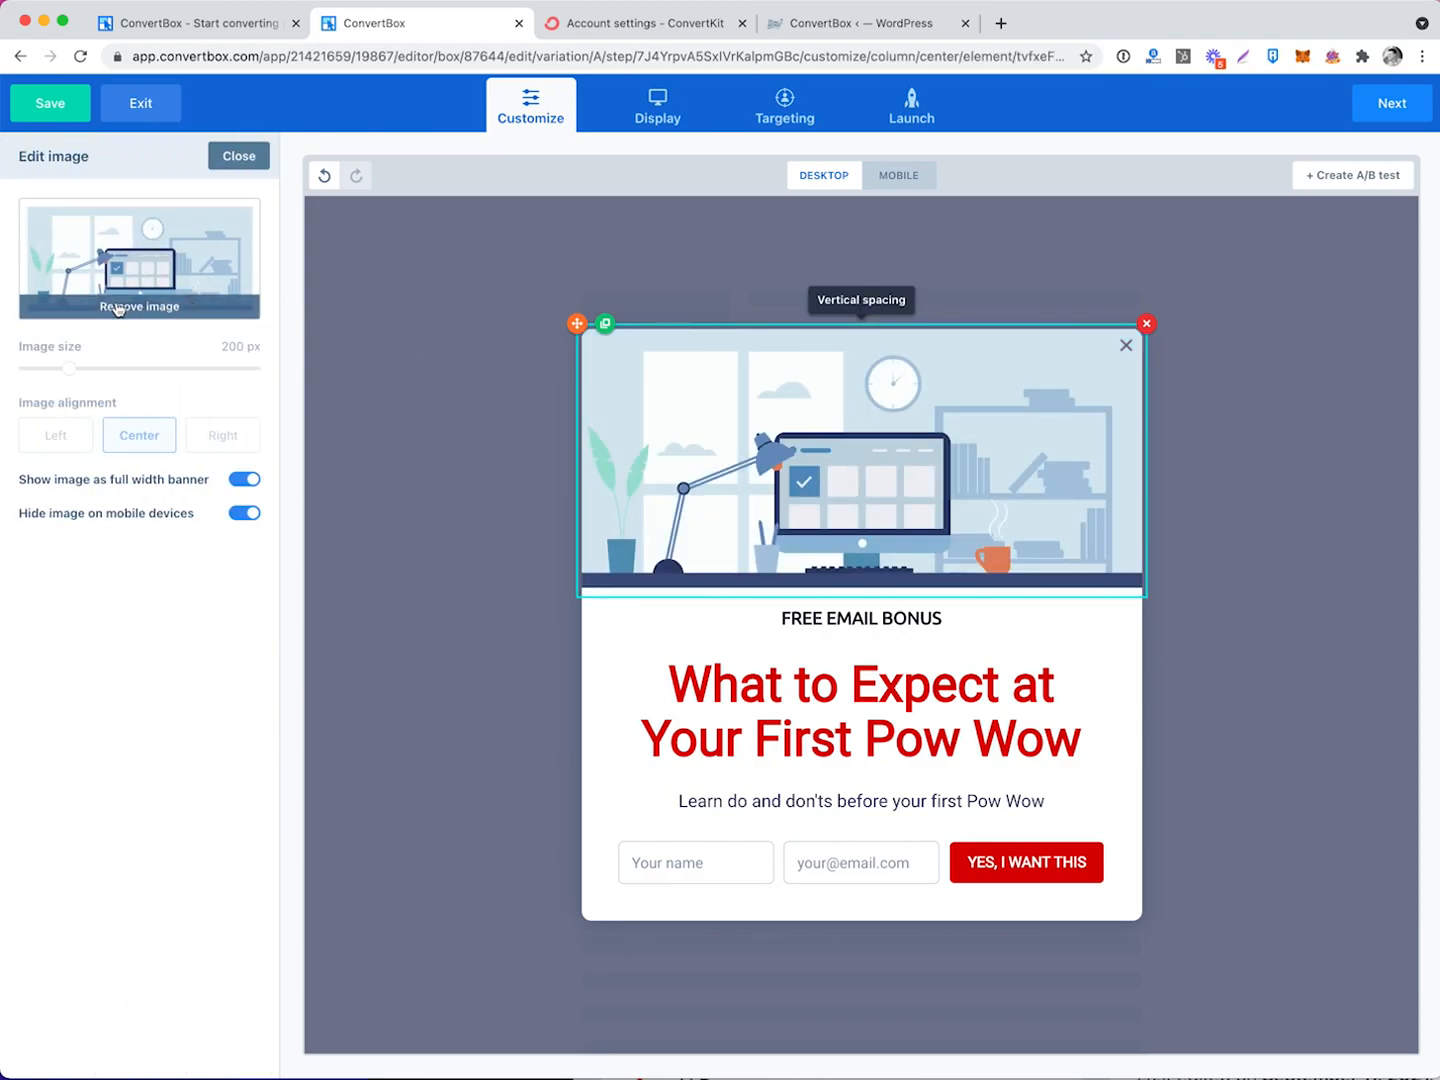
click(182, 239)
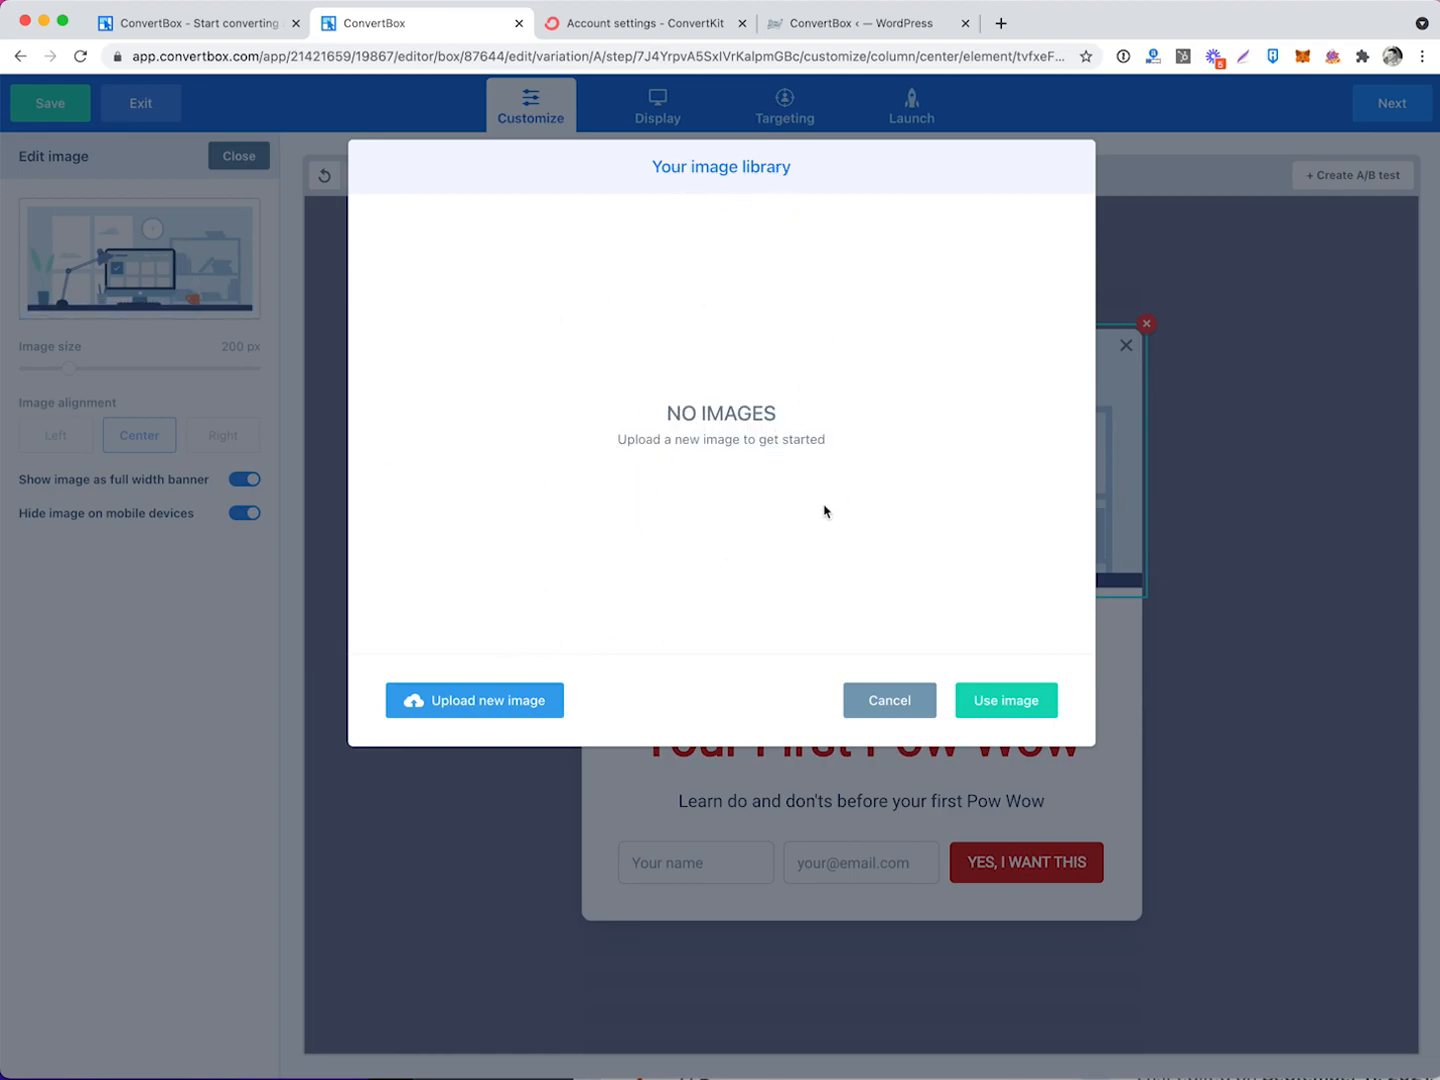
click(471, 703)
click(298, 356)
double_click(447, 360)
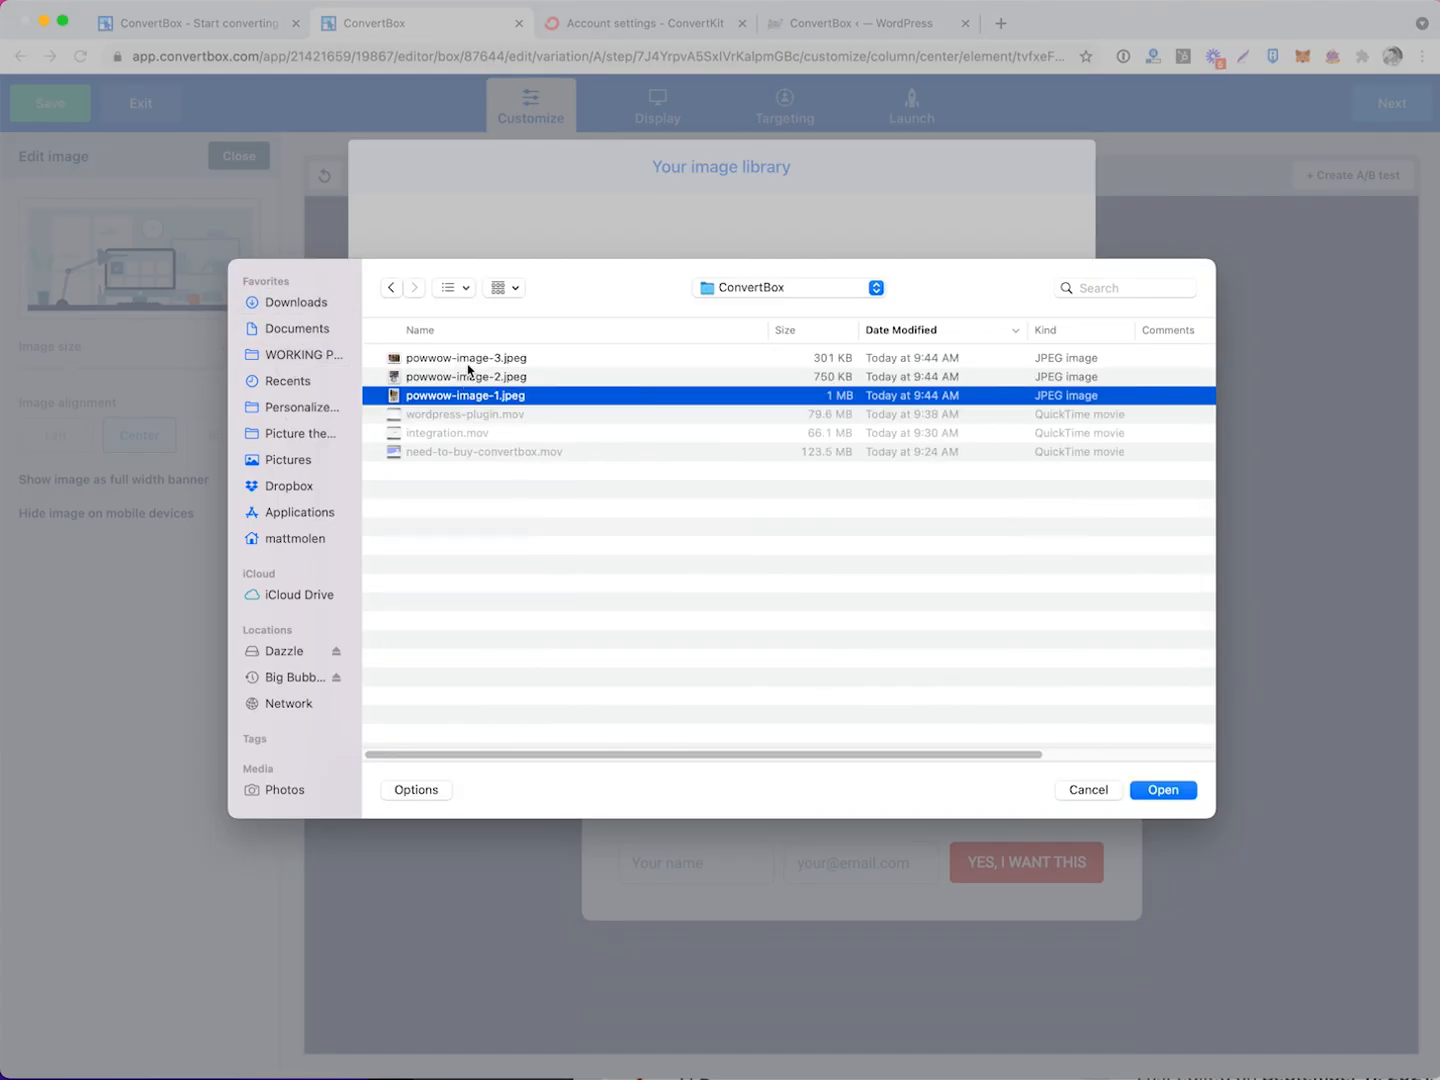
click(472, 358)
click(471, 377)
click(470, 396)
double_click(506, 360)
click(477, 302)
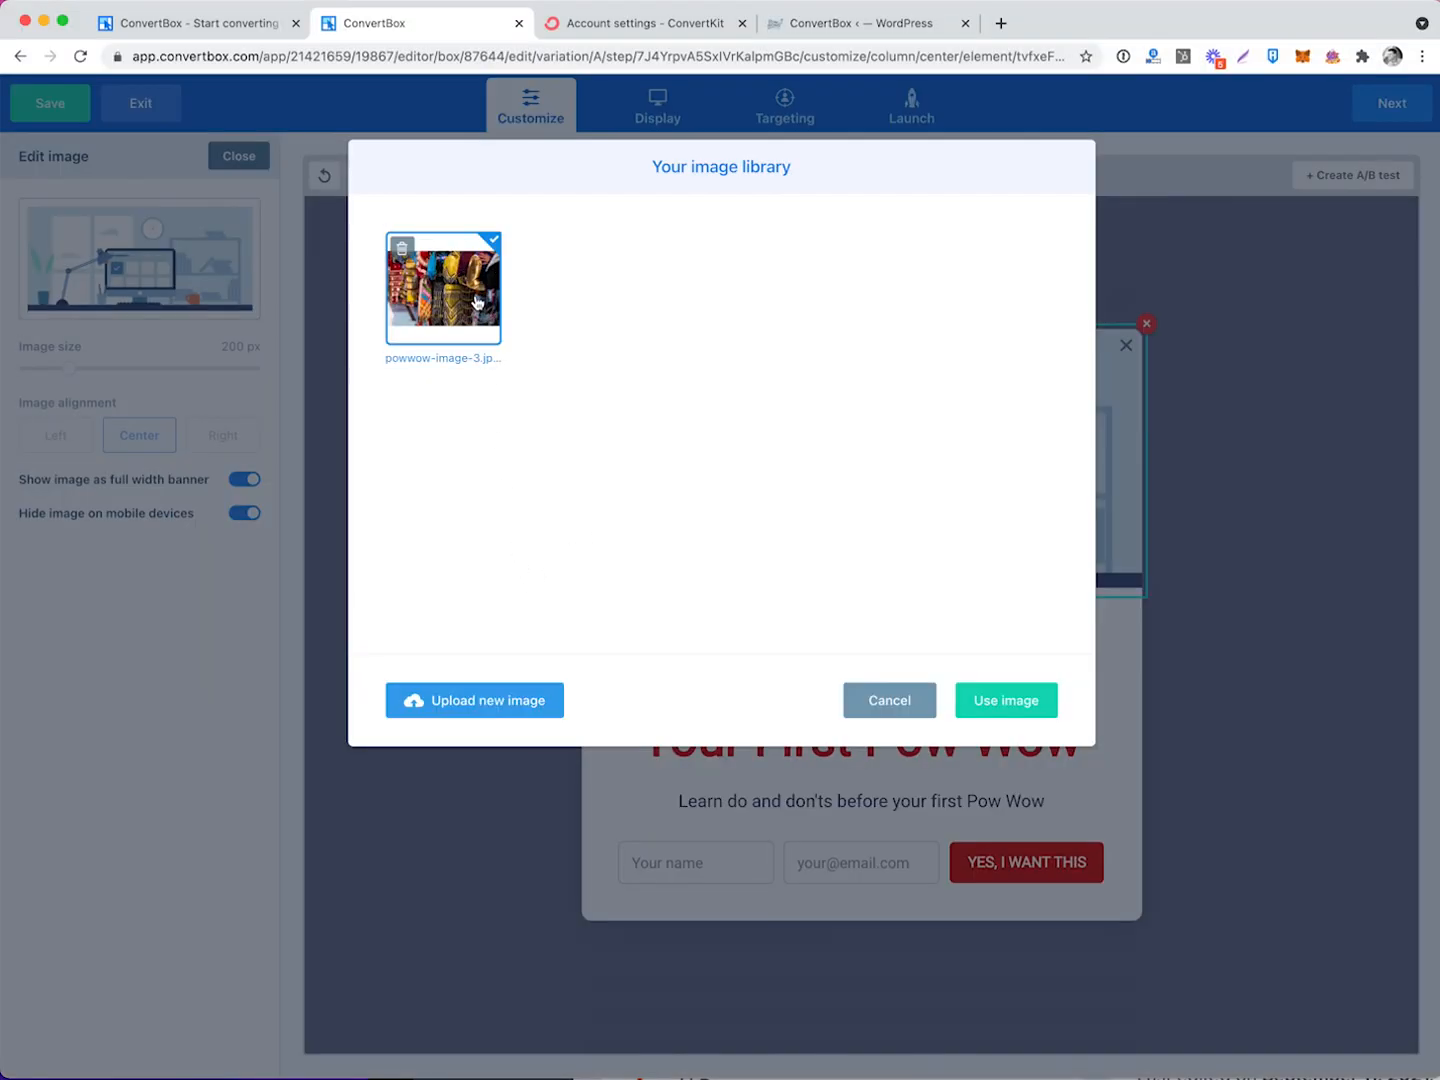
click(1005, 700)
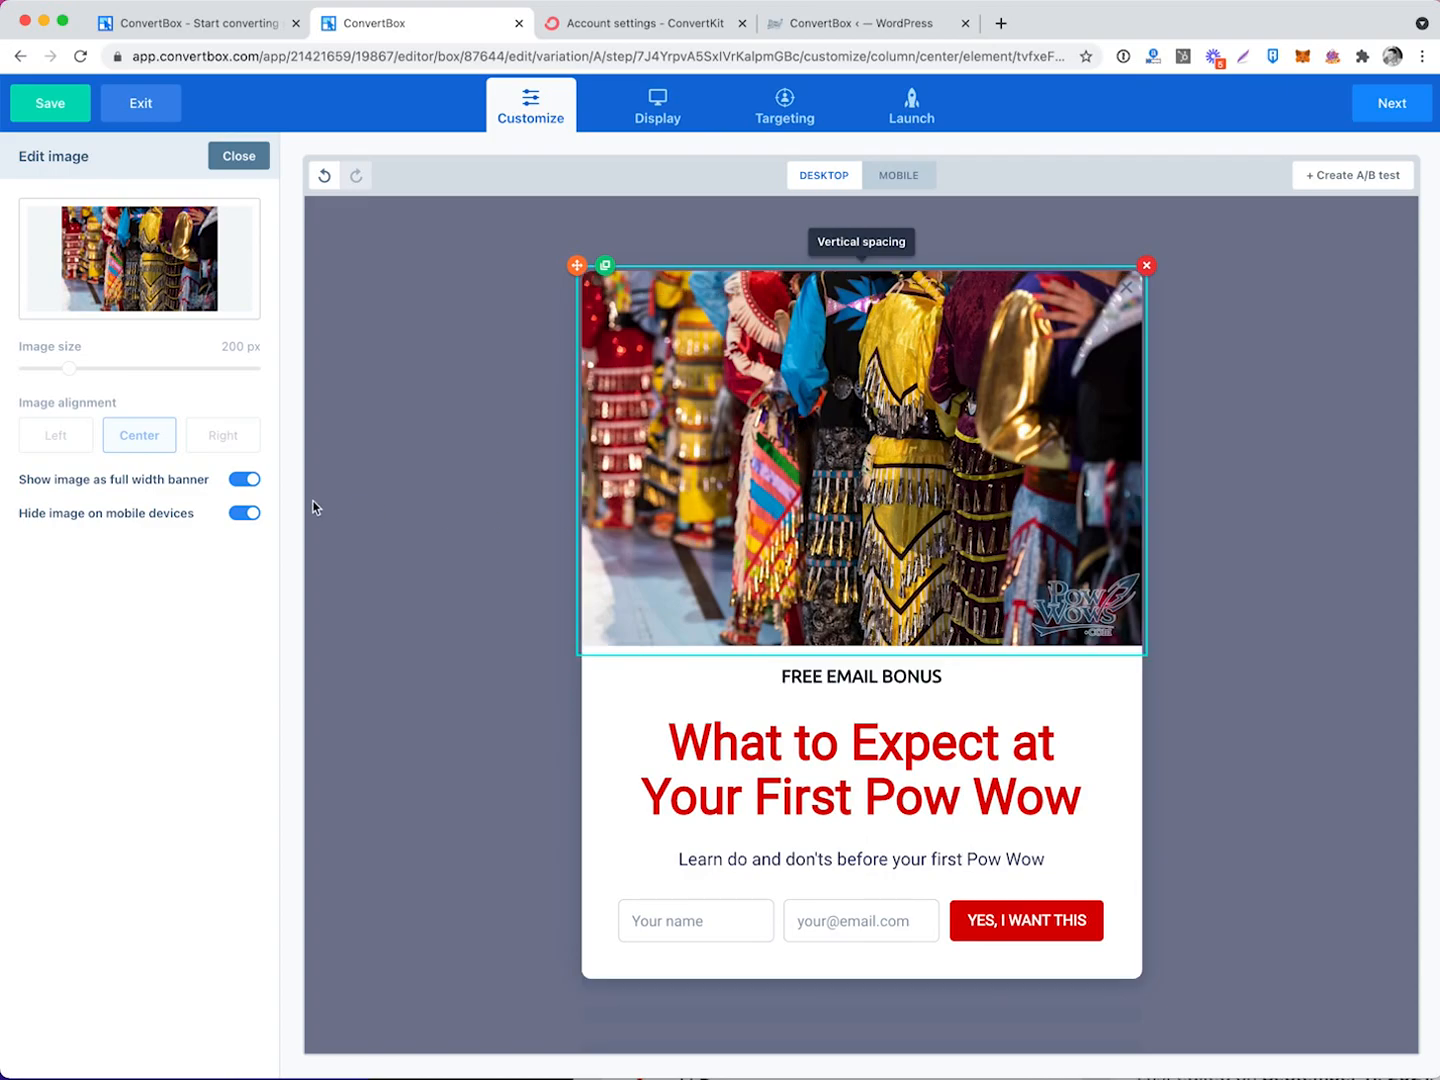
Turn the photo into a centred 378 px image, shrink the headline, and make the close X red.
click(247, 481)
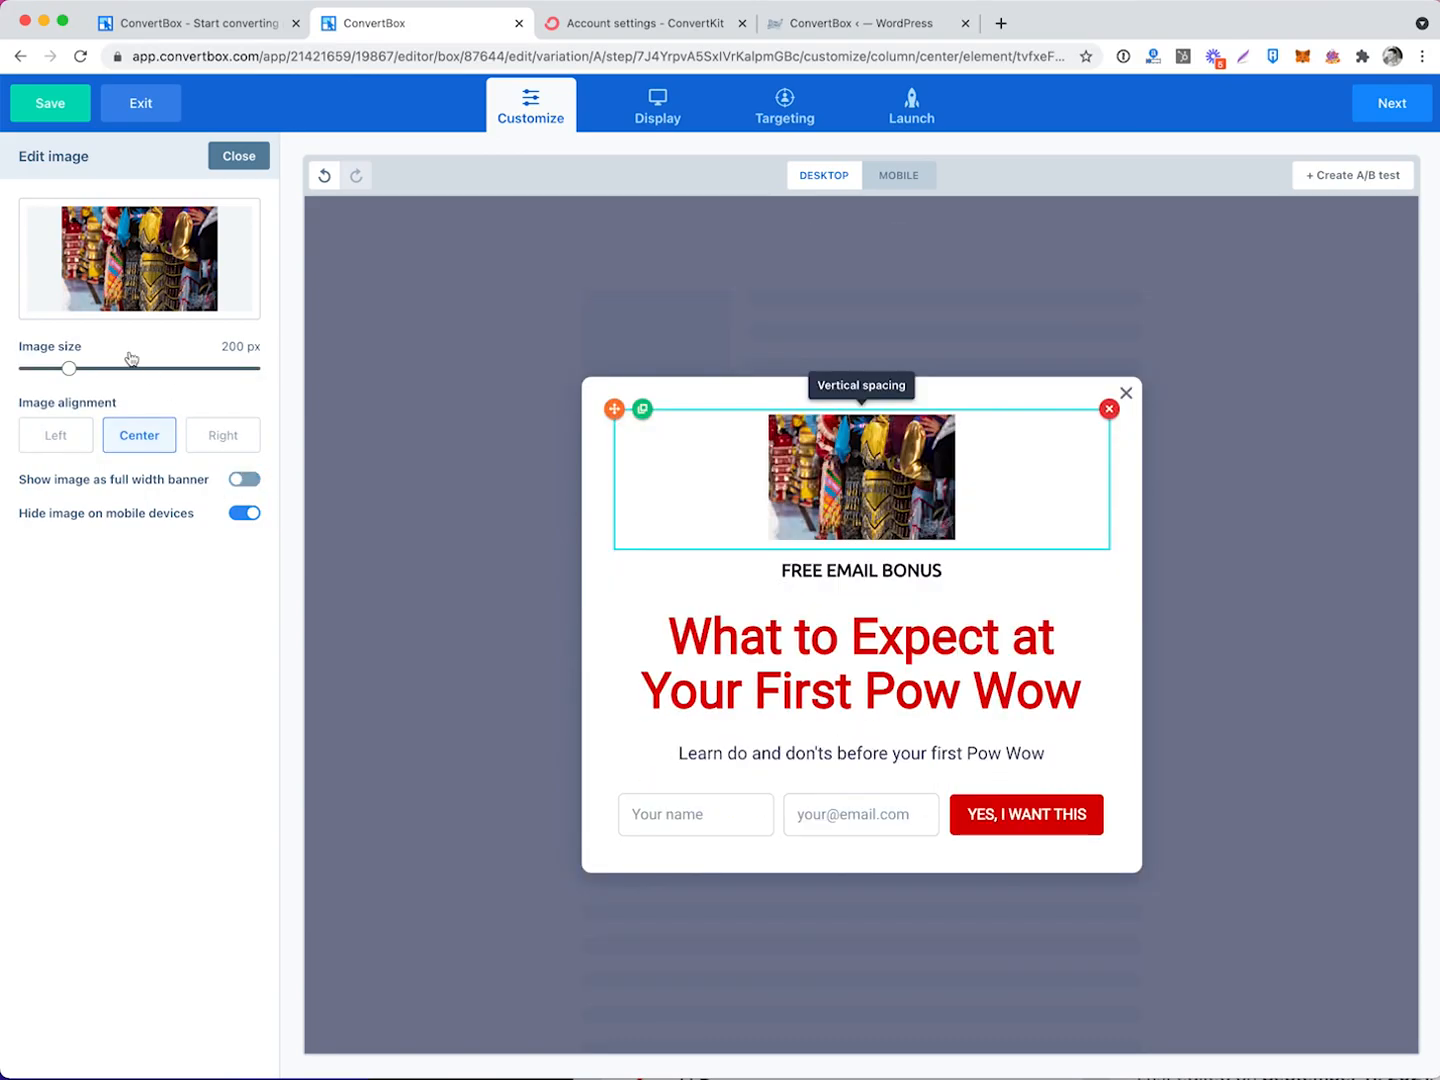
mouse_move(68, 367)
mouse_down()
mouse_move(123, 368)
mouse_move(87, 377)
mouse_up()
click(690, 745)
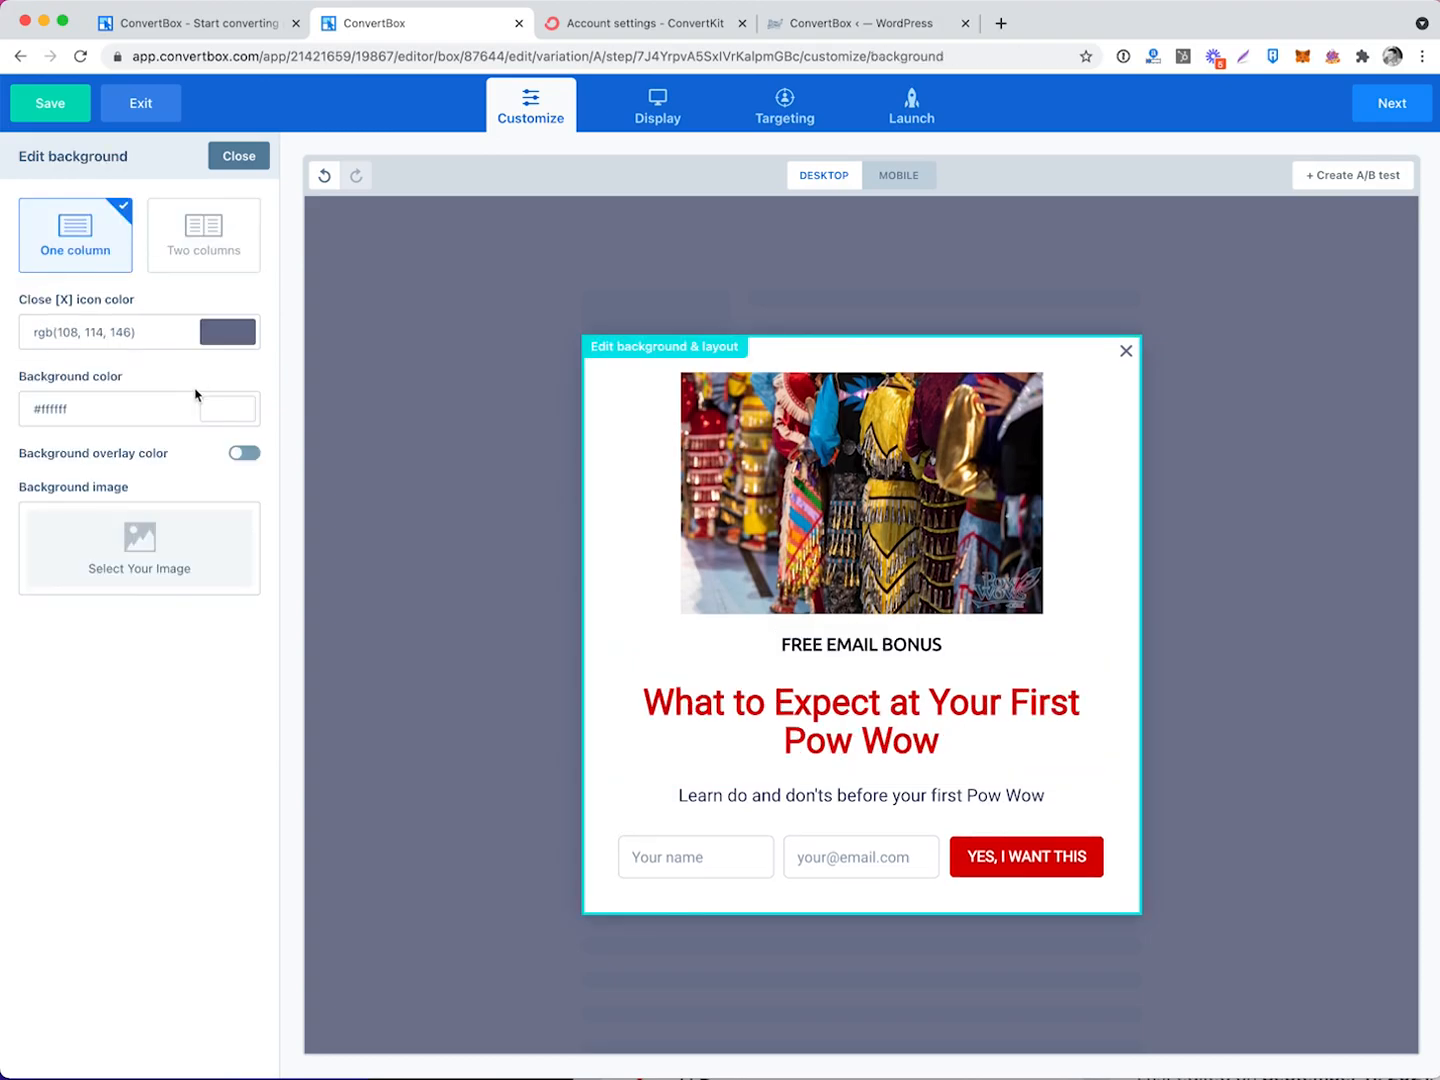
click(237, 411)
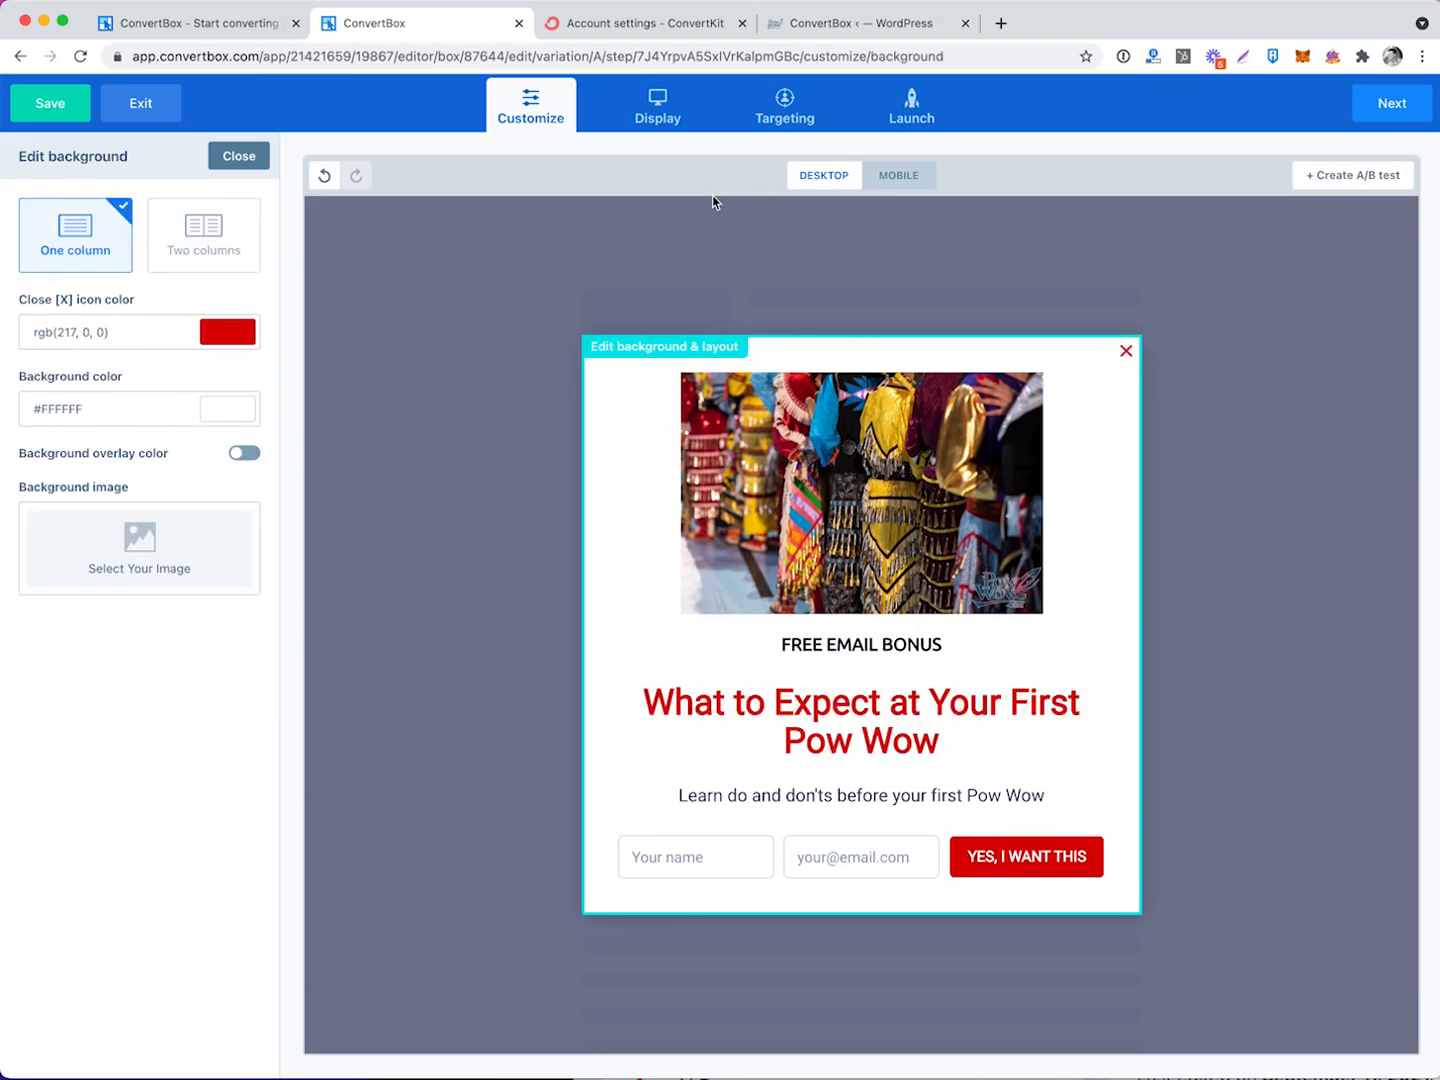
Preview the popup on mobile, then add a user profile header and open its settings.
click(903, 182)
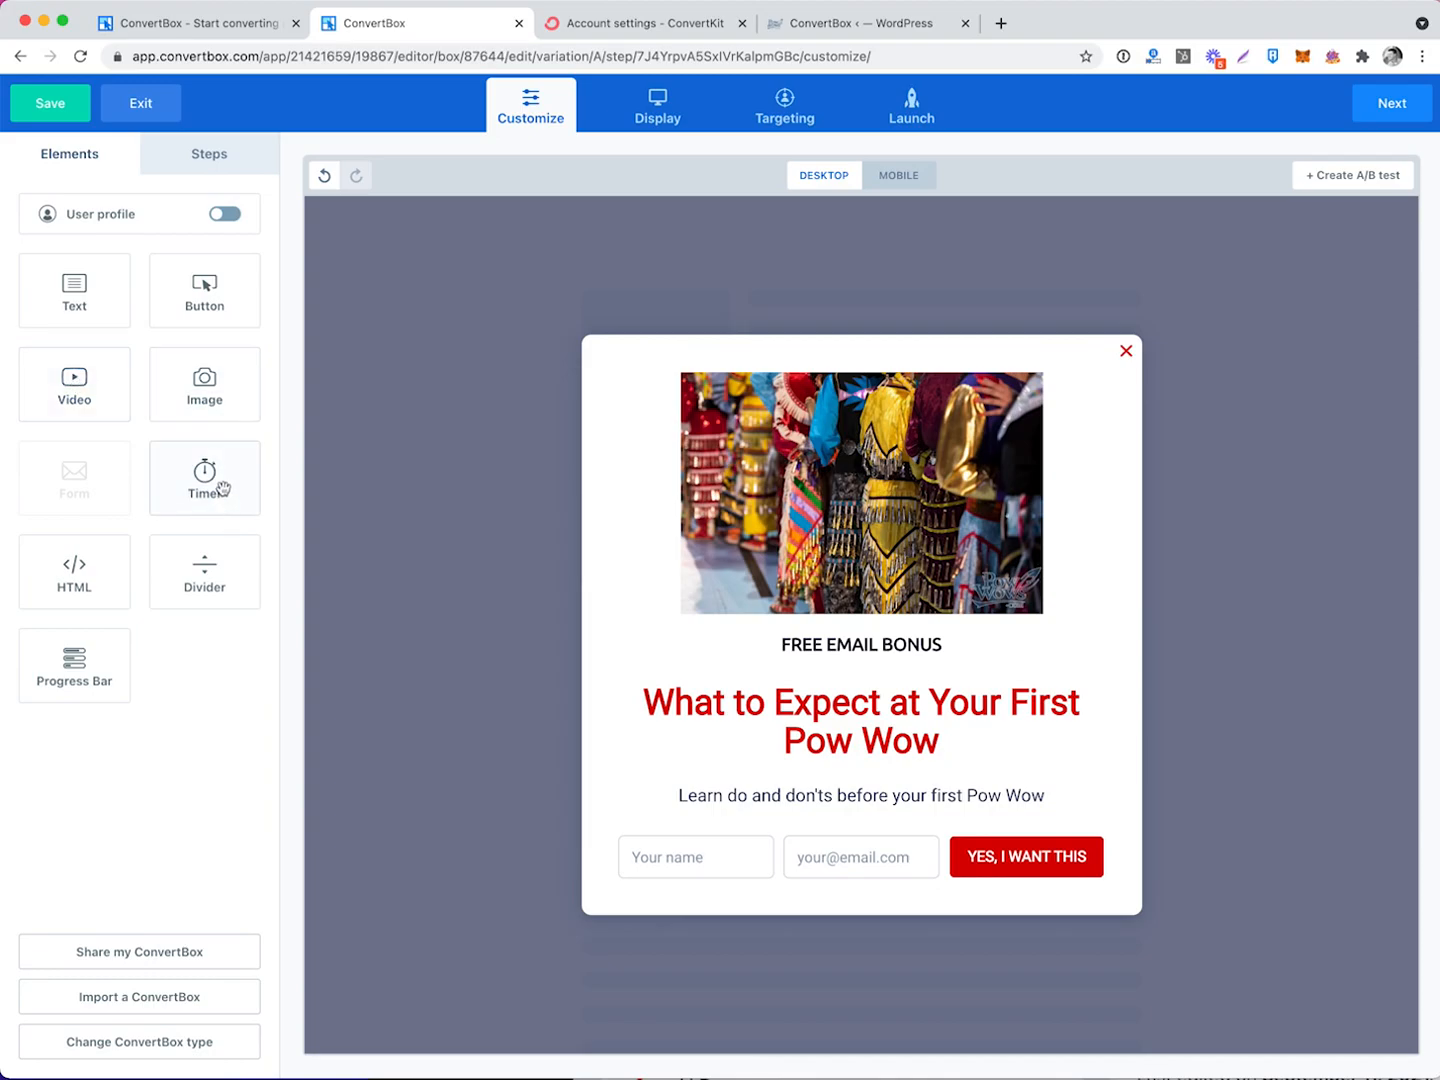
click(225, 213)
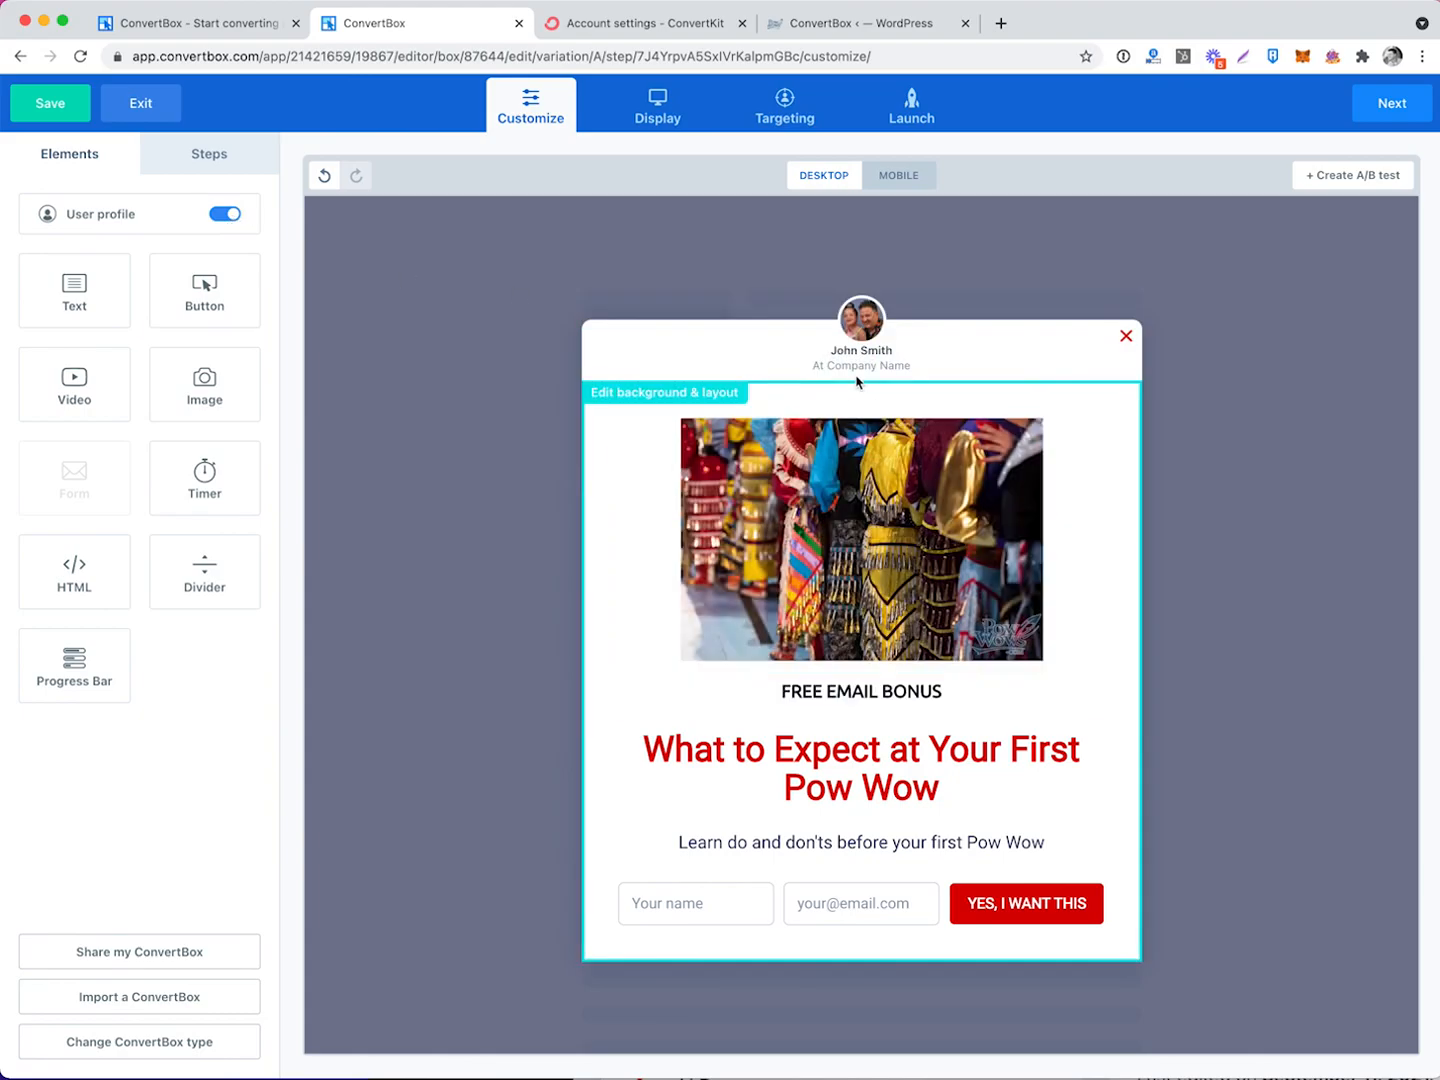
click(855, 370)
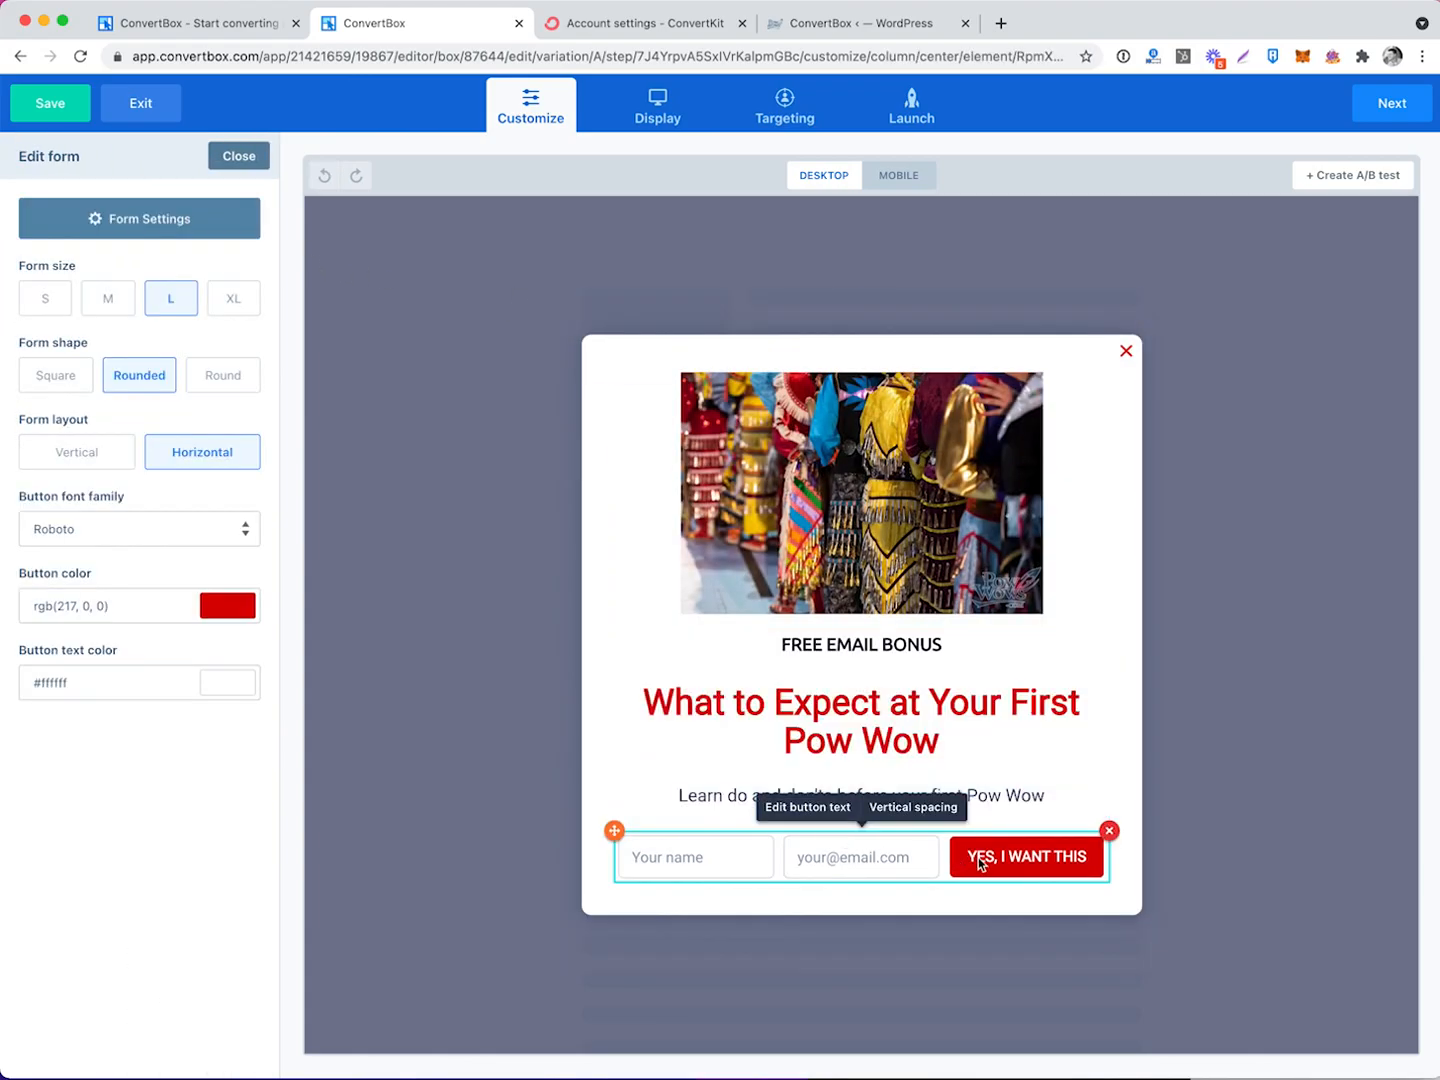
Change the name field placeholder to 'First name' and make the field optional.
click(125, 222)
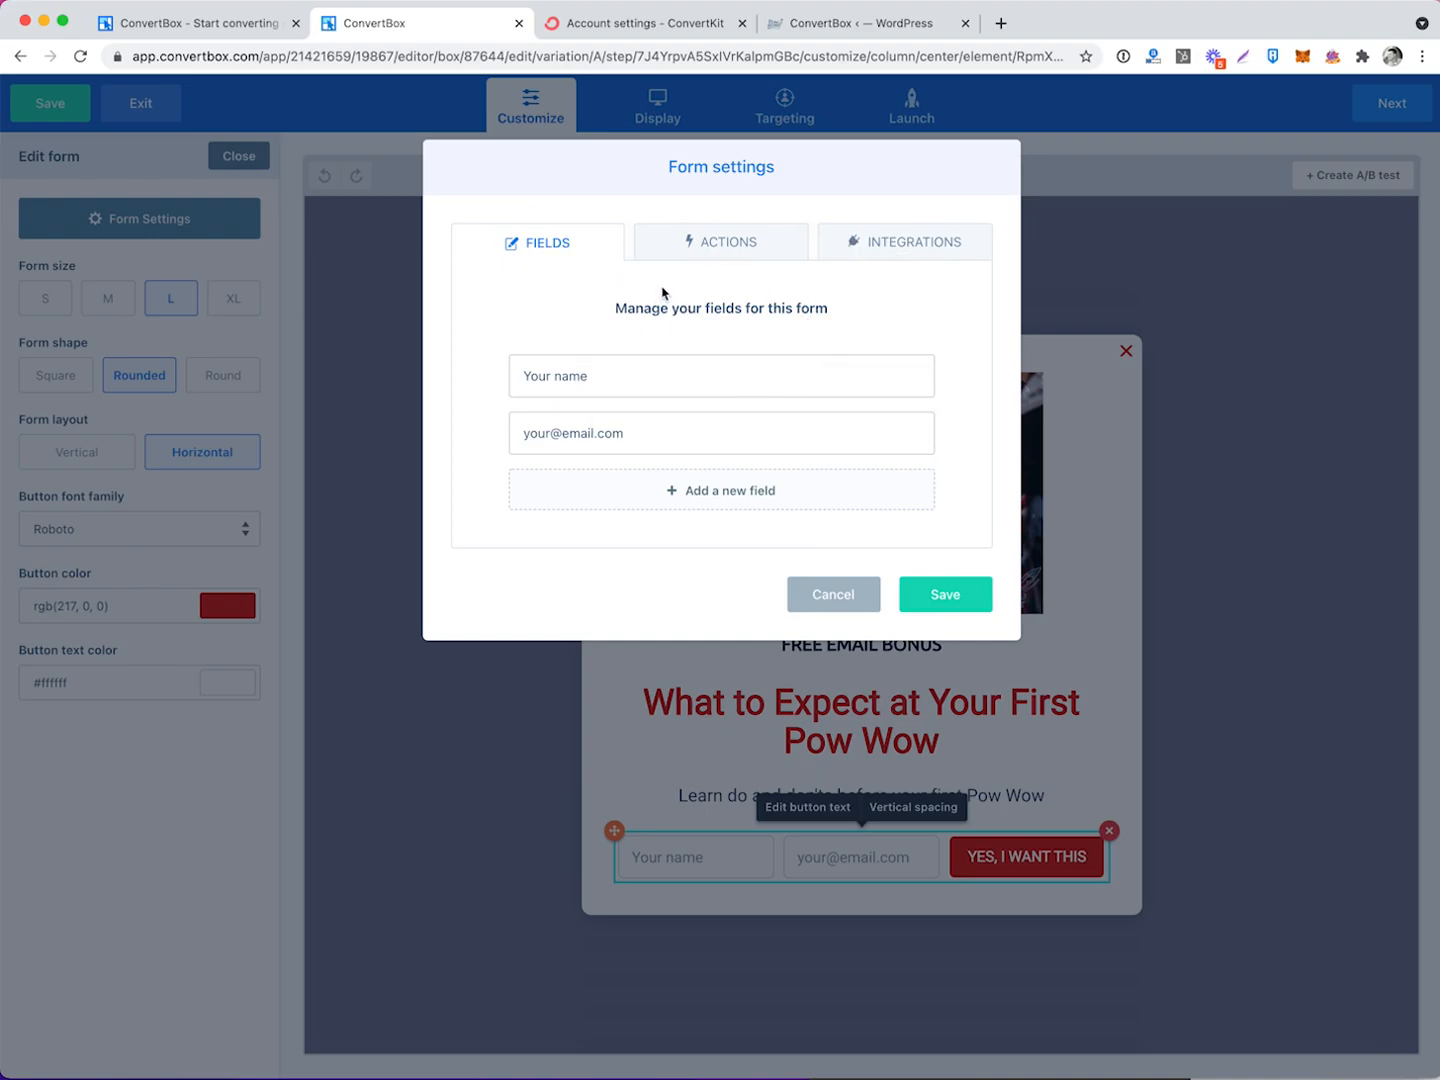
click(846, 376)
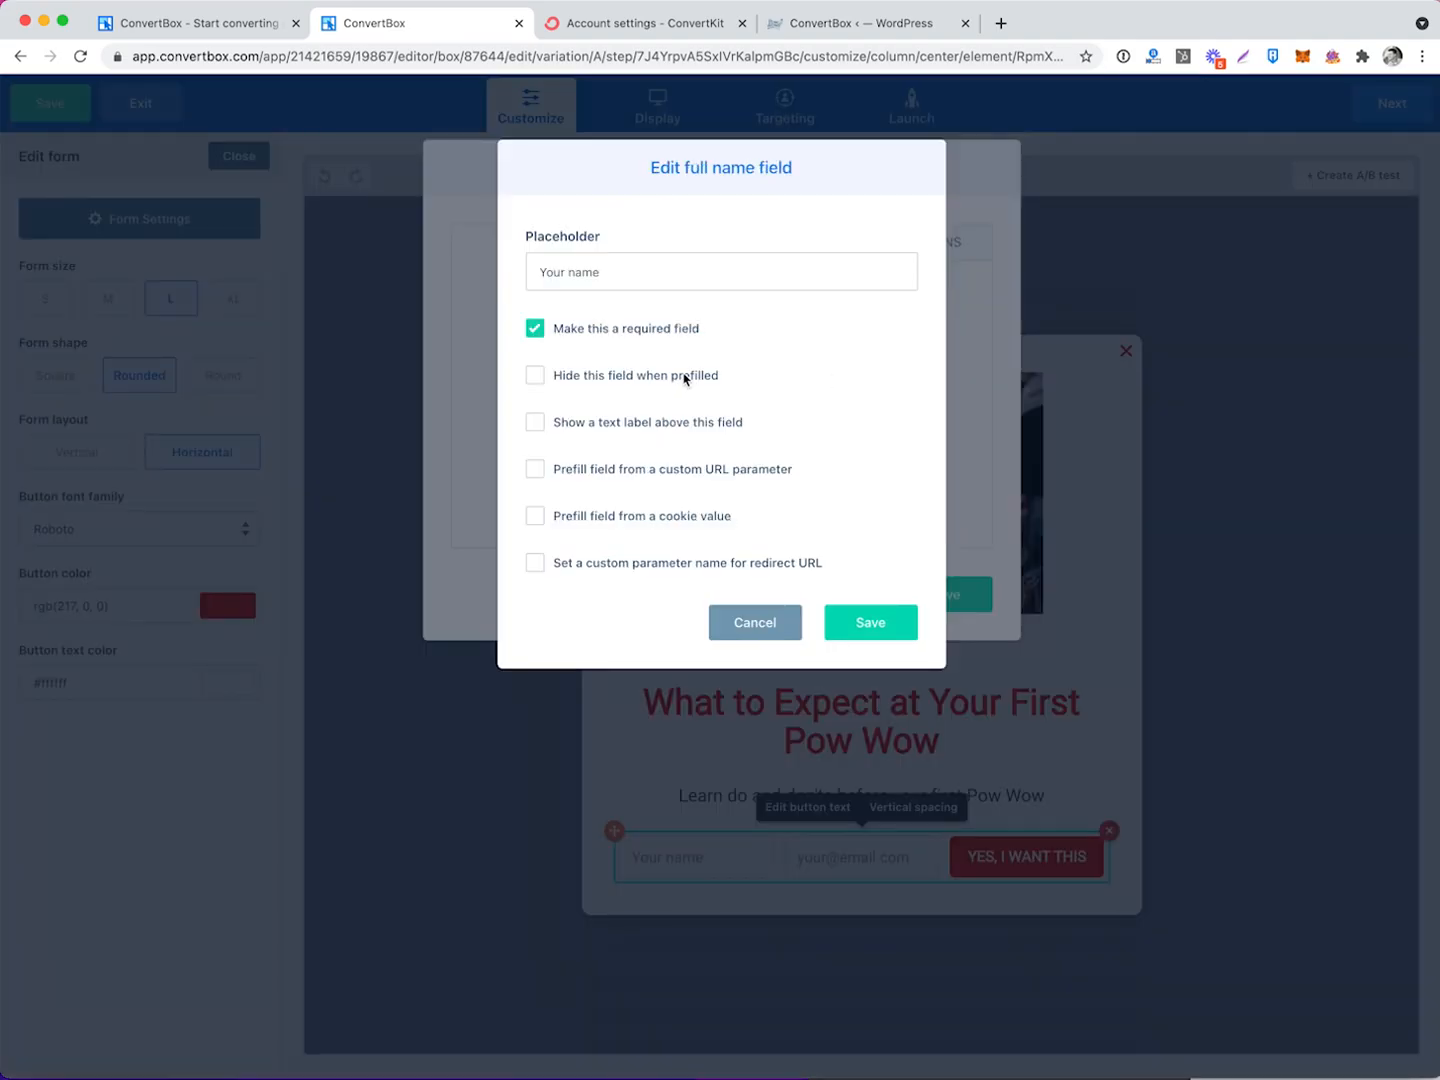
triple_click(629, 275)
text(First)
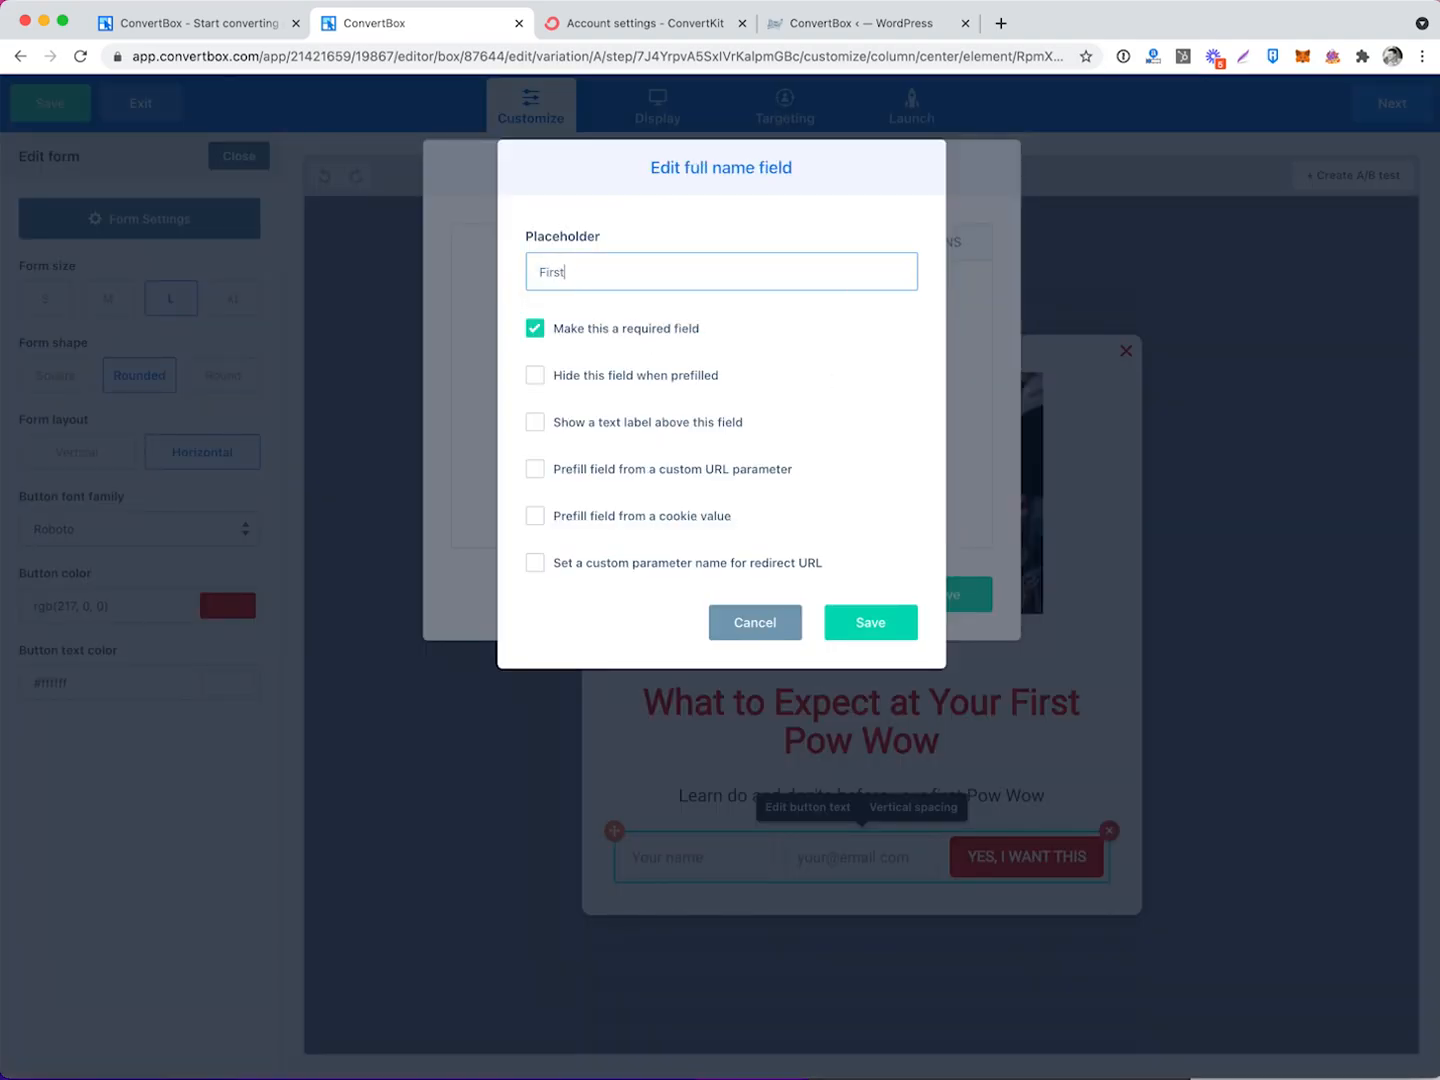
click(536, 331)
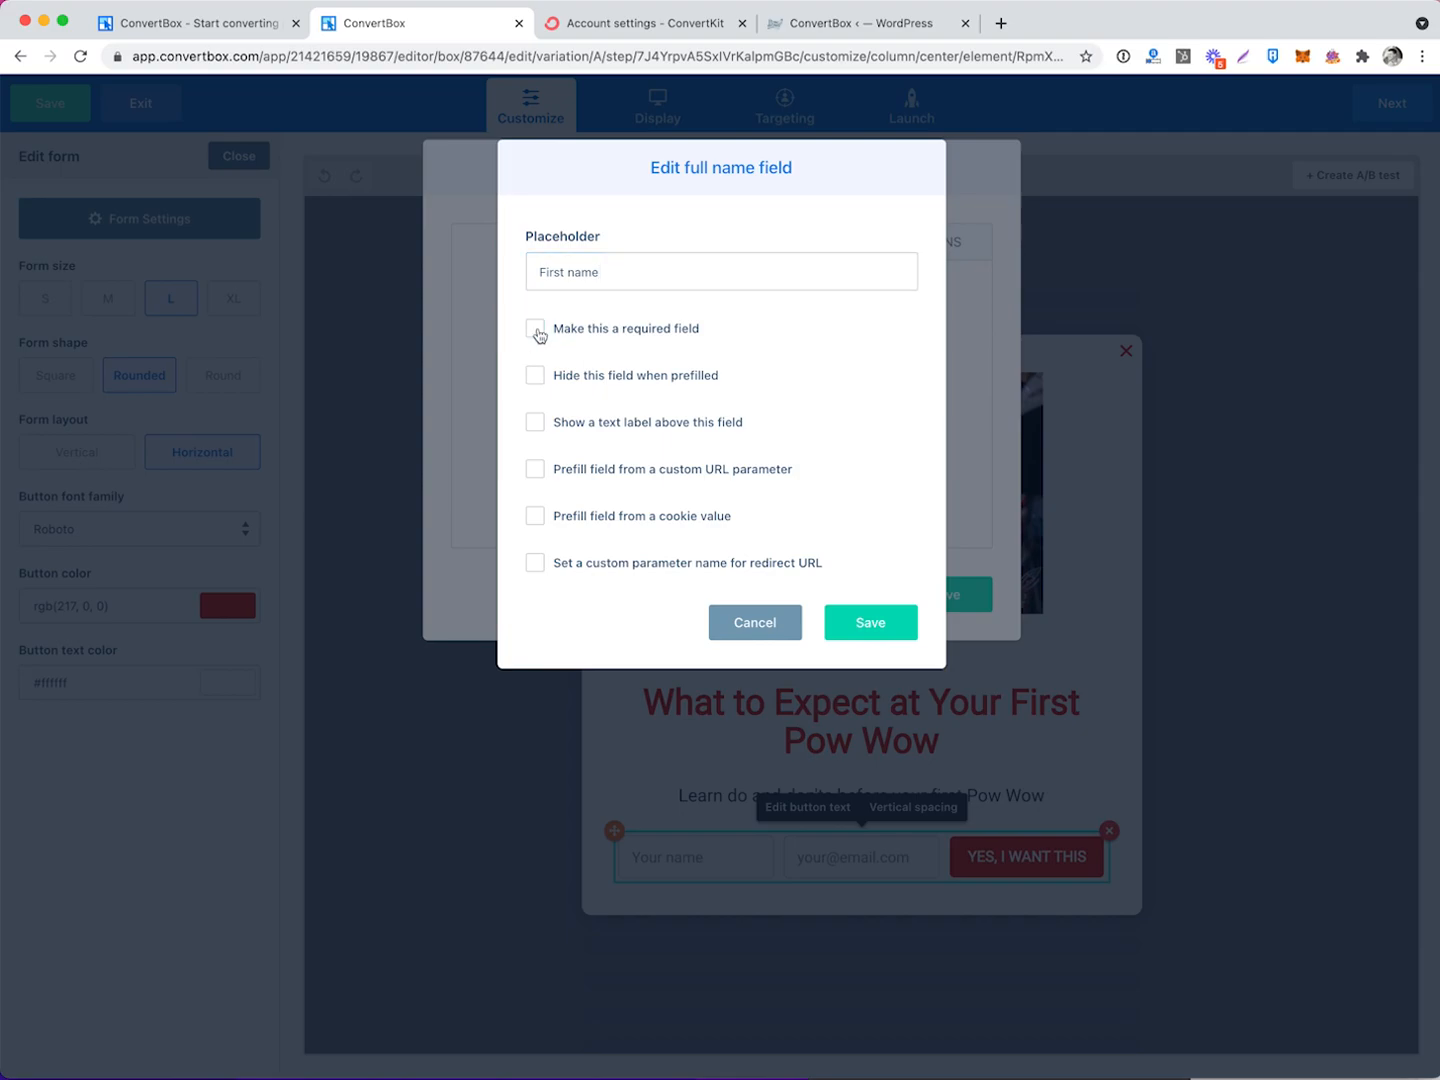
click(535, 422)
click(566, 456)
text(Add your name)
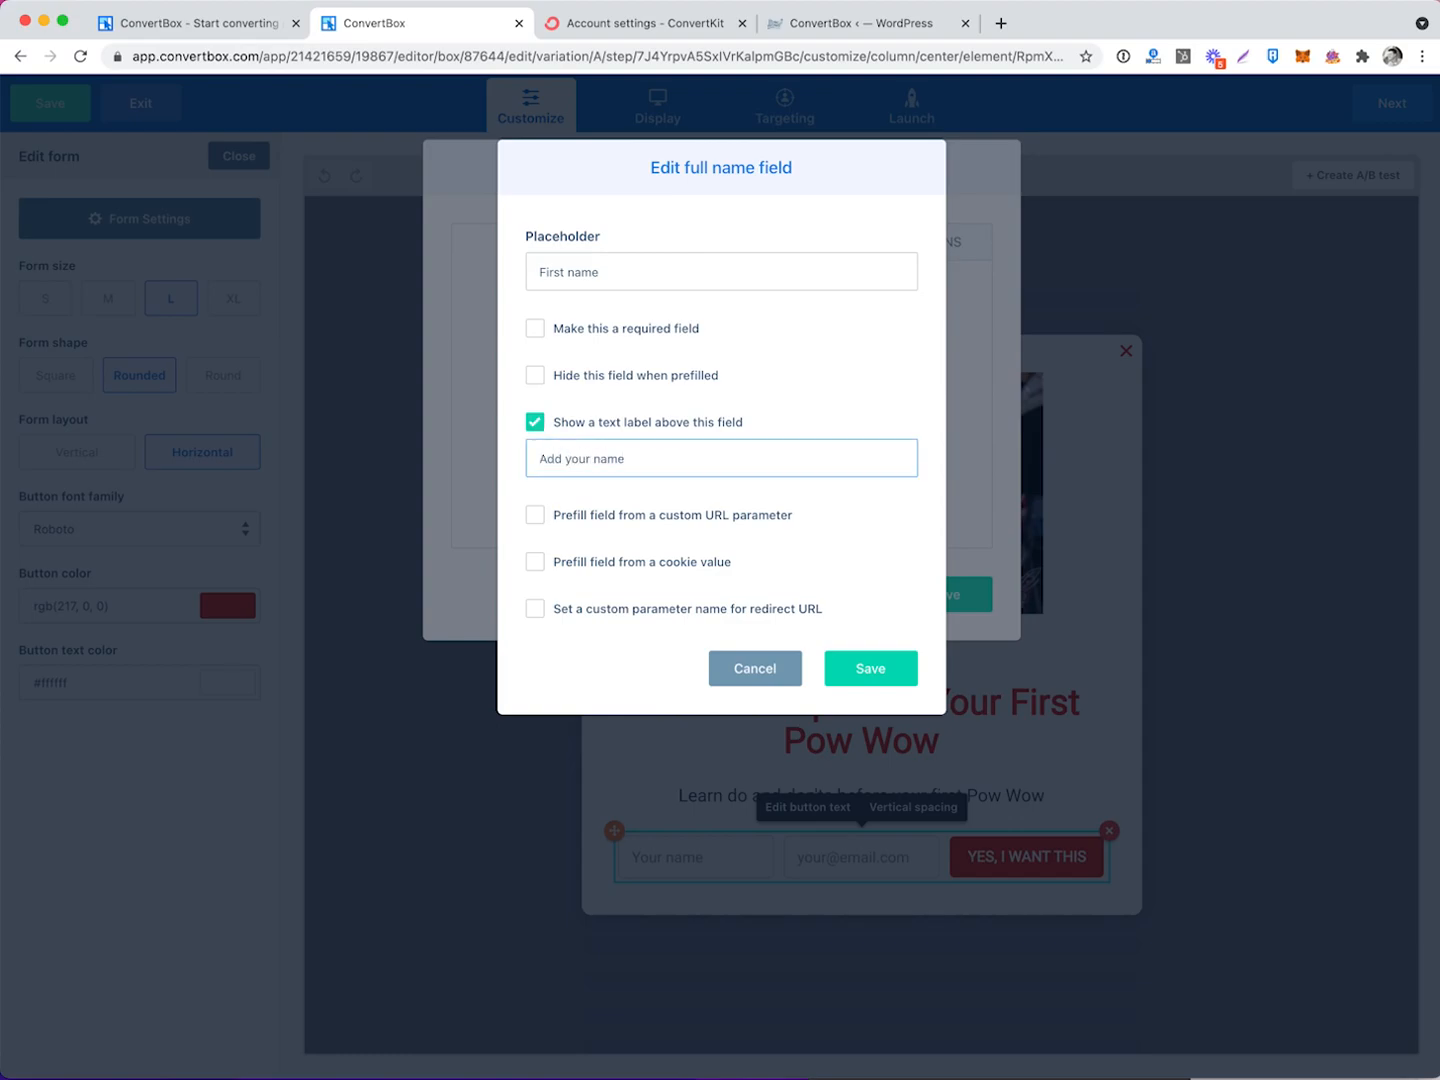
click(535, 422)
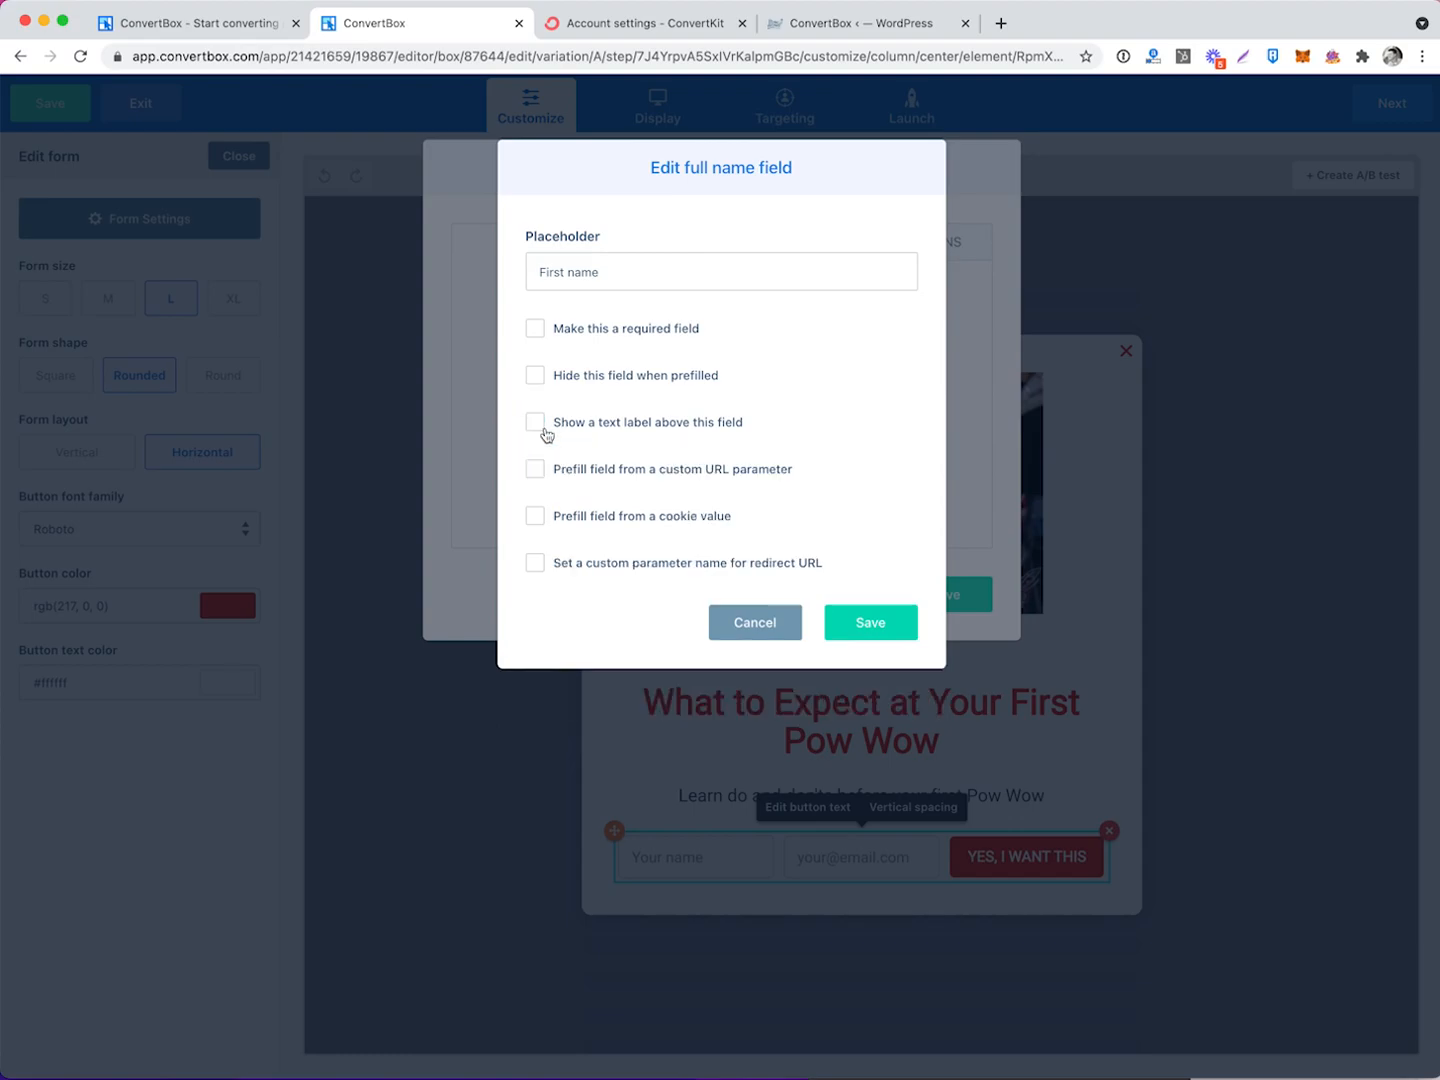
click(872, 632)
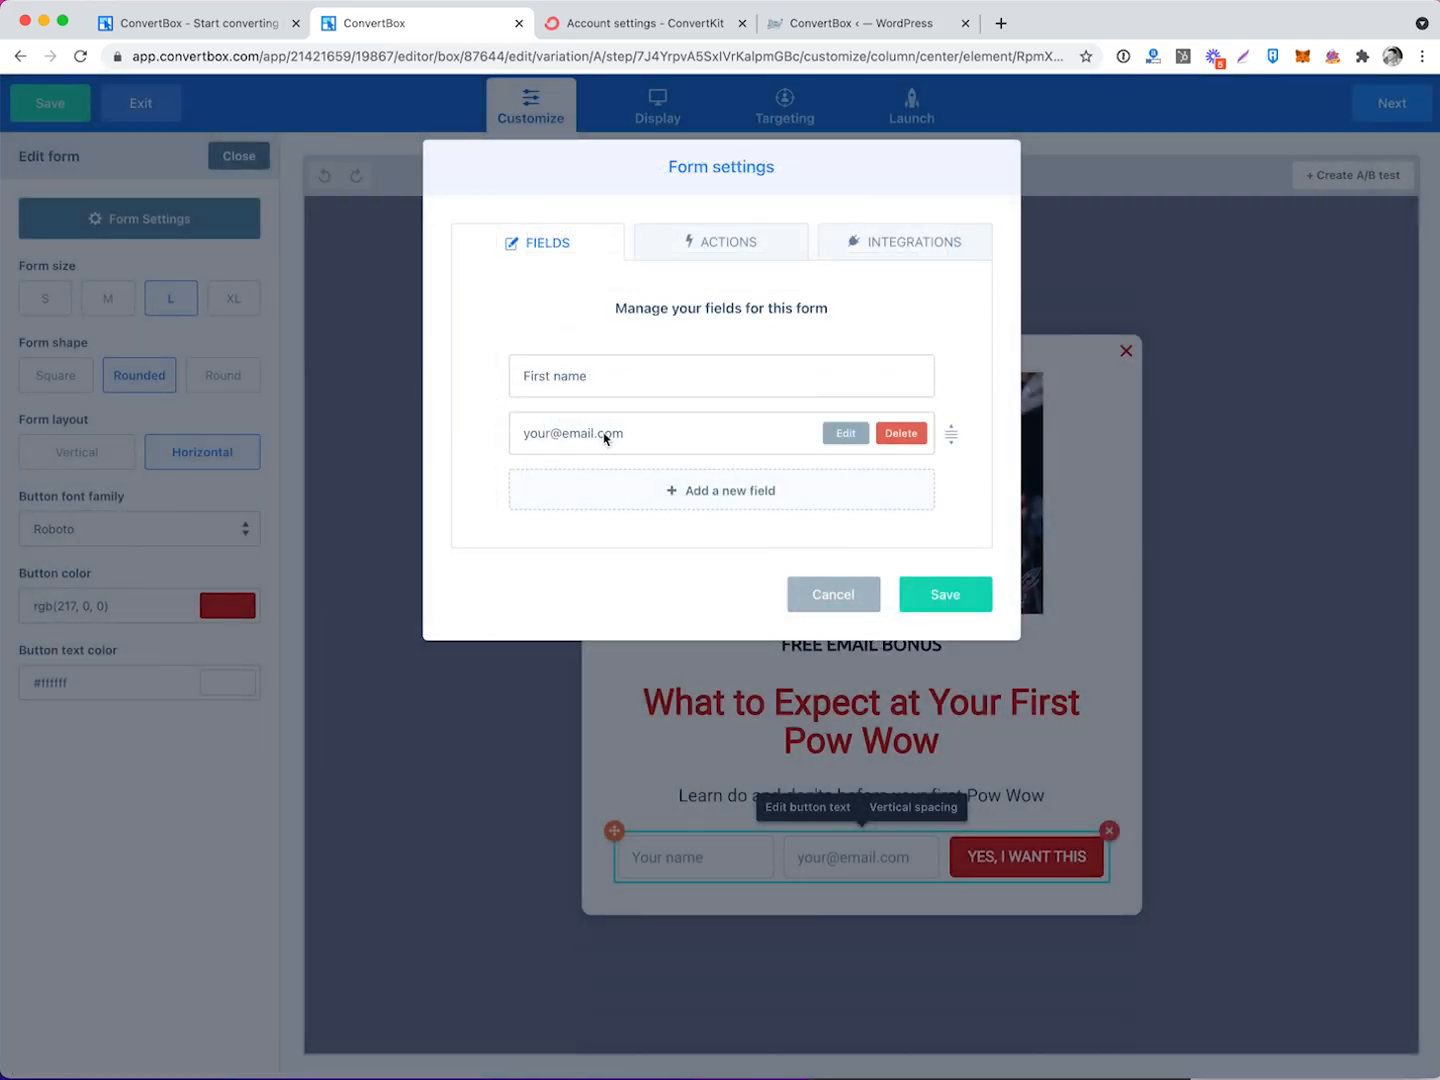
Set the email field placeholder to 'Email address' and save the form fields.
click(841, 437)
triple_click(652, 289)
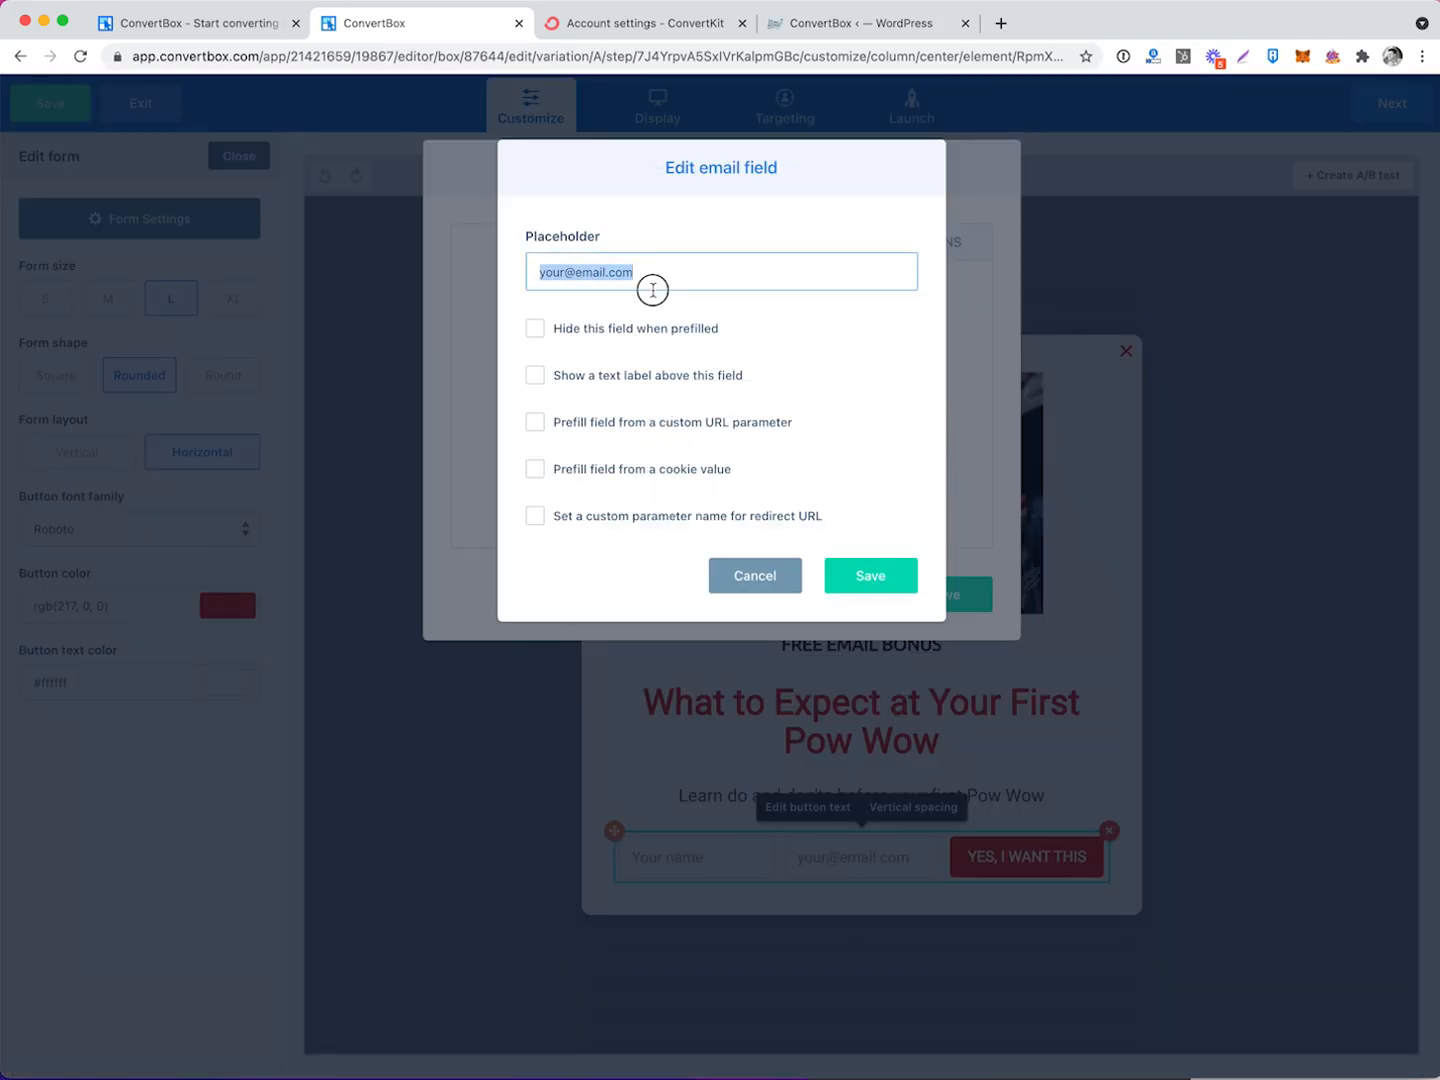
text(Email add)
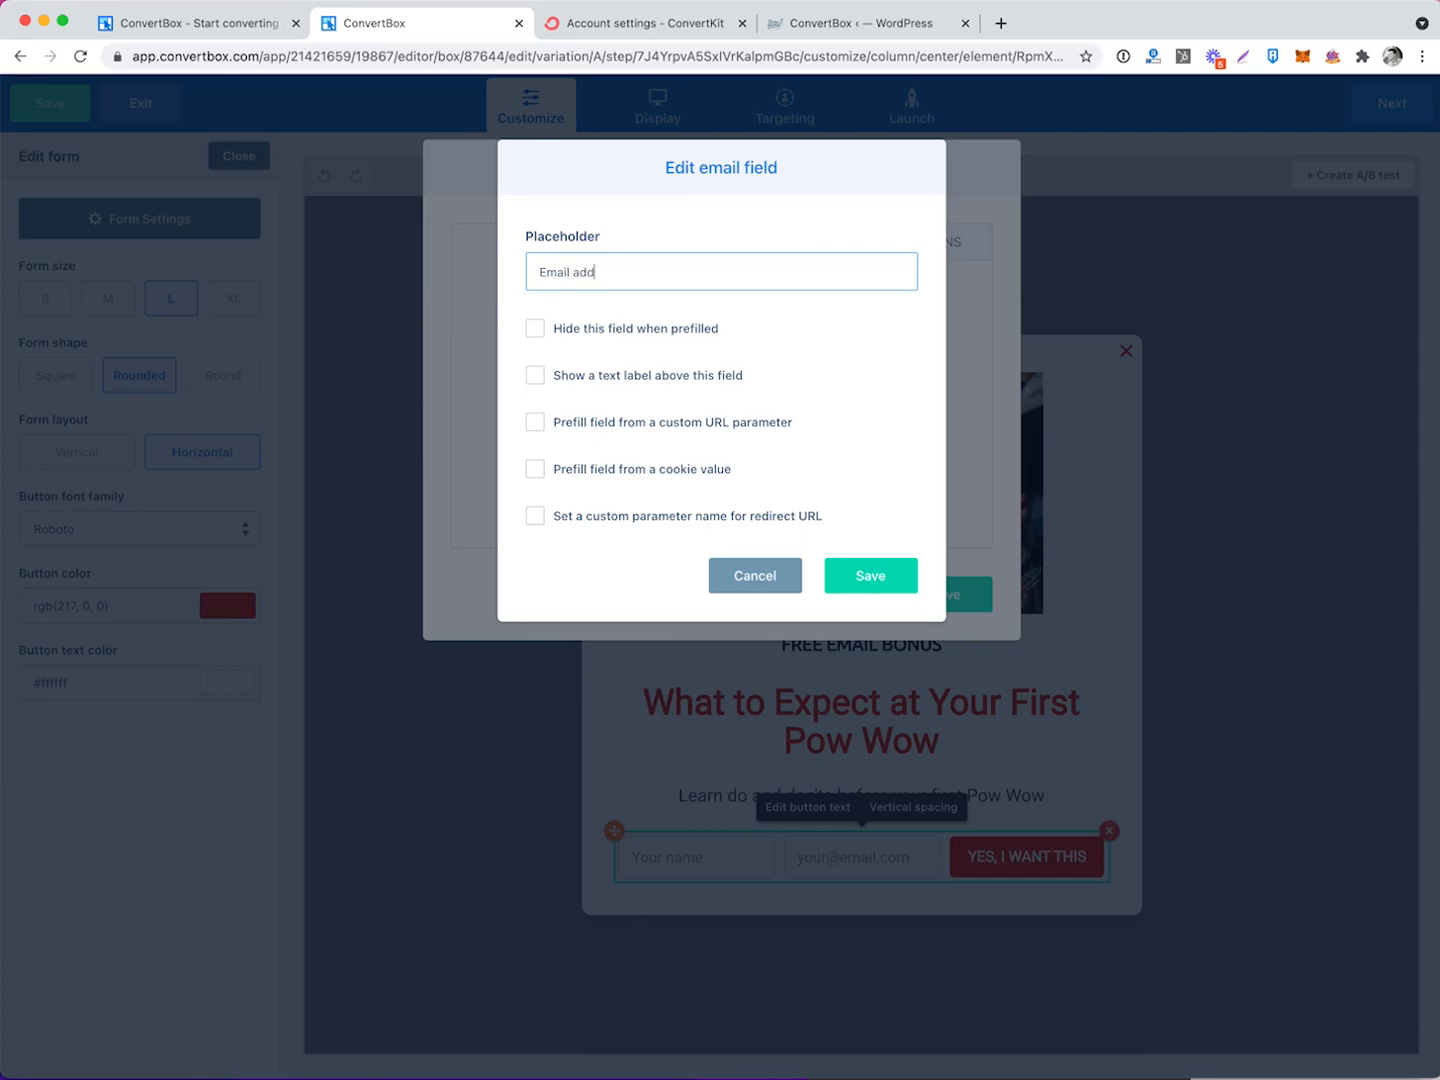
text(ress)
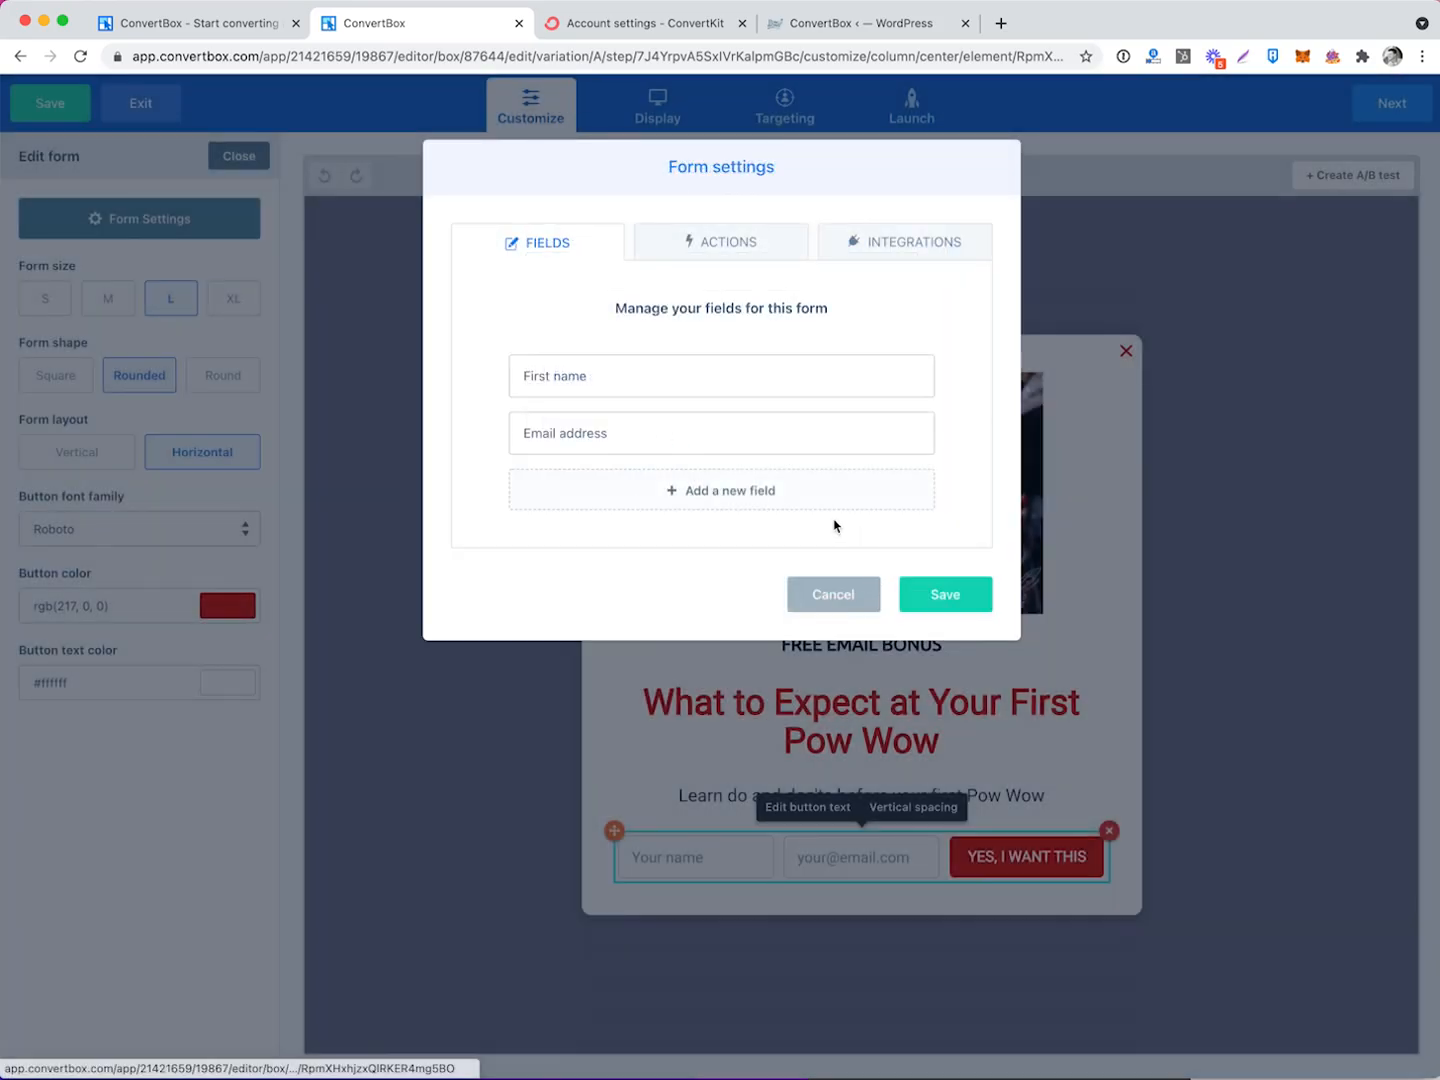
click(869, 581)
click(945, 600)
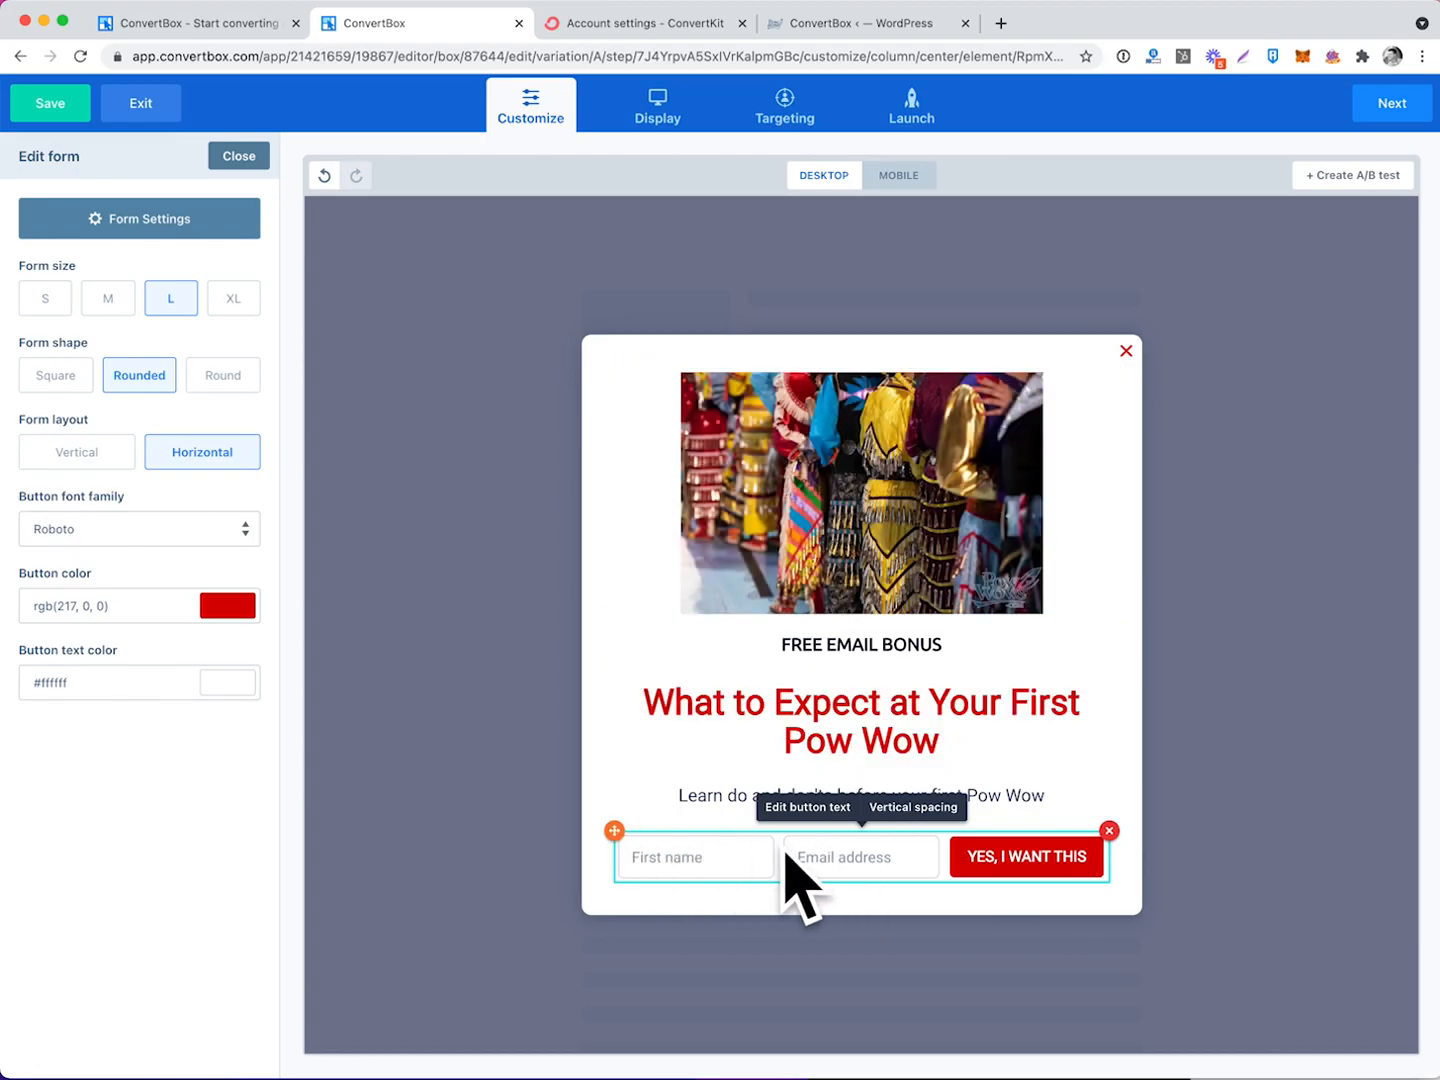
click(118, 221)
Keep 'Close the ConvertBox' as the form's after-submit action.
click(734, 245)
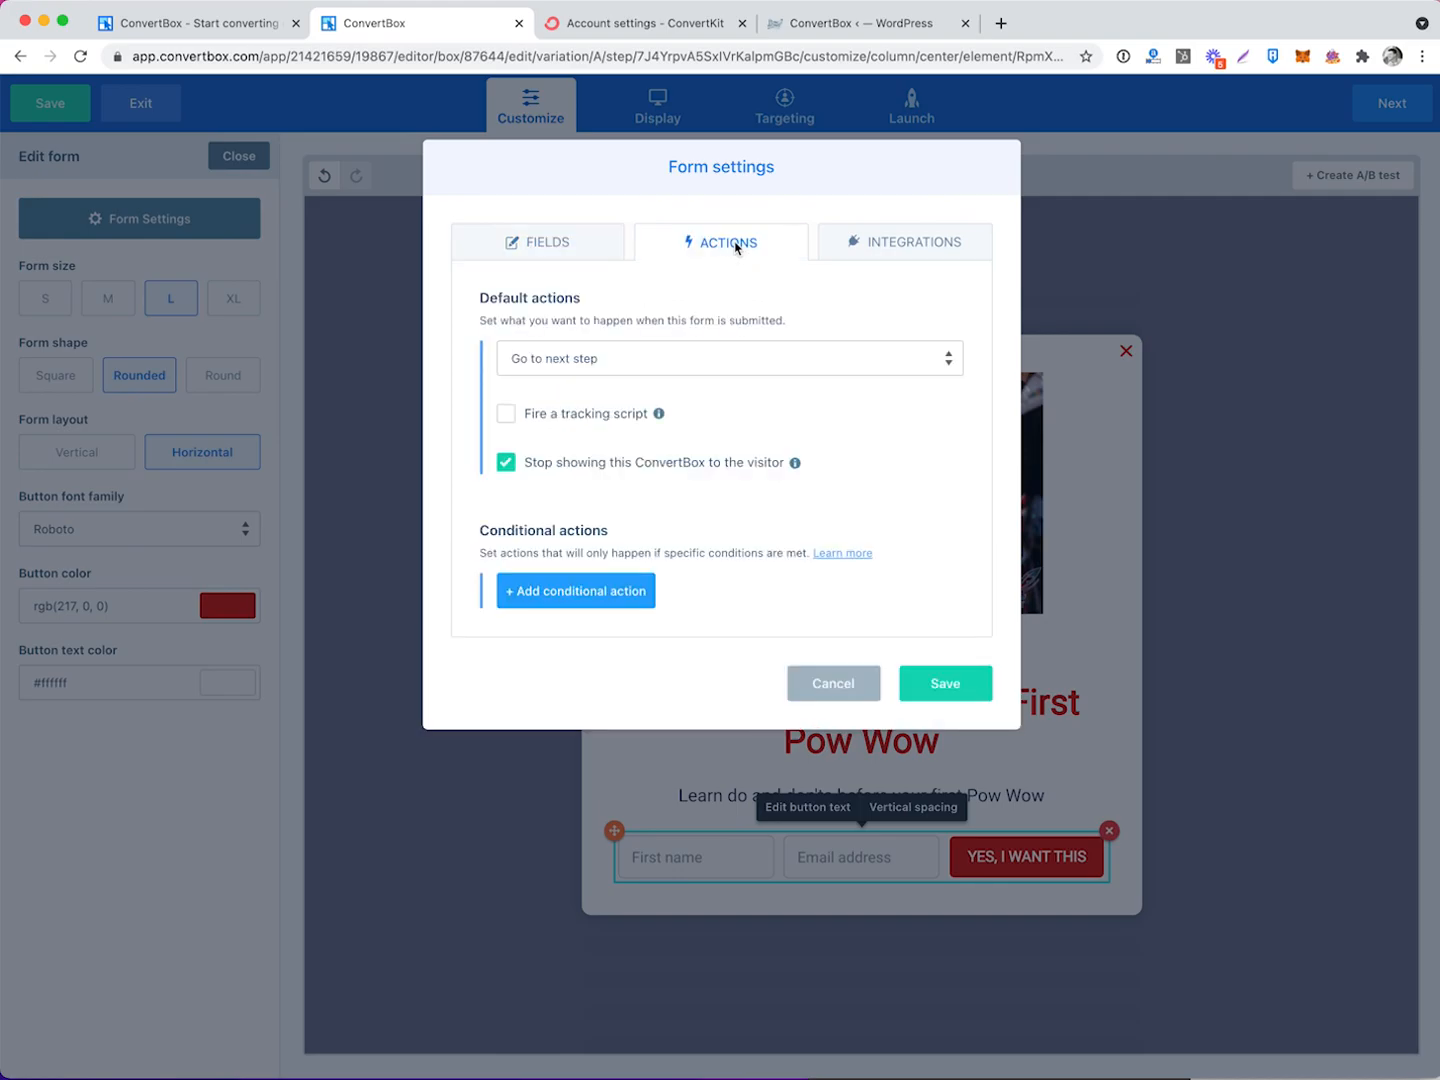
click(591, 359)
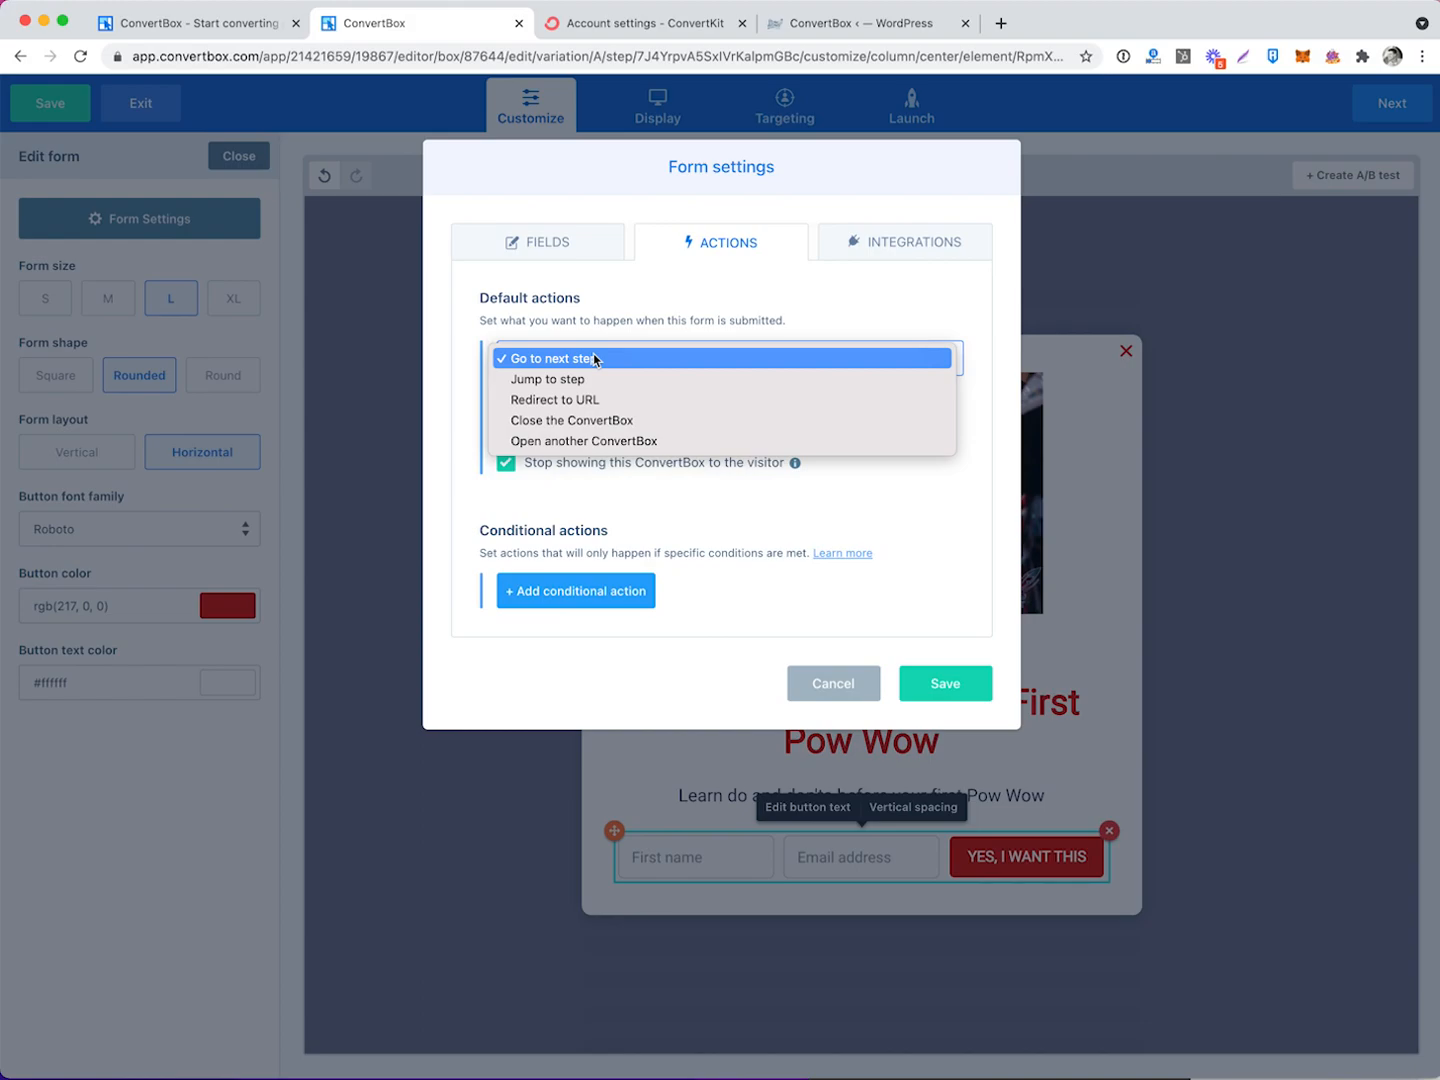
click(599, 420)
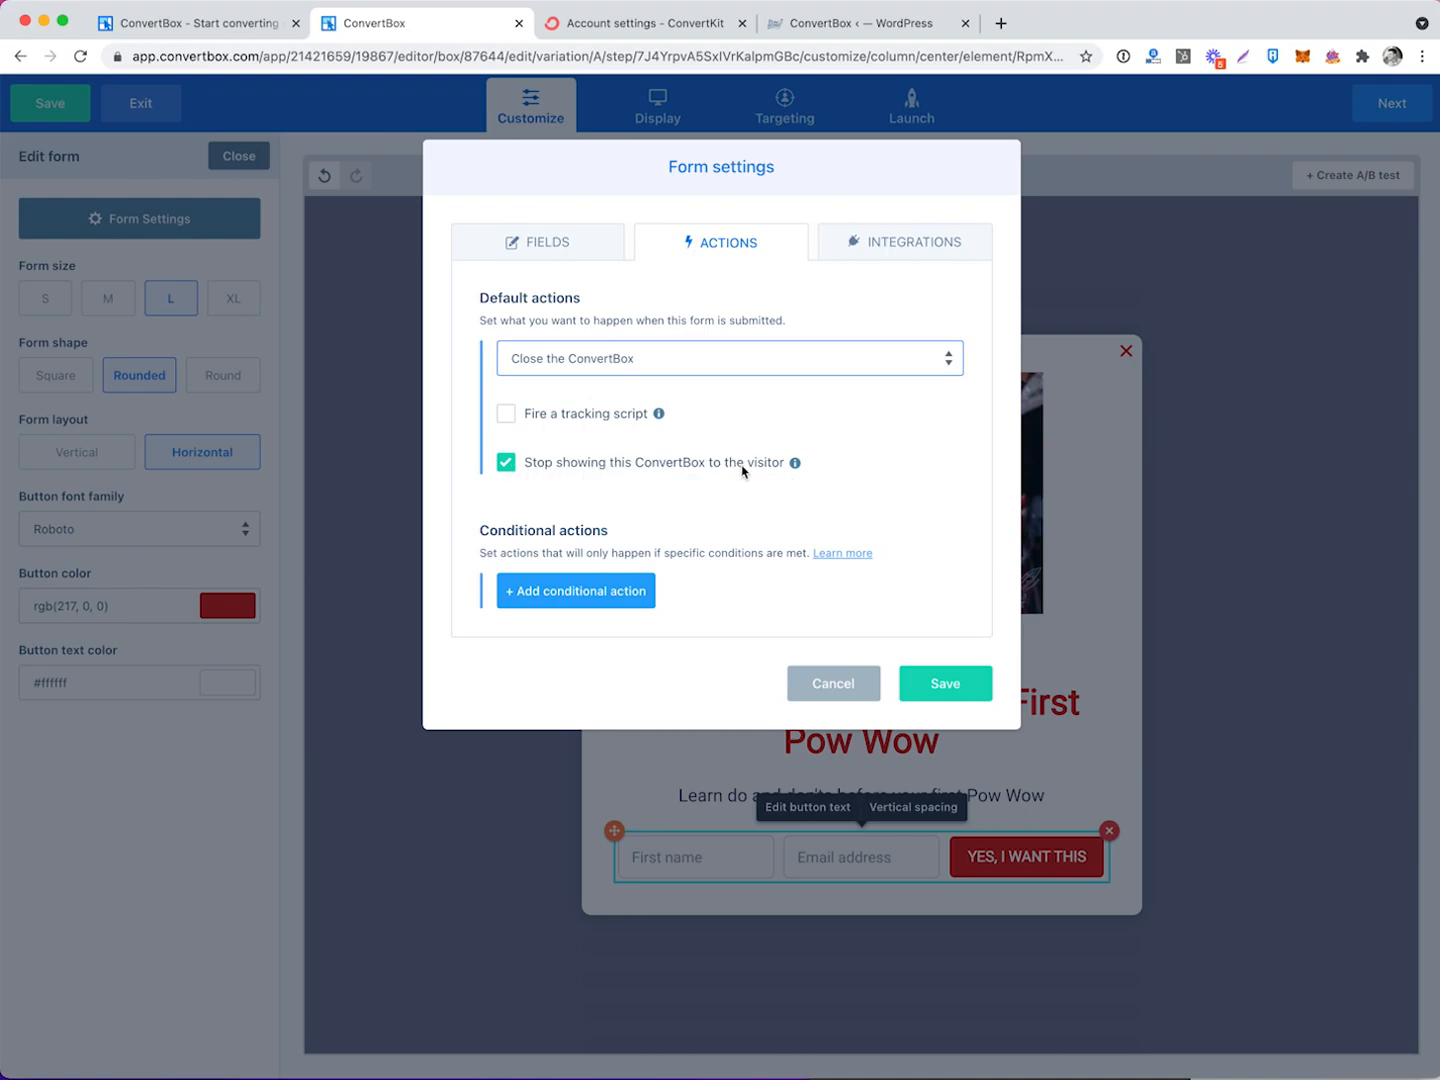
click(703, 363)
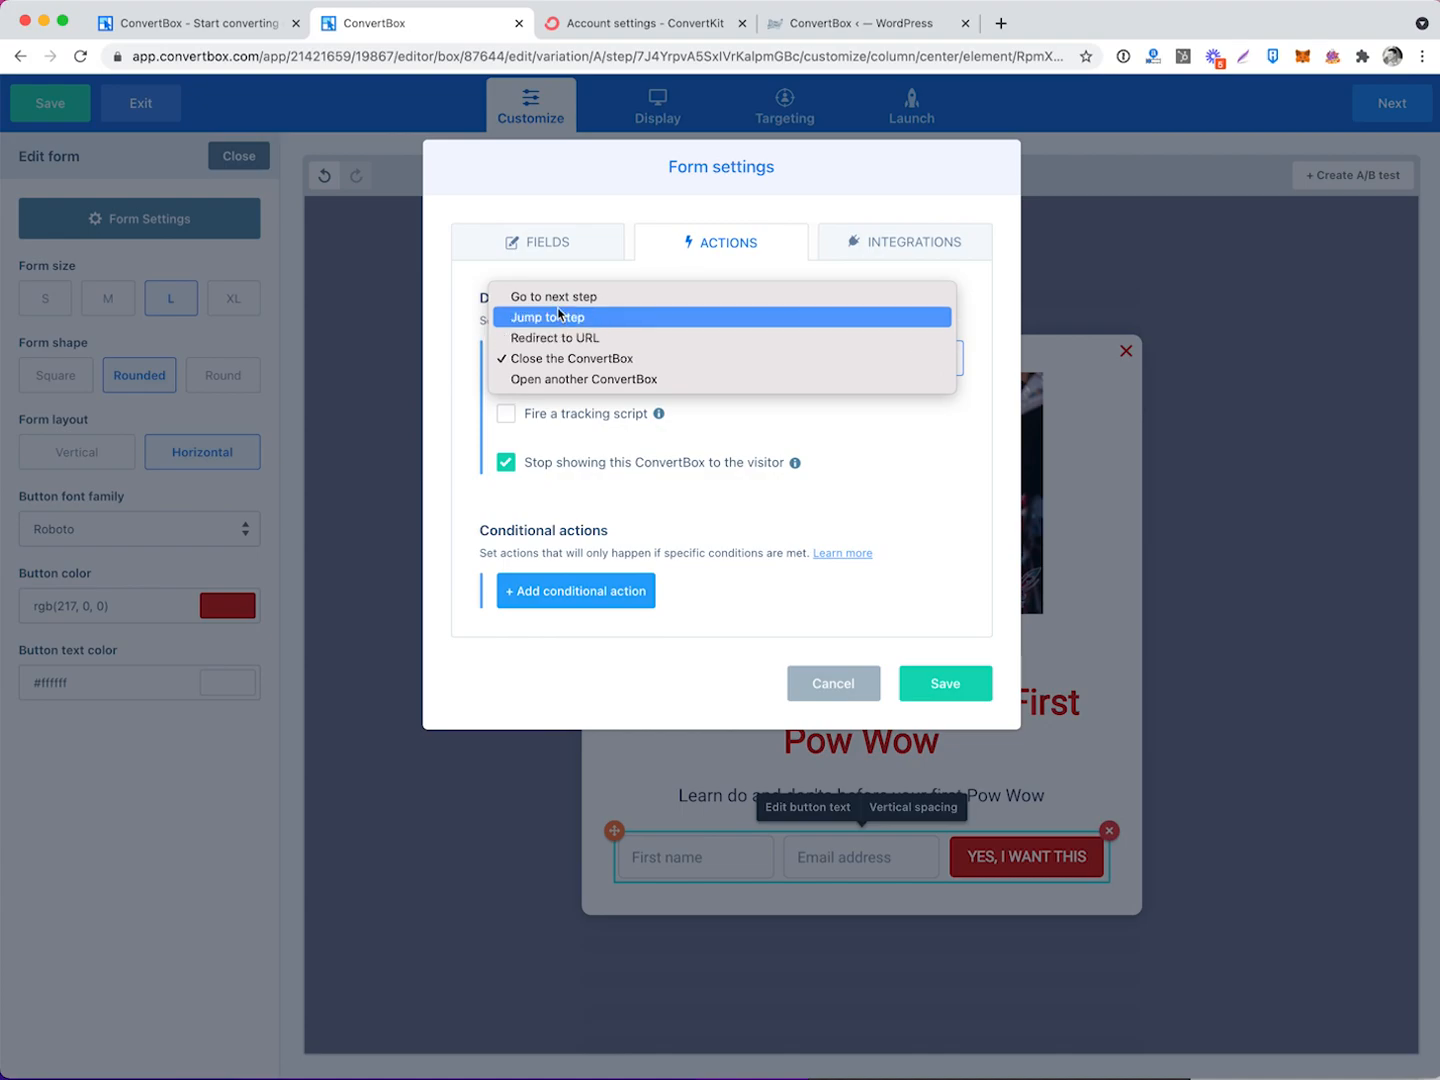
click(628, 360)
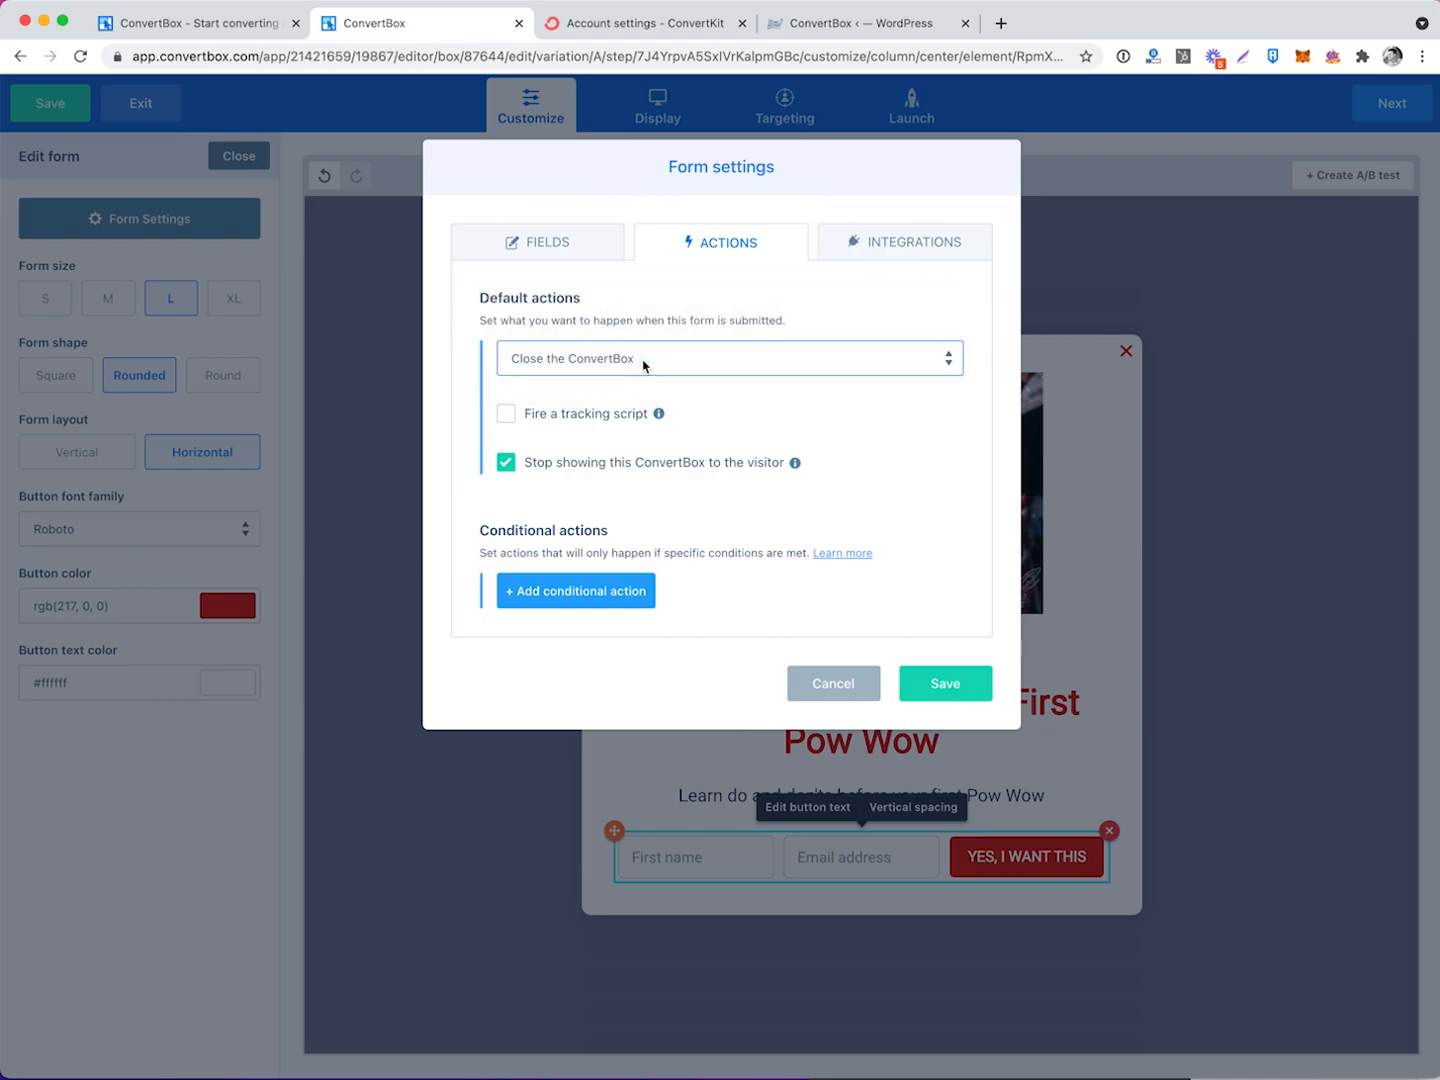
Cancel the conditional action without adding a rule, and begin adding a form integration.
click(545, 590)
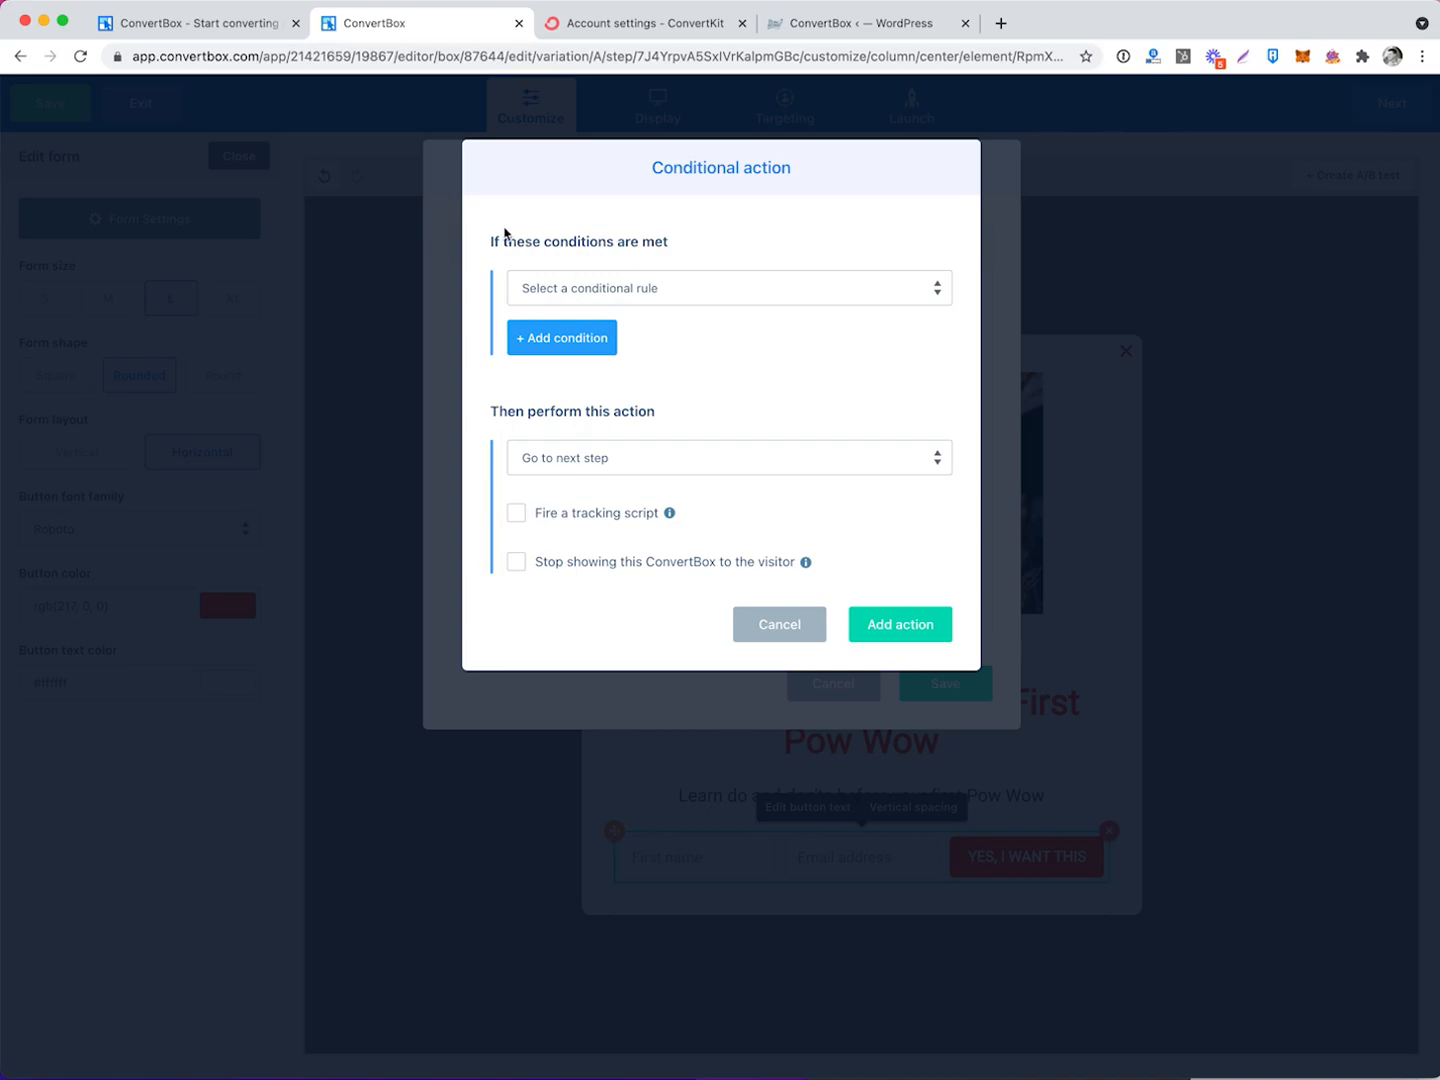
click(604, 286)
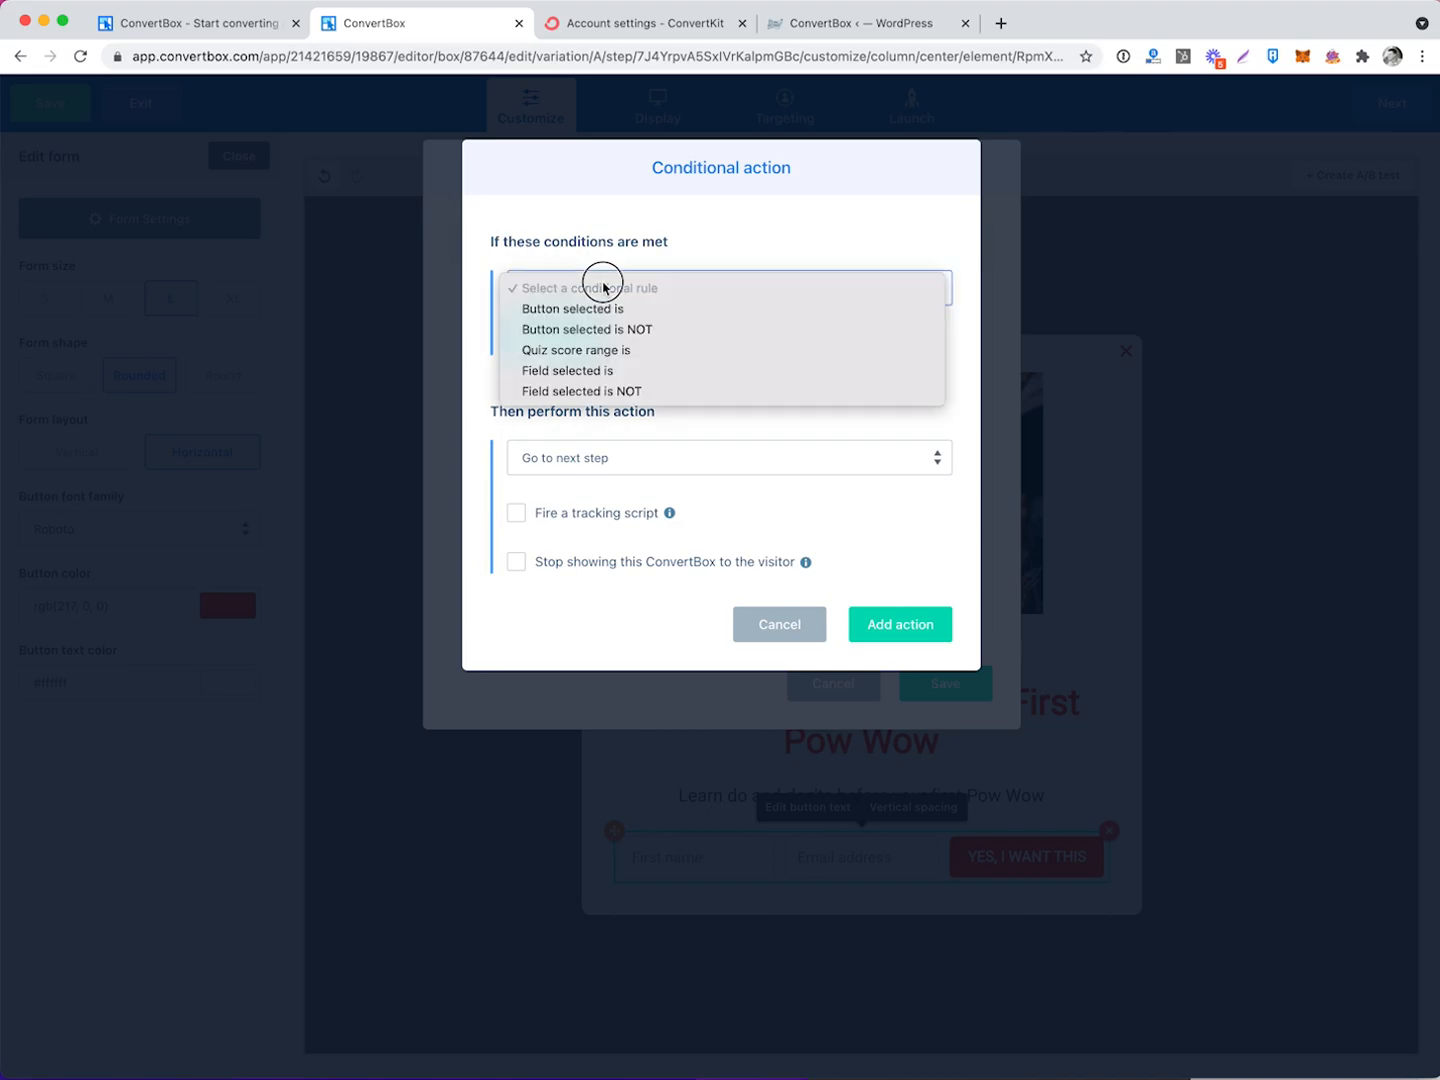
click(746, 220)
click(628, 472)
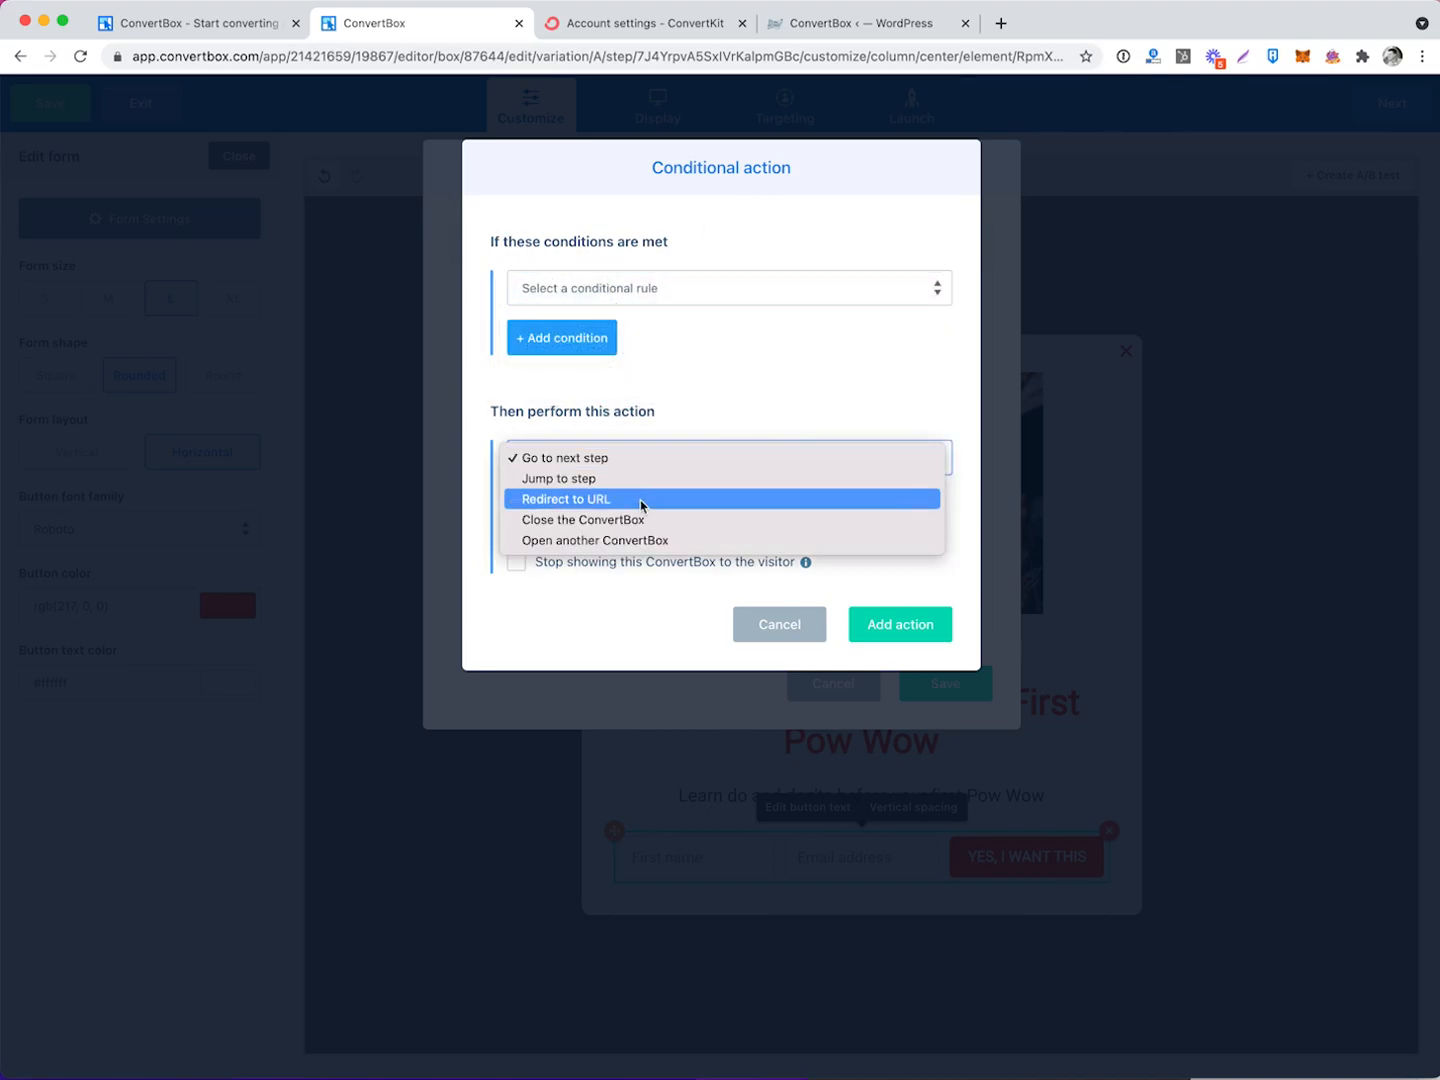
click(681, 373)
click(781, 626)
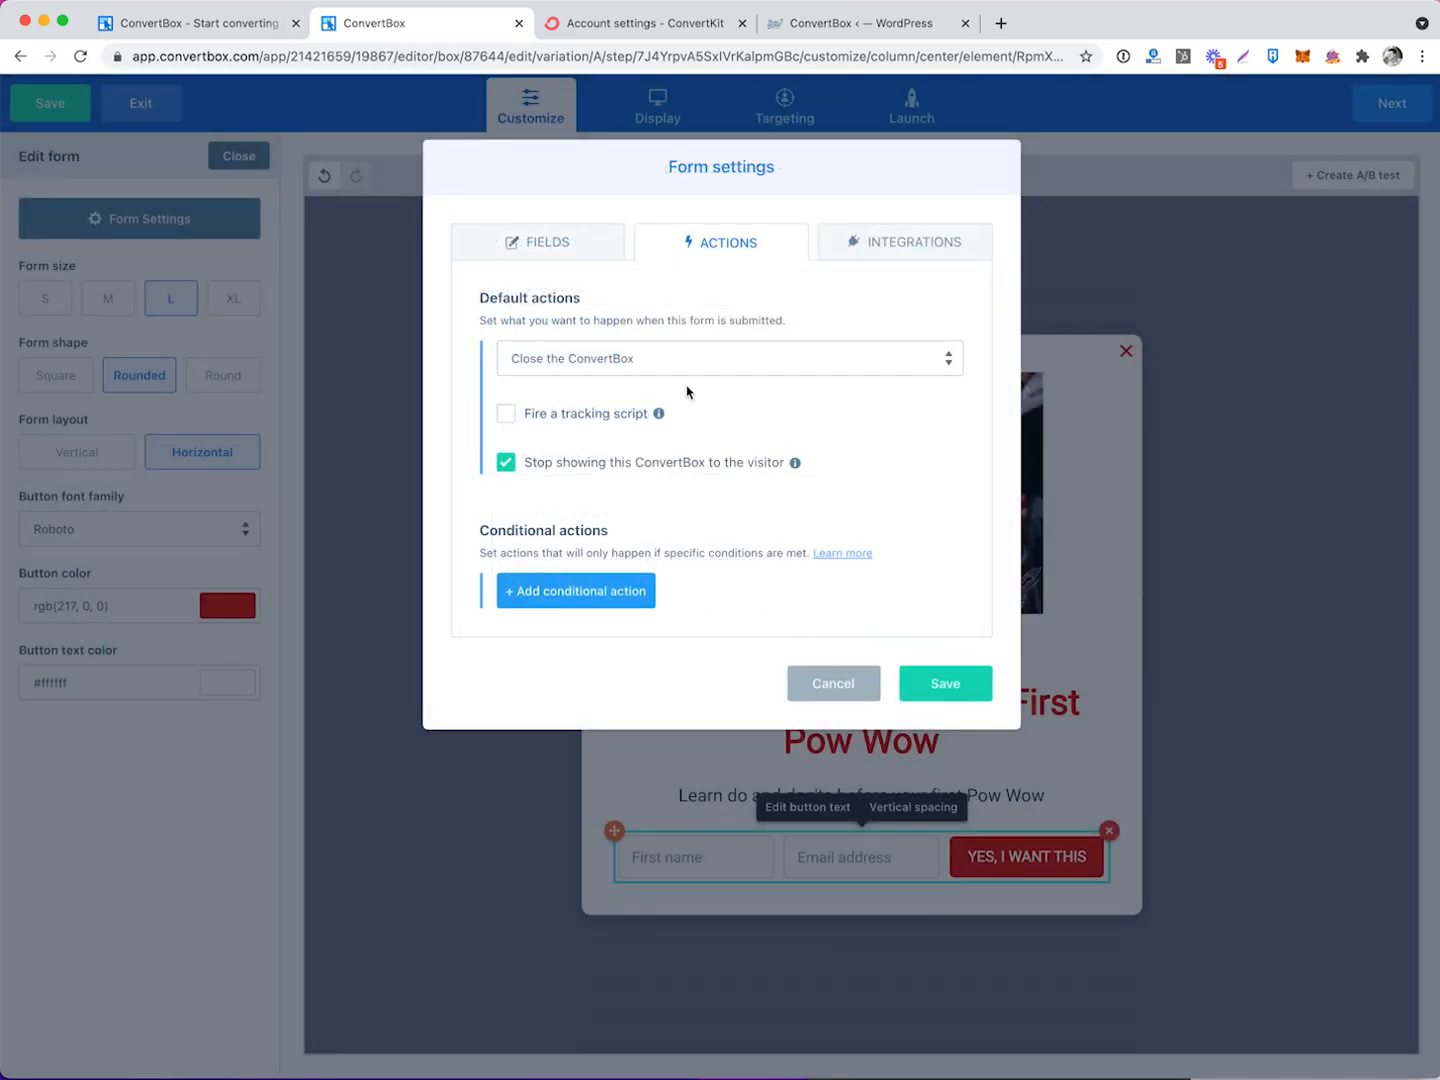
click(890, 246)
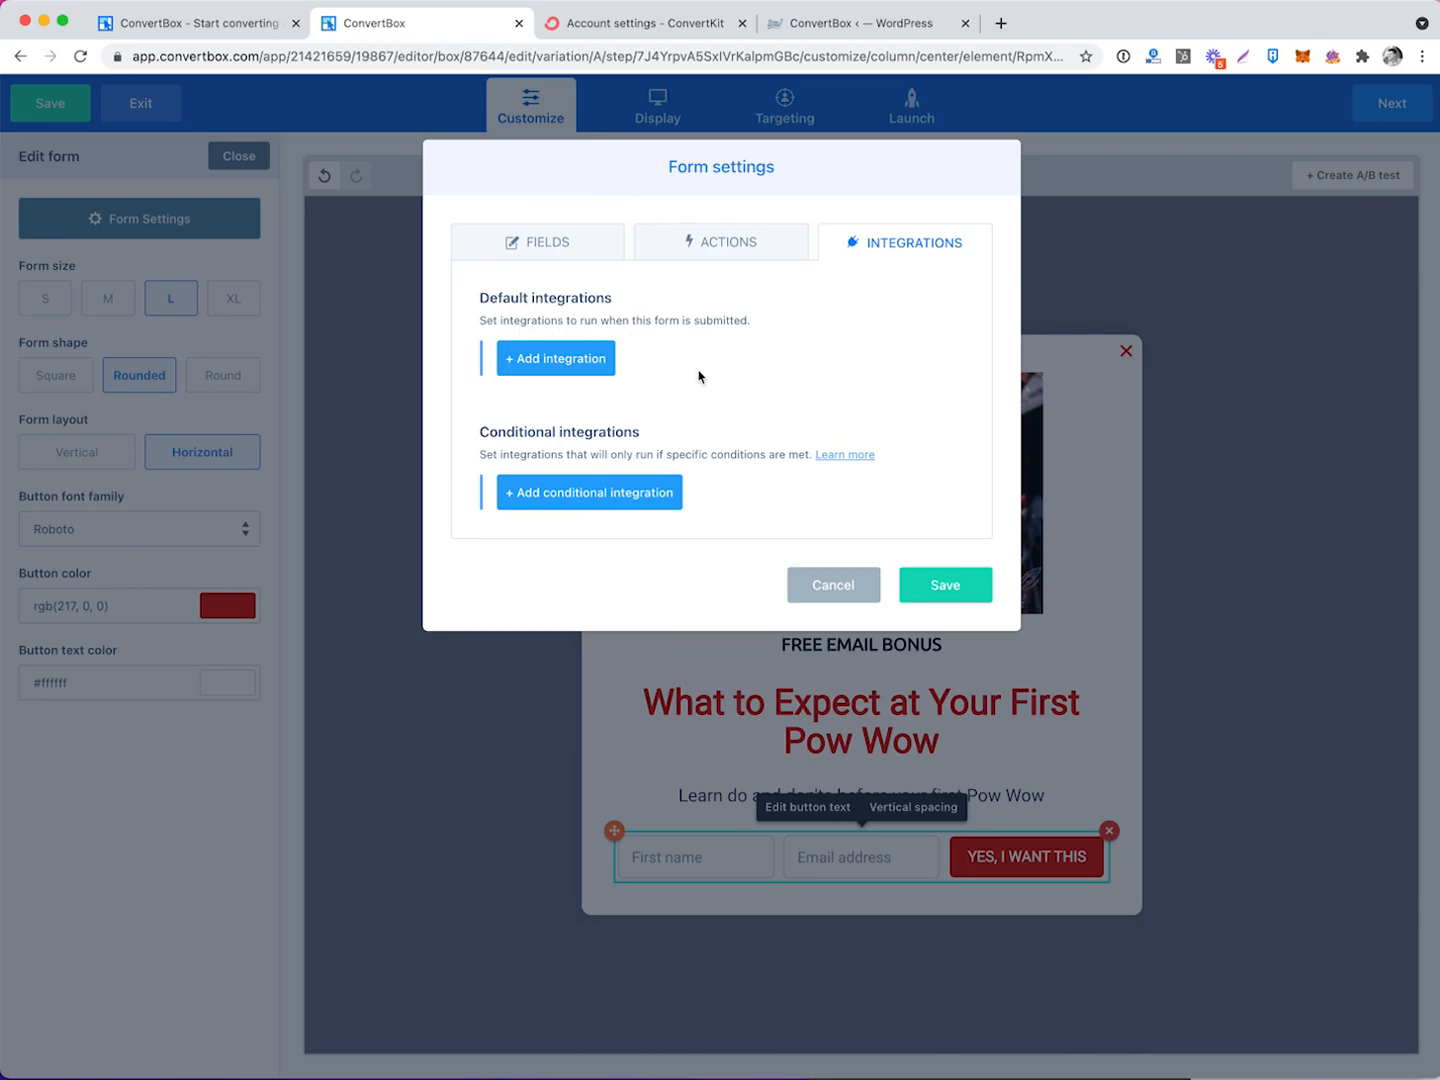
click(567, 366)
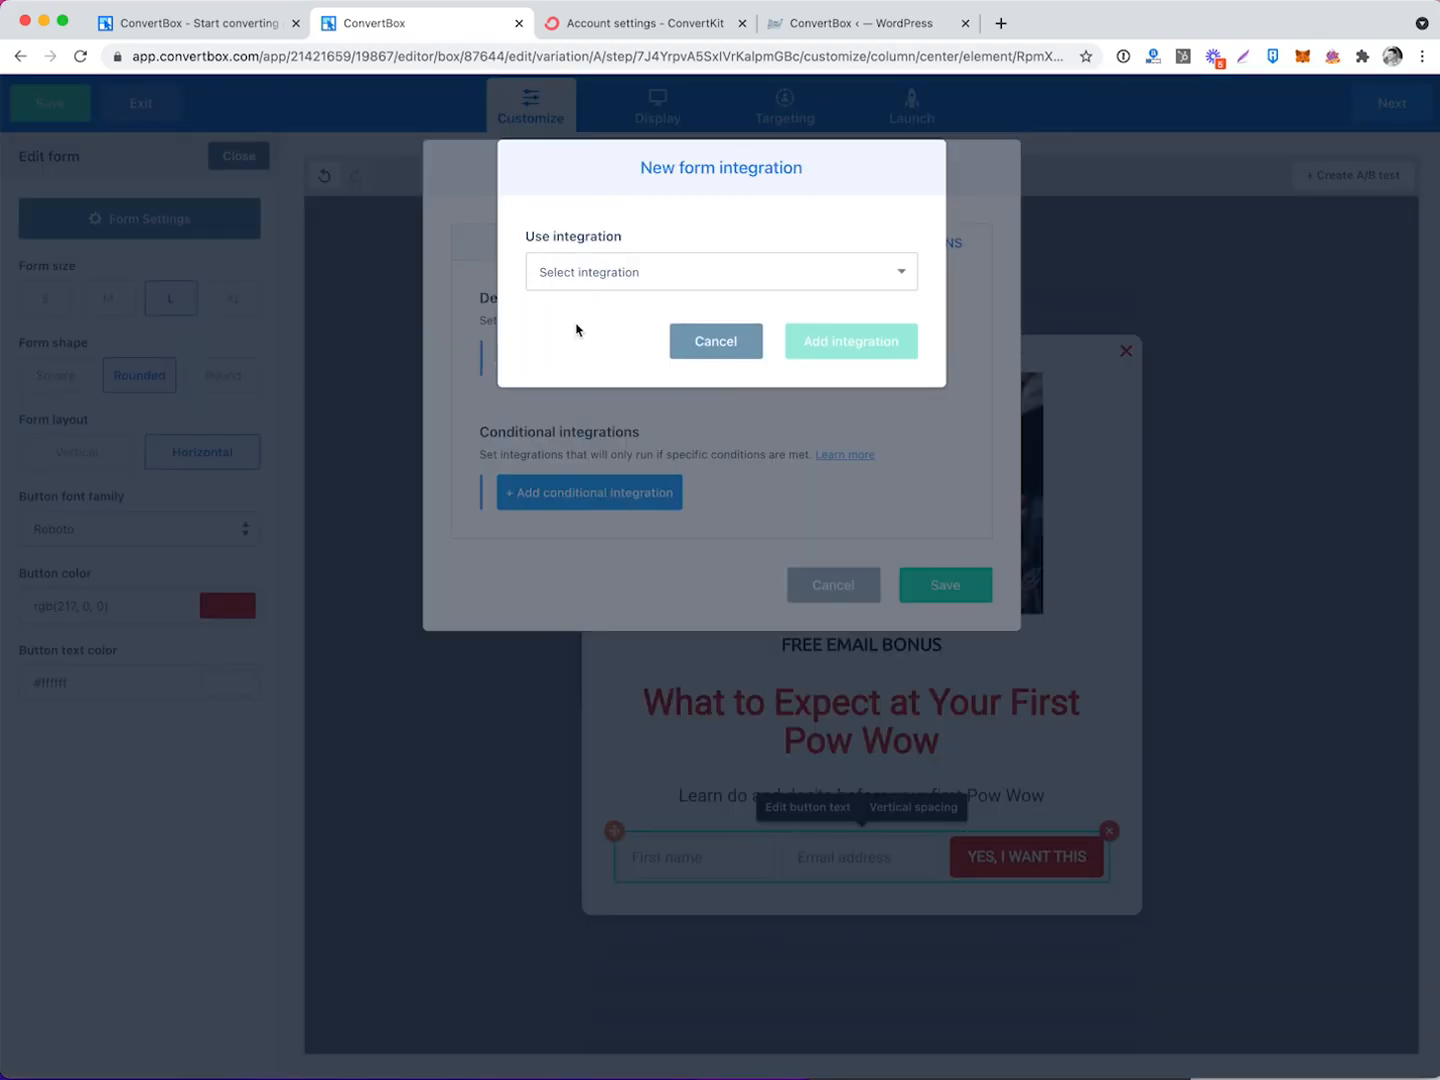
Integrate the PowWows account's 'Add to form' with Pow Wows 101 QSG (CONVERTBOX POPUP), then save.
click(608, 283)
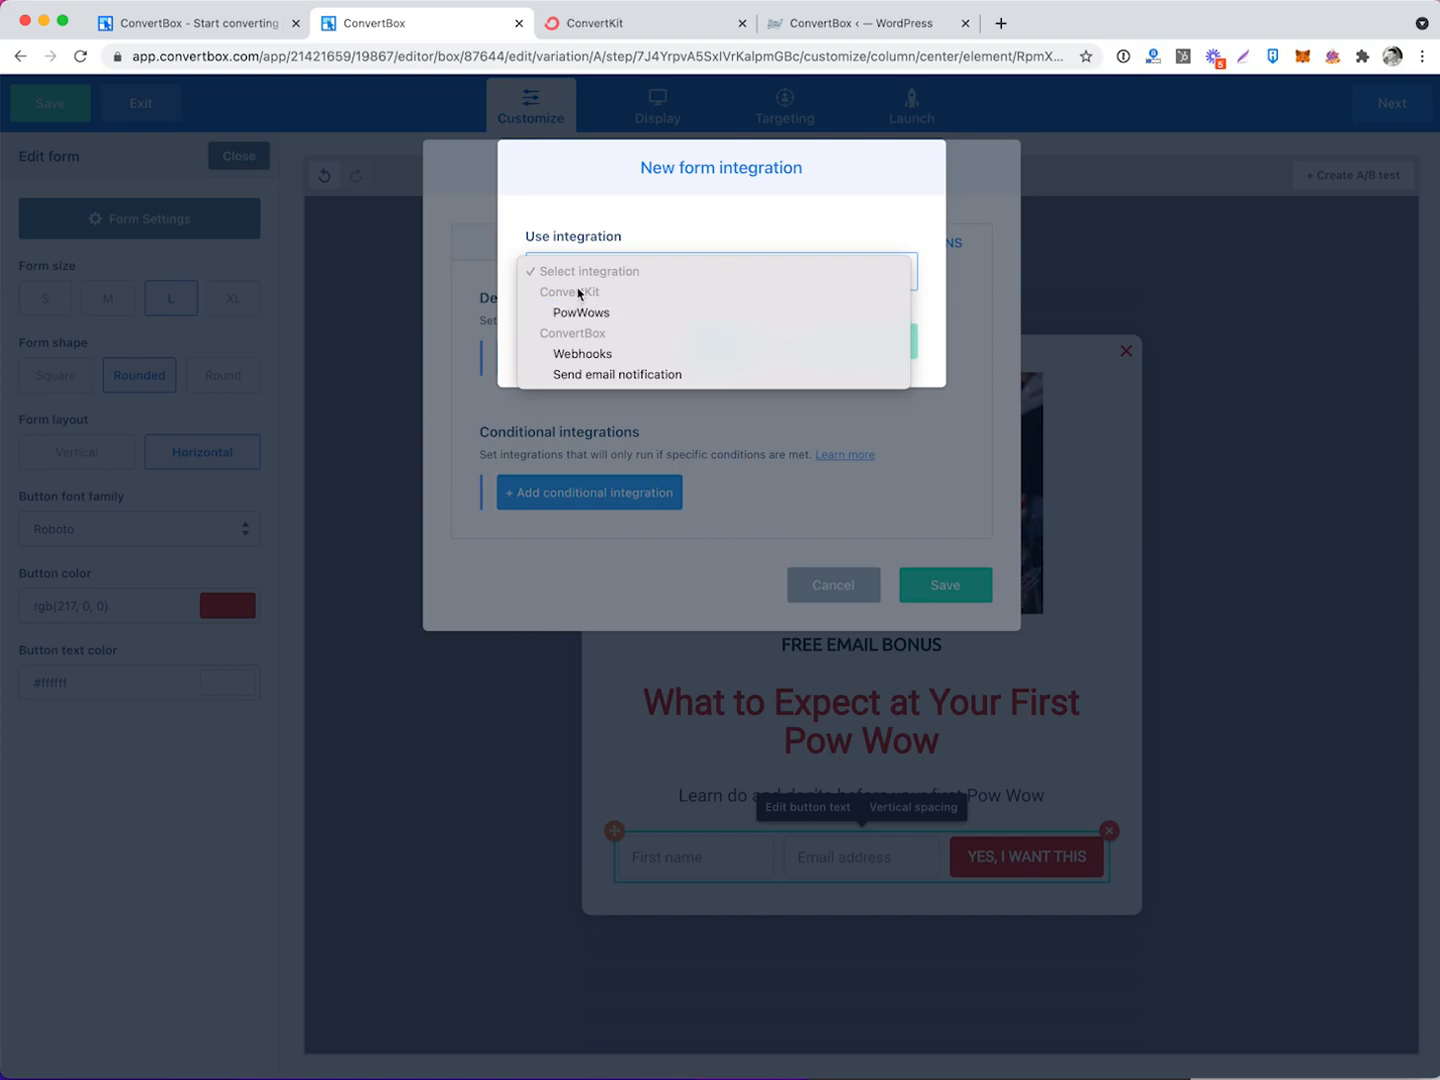
click(585, 312)
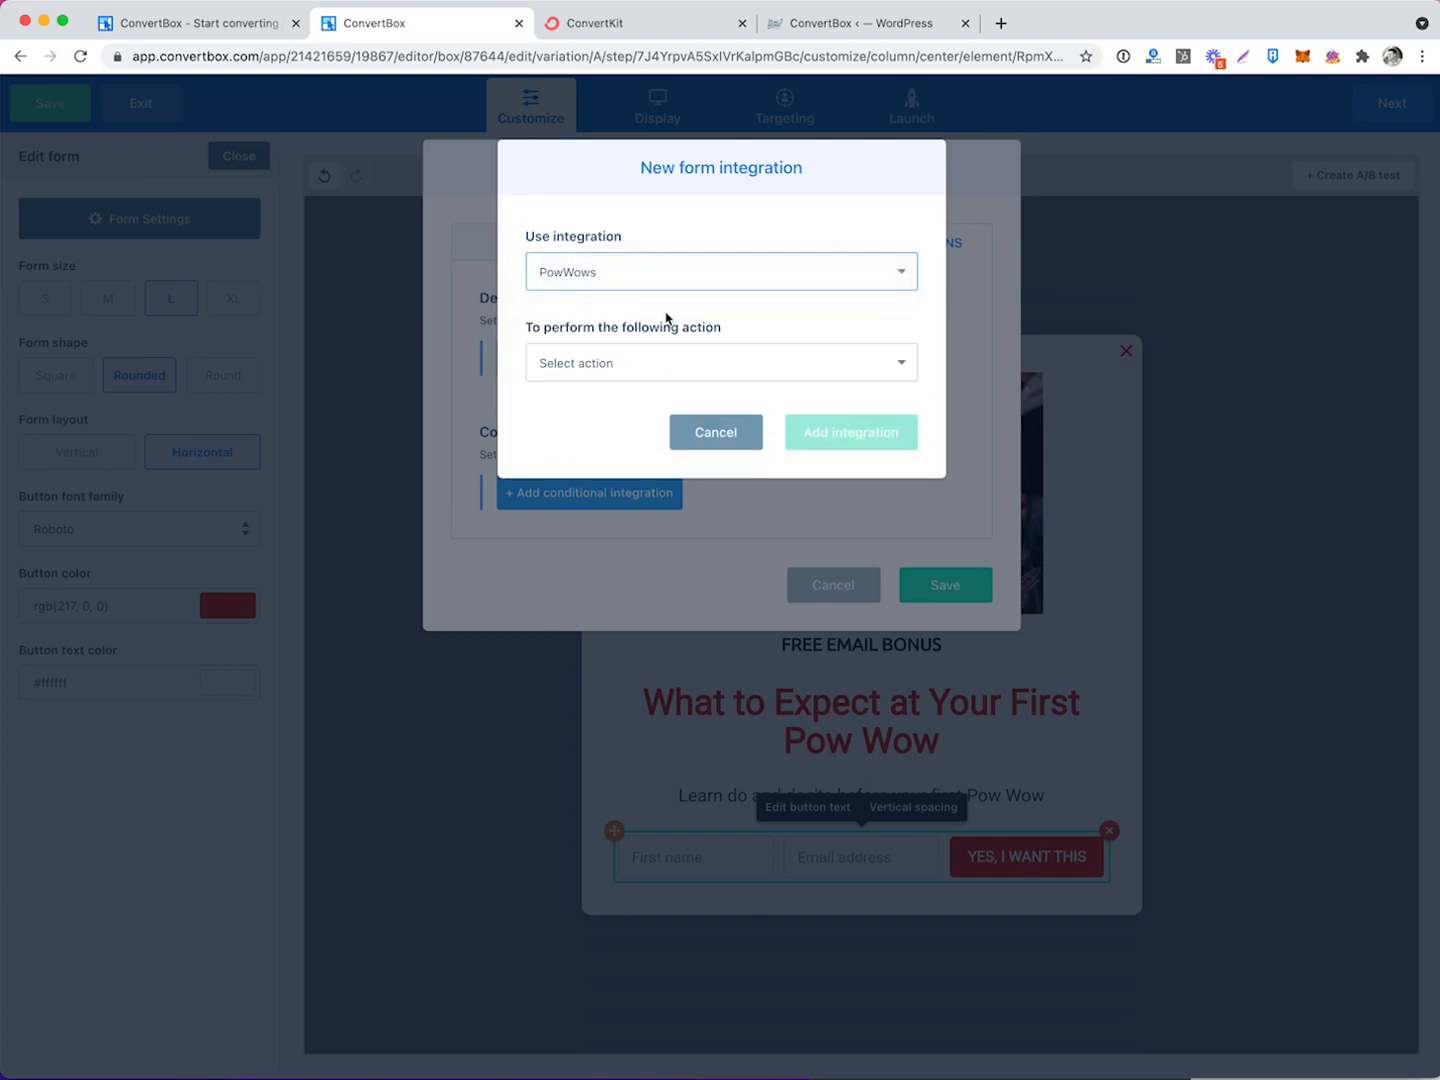
click(700, 373)
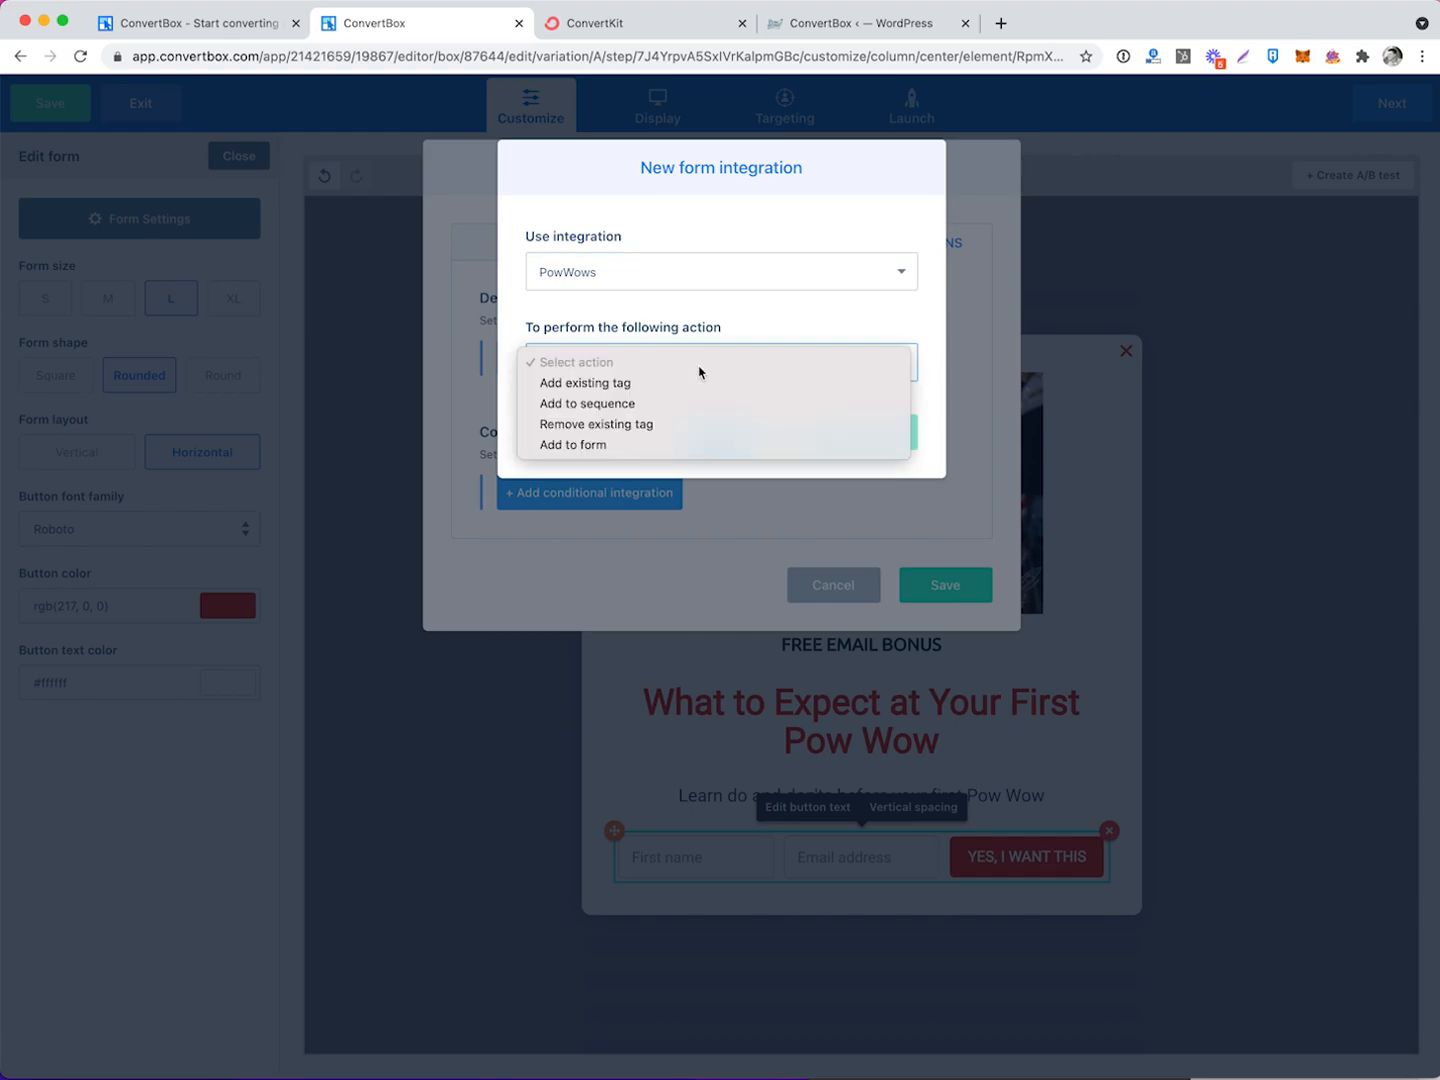
click(619, 445)
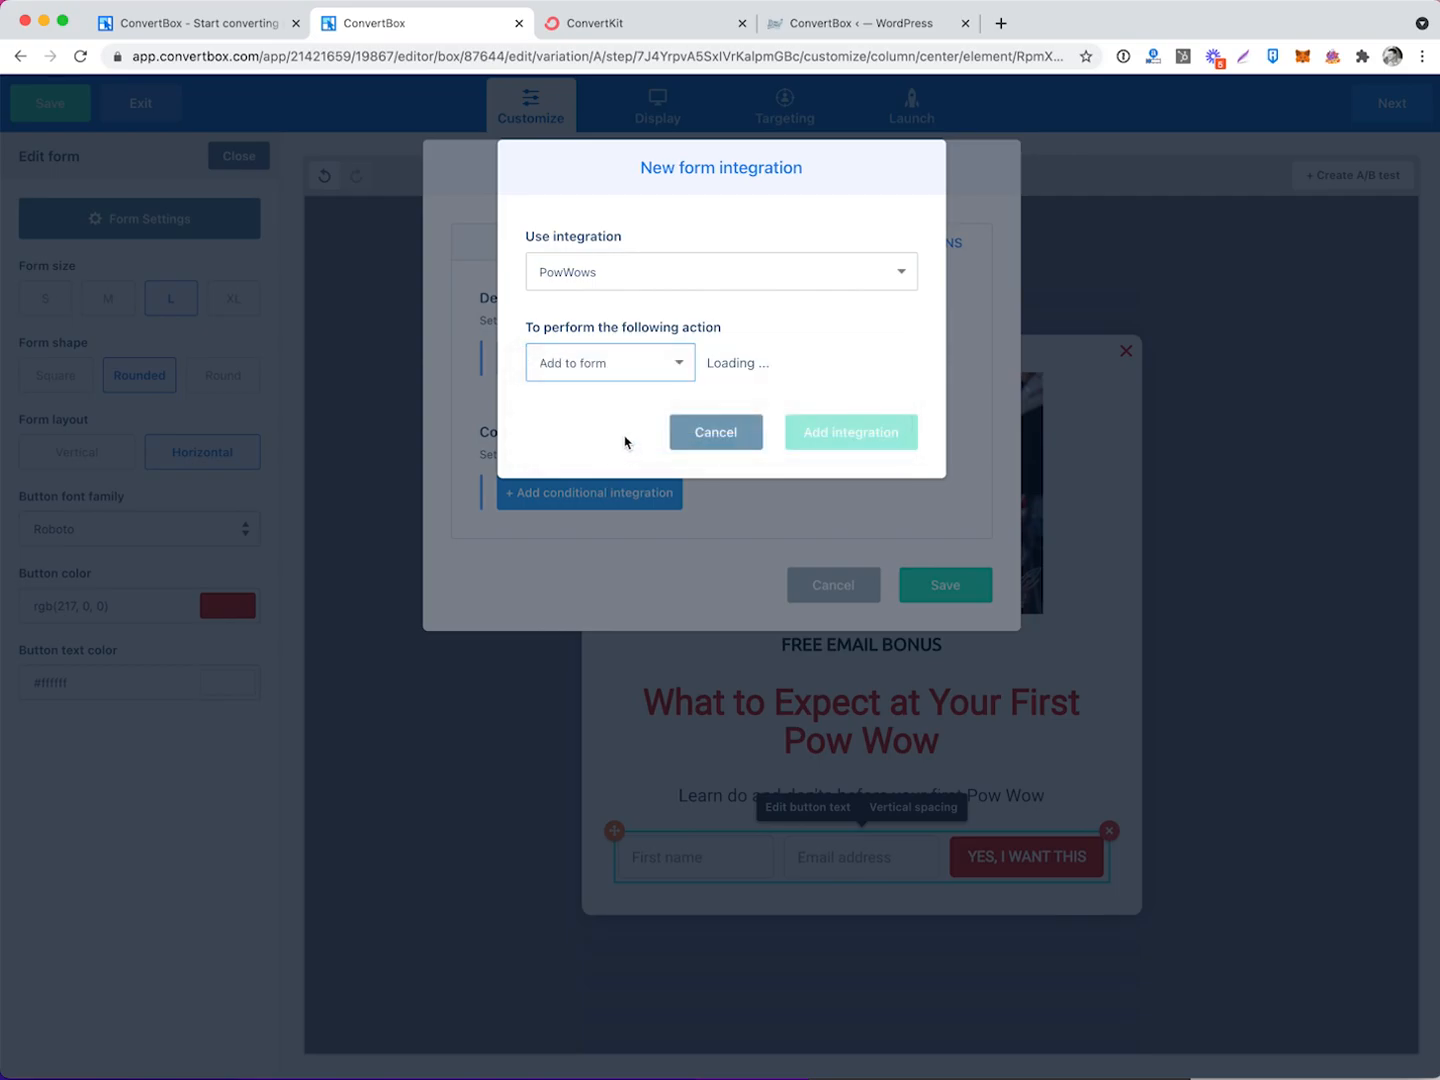
click(802, 364)
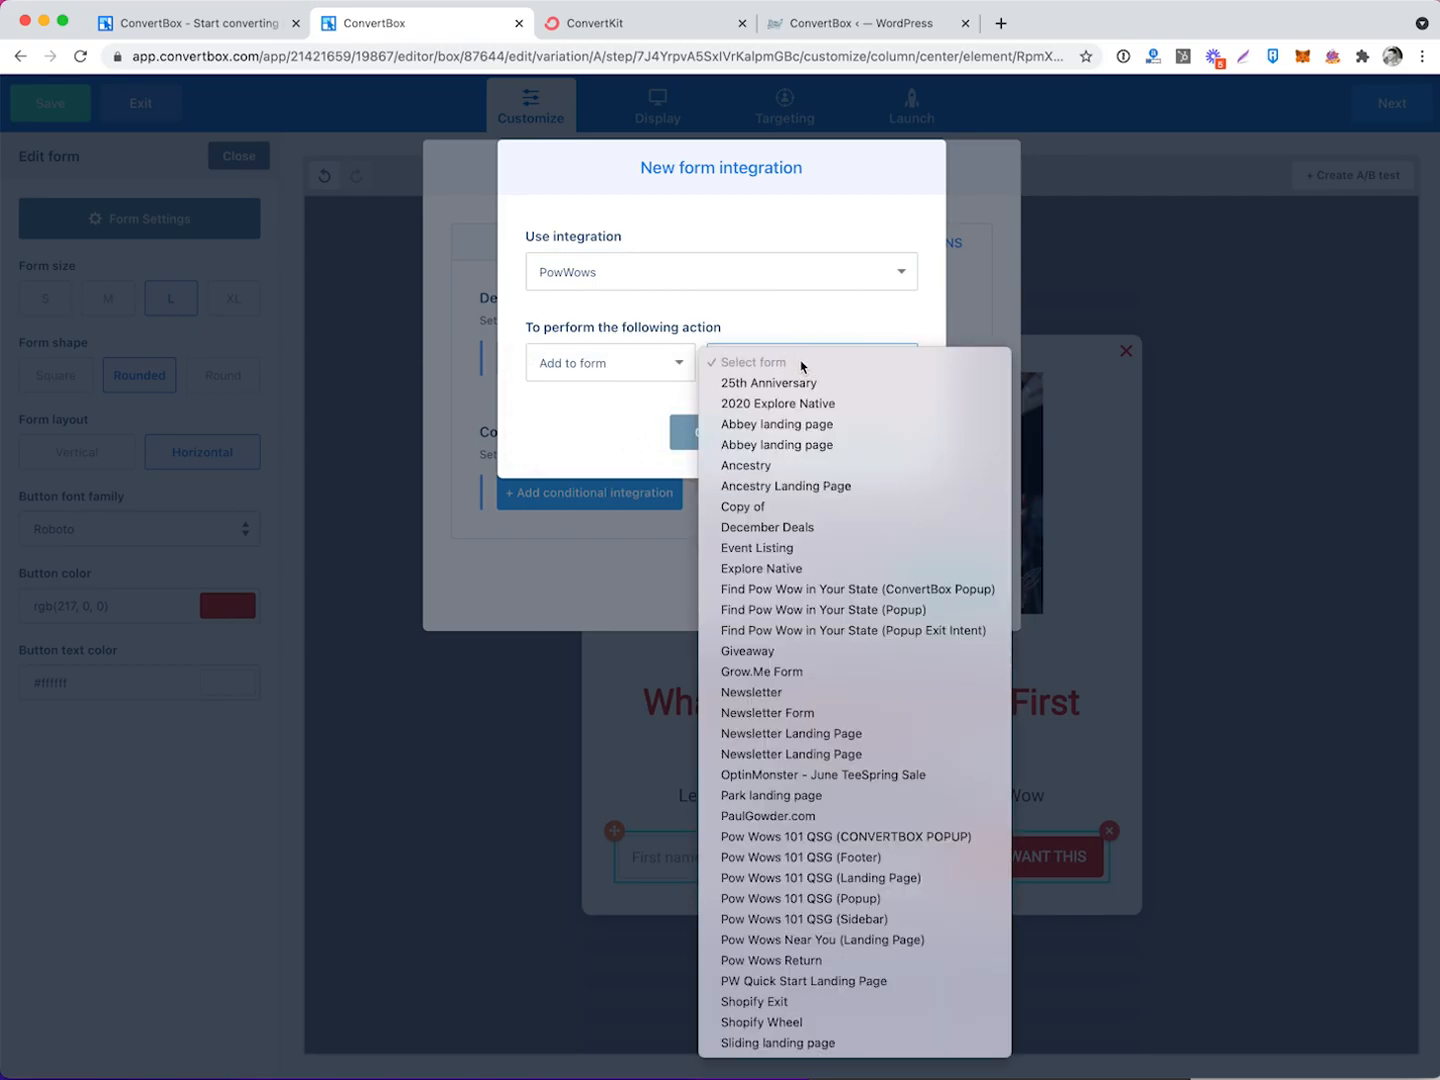
click(880, 838)
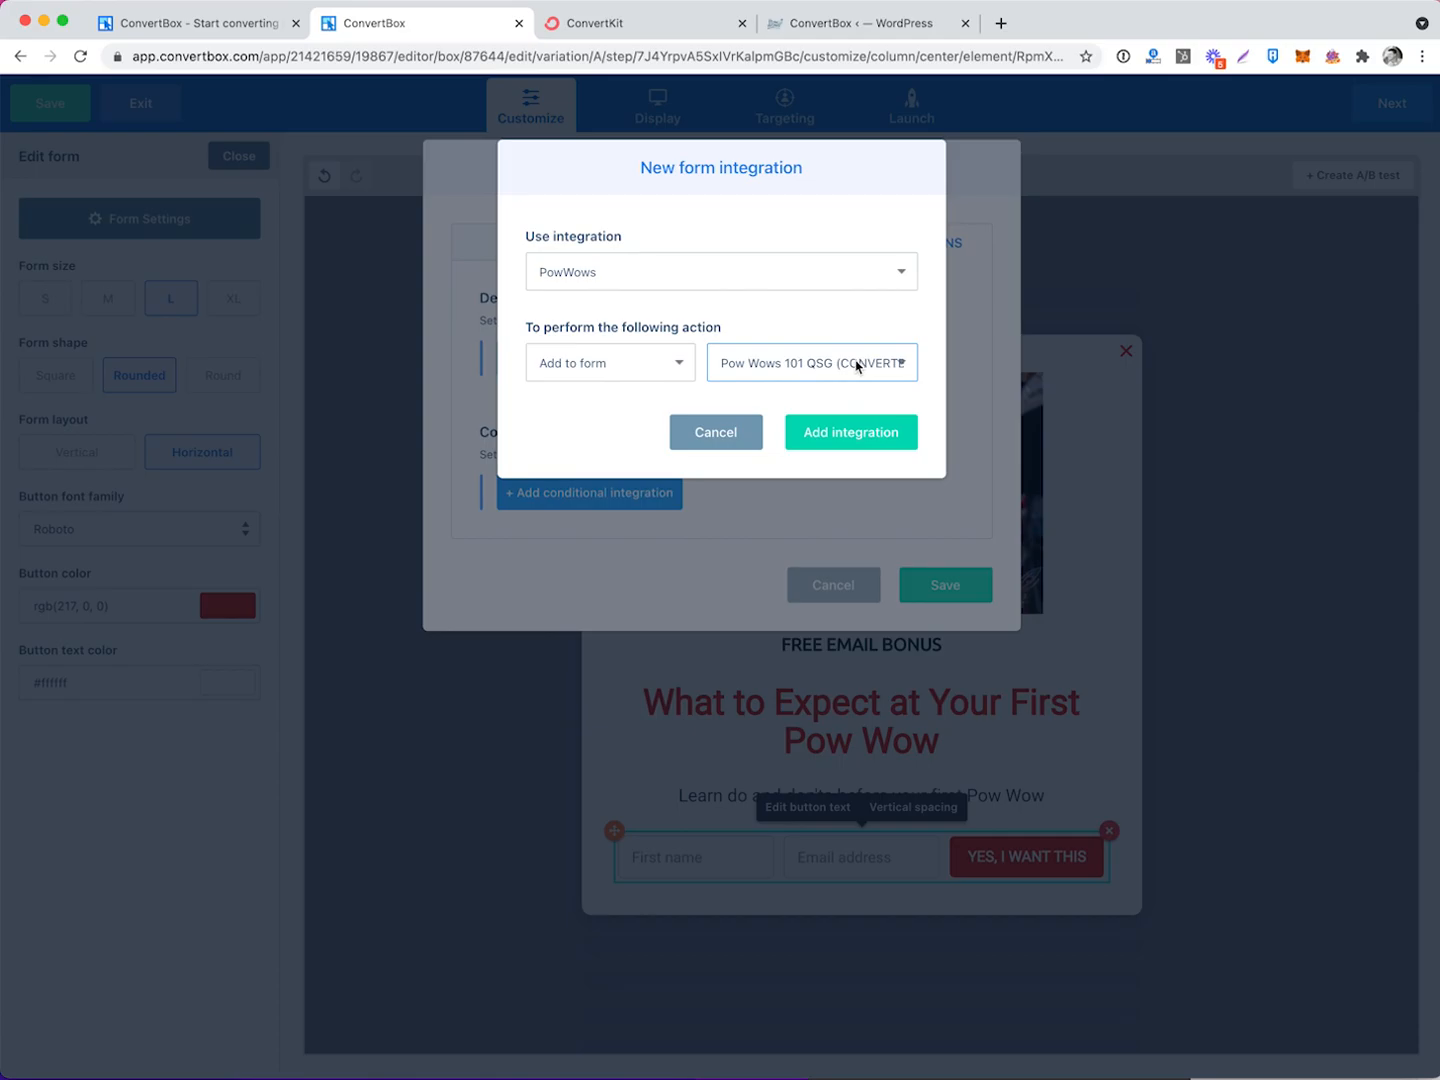
click(849, 440)
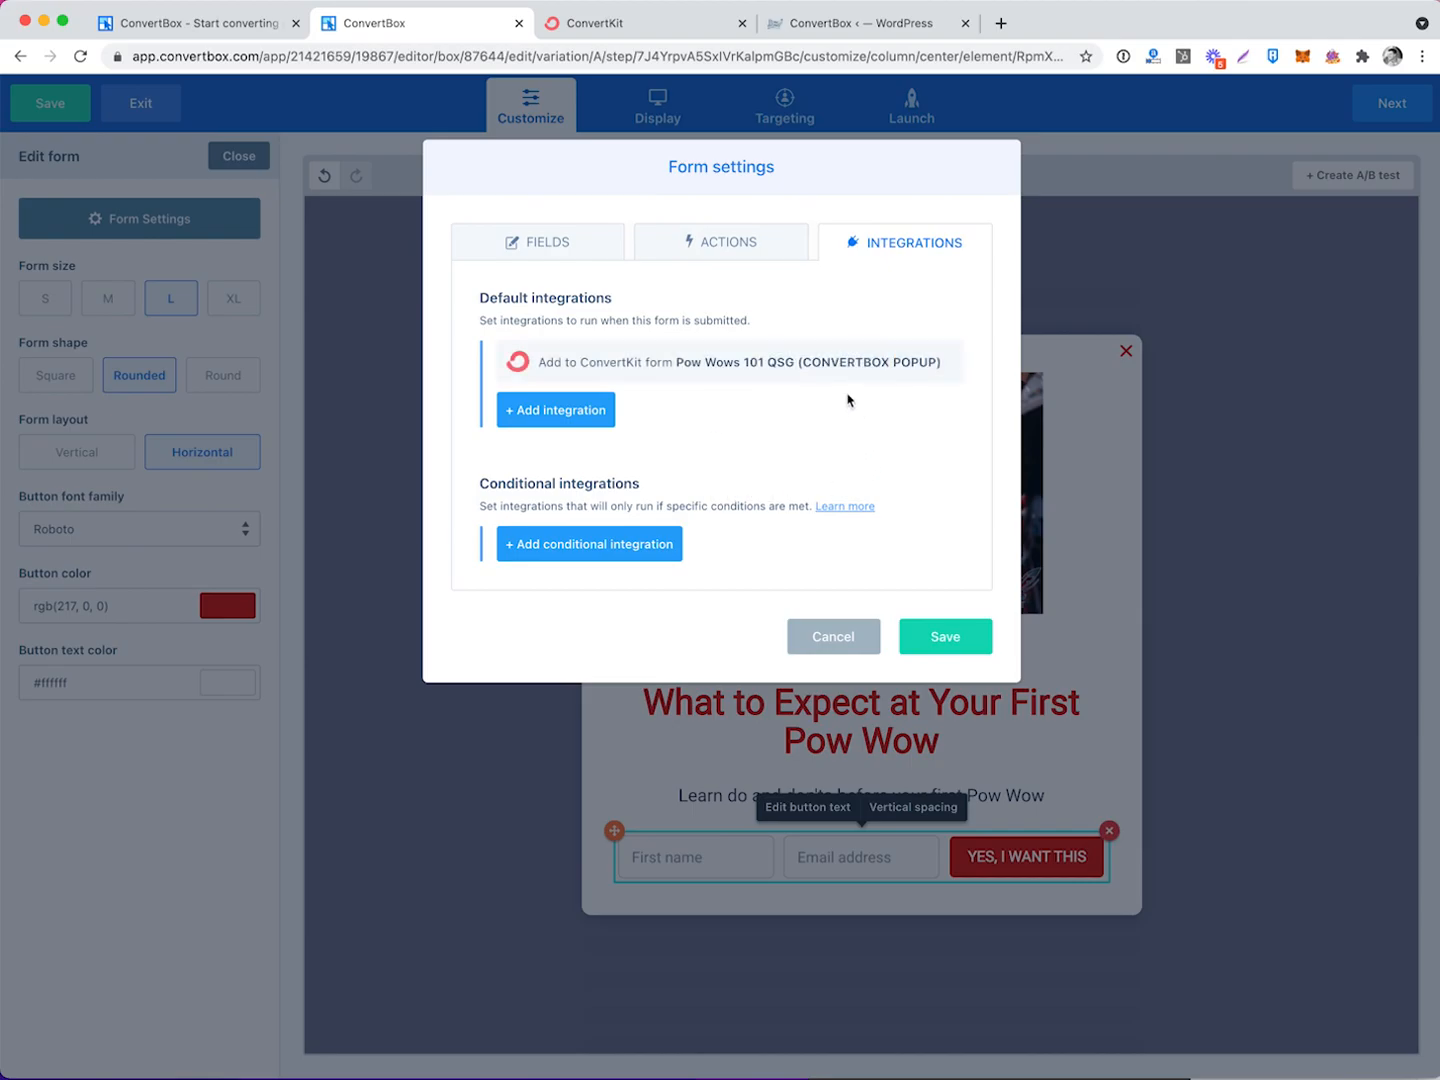
click(917, 659)
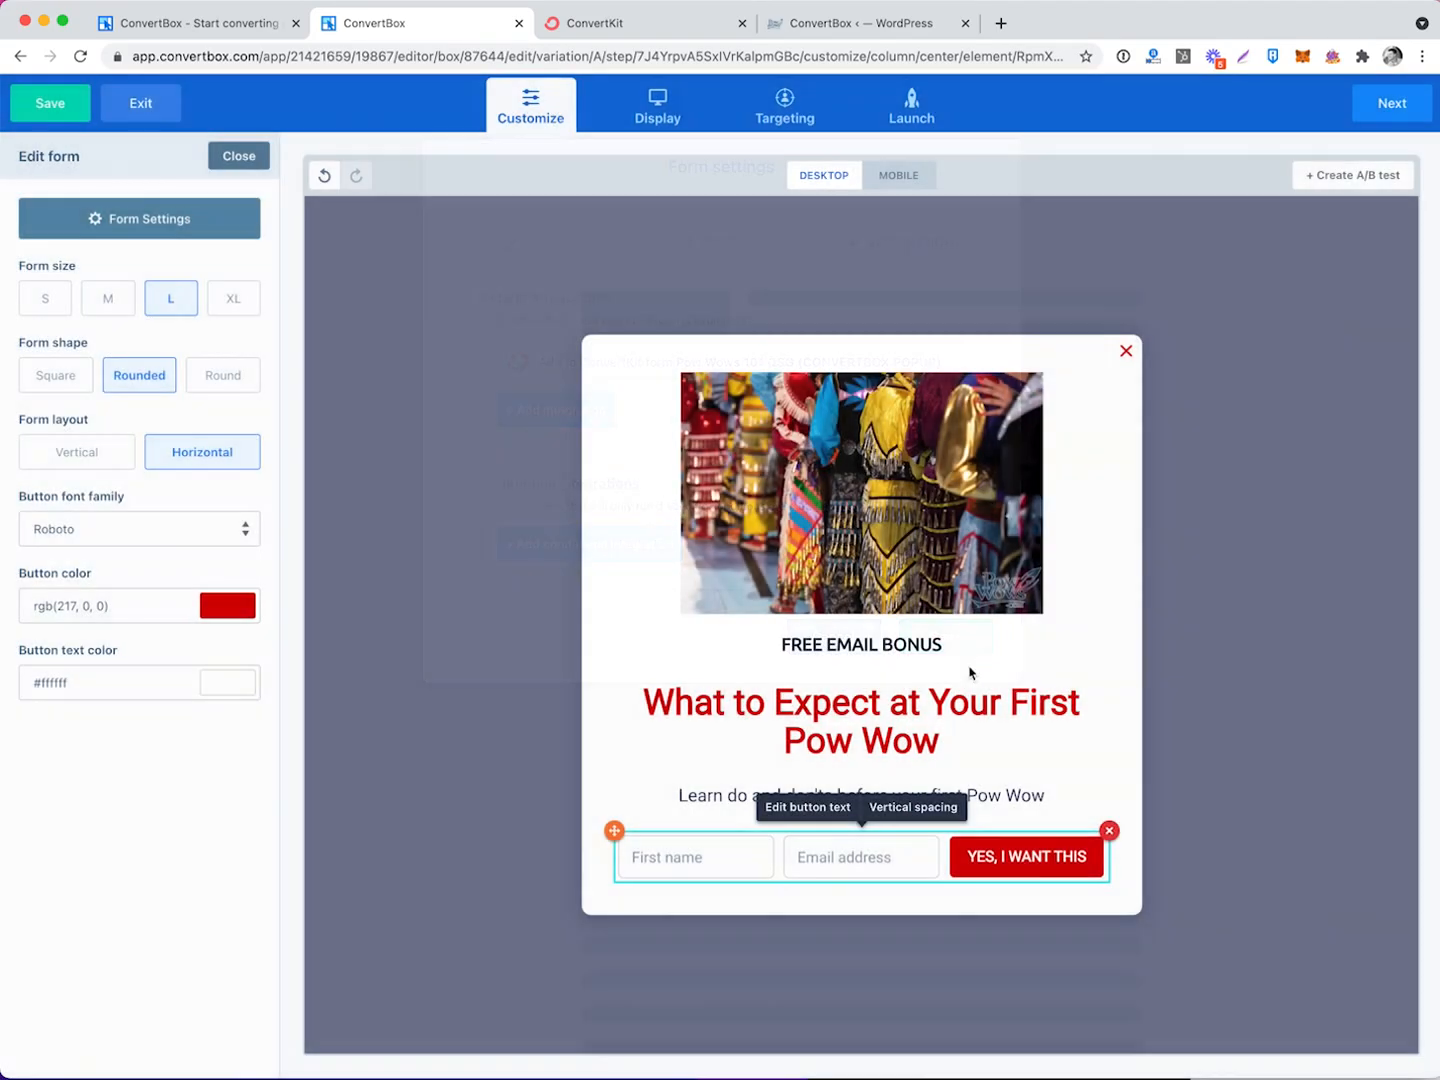
click(657, 99)
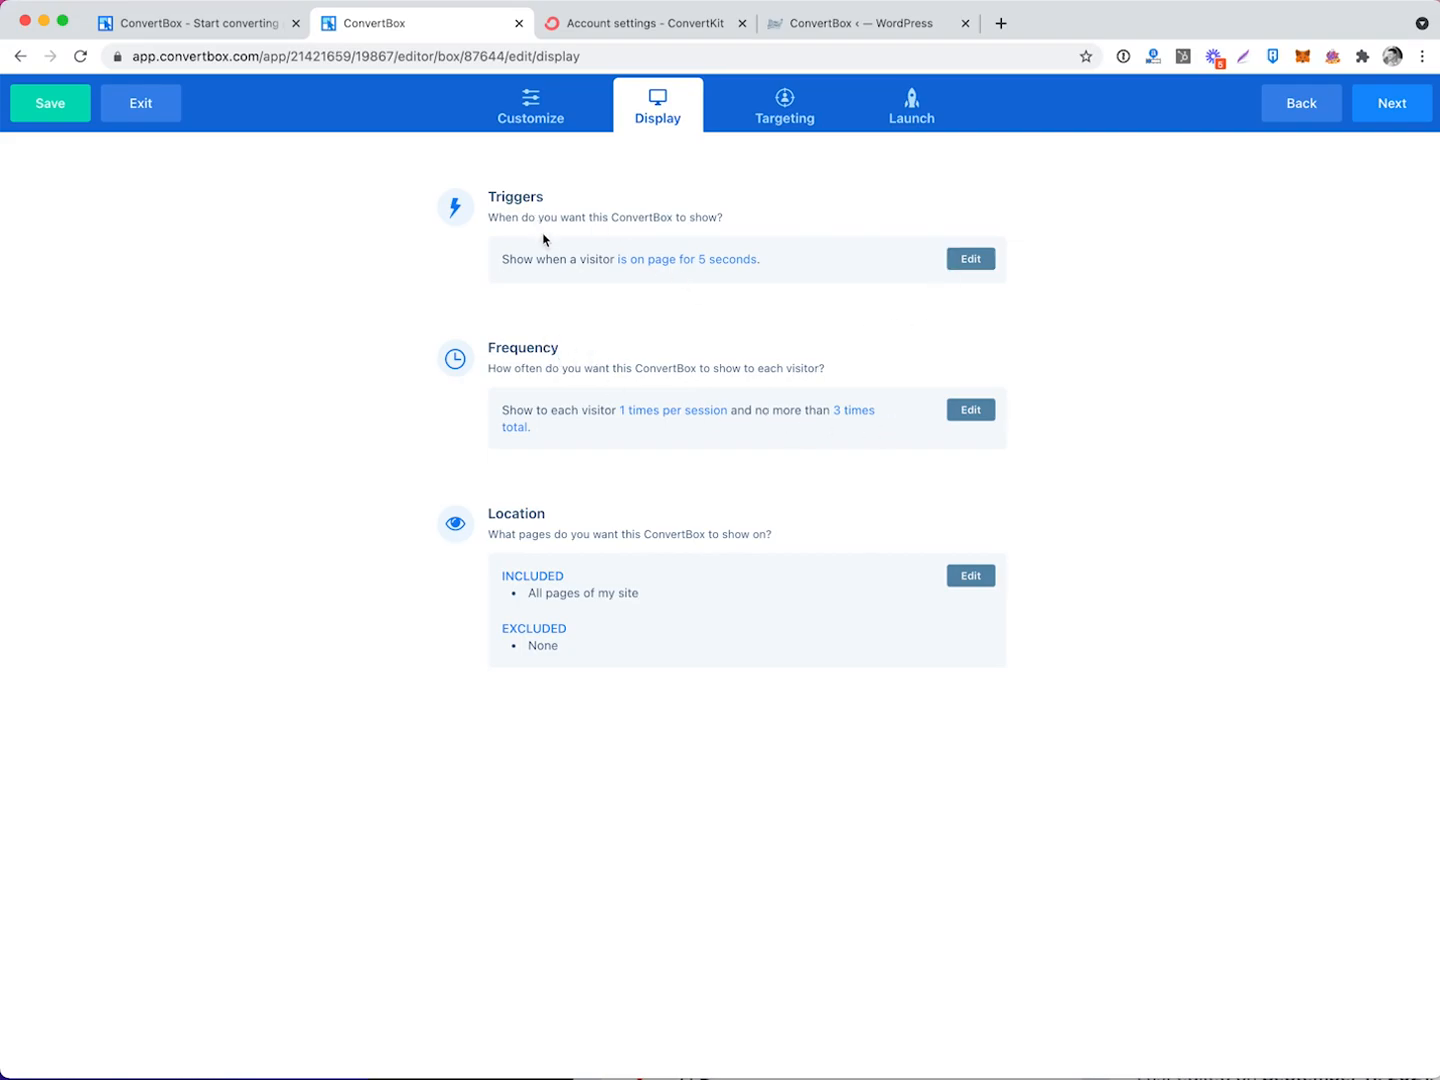
Set the trigger to 10 seconds time on page, with scrolling and page abandonment left off.
click(970, 258)
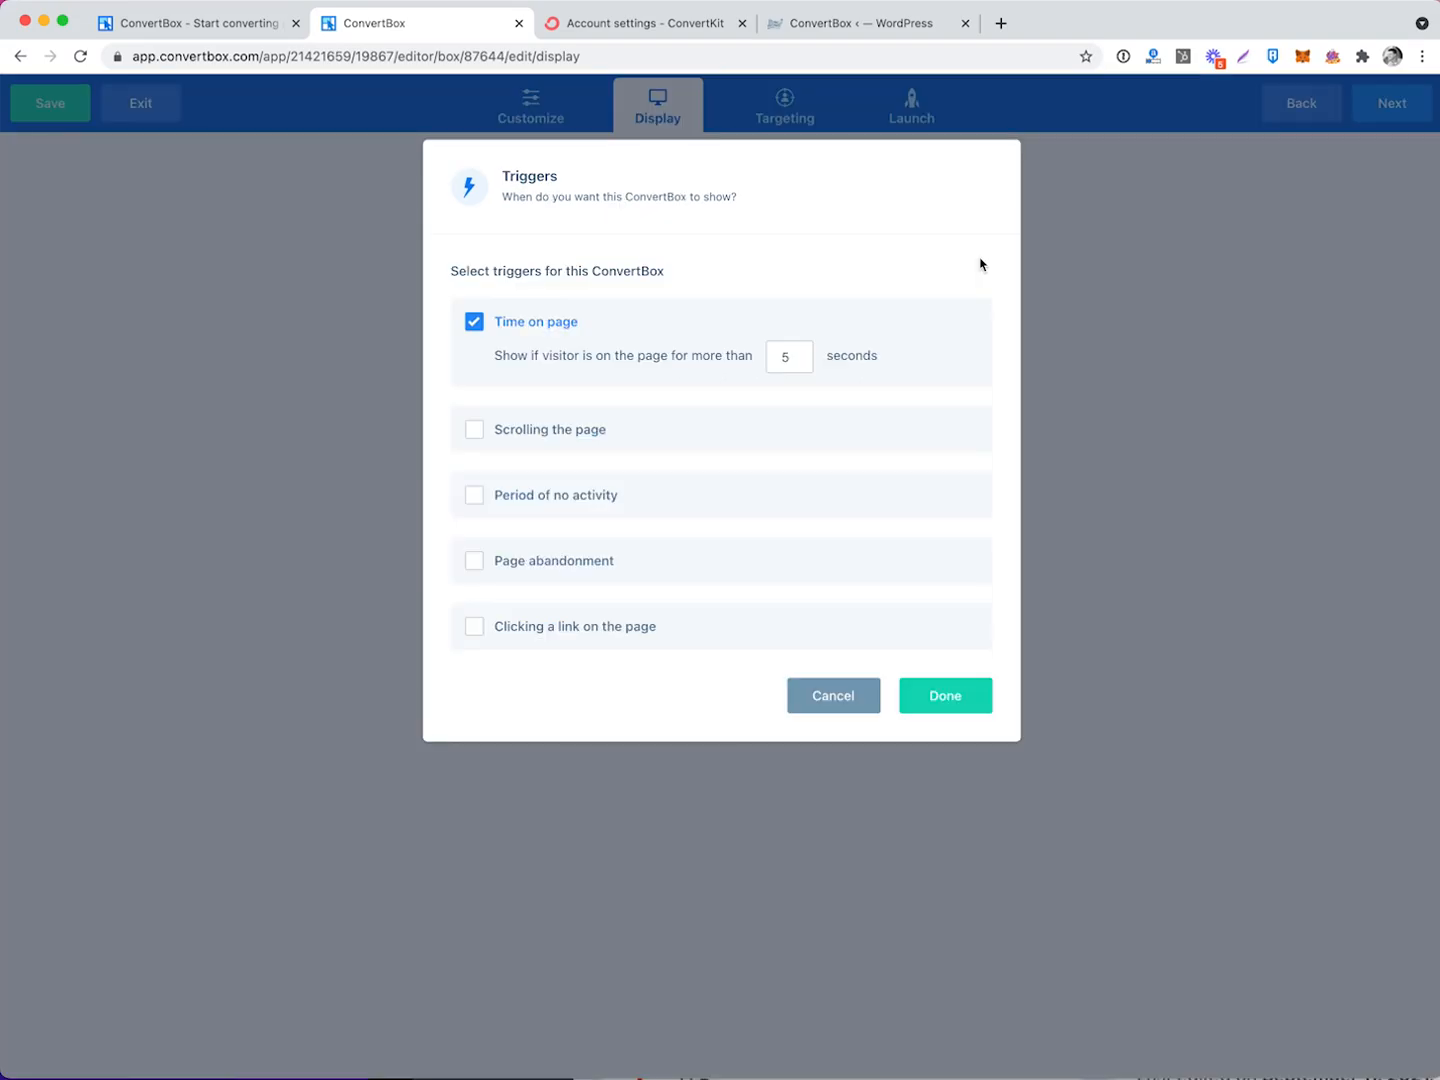
double_click(783, 359)
click(474, 320)
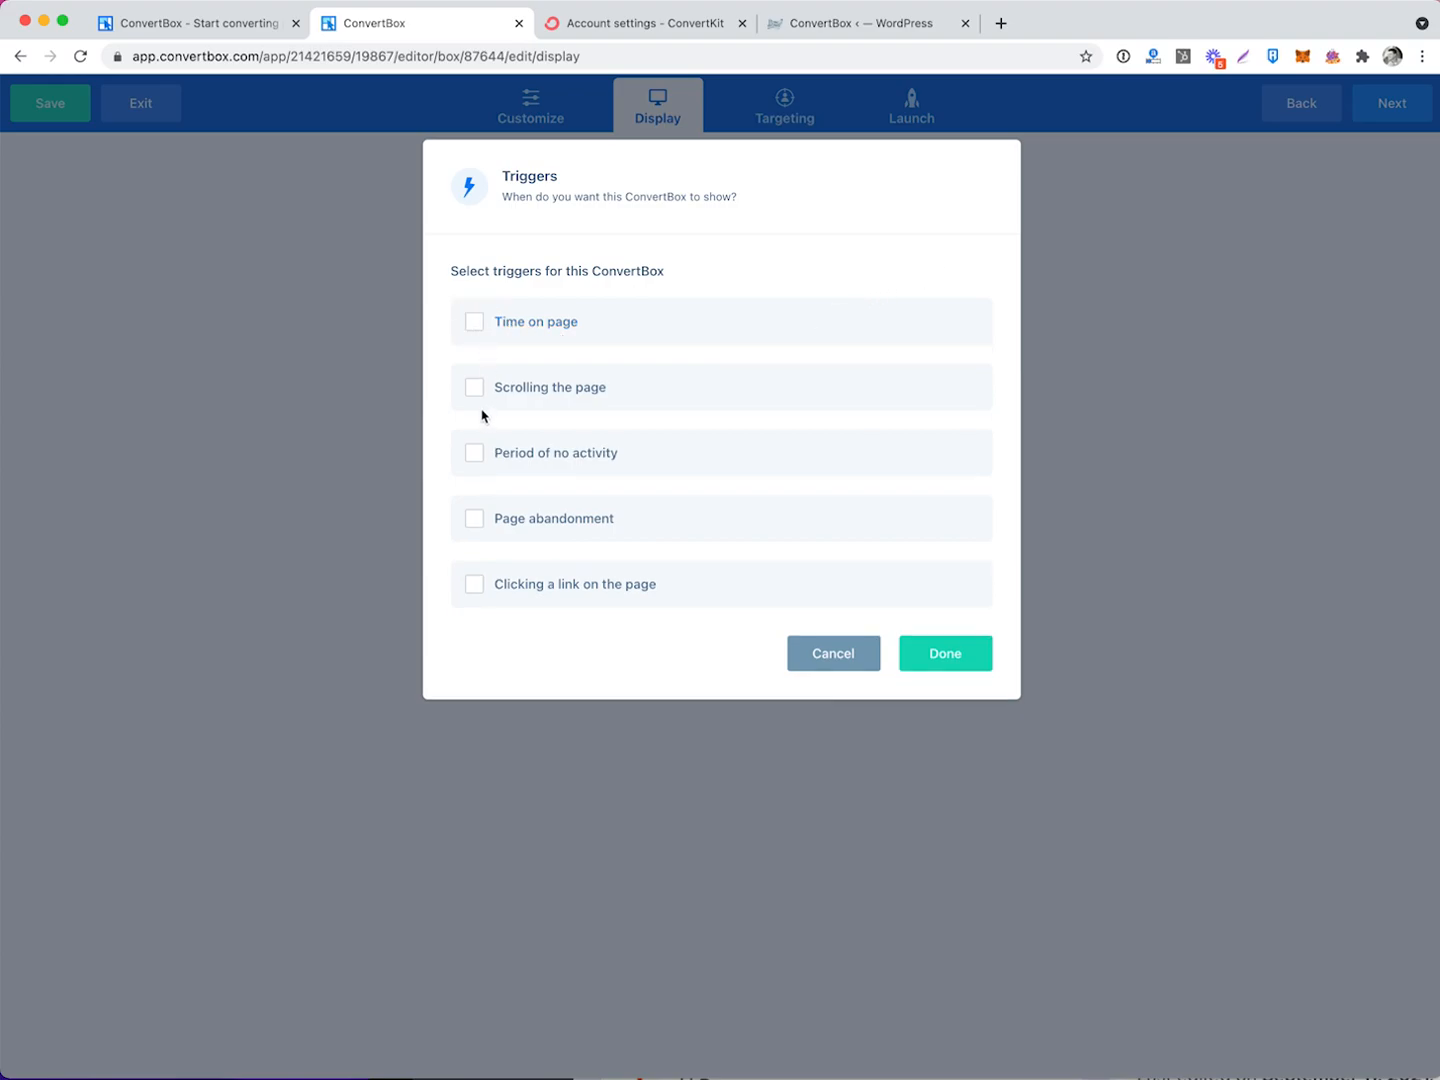
click(474, 387)
click(777, 421)
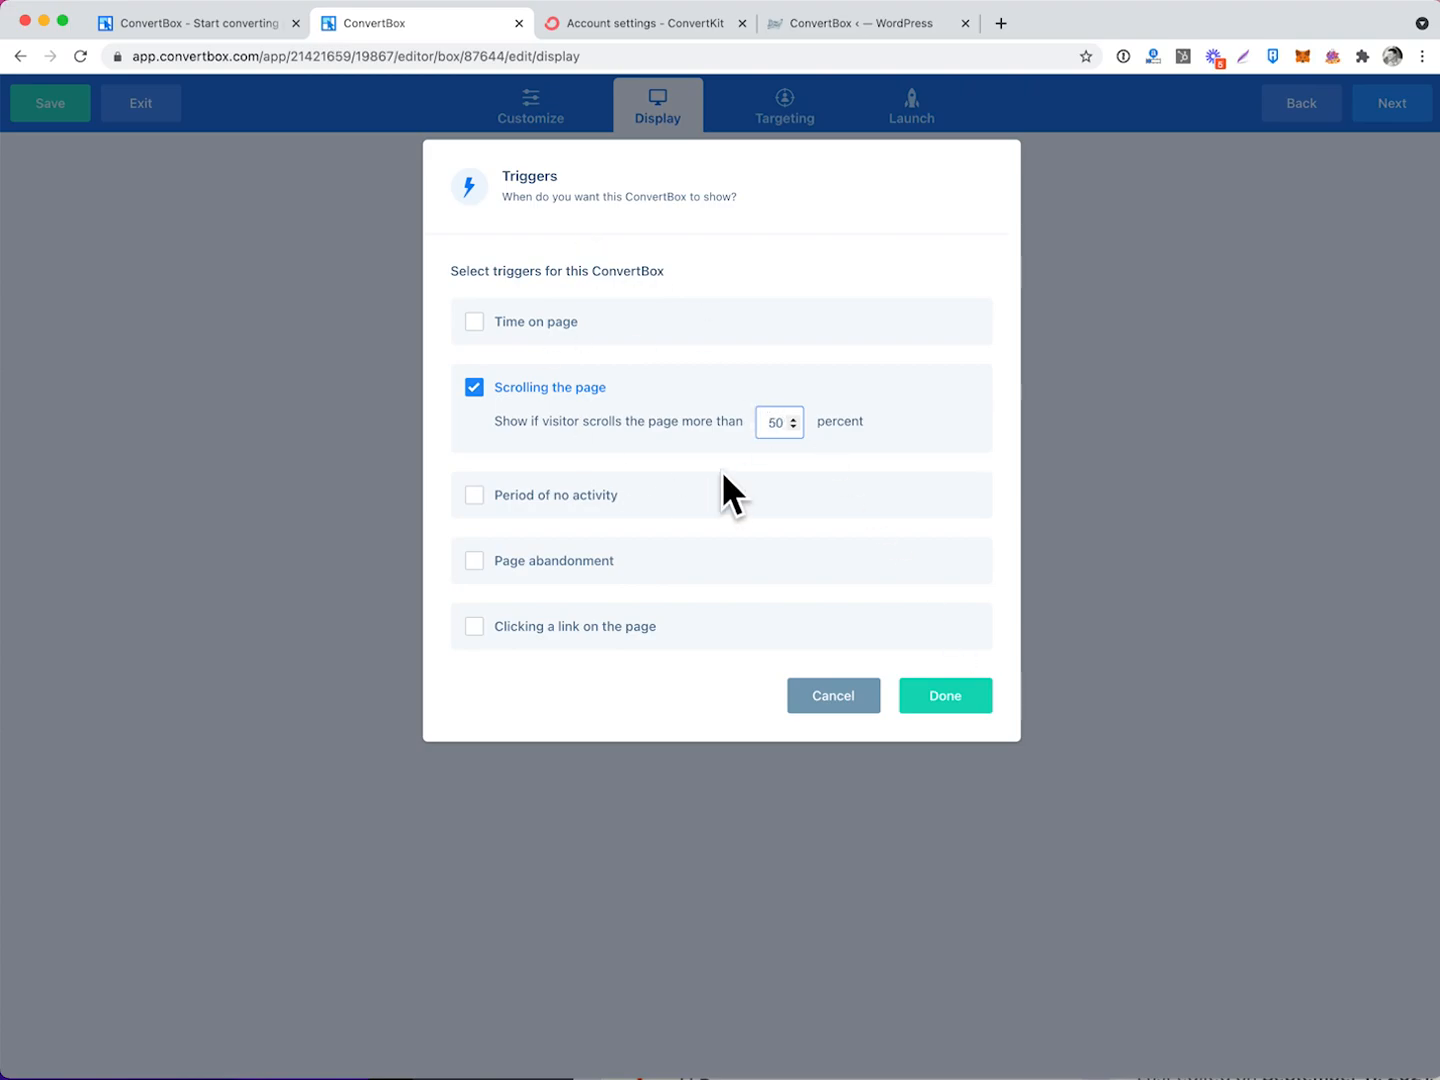
click(474, 387)
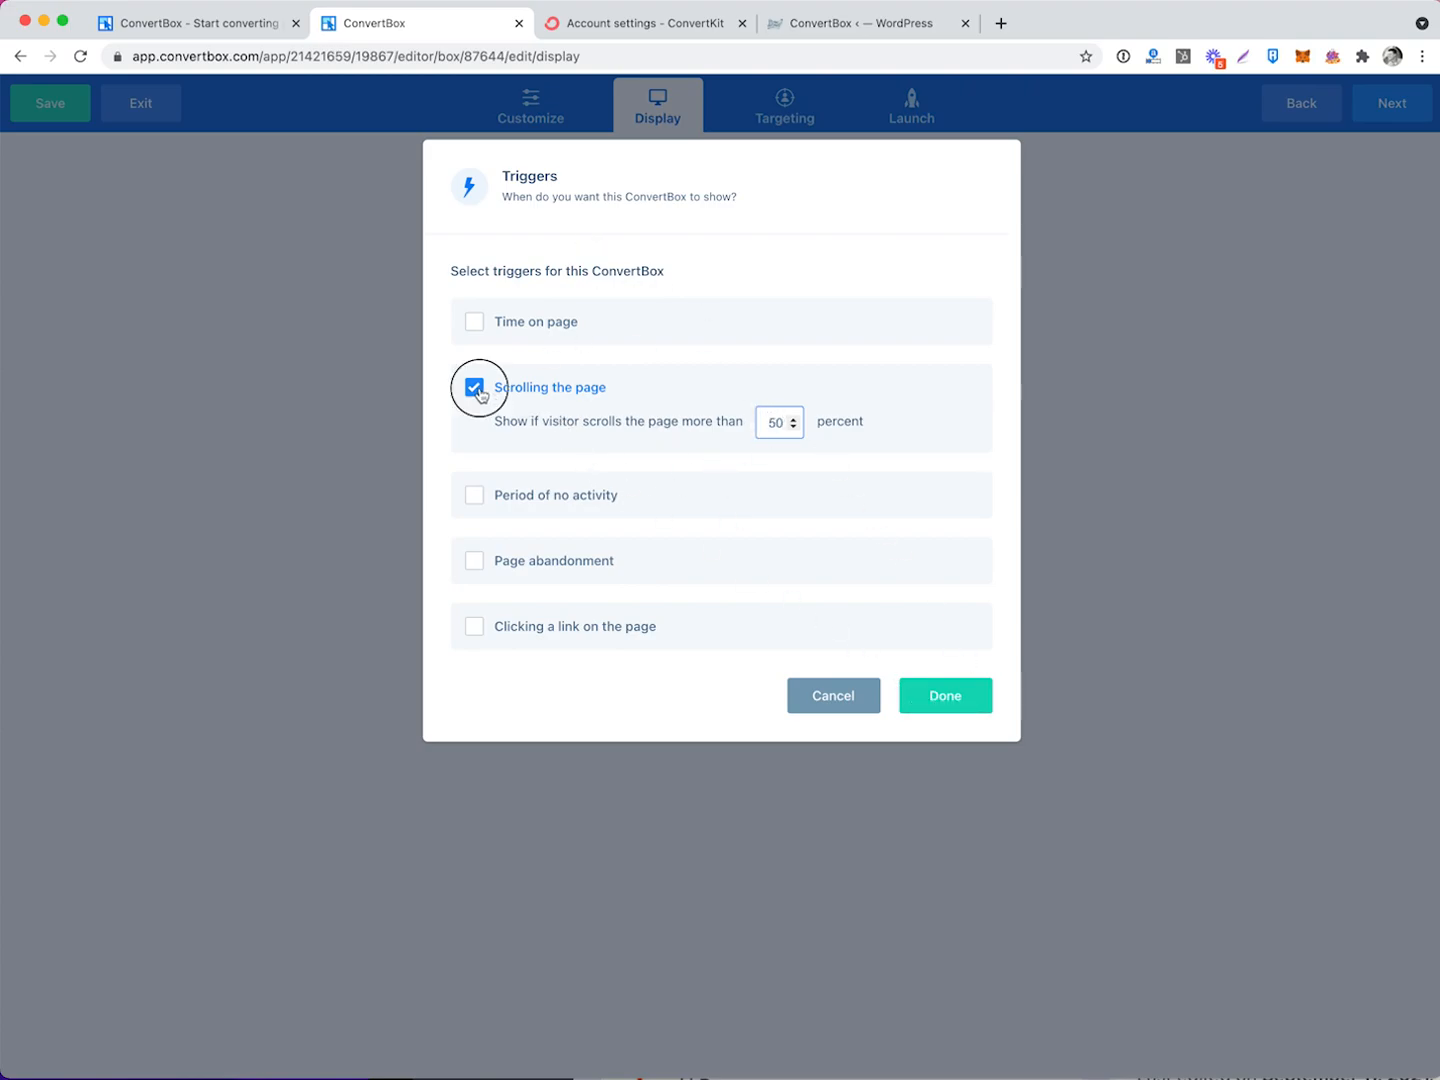
click(475, 323)
double_click(795, 356)
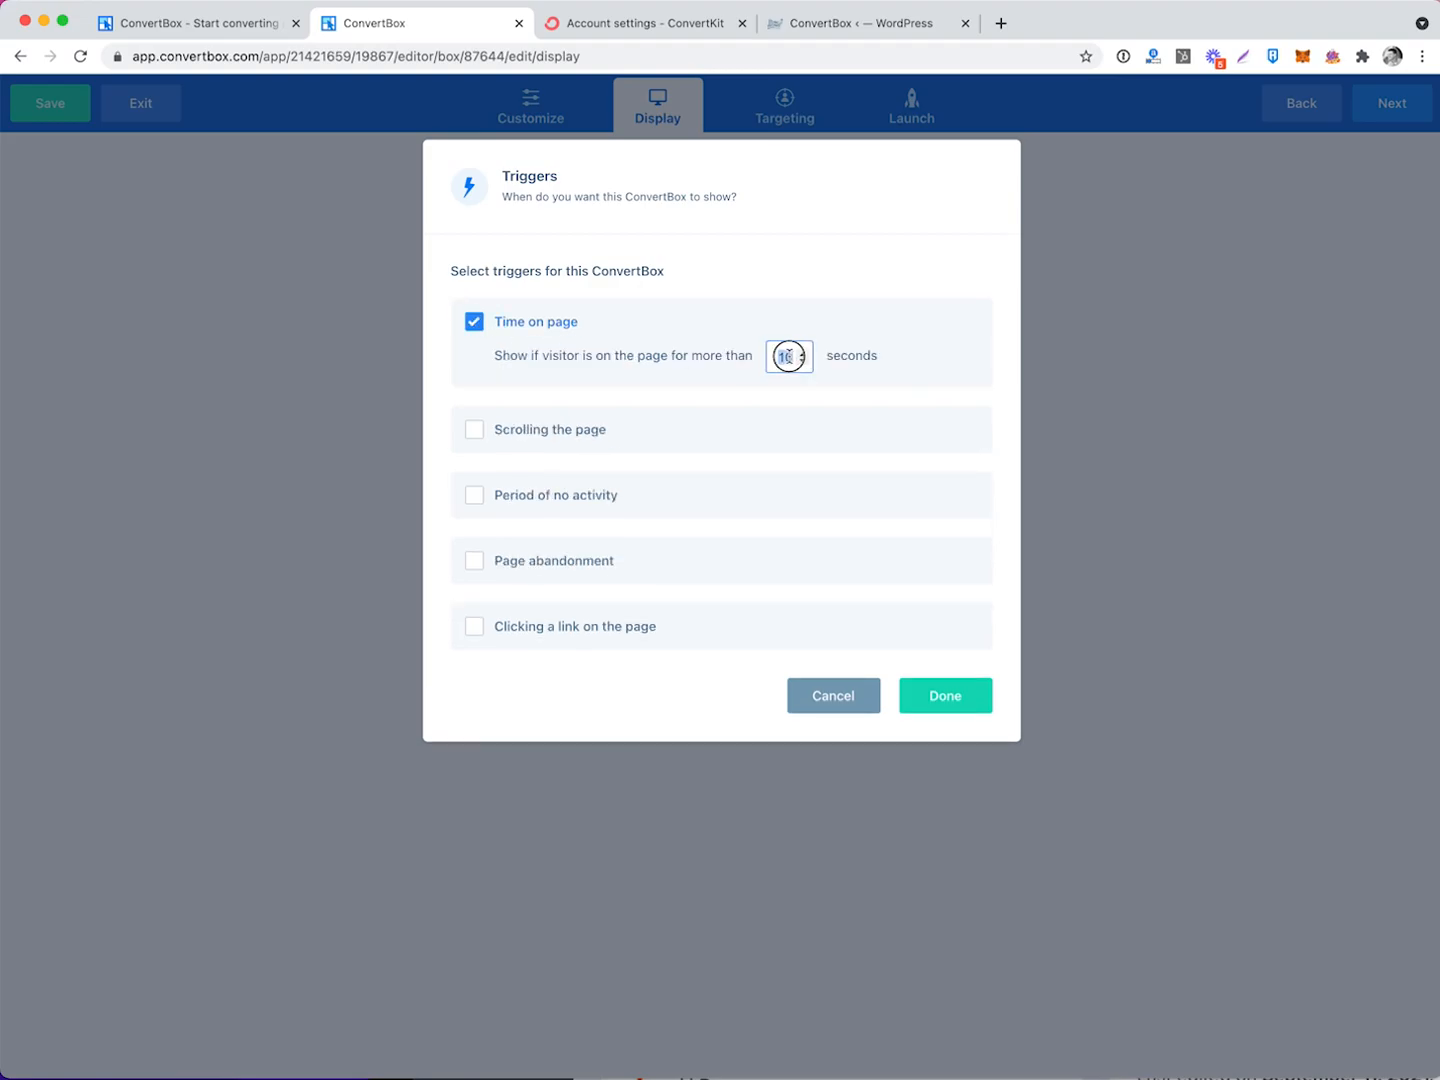
click(894, 372)
click(476, 562)
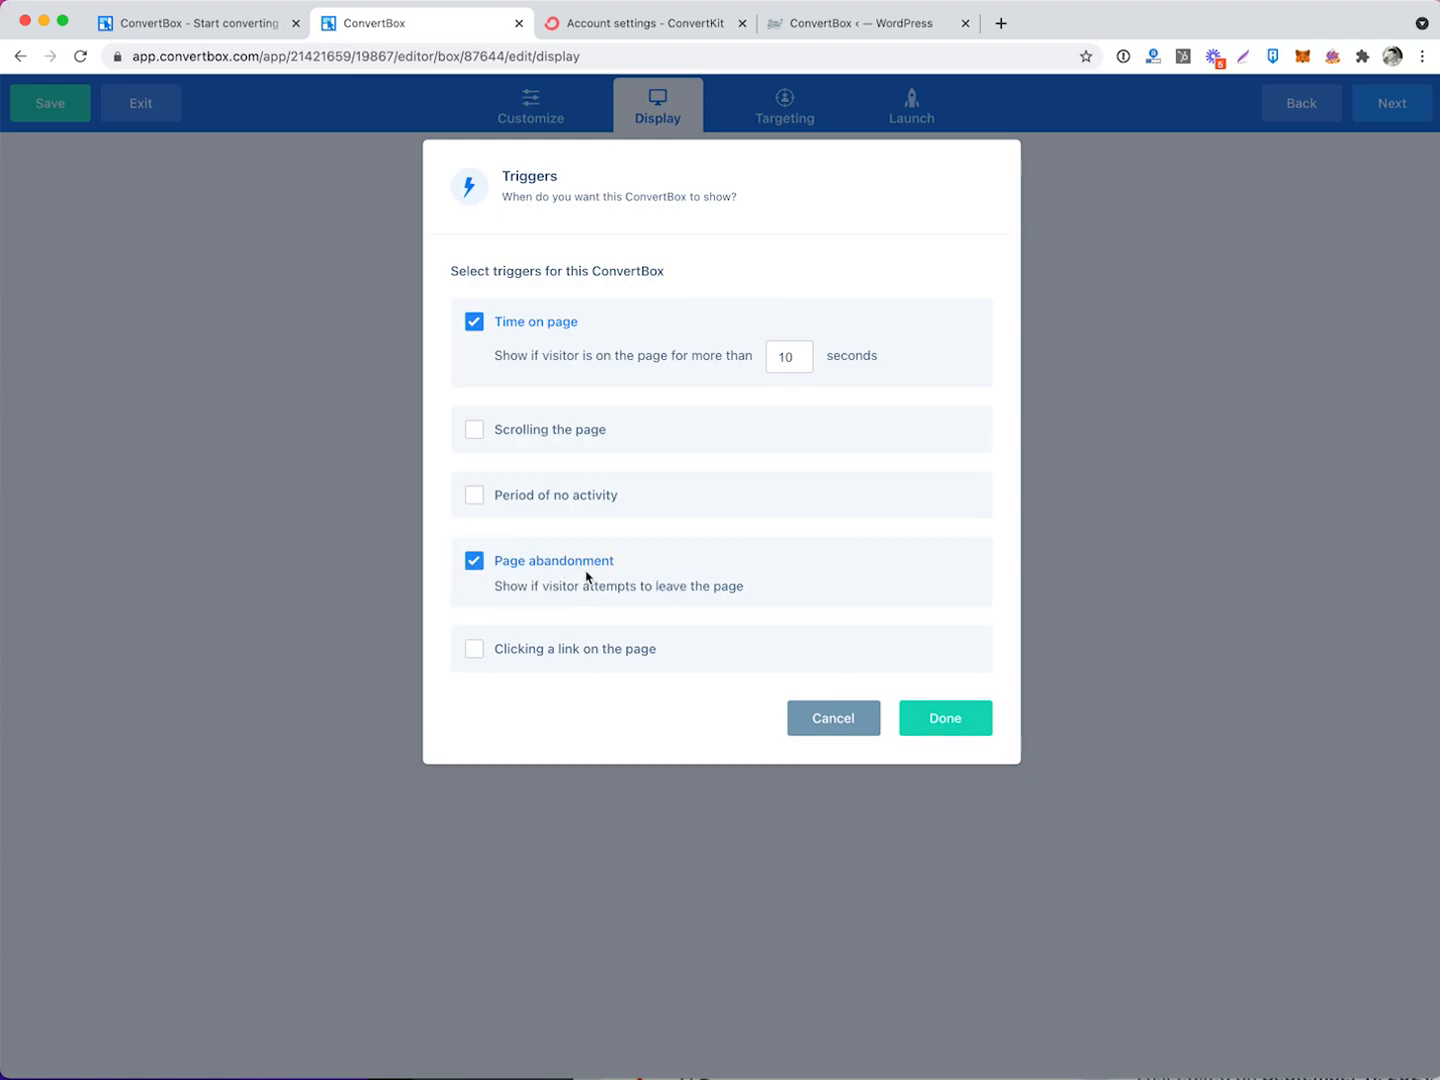
click(474, 563)
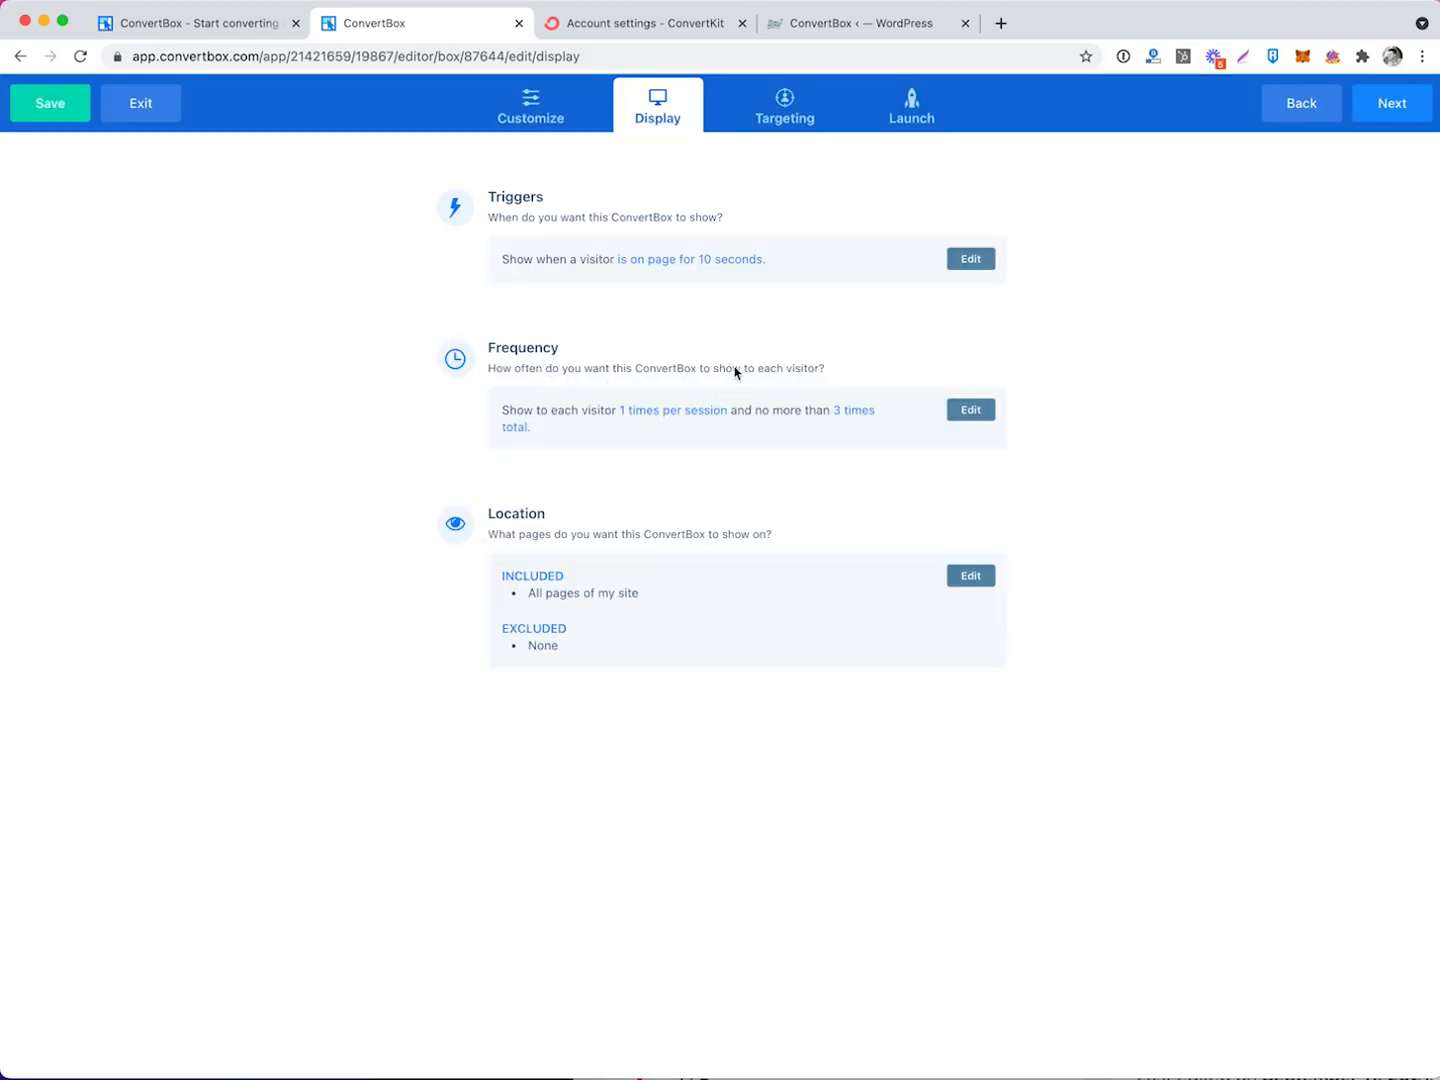
Limit the popup's display frequency to once per session.
click(963, 416)
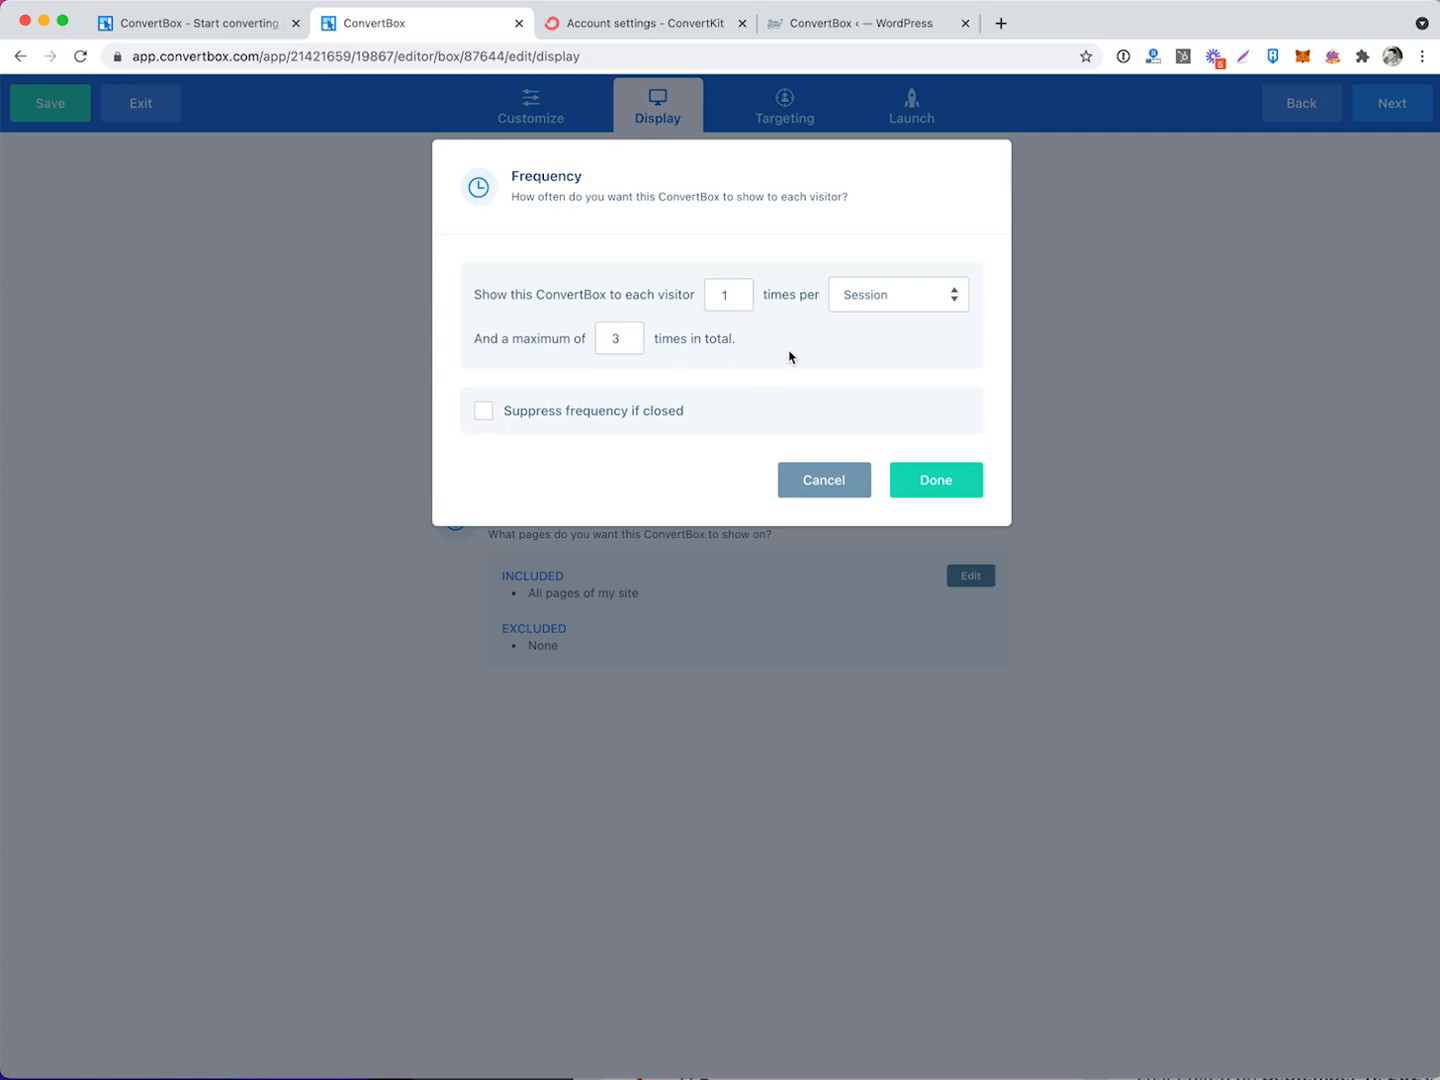
click(842, 300)
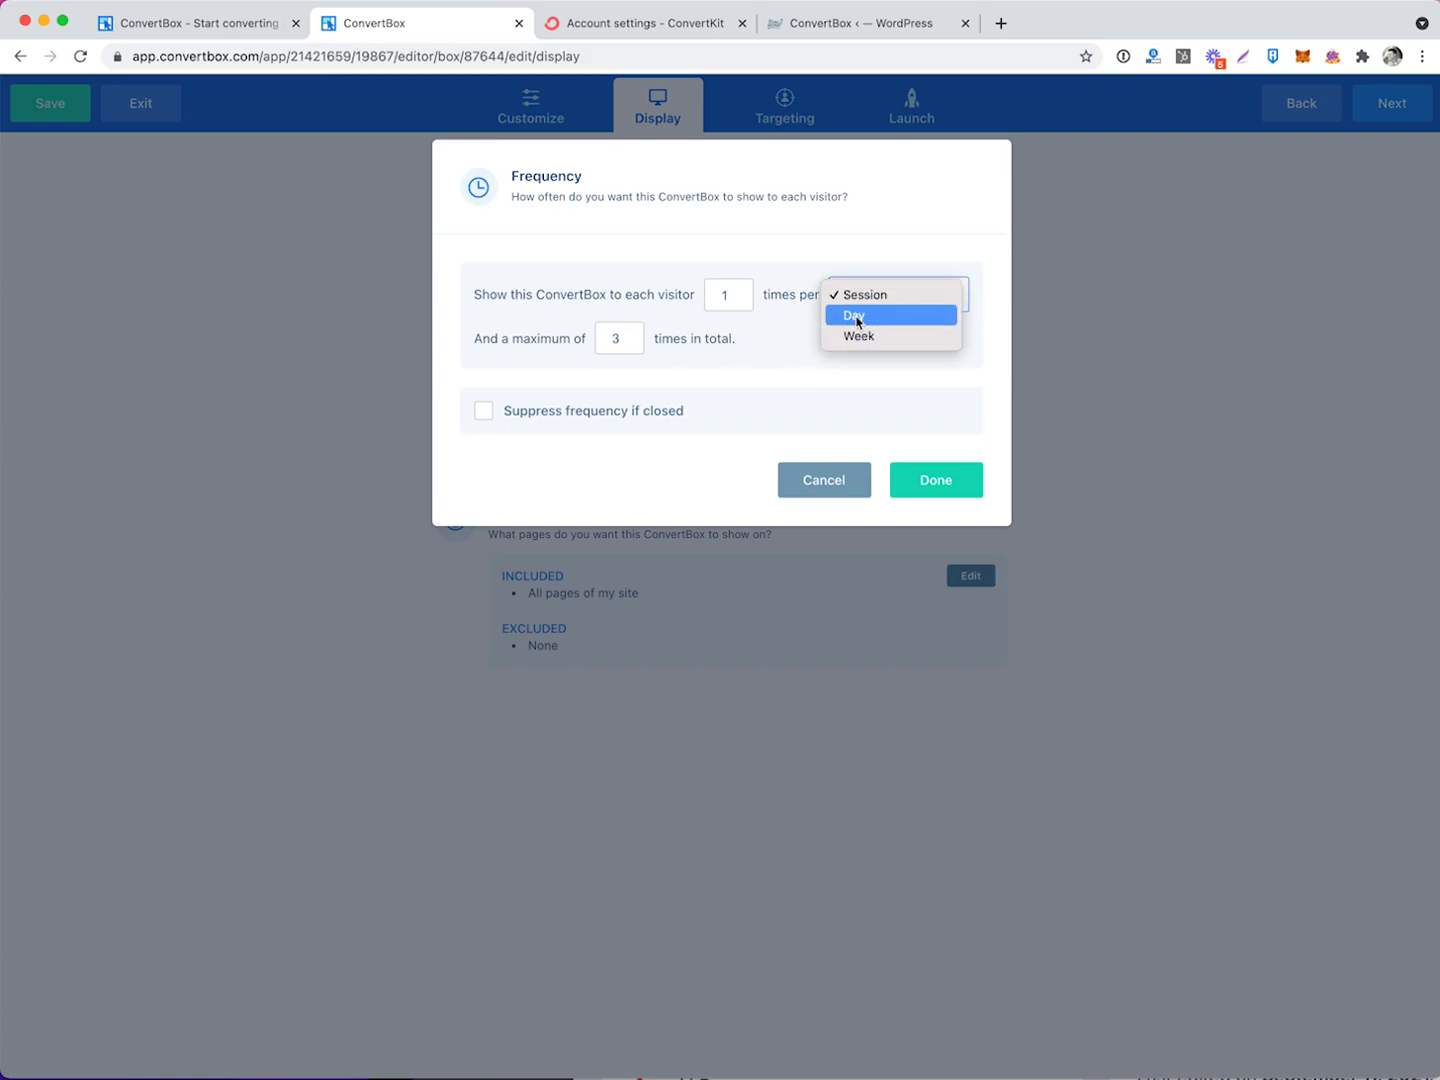
click(857, 318)
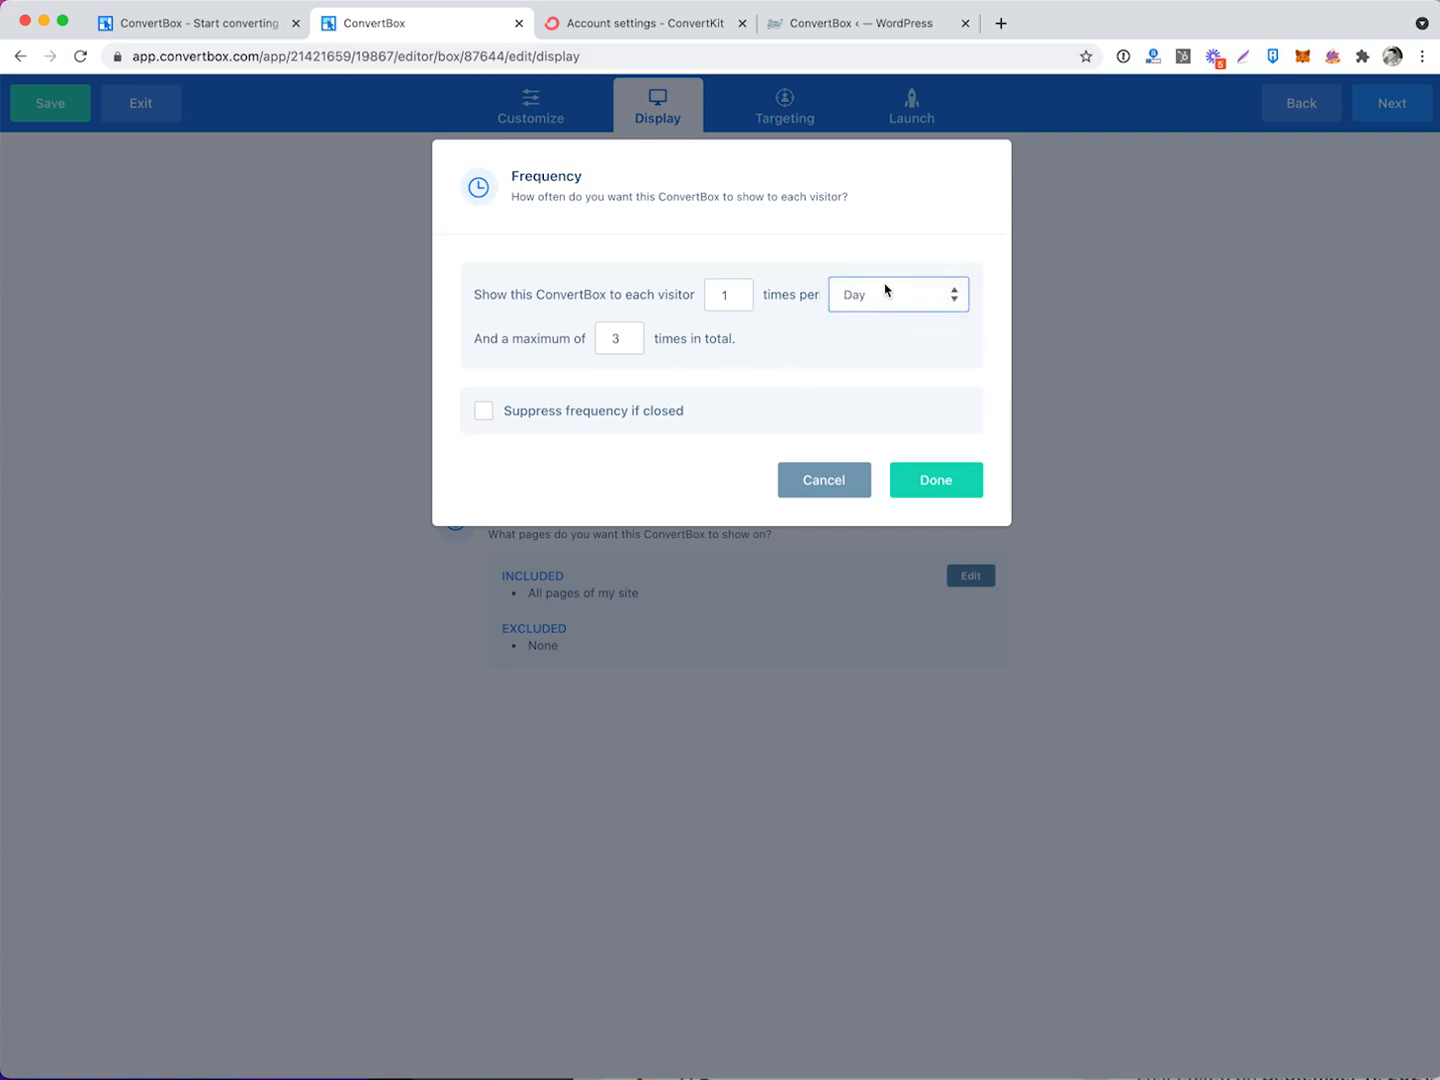
click(893, 298)
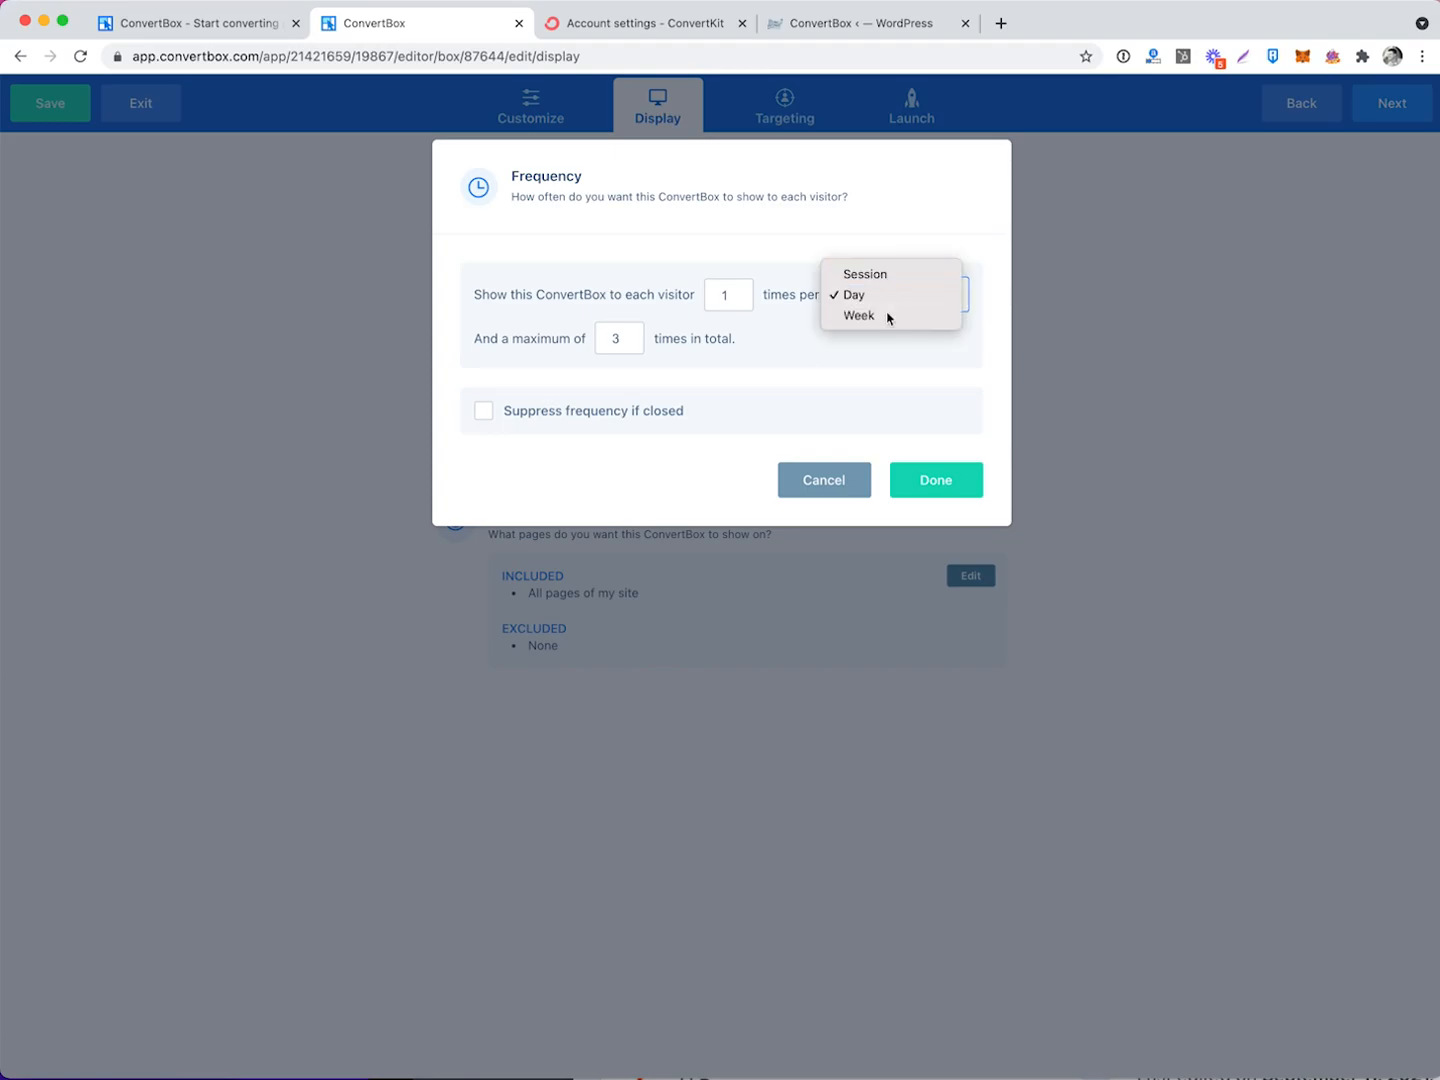
click(888, 315)
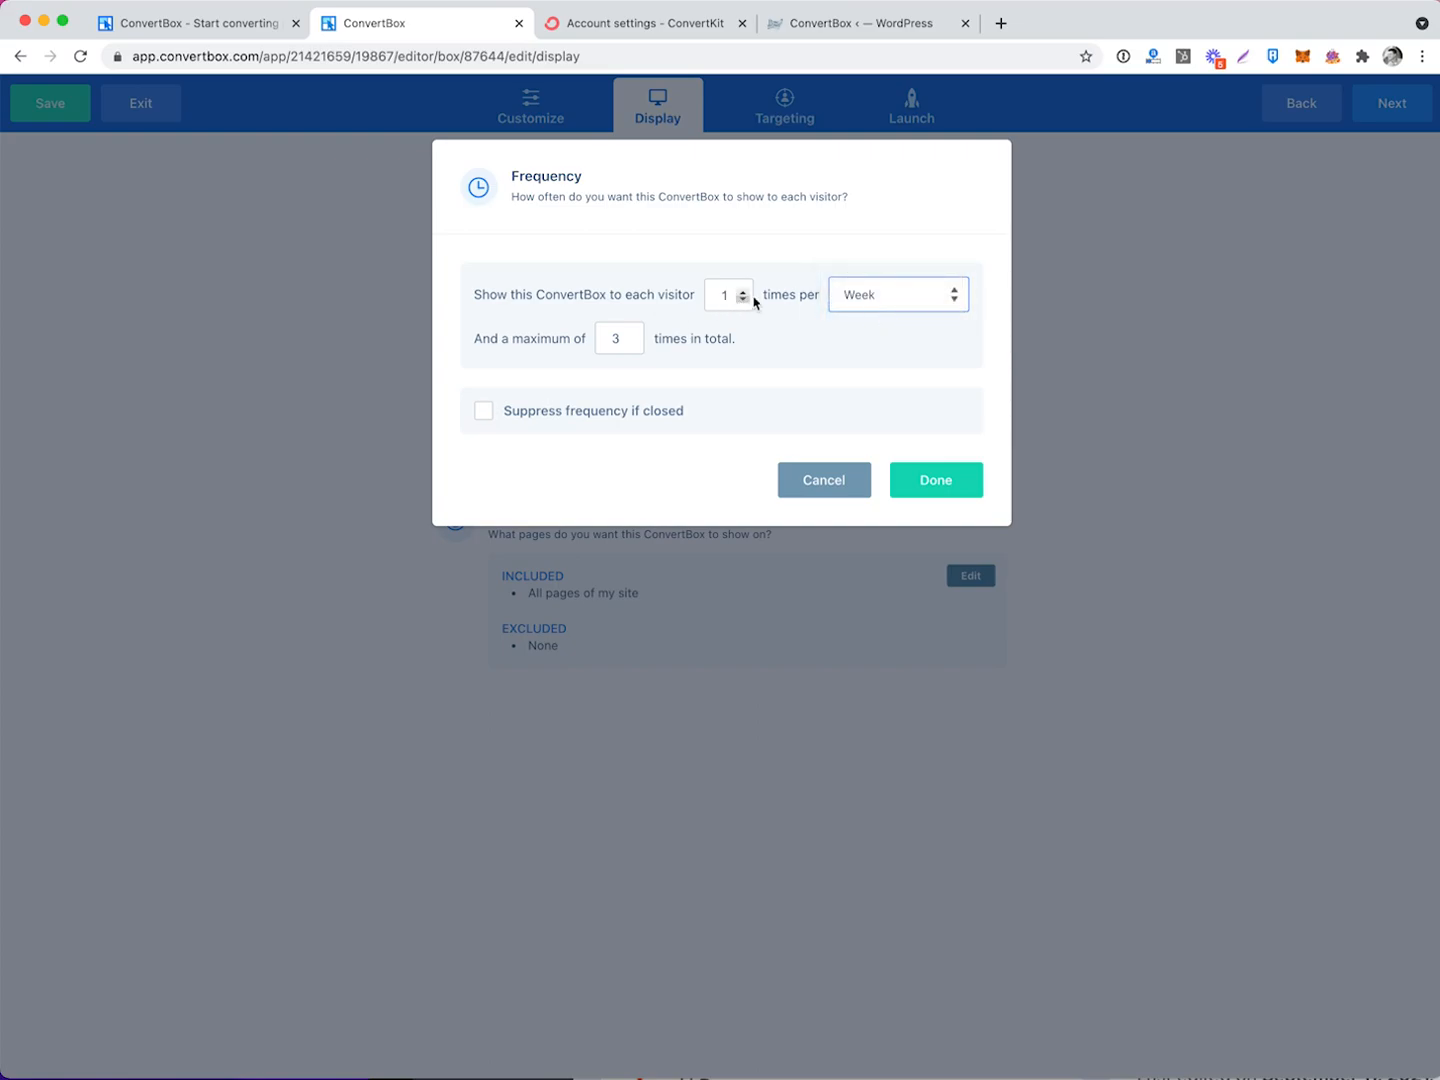
click(917, 295)
click(900, 253)
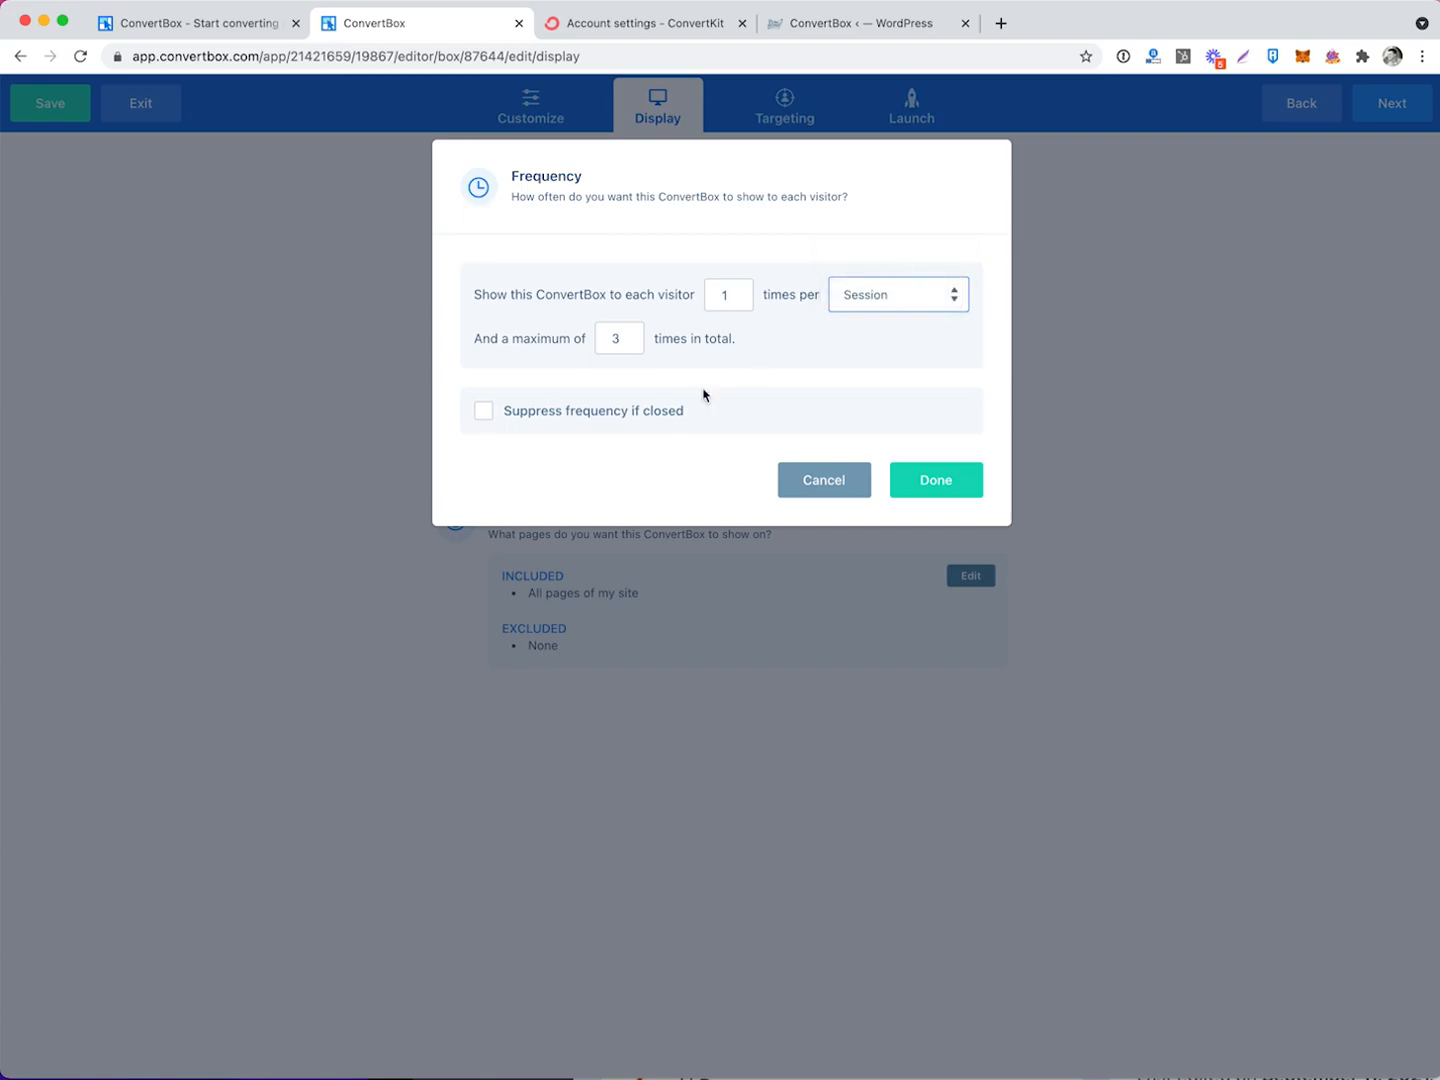
Never show the popup again once a visitor closes it, and apply the frequency settings.
click(484, 417)
click(805, 452)
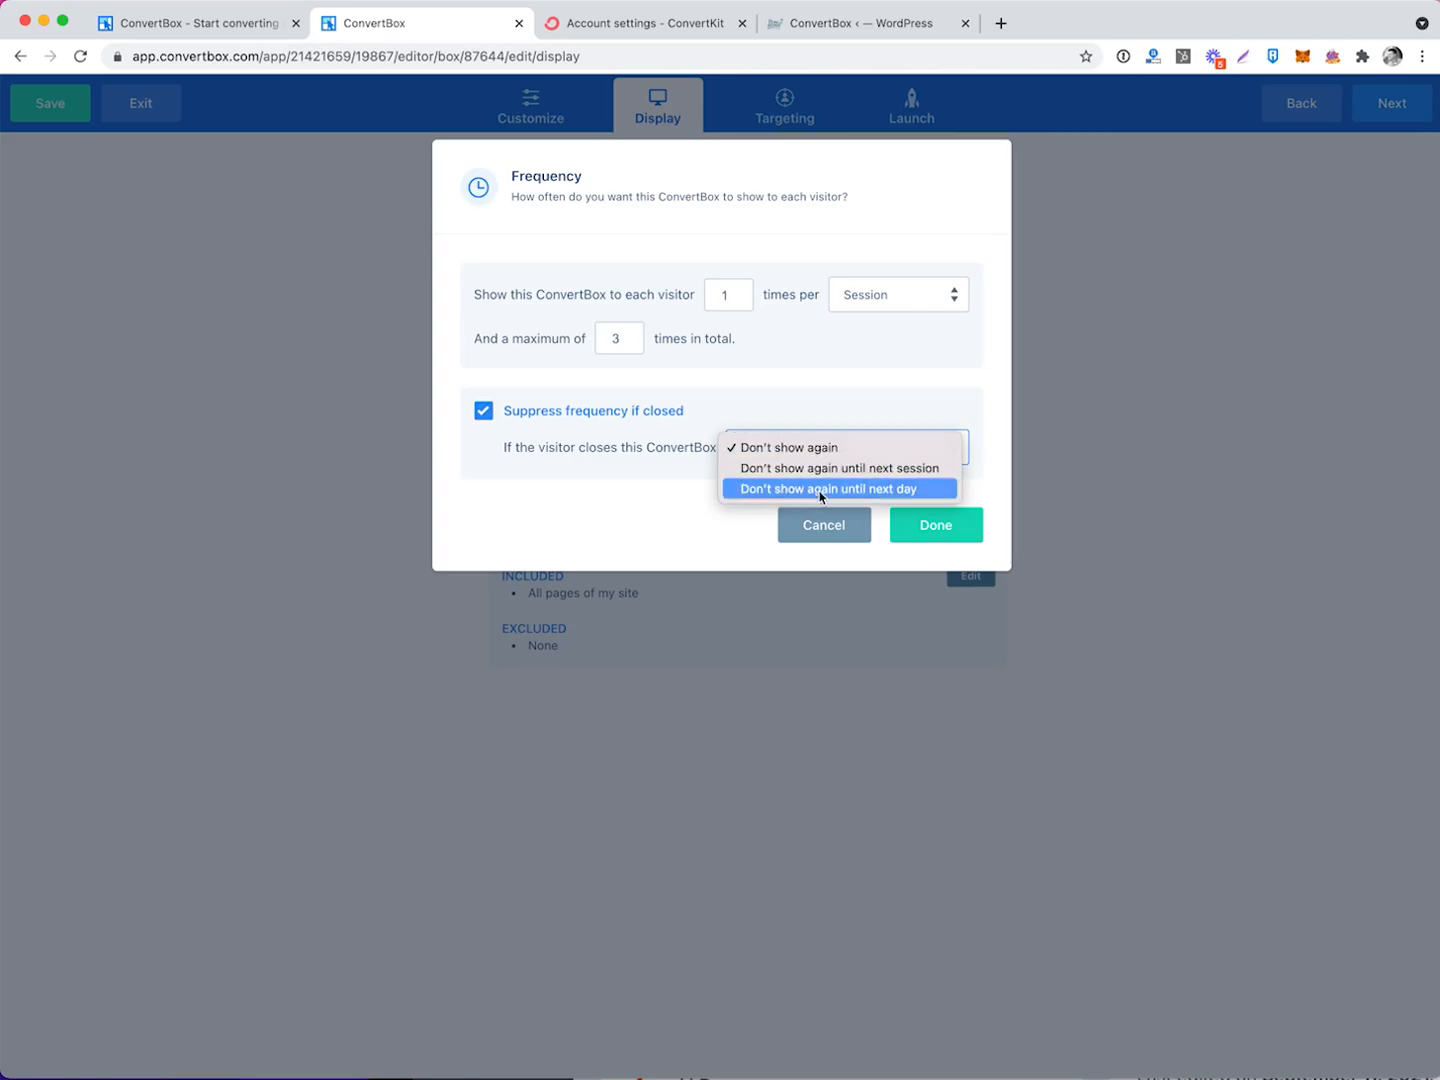
click(822, 495)
click(848, 451)
click(833, 408)
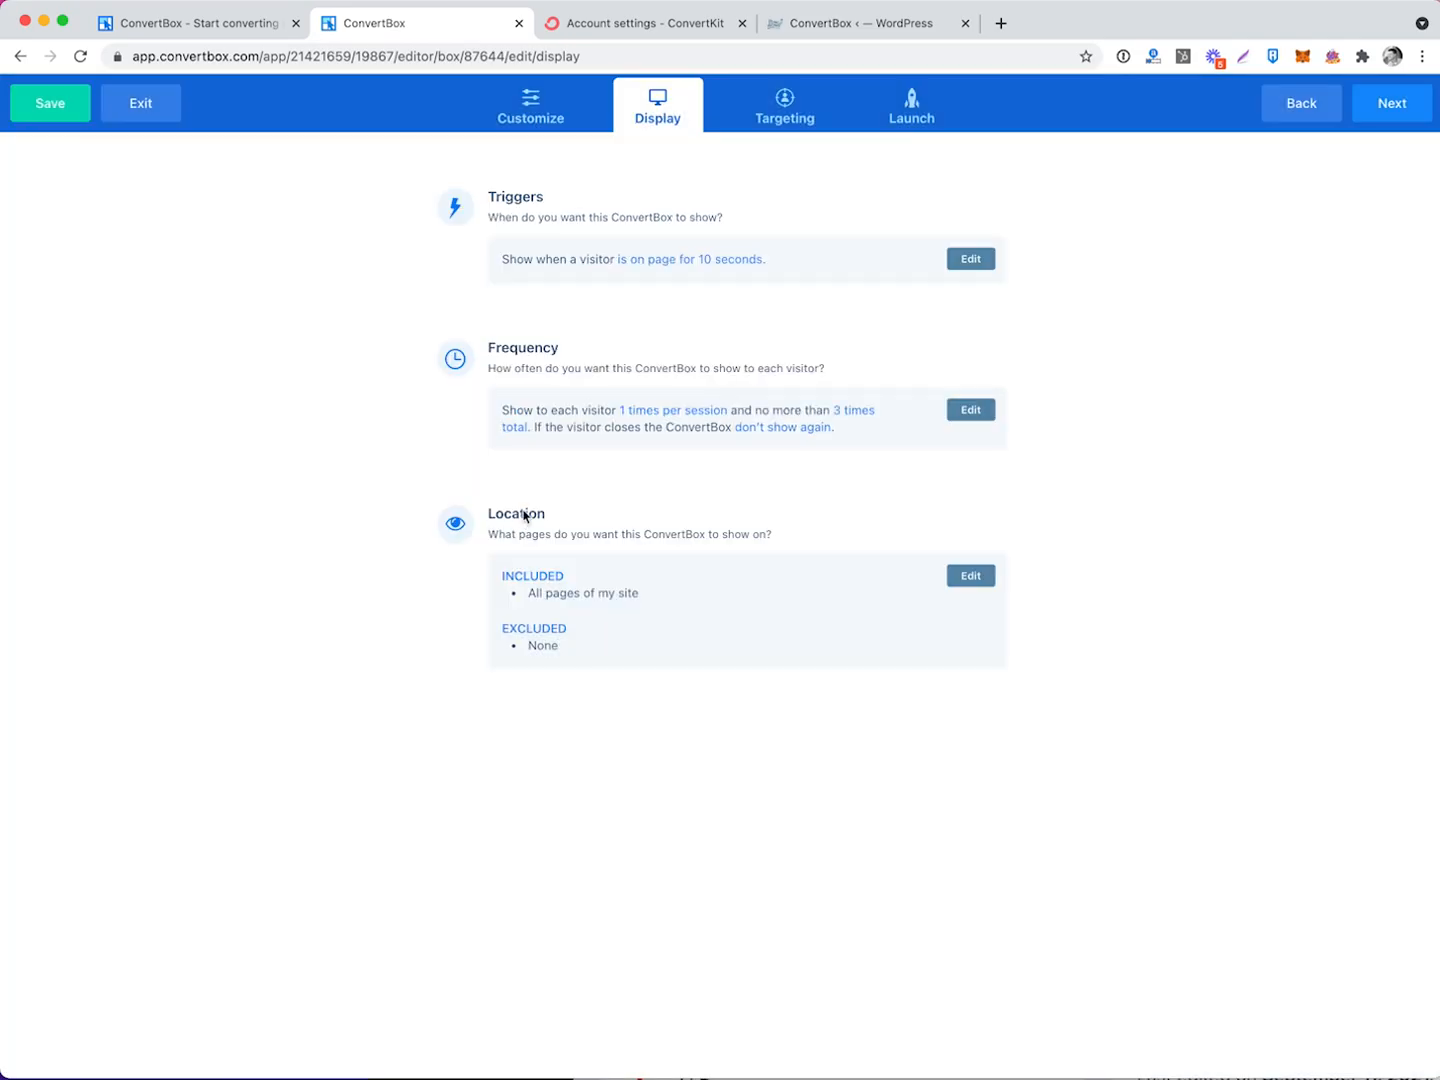
click(523, 509)
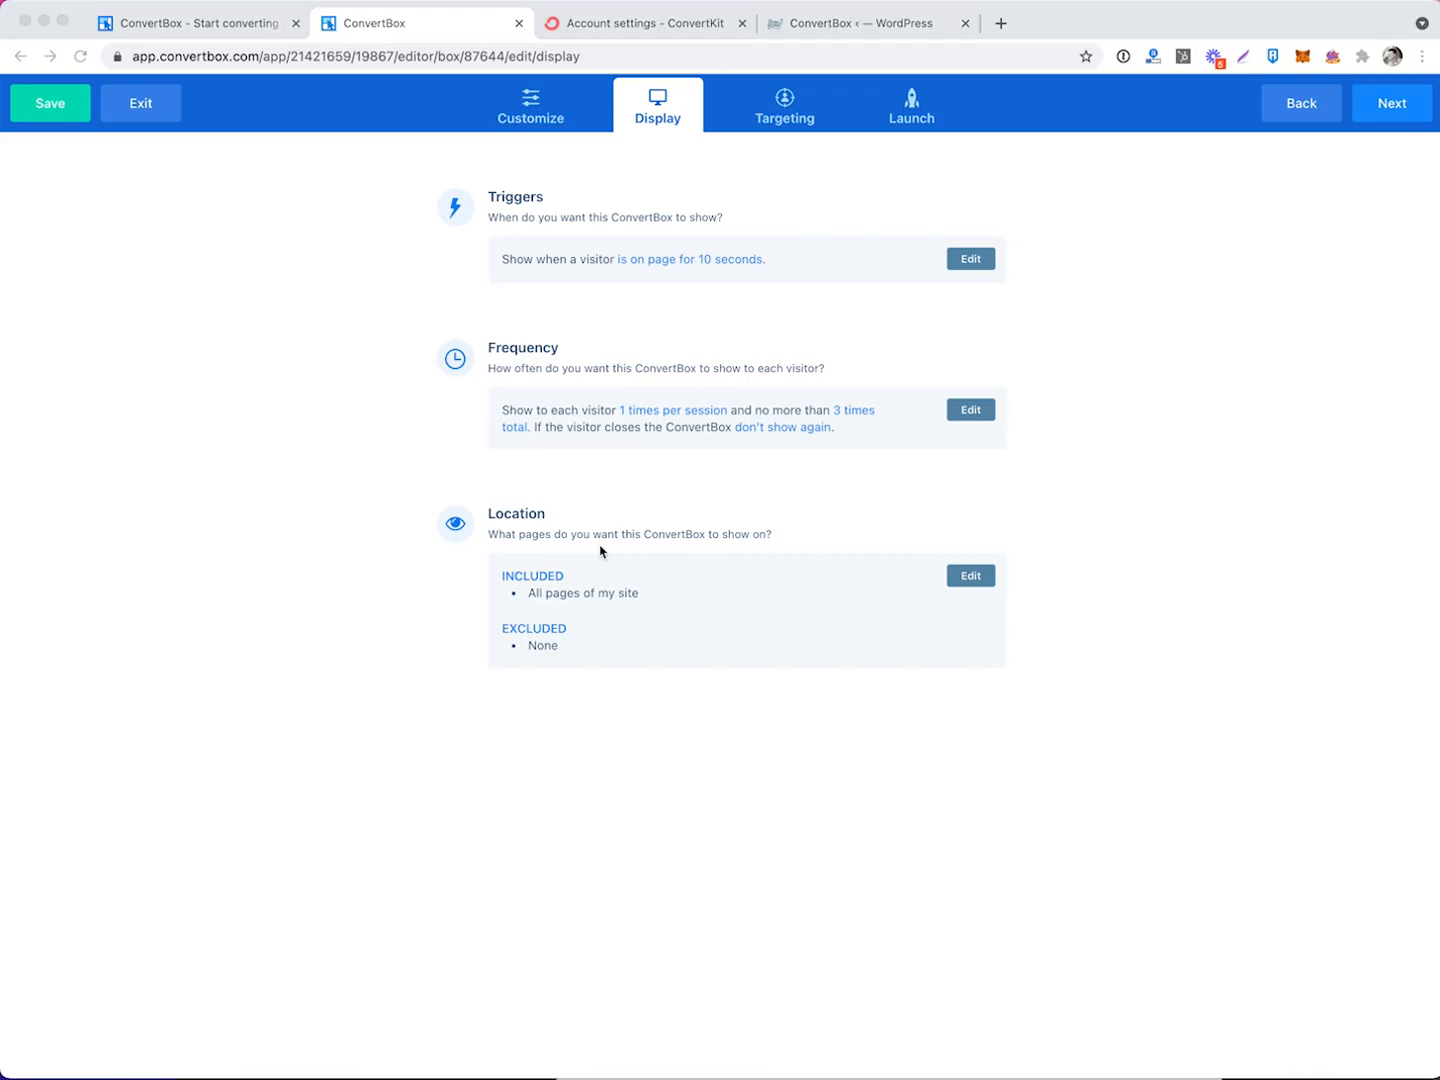
Add 'URL's containing' include rules for /start-here/, the travel guide, /pow-wow-visitors-guide/ and /pow-wow-etiquette/.
click(970, 579)
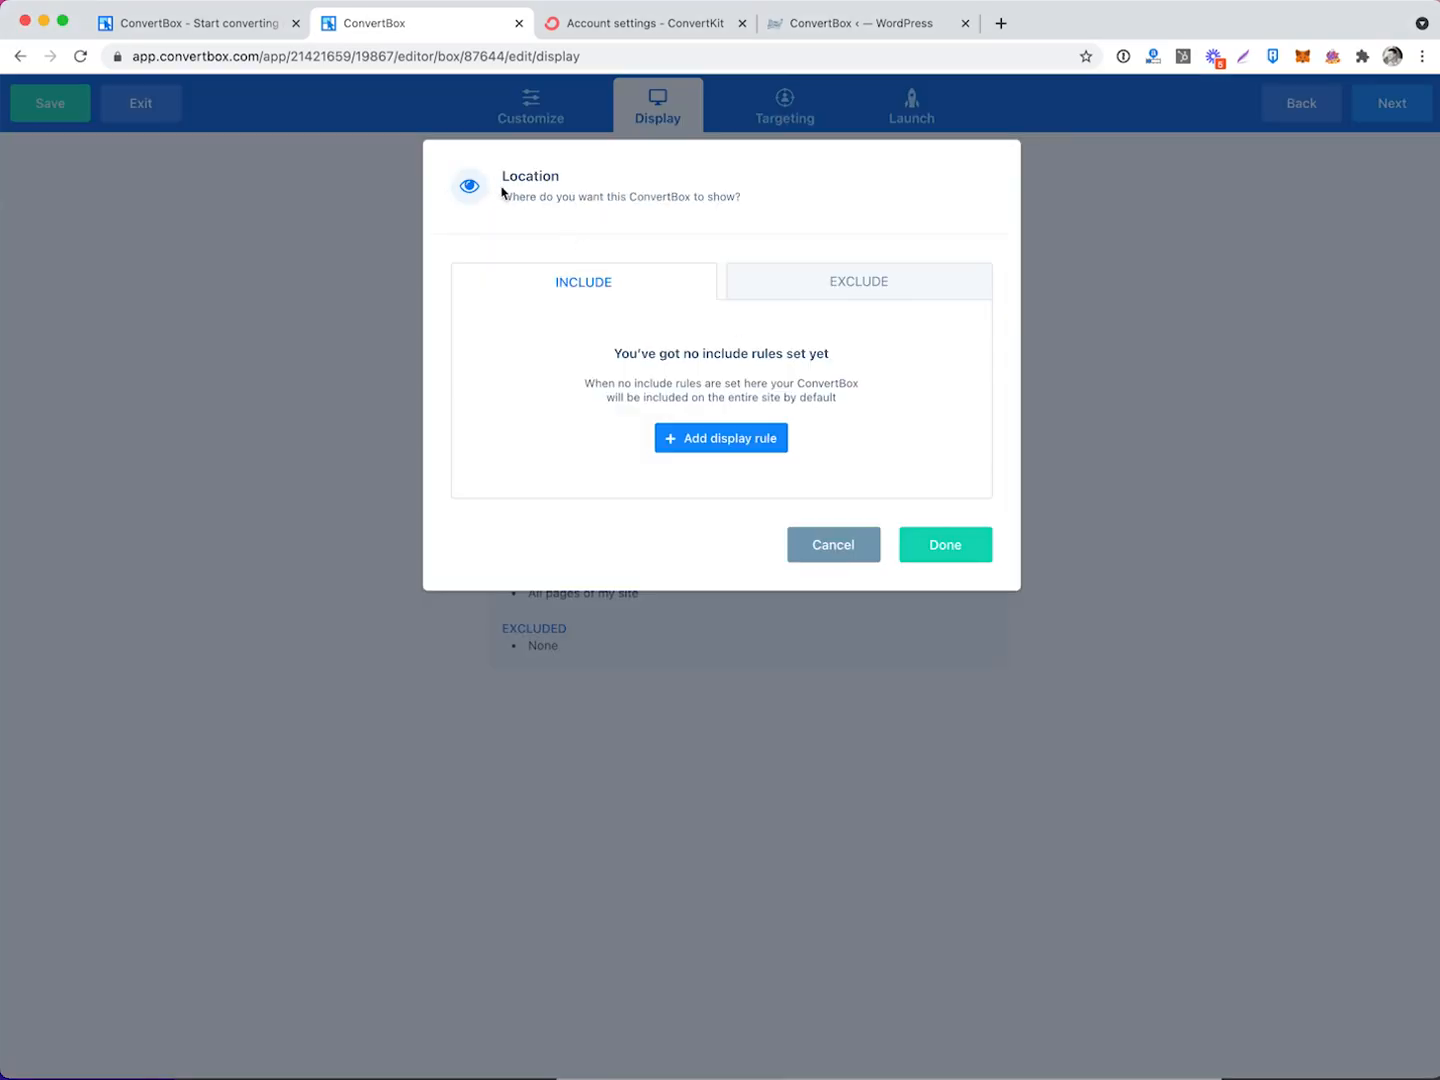
click(710, 440)
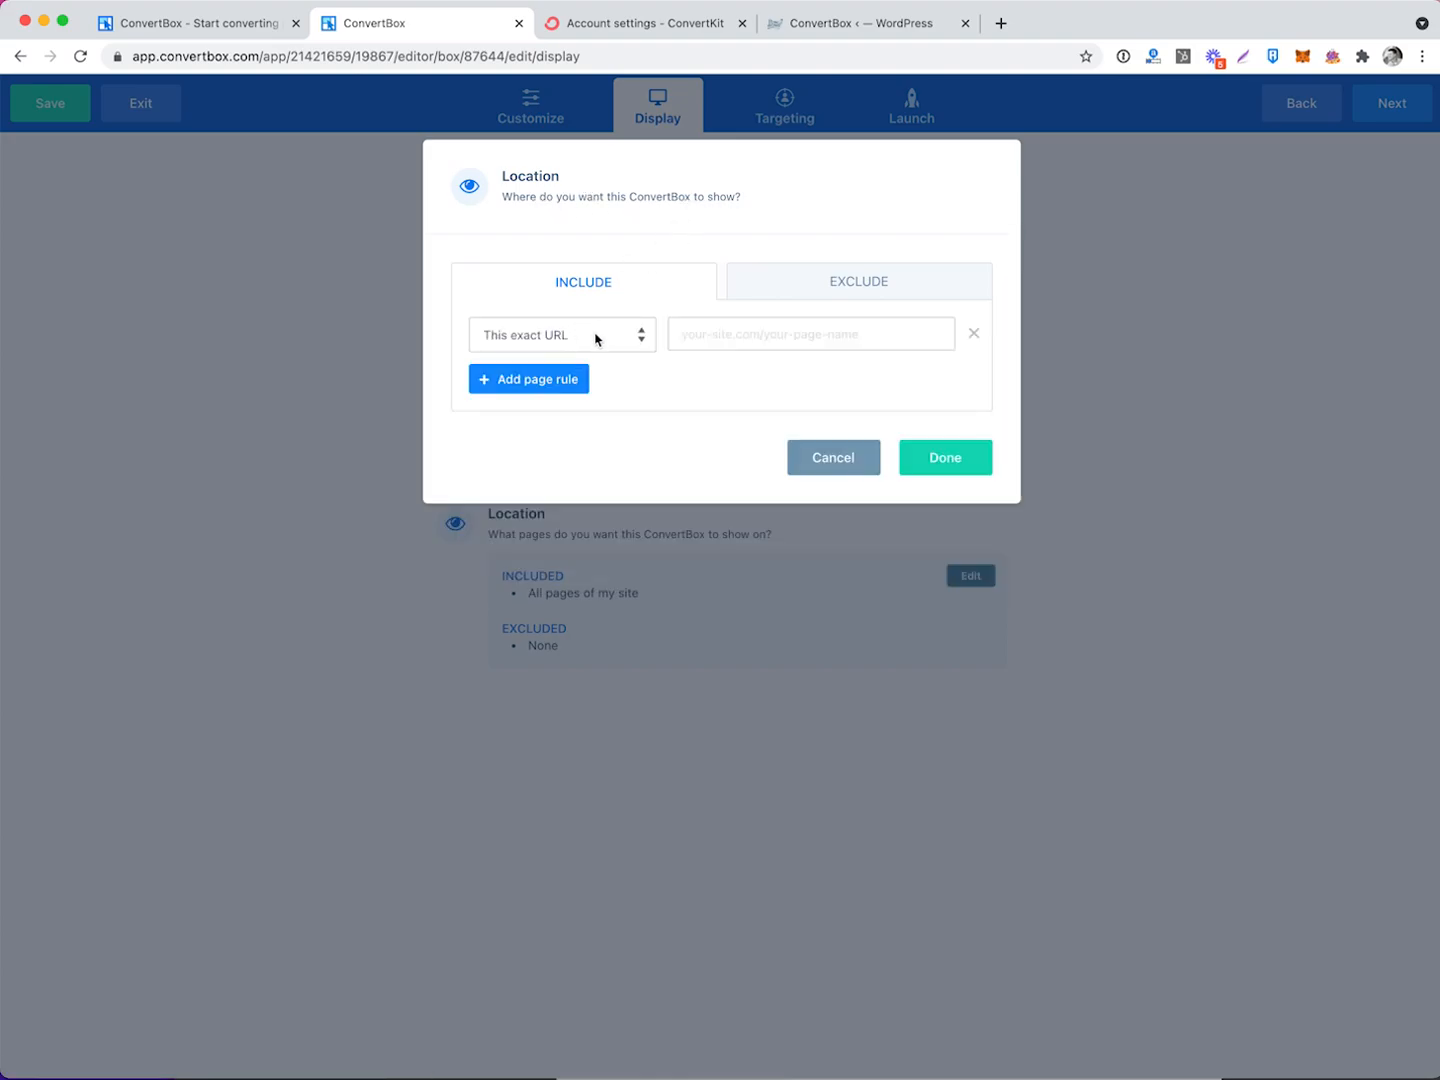
click(628, 342)
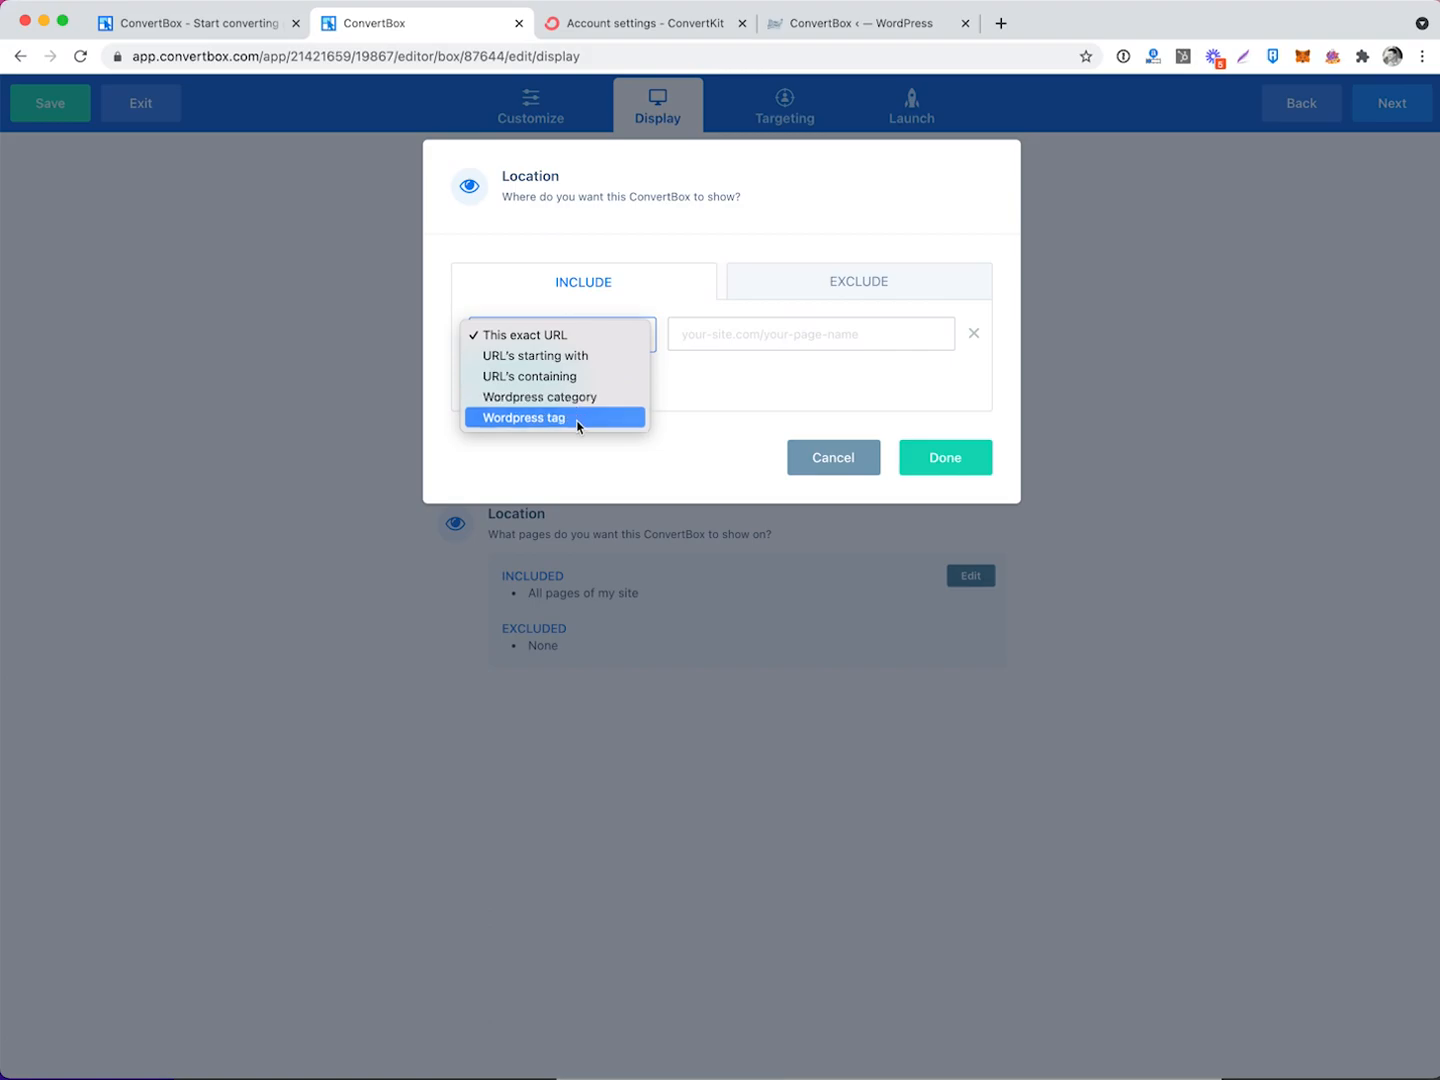
click(540, 375)
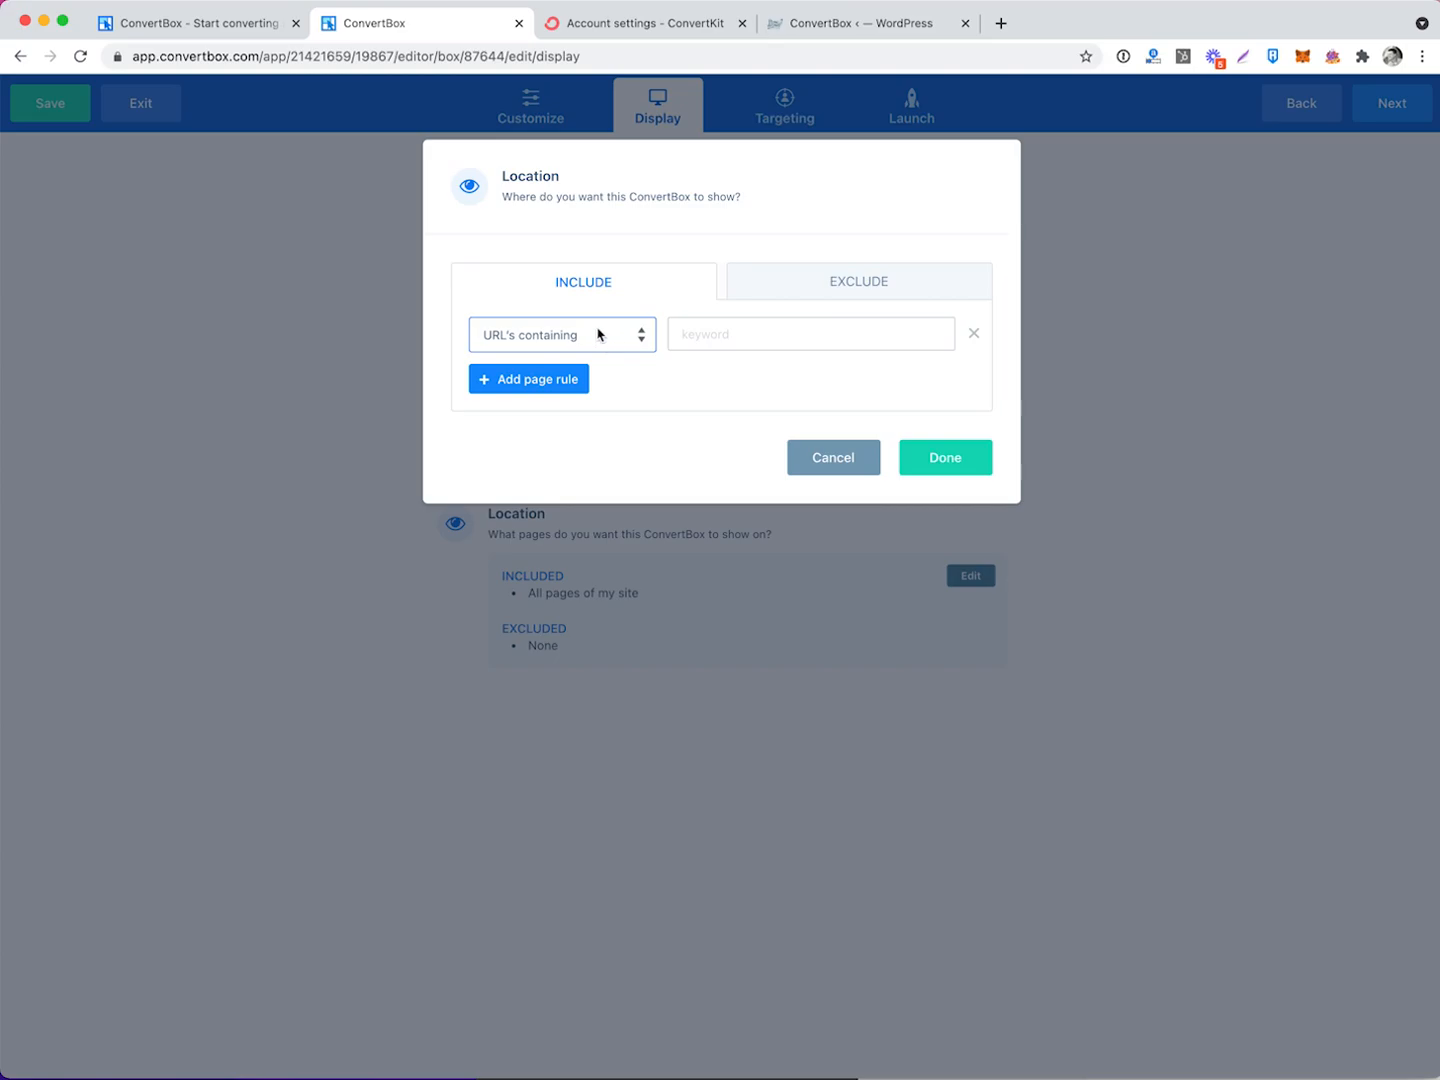
click(781, 333)
text(/start-here/)
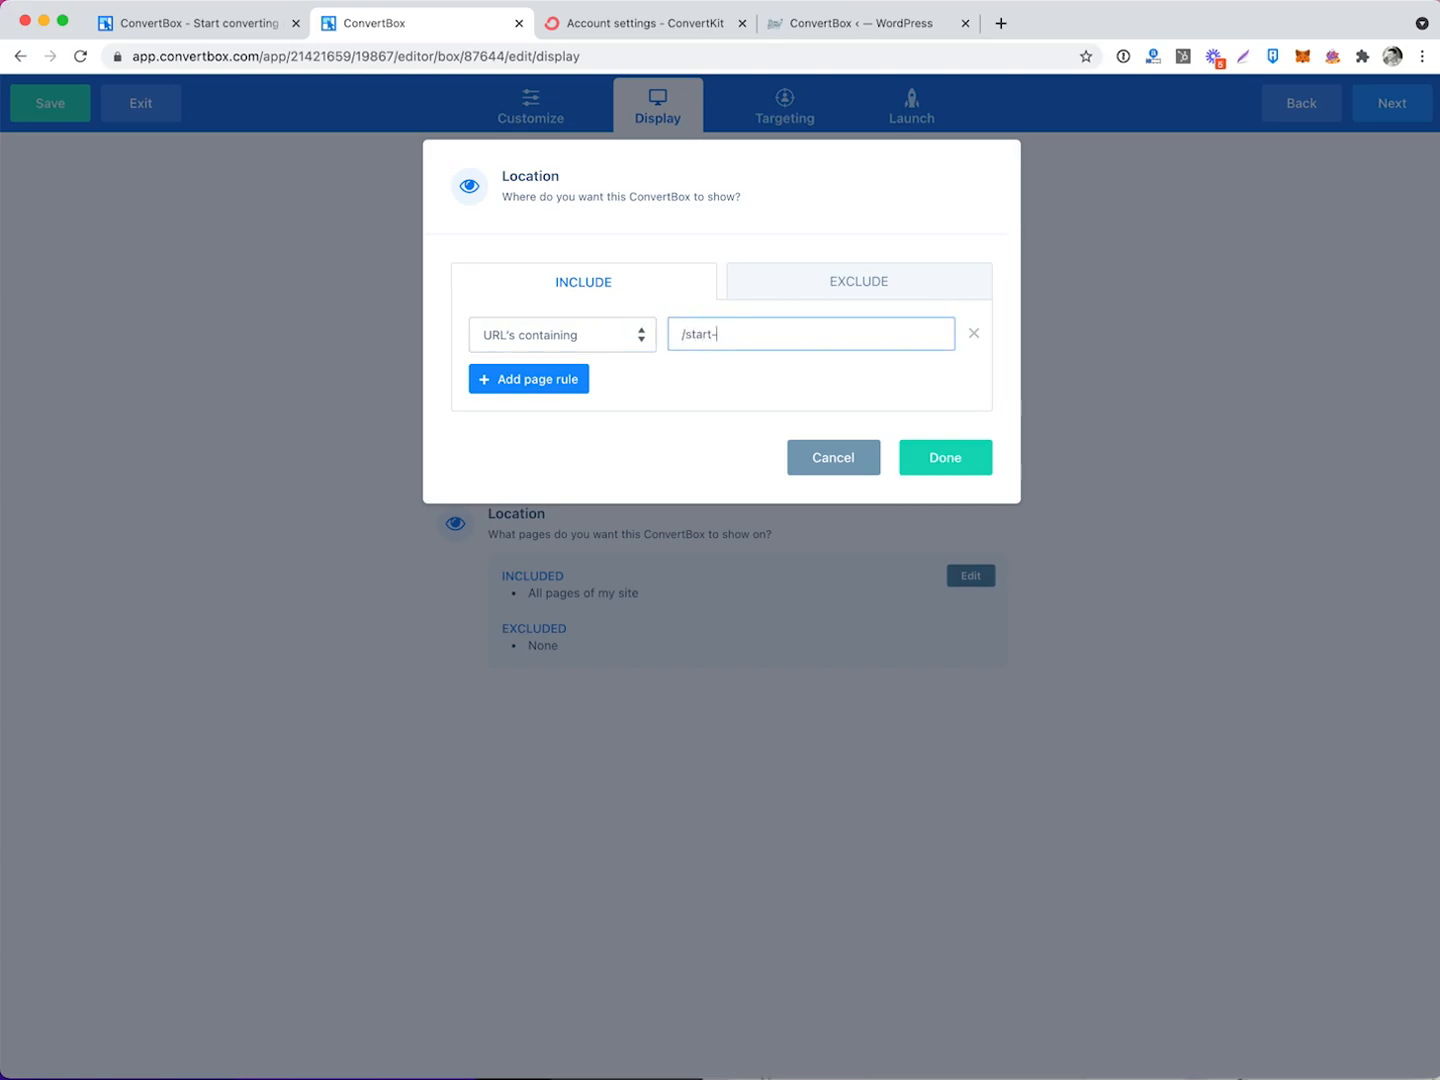
click(530, 378)
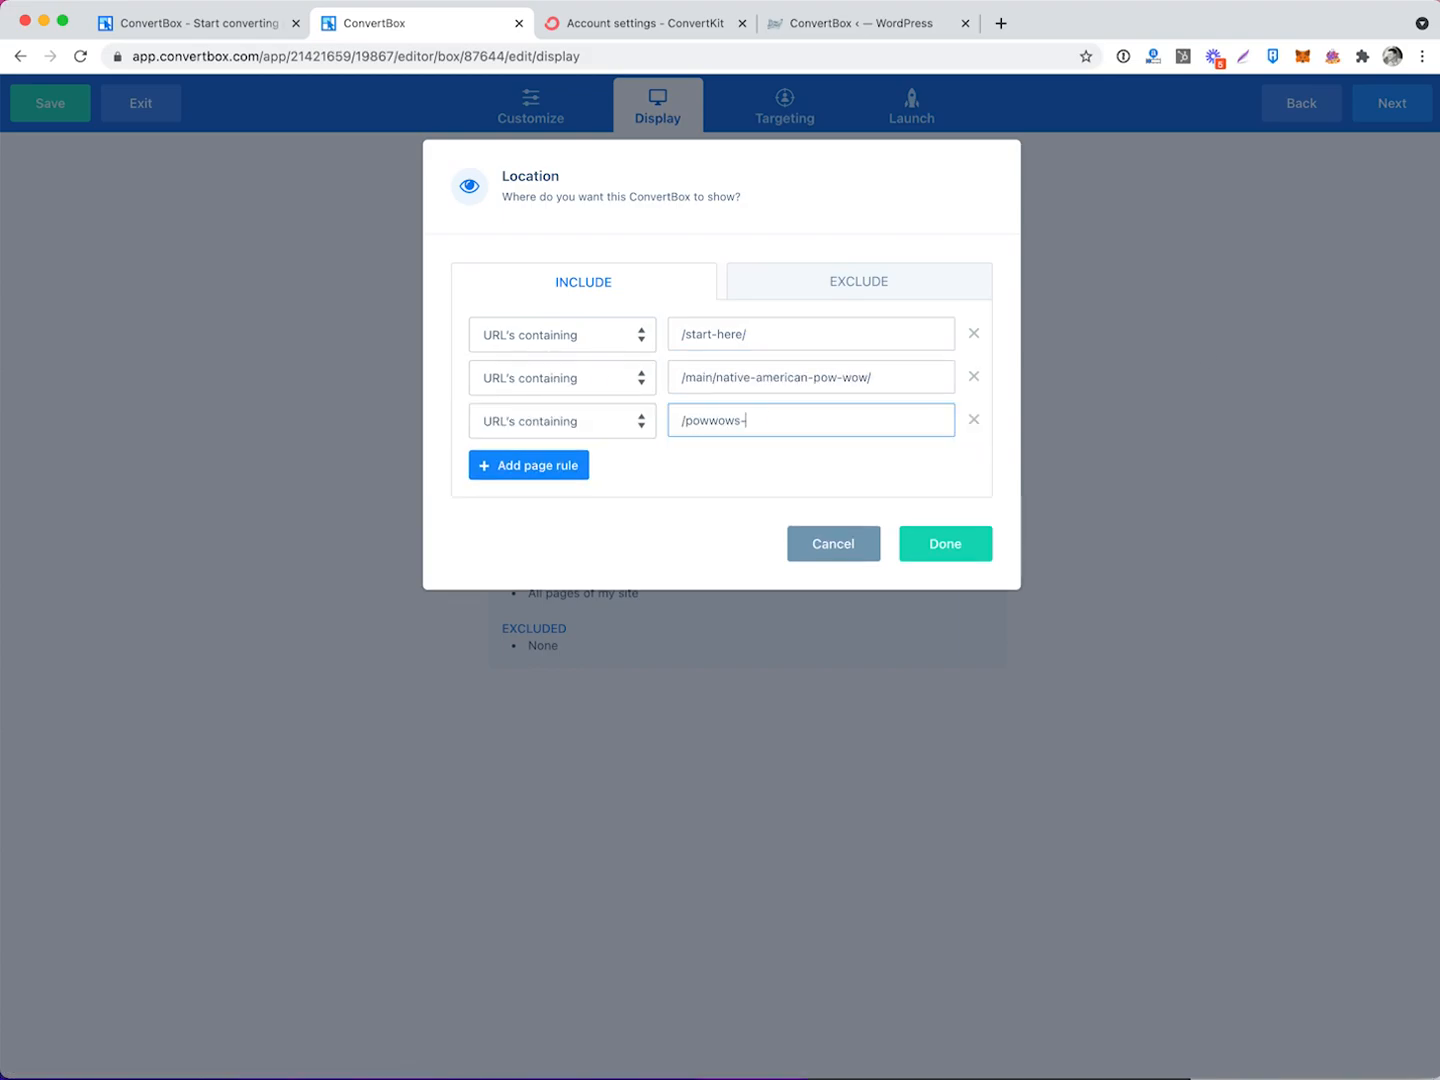
text(-native-american-travel-guide/)
click(554, 471)
click(780, 463)
text(/pow-wow-visitors-guide/)
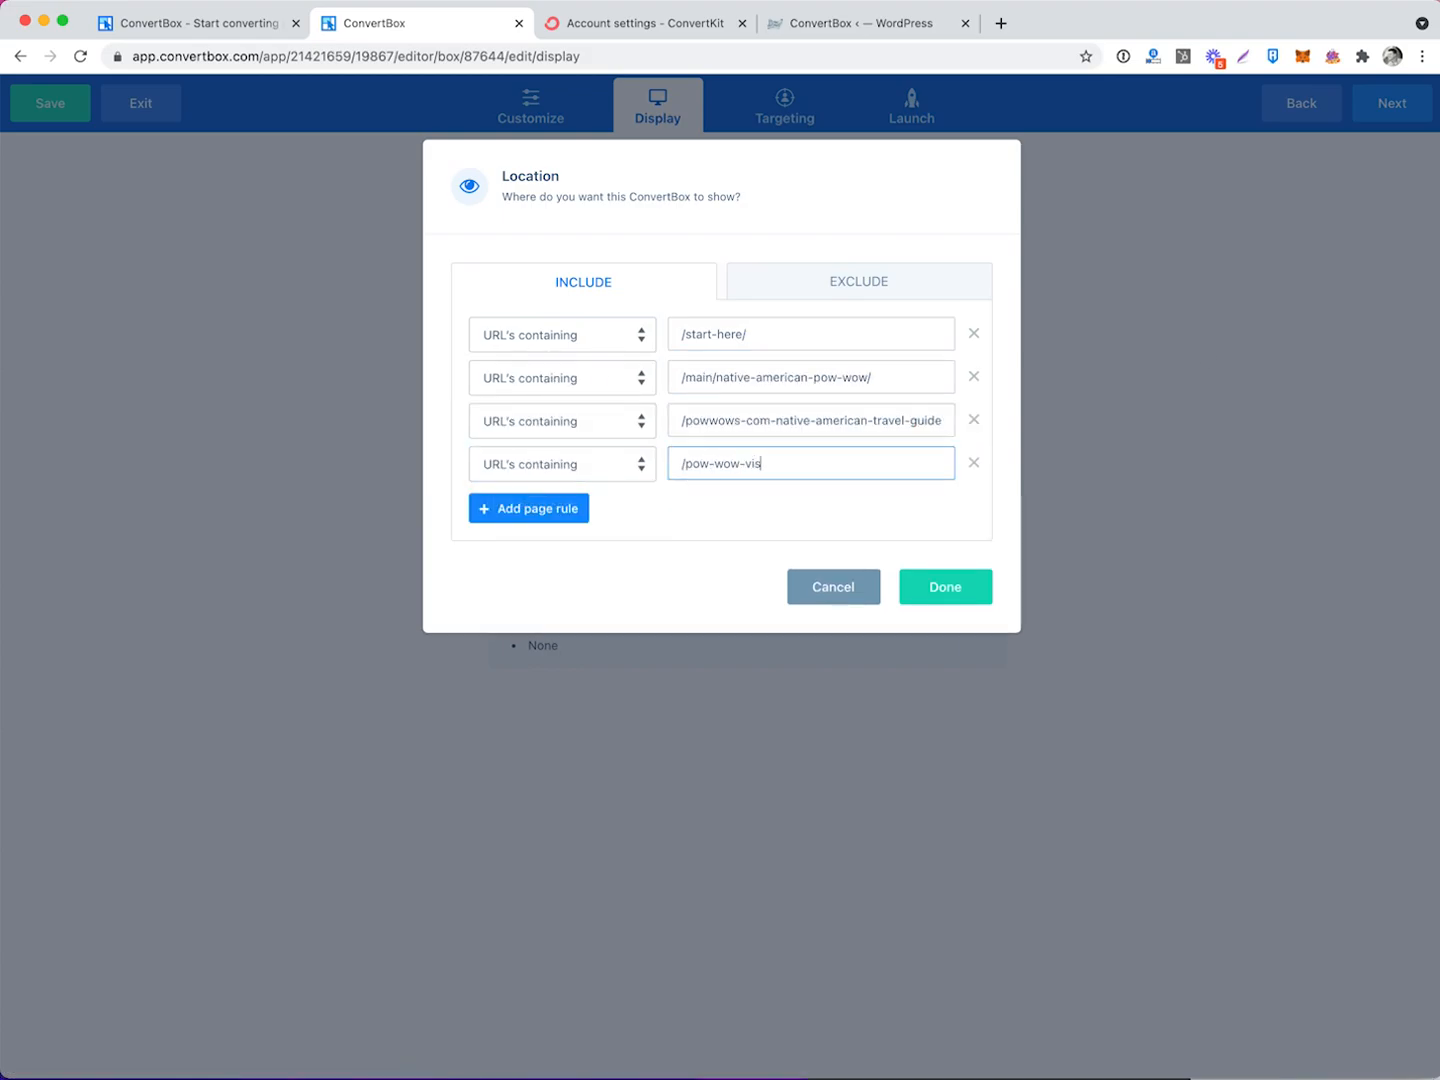
click(529, 509)
click(725, 508)
text(/pow-wow-etiquette/)
Add include rules for /articles/powwow/dancing/ and the pow-wow-101 FAQ page URL.
click(530, 551)
click(731, 552)
text(/articles/powwow/dancing/)
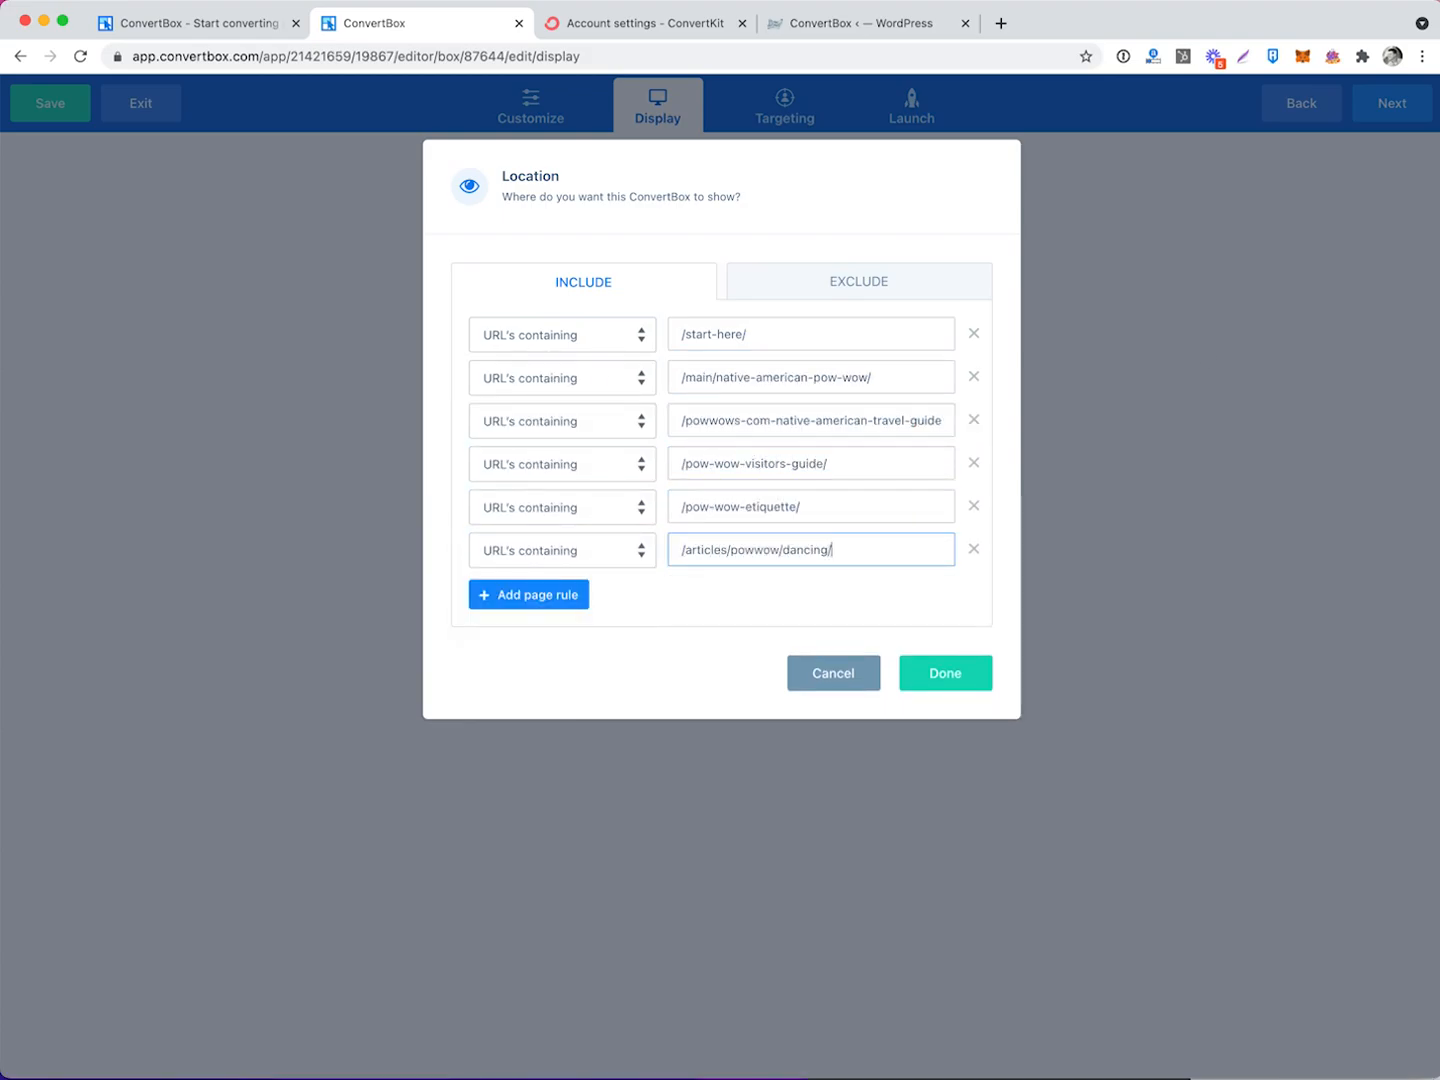
click(530, 595)
click(563, 594)
click(562, 635)
click(730, 594)
text(pow-wow-101-frequently-asked-questions)
text(-native-american-pow-wow/)
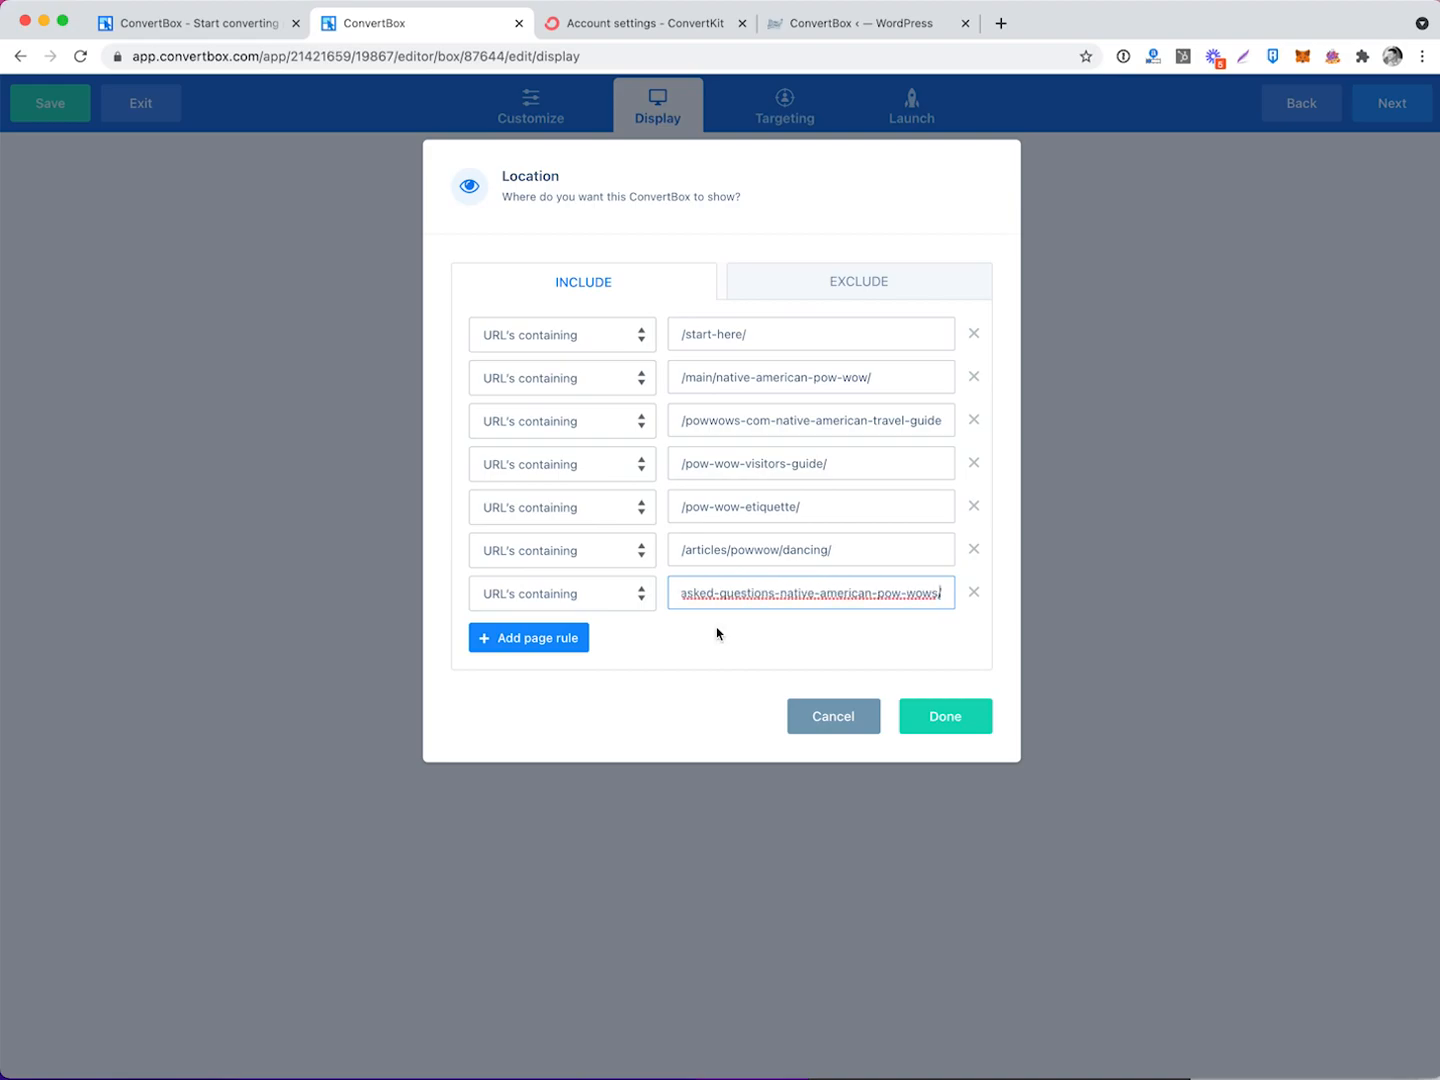
click(549, 640)
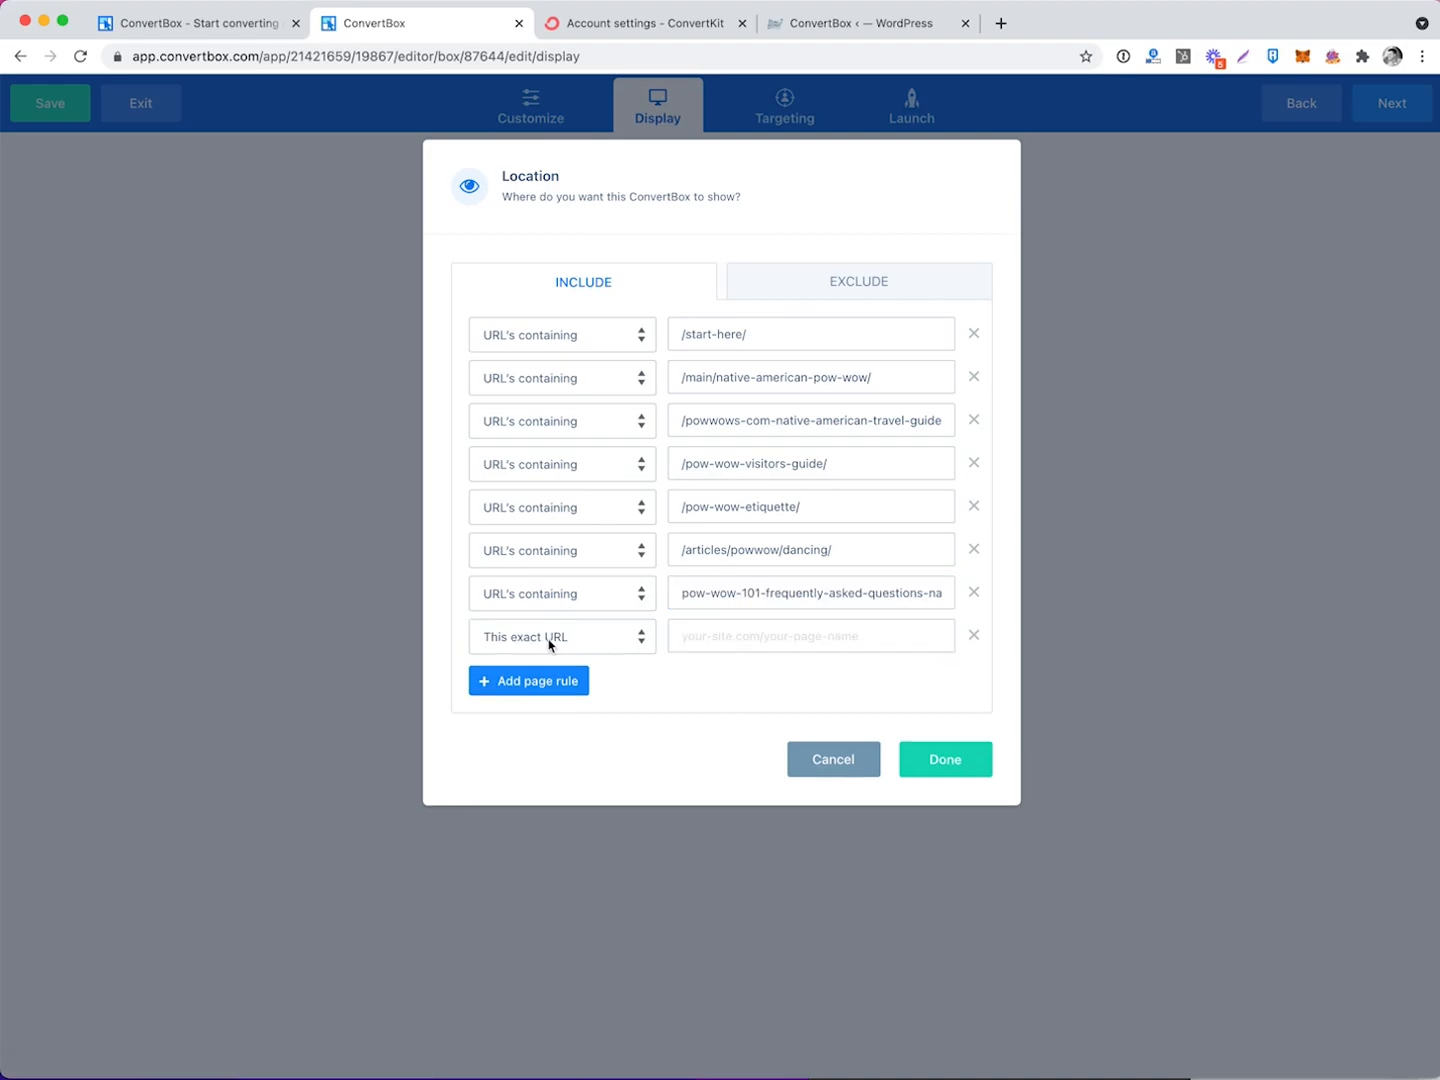
click(974, 635)
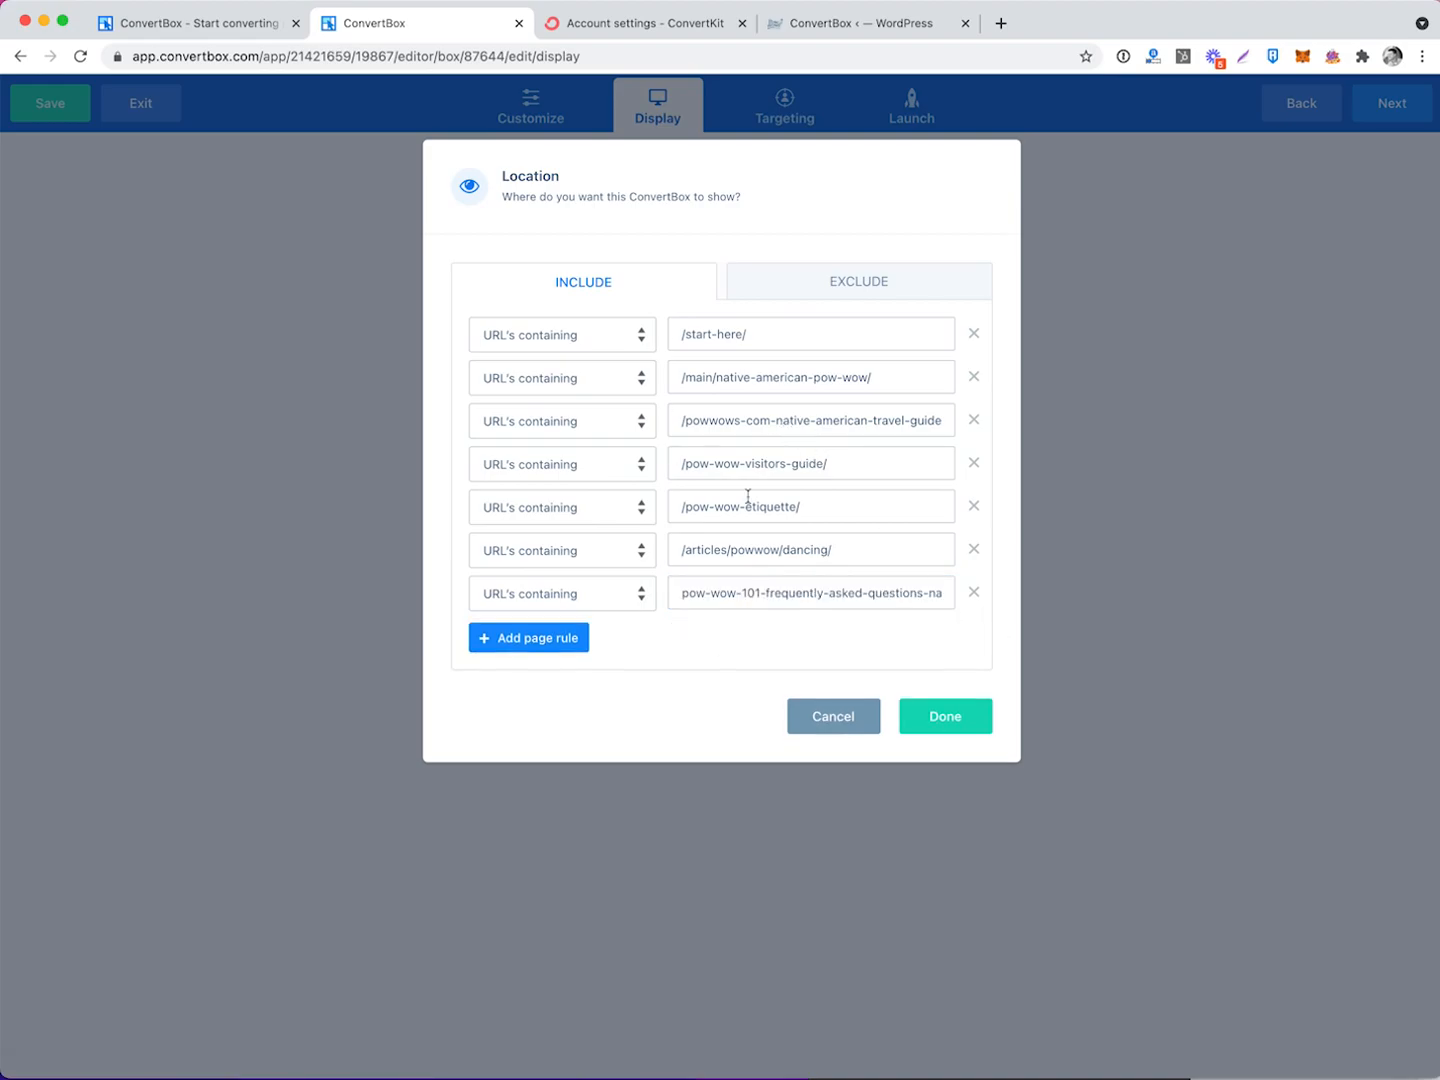
Exclude URLs containing /webcast/ and confirm the location rules.
click(857, 287)
click(741, 441)
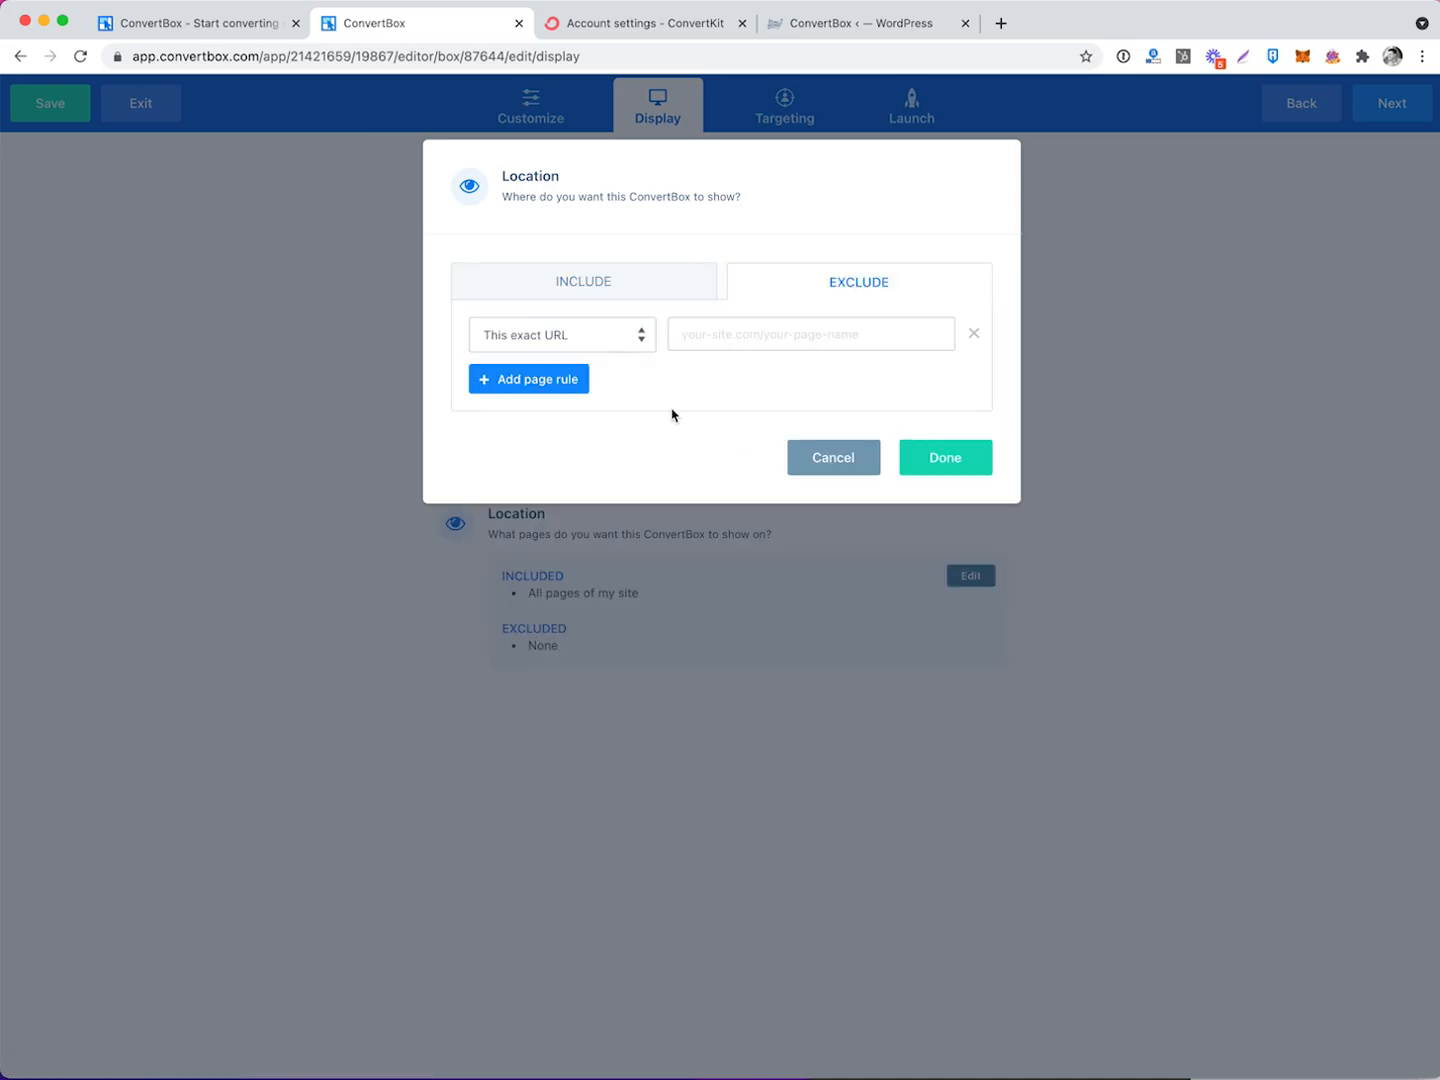
click(588, 344)
click(734, 352)
click(737, 336)
text(/webcast/)
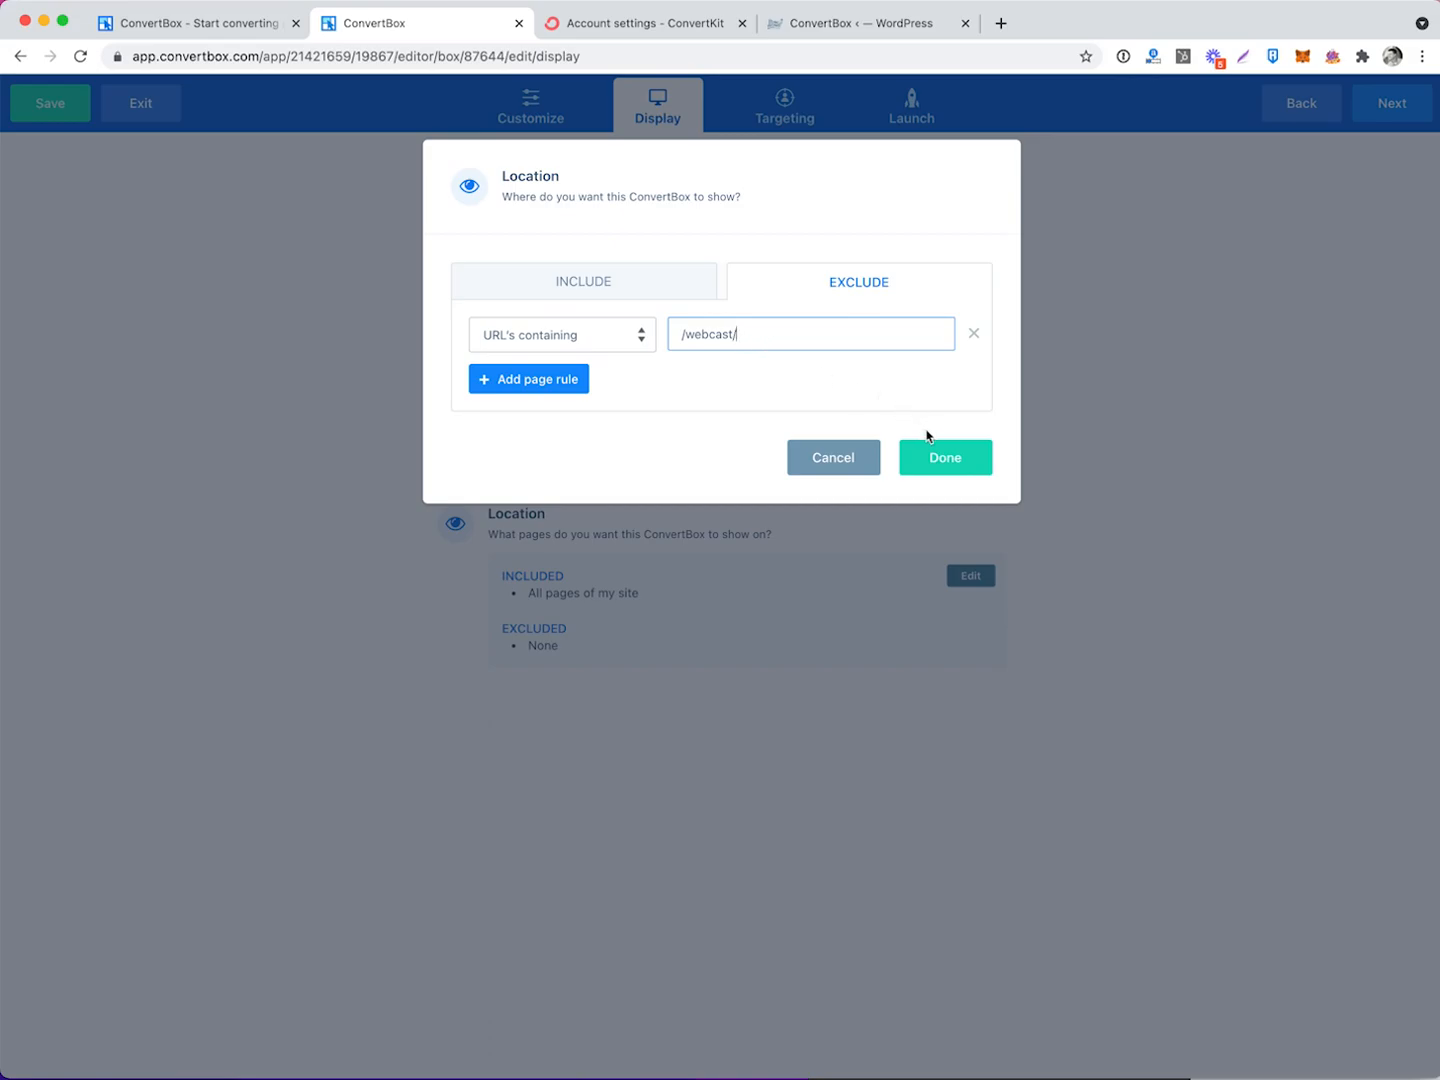
click(625, 291)
click(771, 283)
click(648, 284)
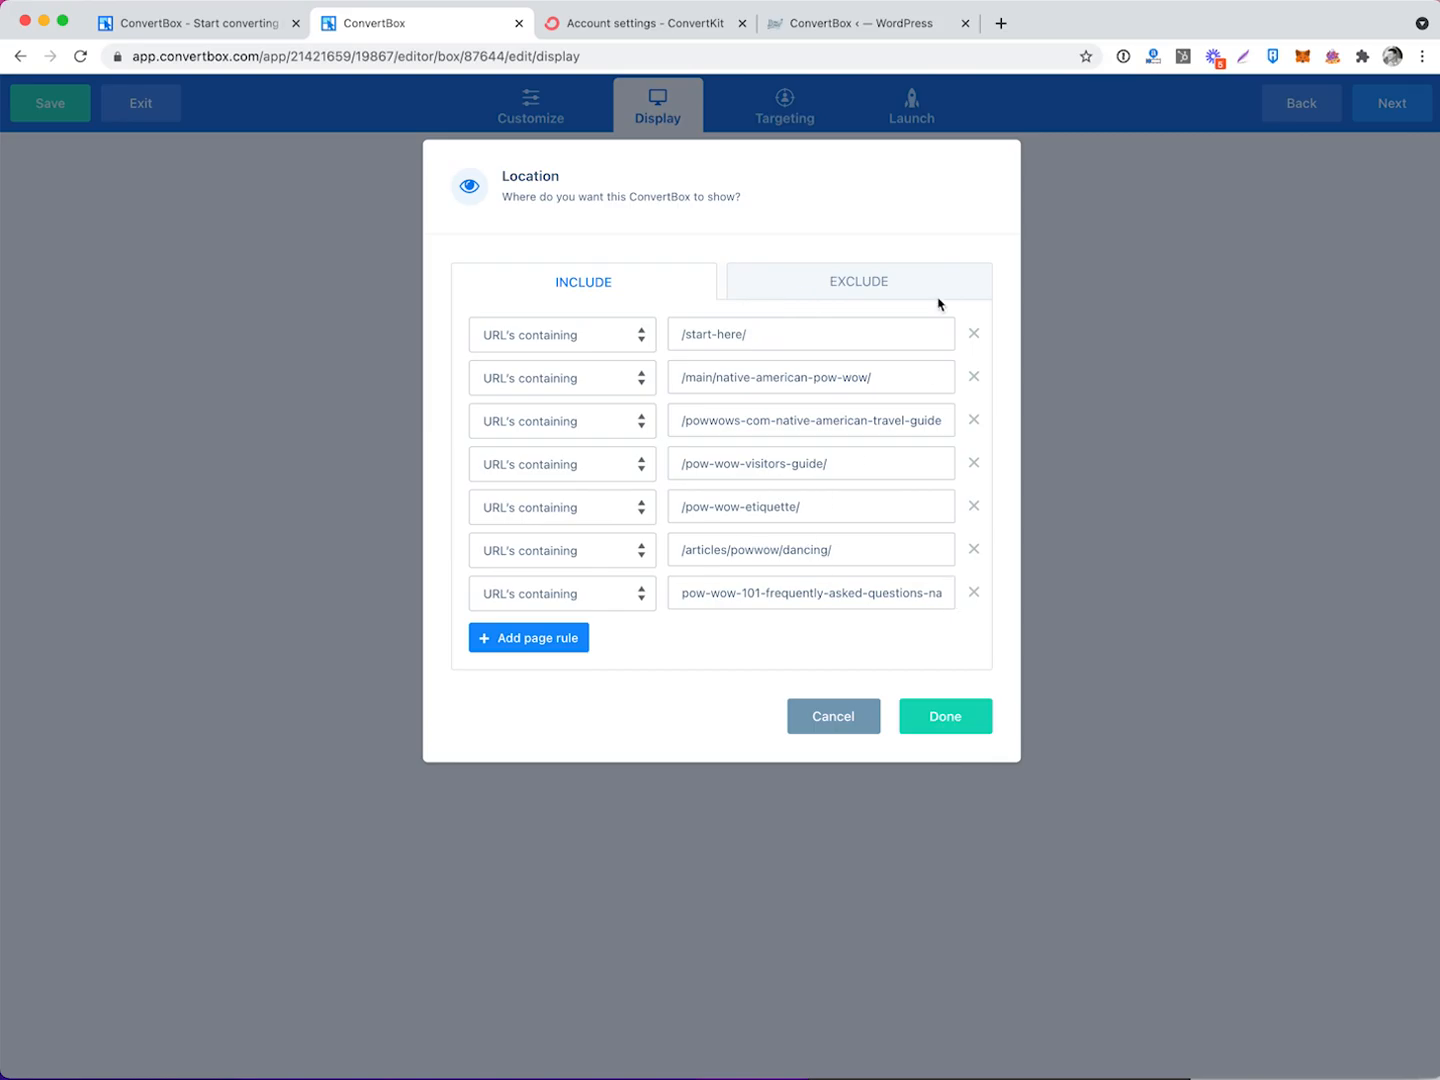
click(858, 281)
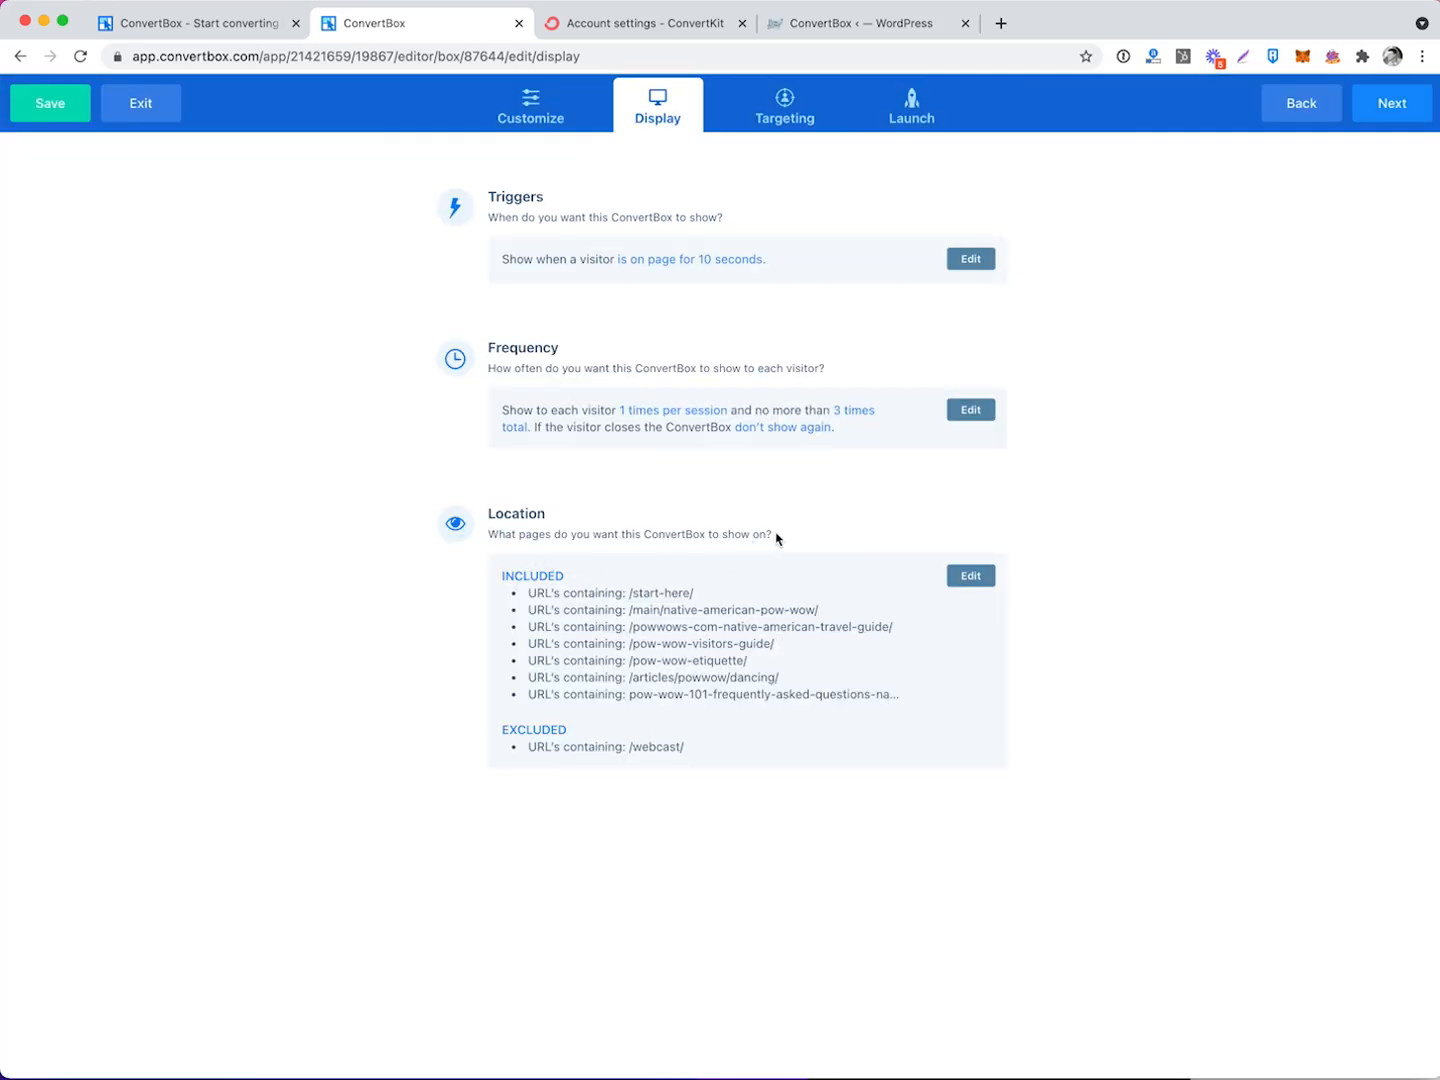
Set the Targeting step to Target specific visitors.
click(784, 108)
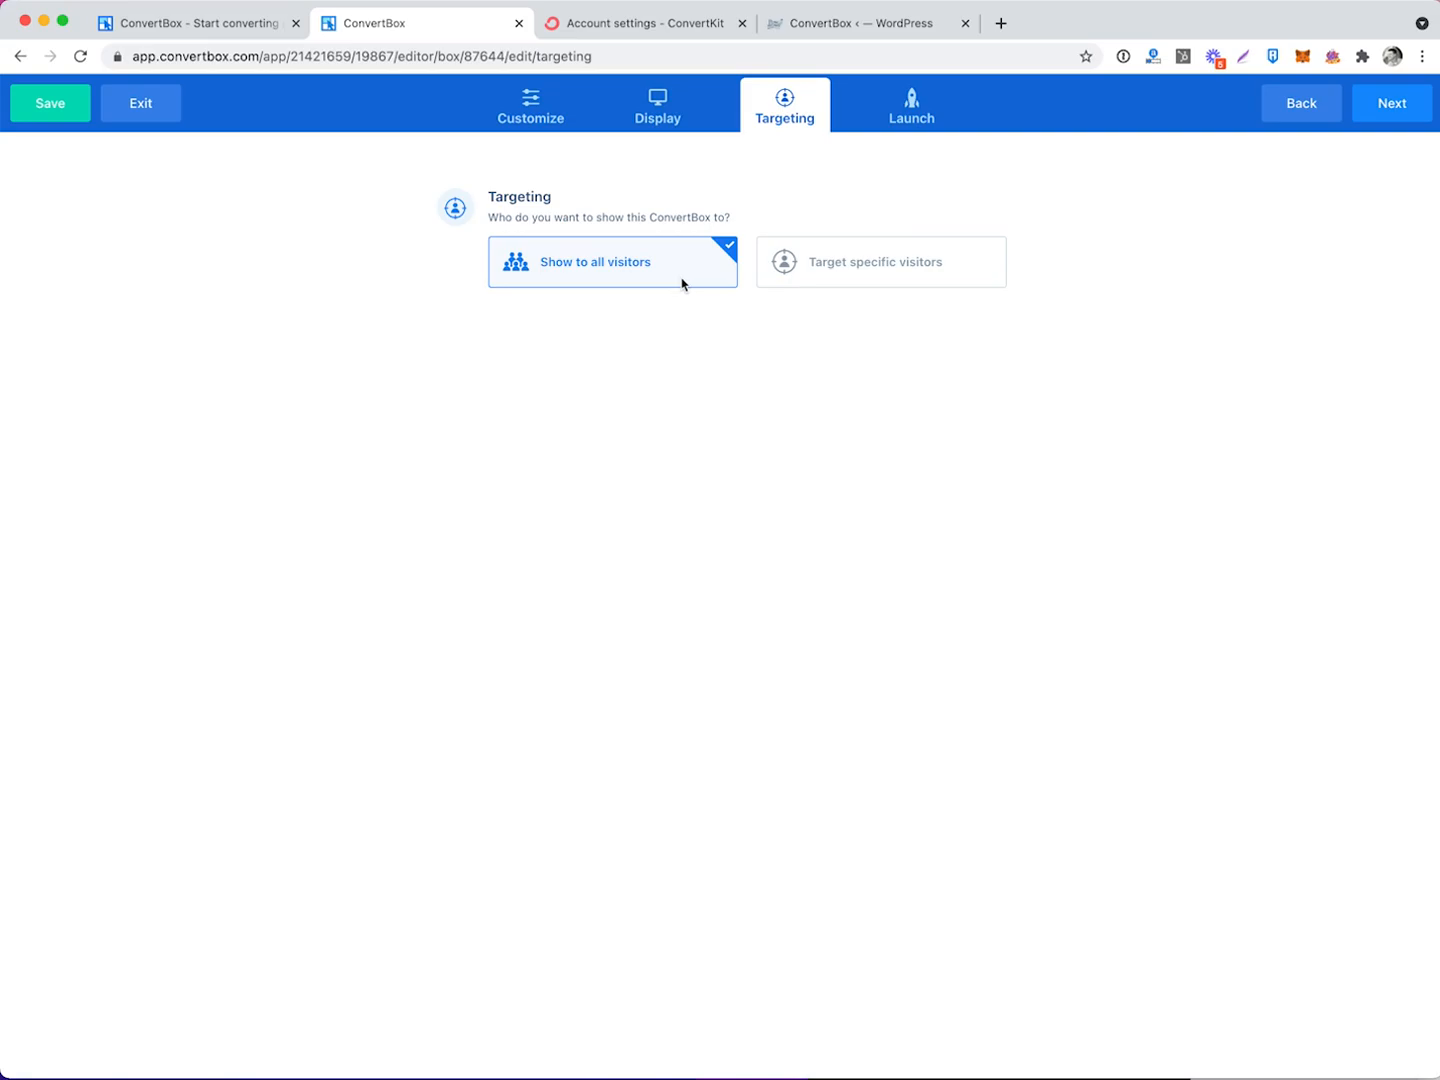
click(867, 262)
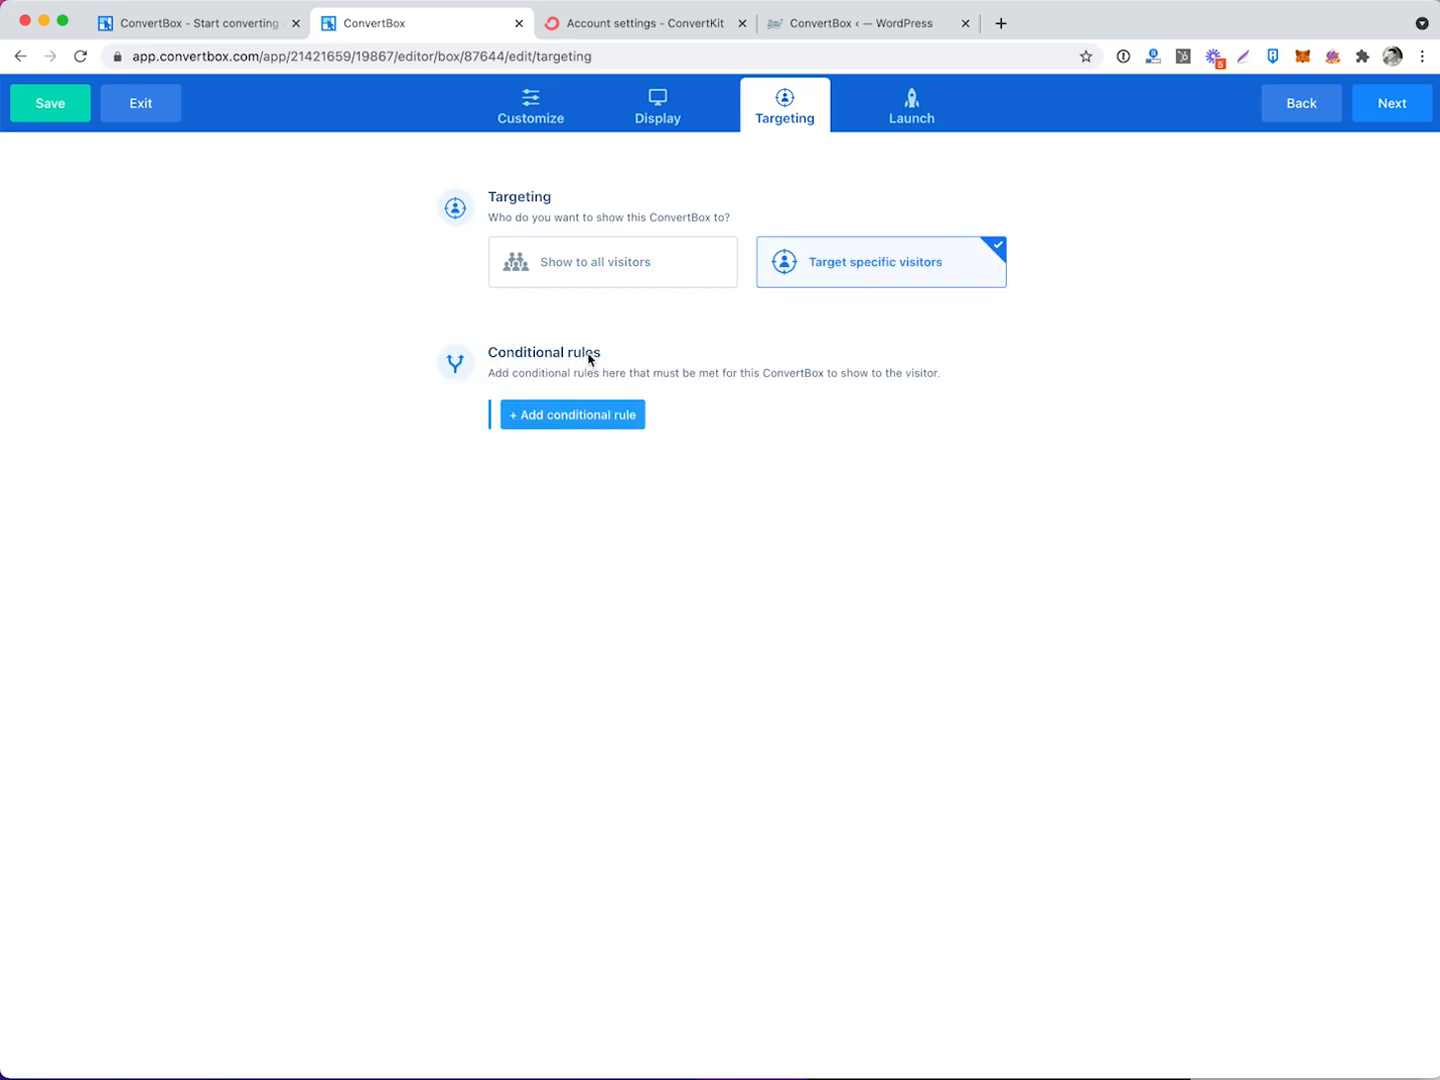
click(604, 413)
click(676, 263)
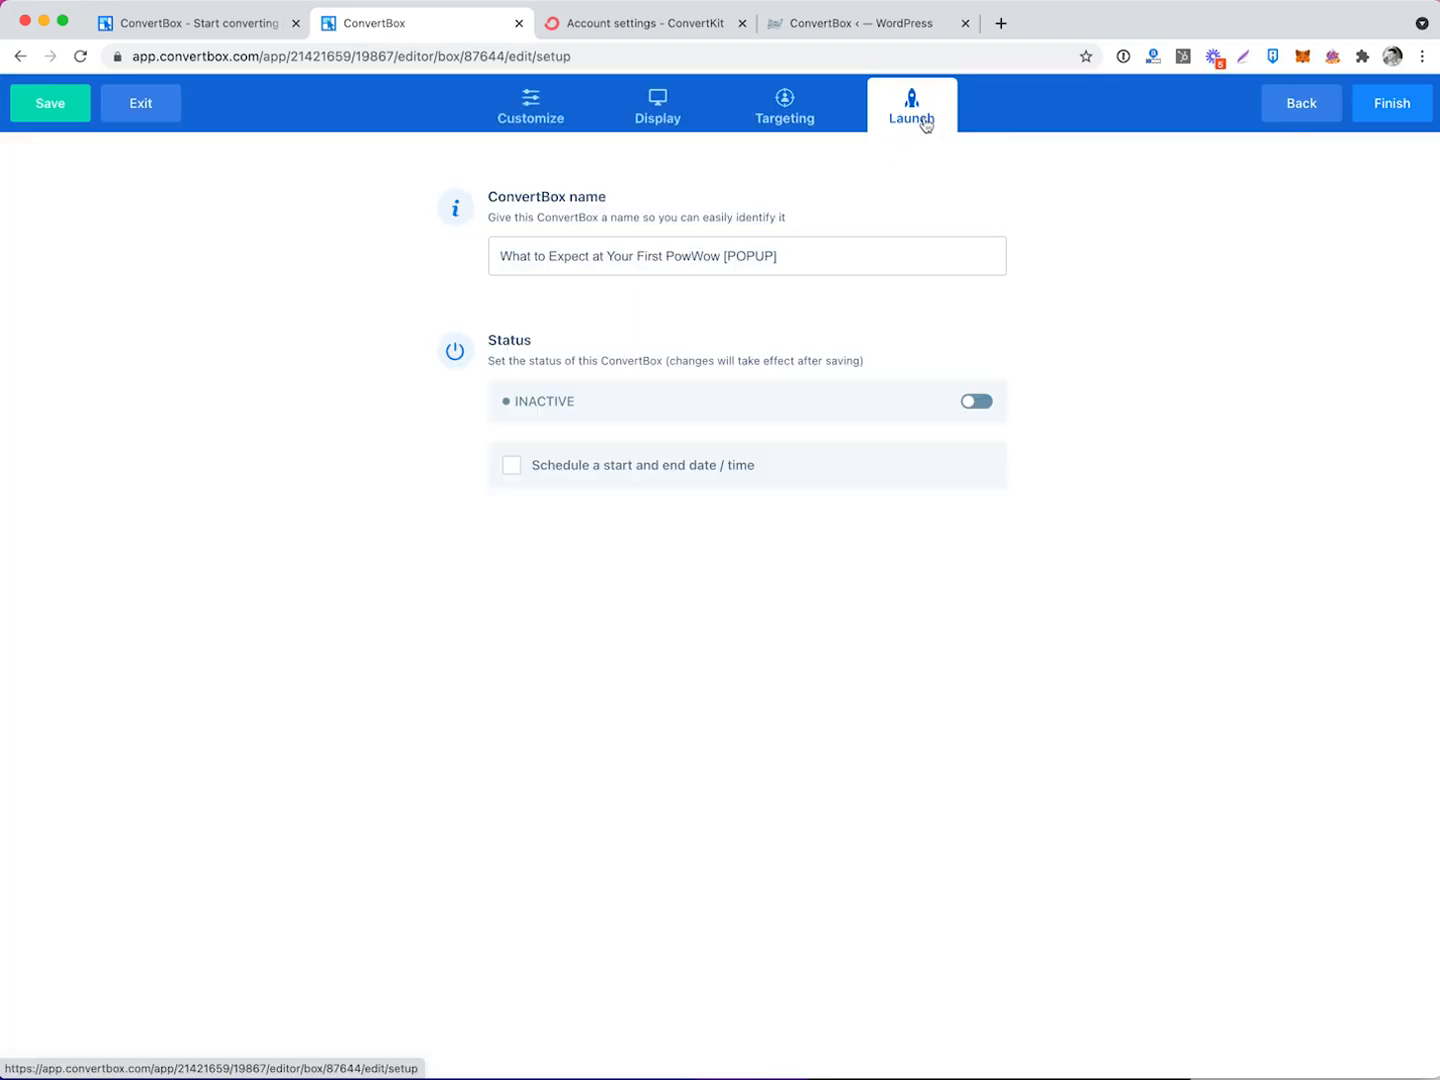
Set the popup's status to Active, leaving start and end date scheduling off.
click(571, 194)
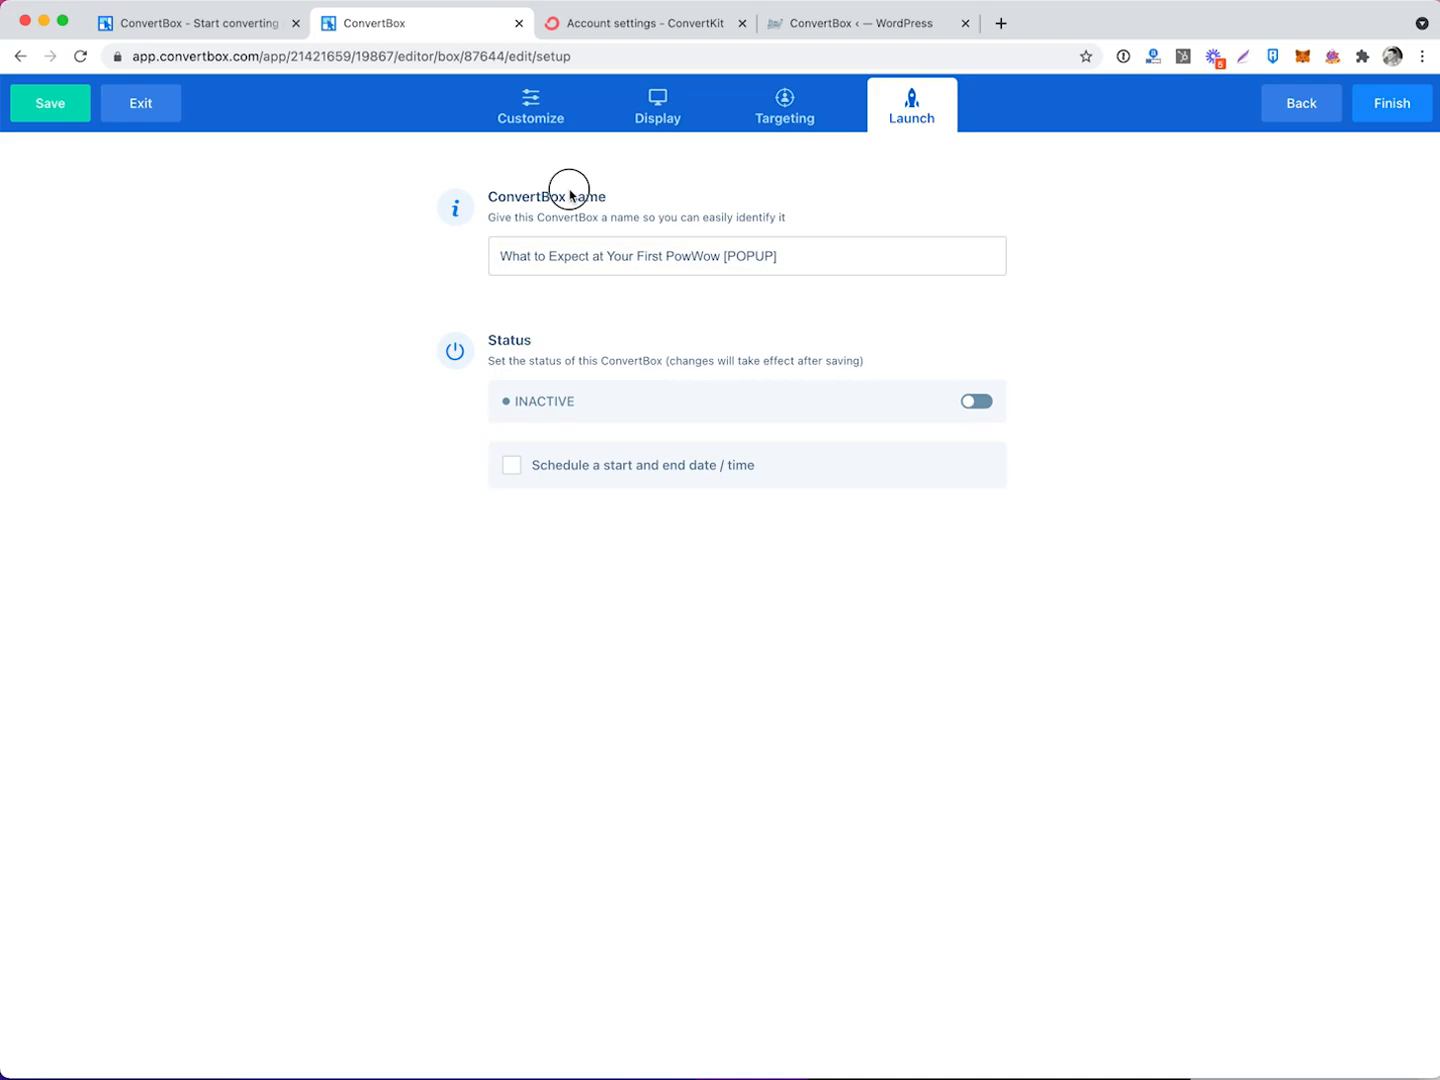
click(977, 403)
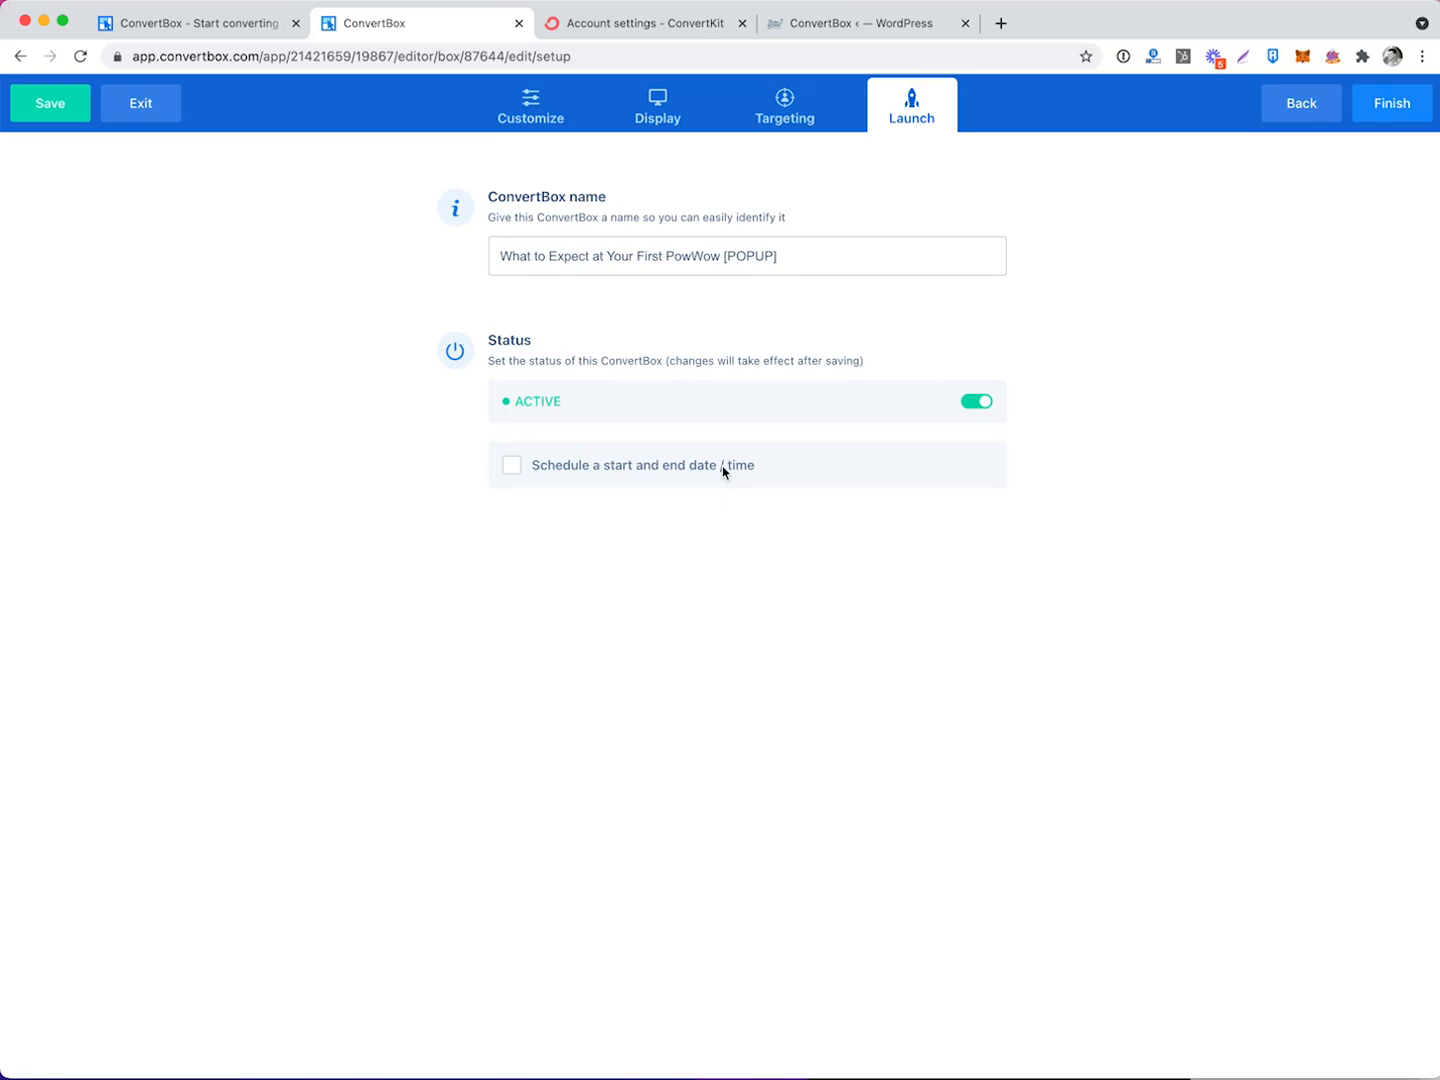
click(512, 467)
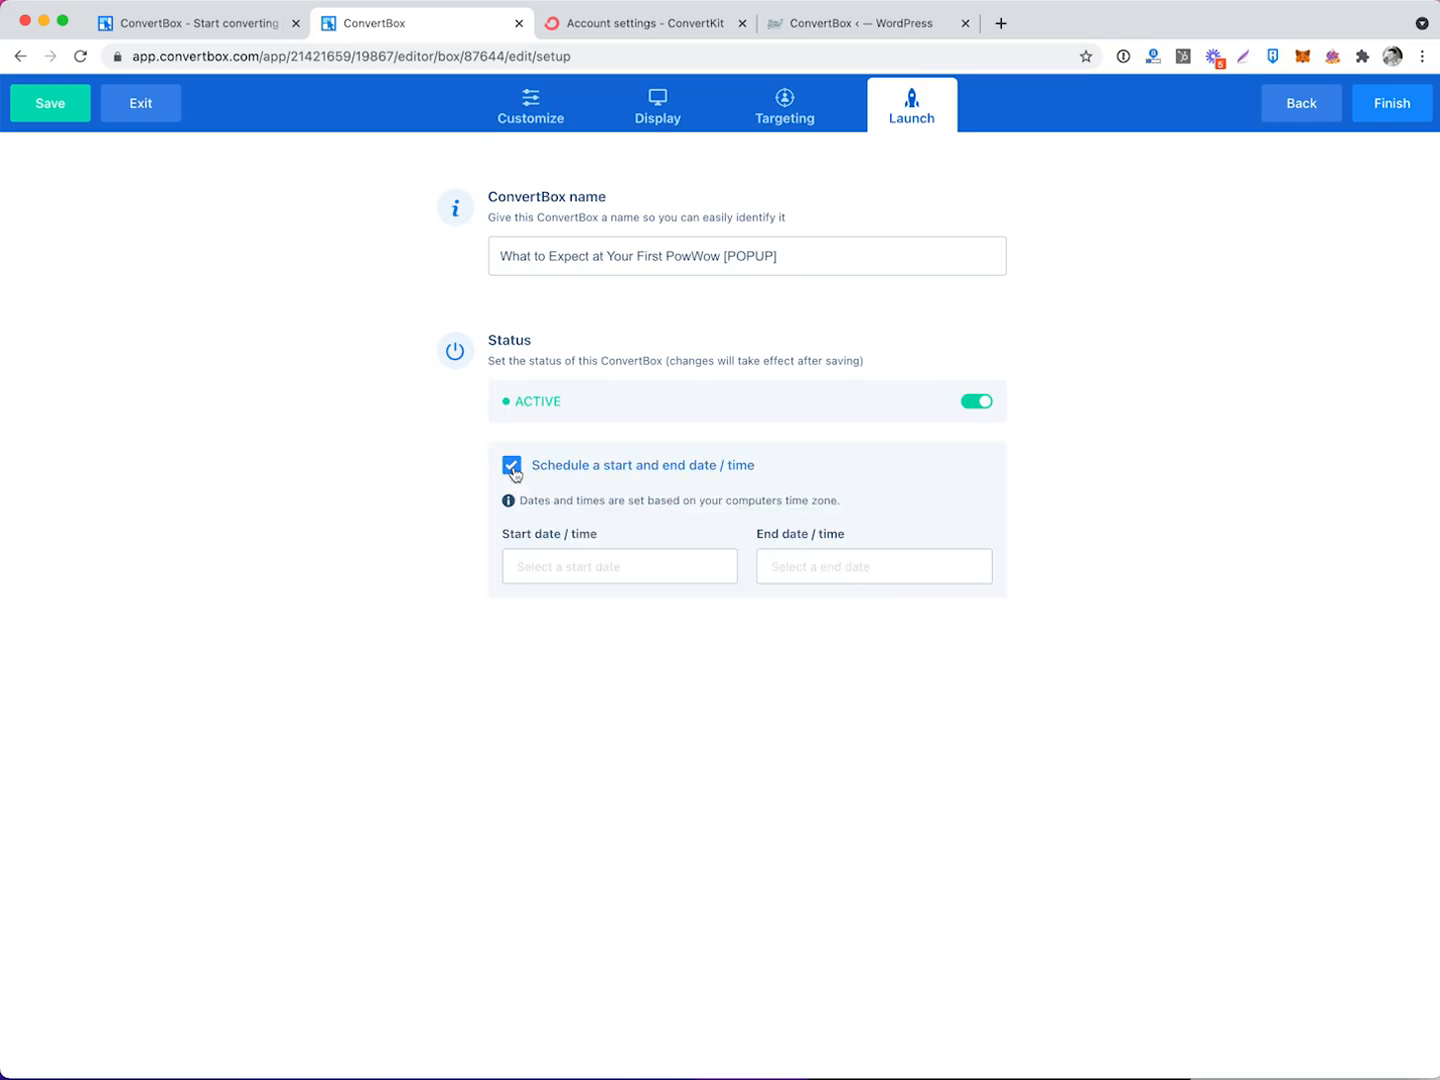
click(800, 557)
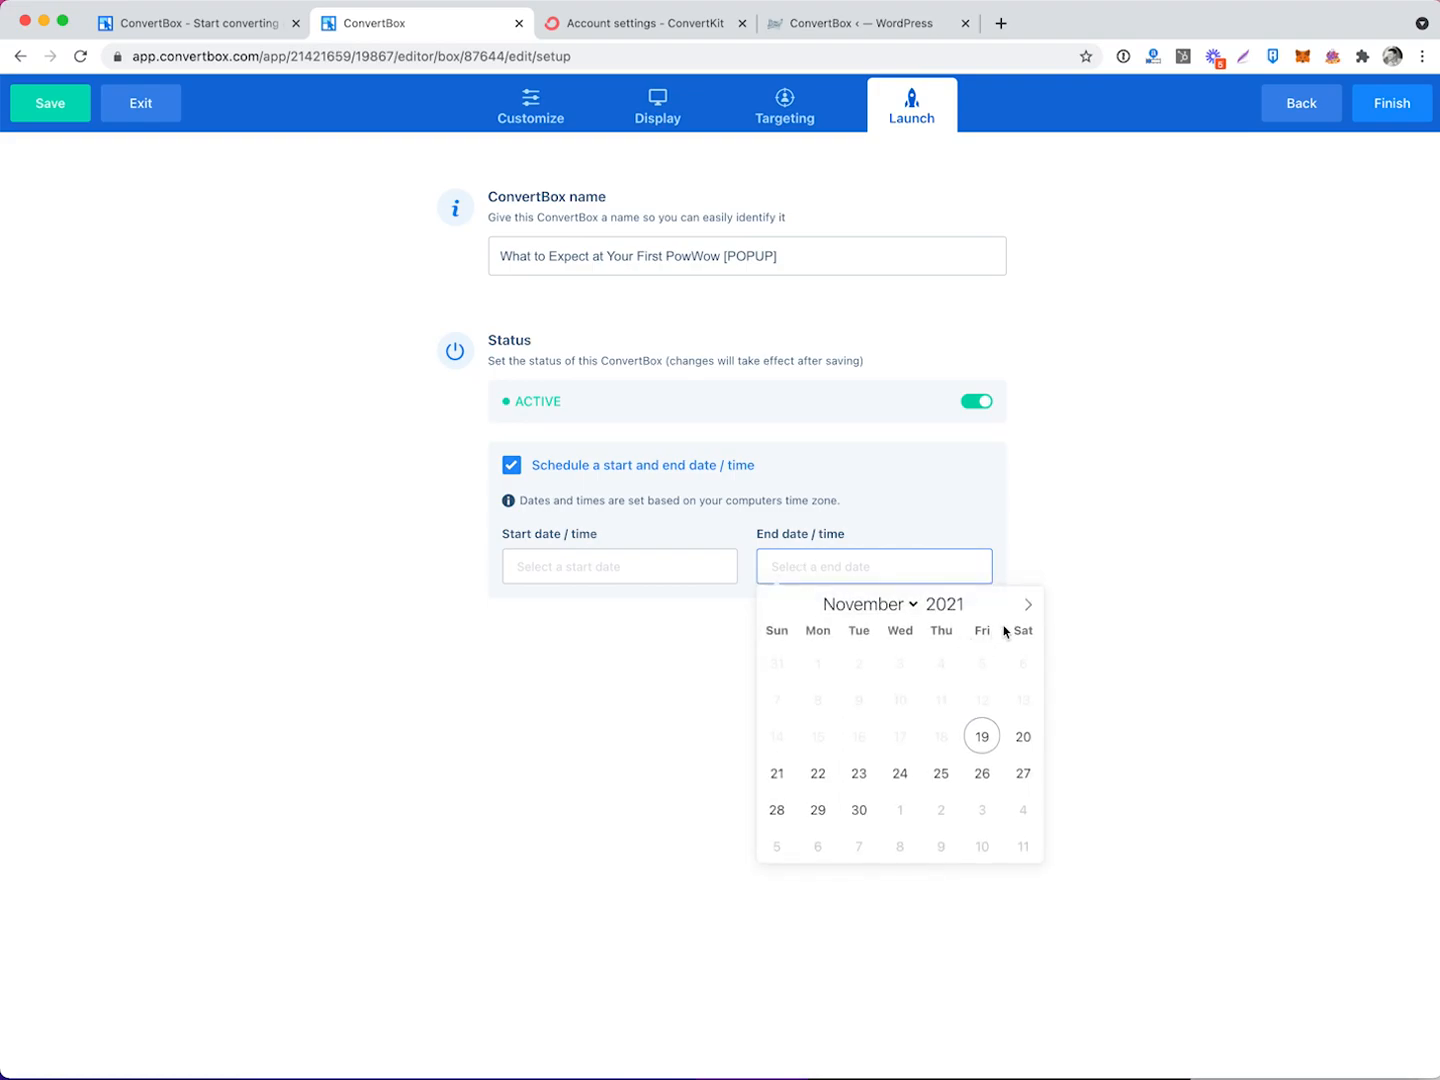
click(1026, 605)
click(982, 808)
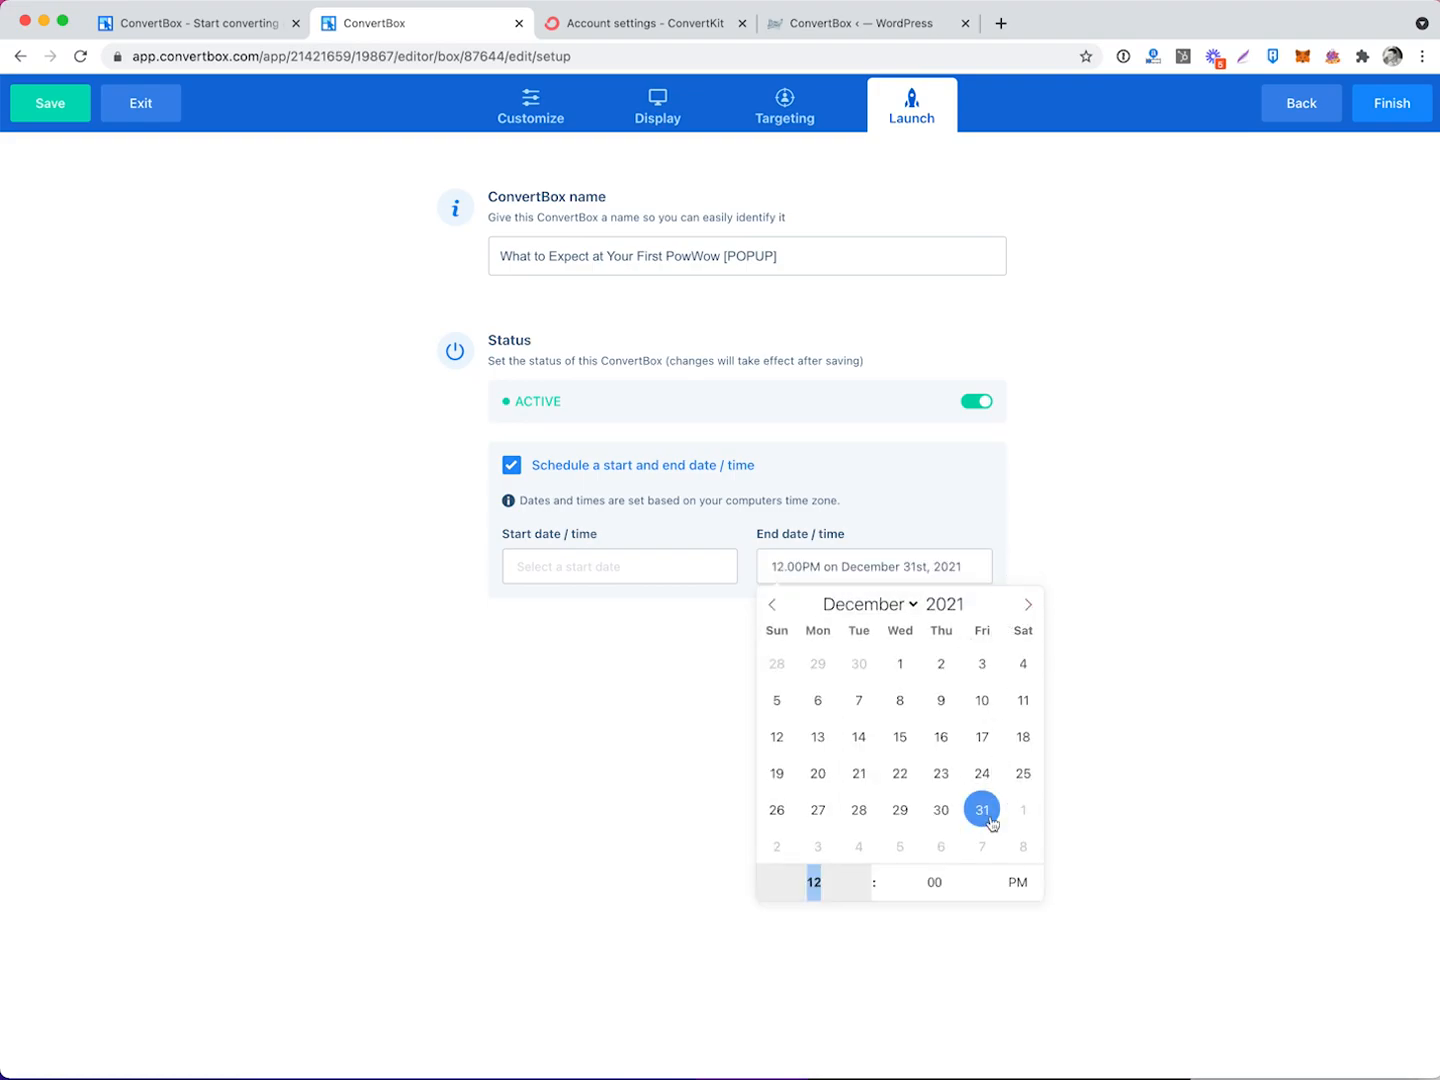
click(512, 465)
Finish and save the popup anyway despite having no integrations set.
click(1393, 111)
click(836, 380)
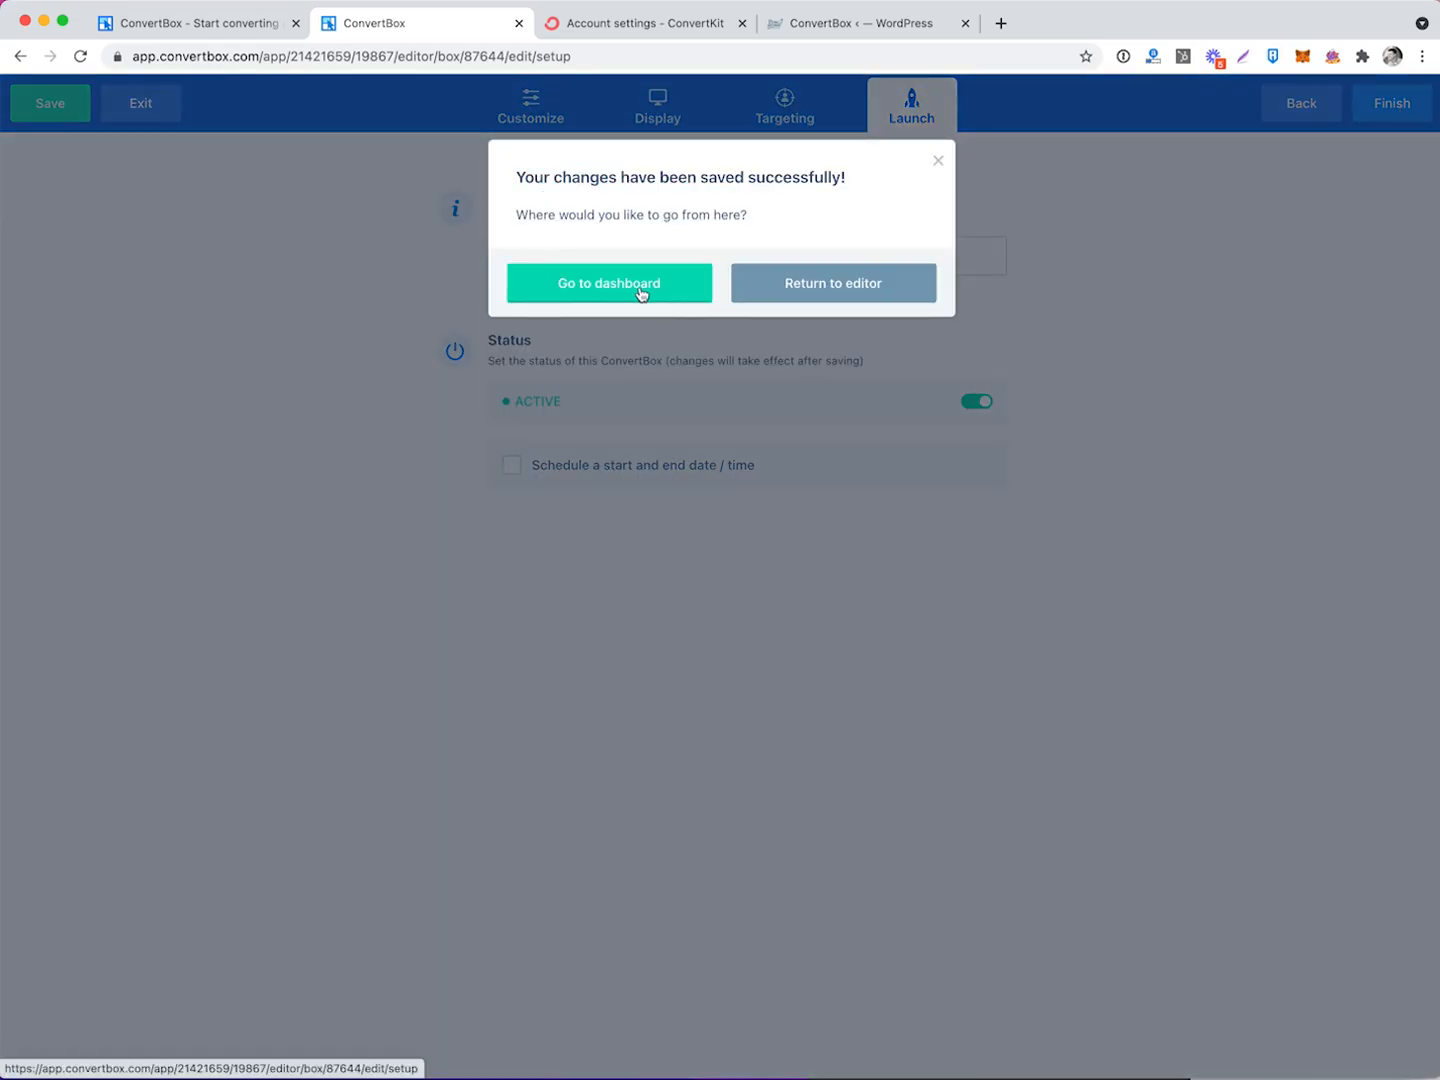
click(641, 292)
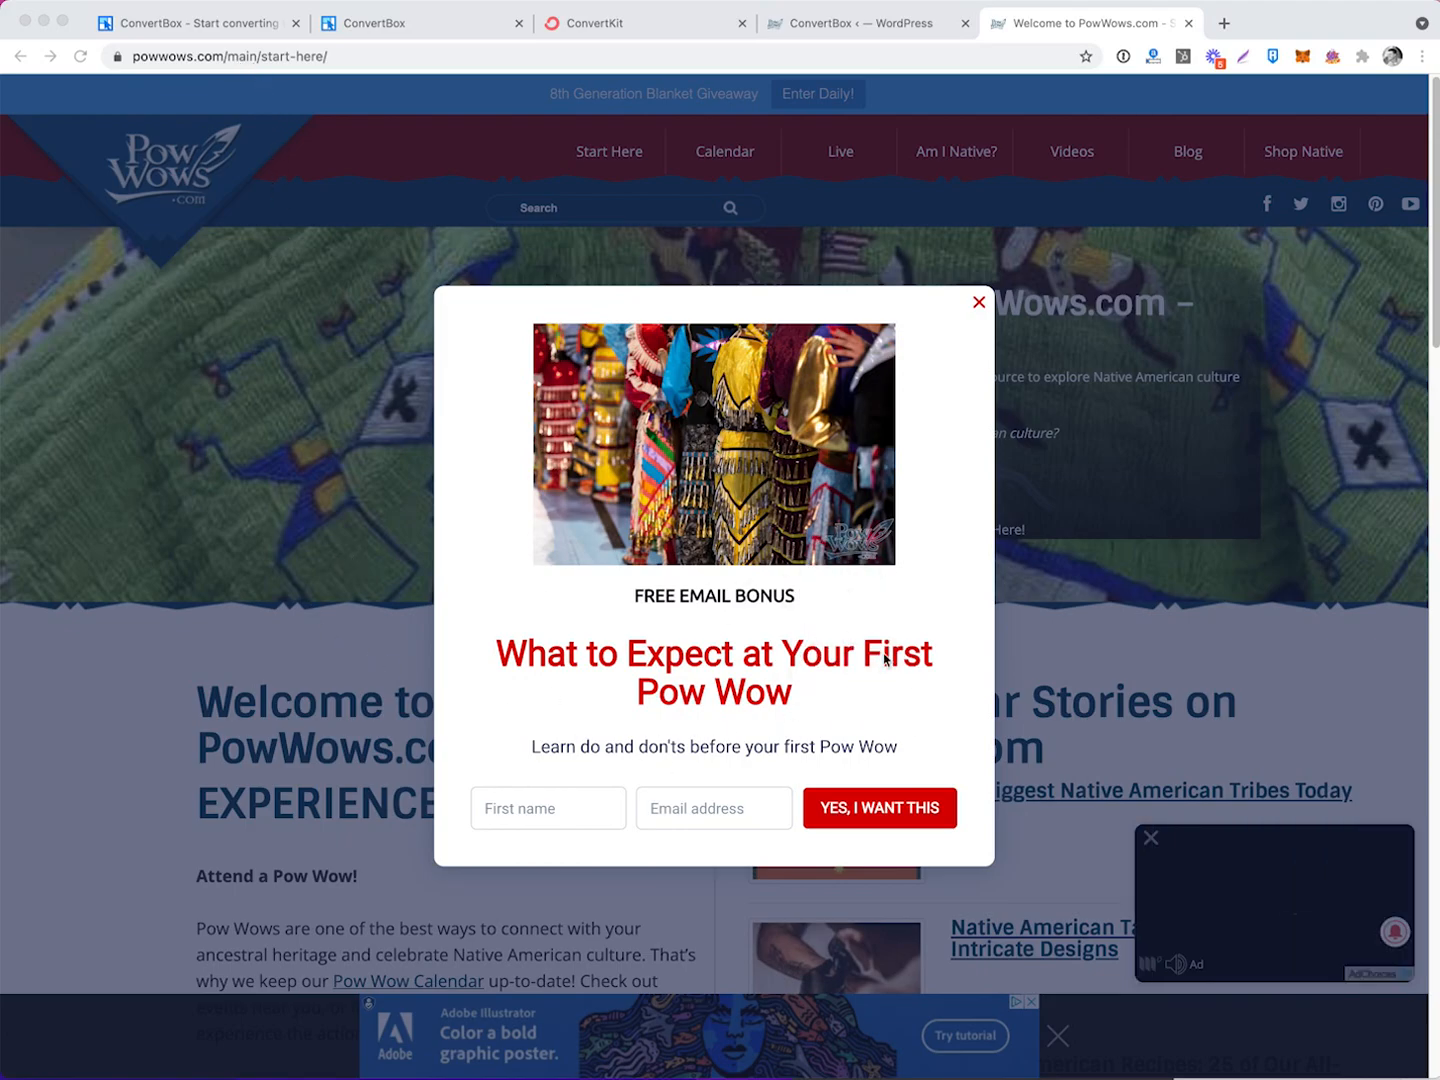
Return to the ConvertBox dashboard tab after seeing the popup live on PowWows.com.
key(super+2)
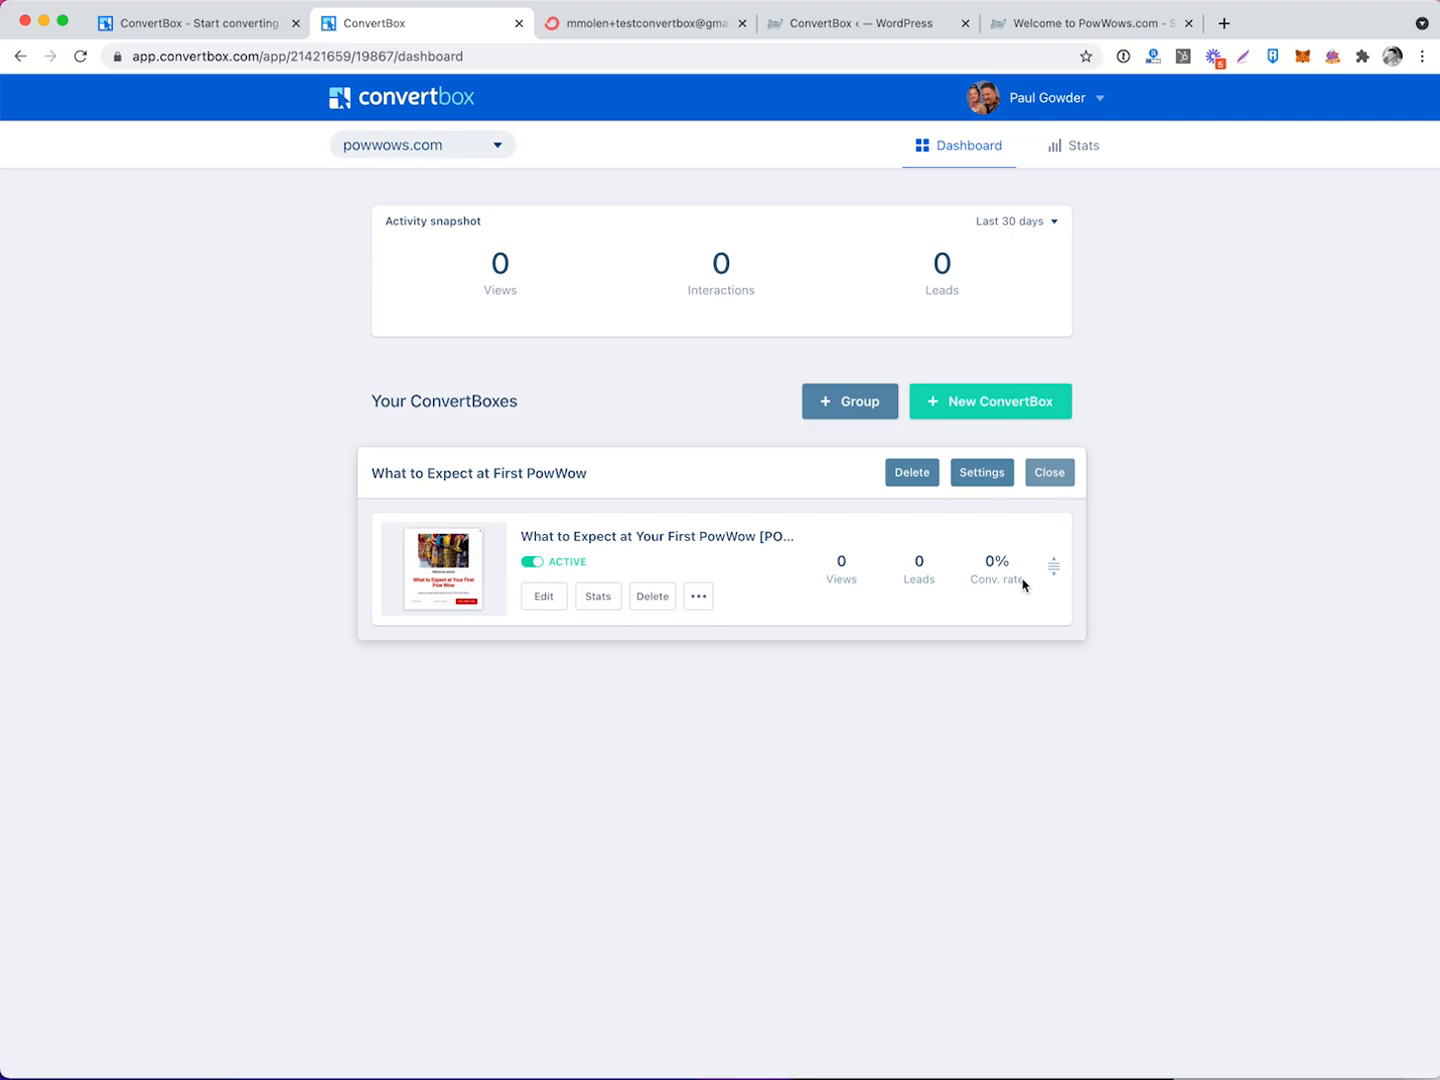
Start an A/B test, delete Variation B, and clone Variation A into Variation C for editing.
click(548, 597)
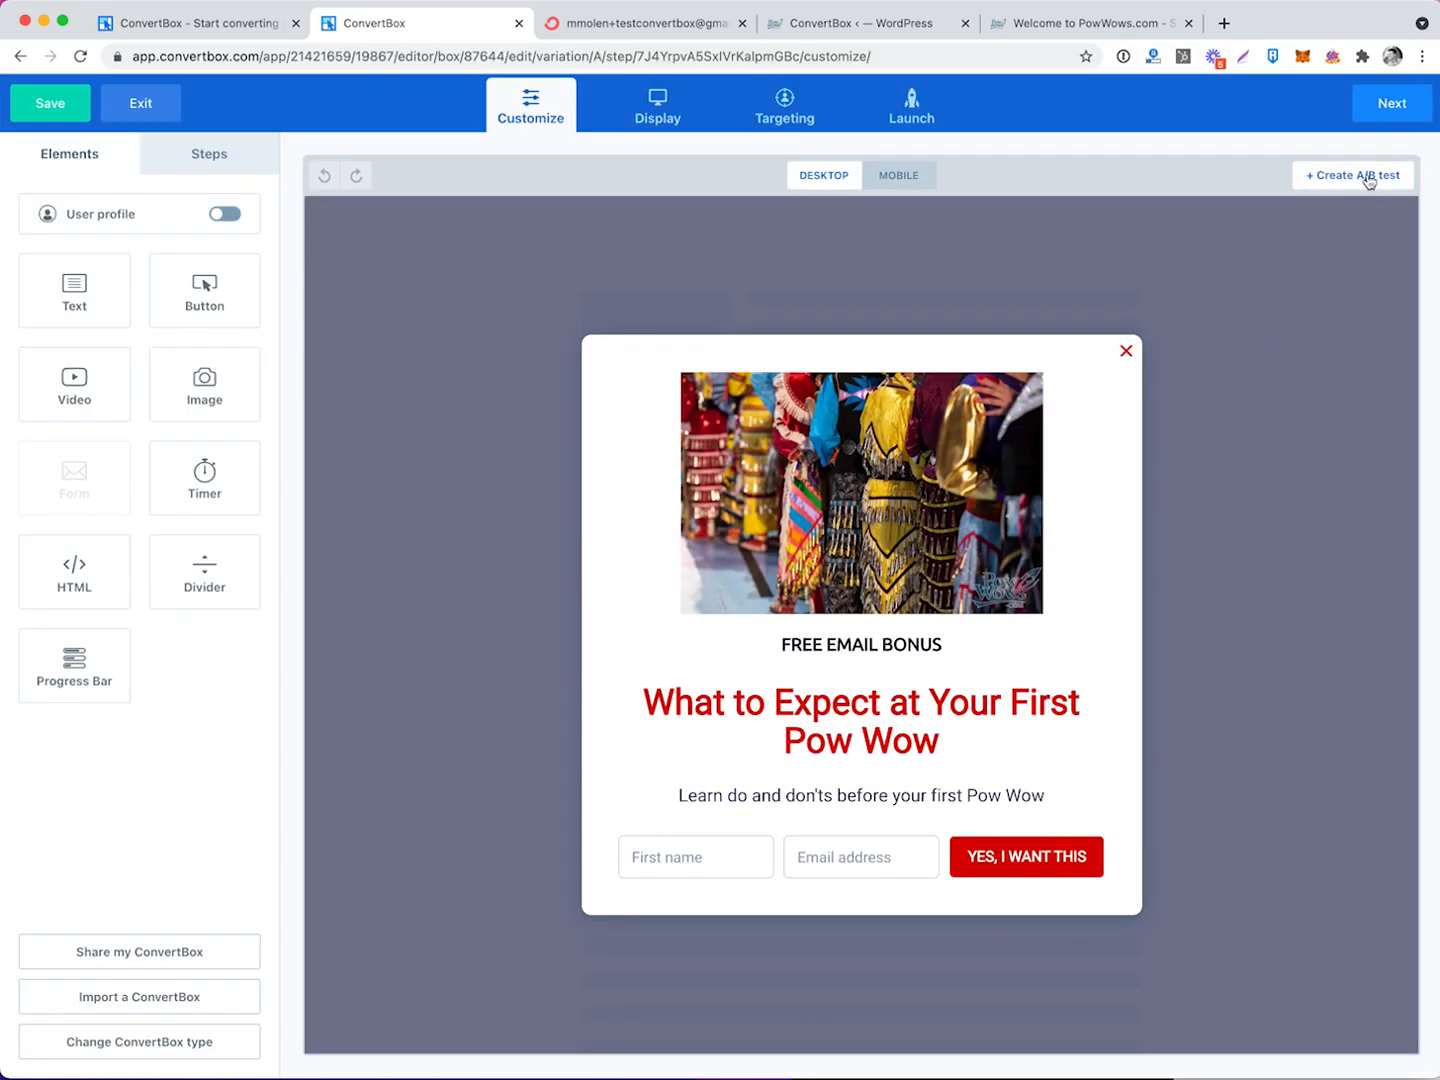
click(1369, 180)
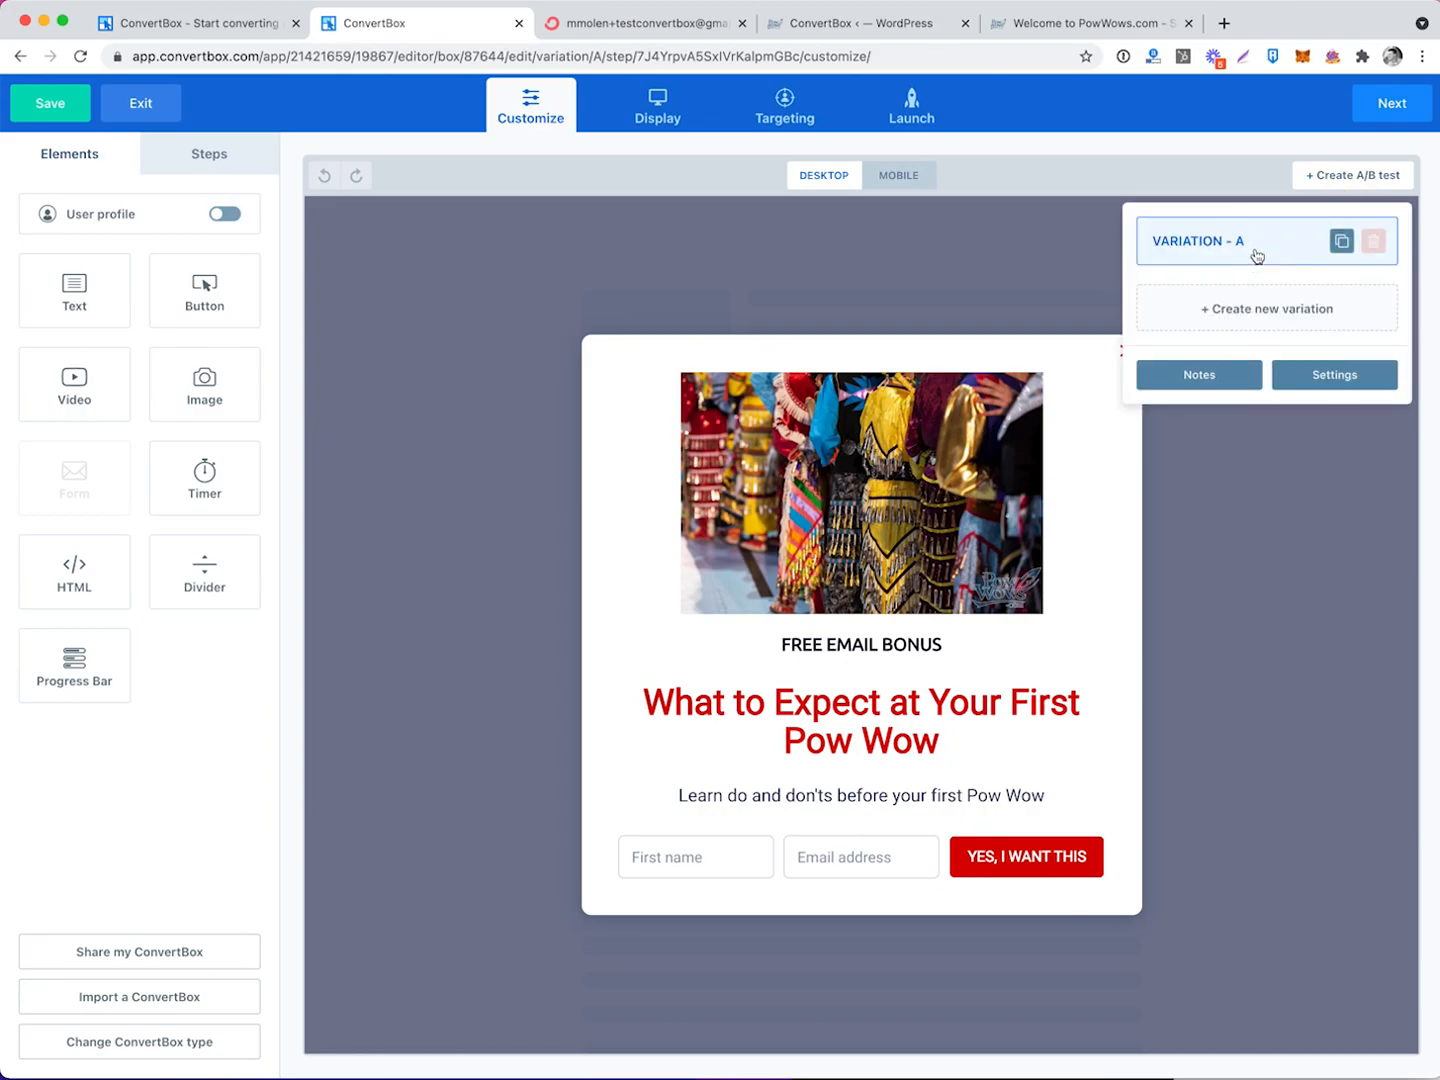
click(1290, 311)
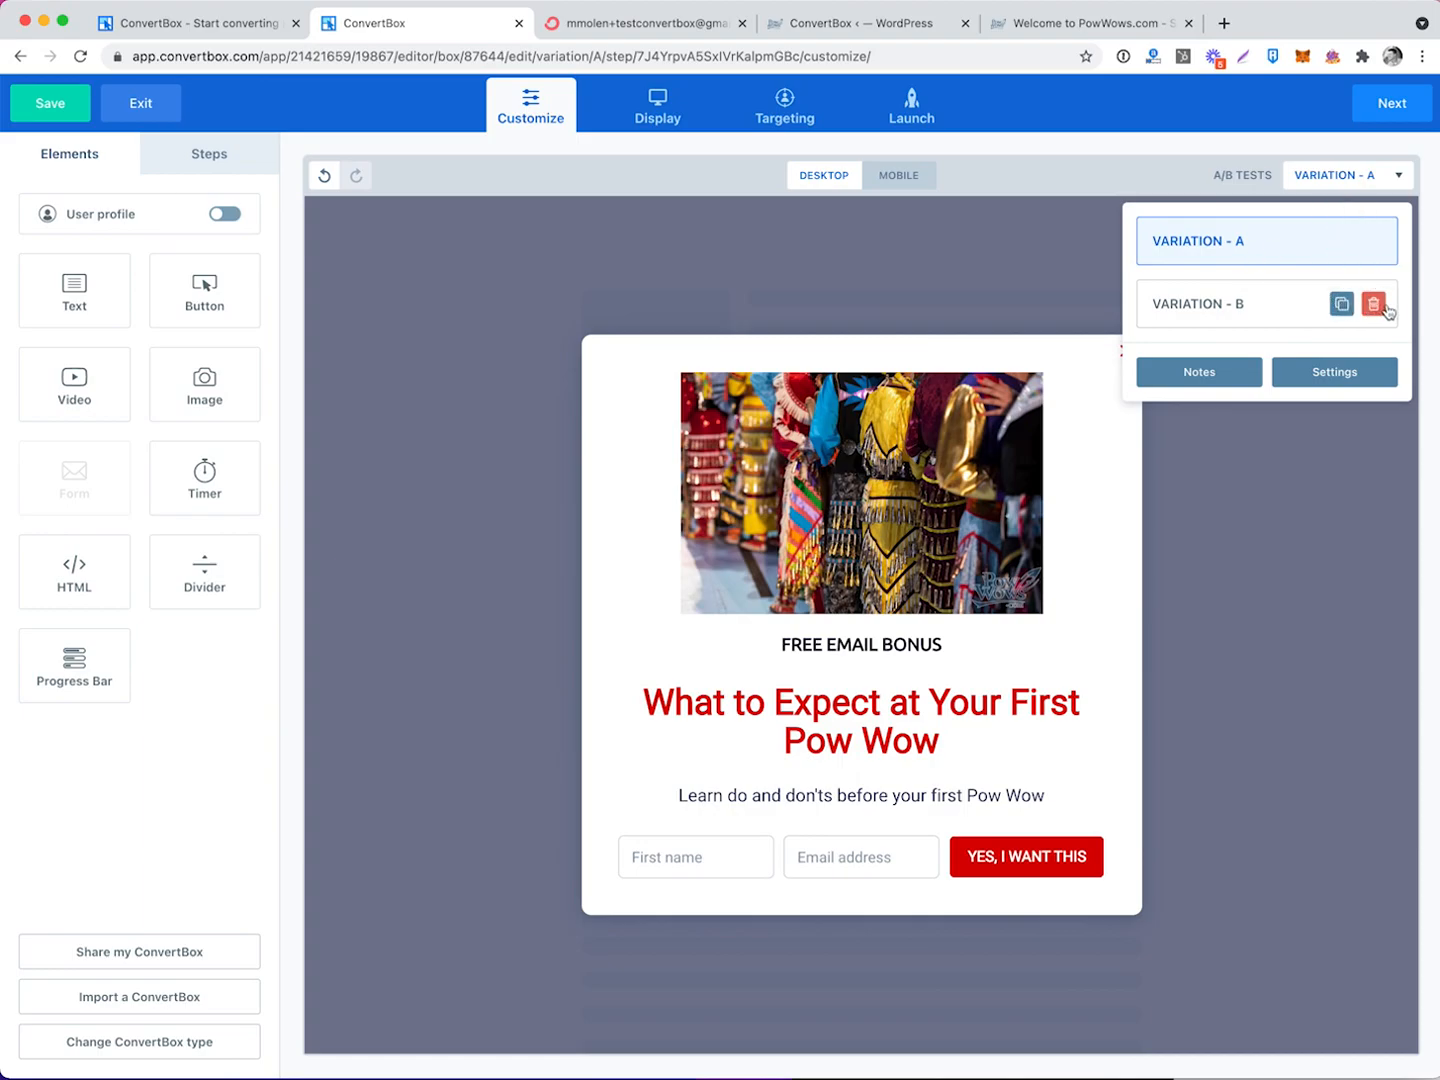
click(1375, 304)
click(886, 301)
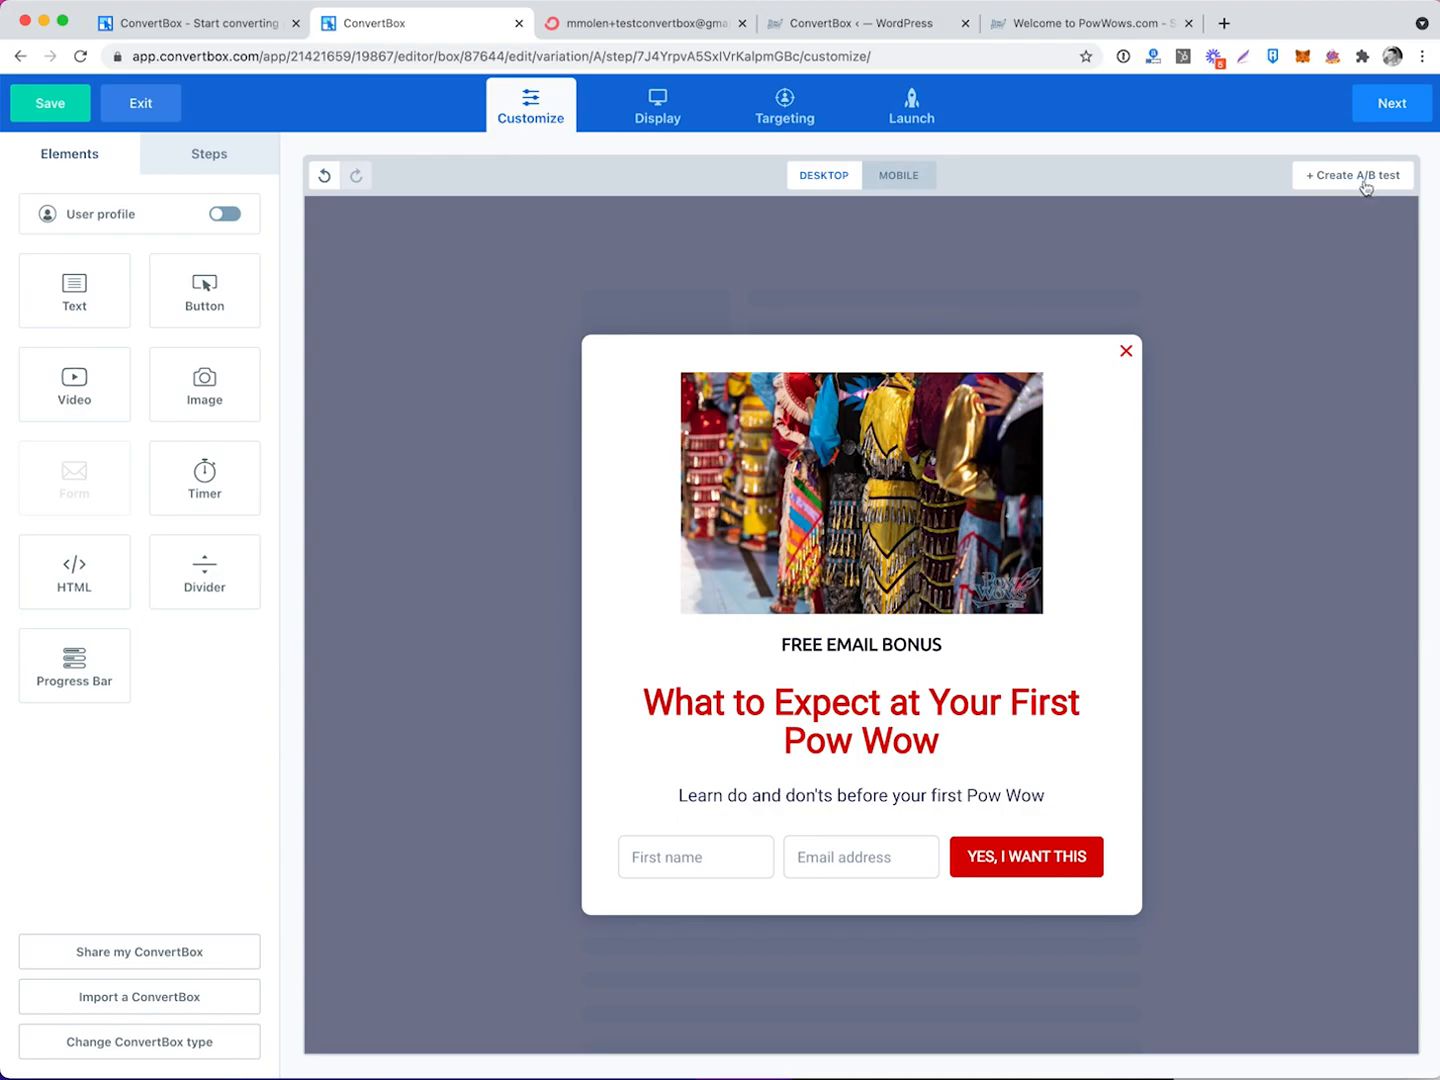
mouse_move(1365, 185)
click(1342, 242)
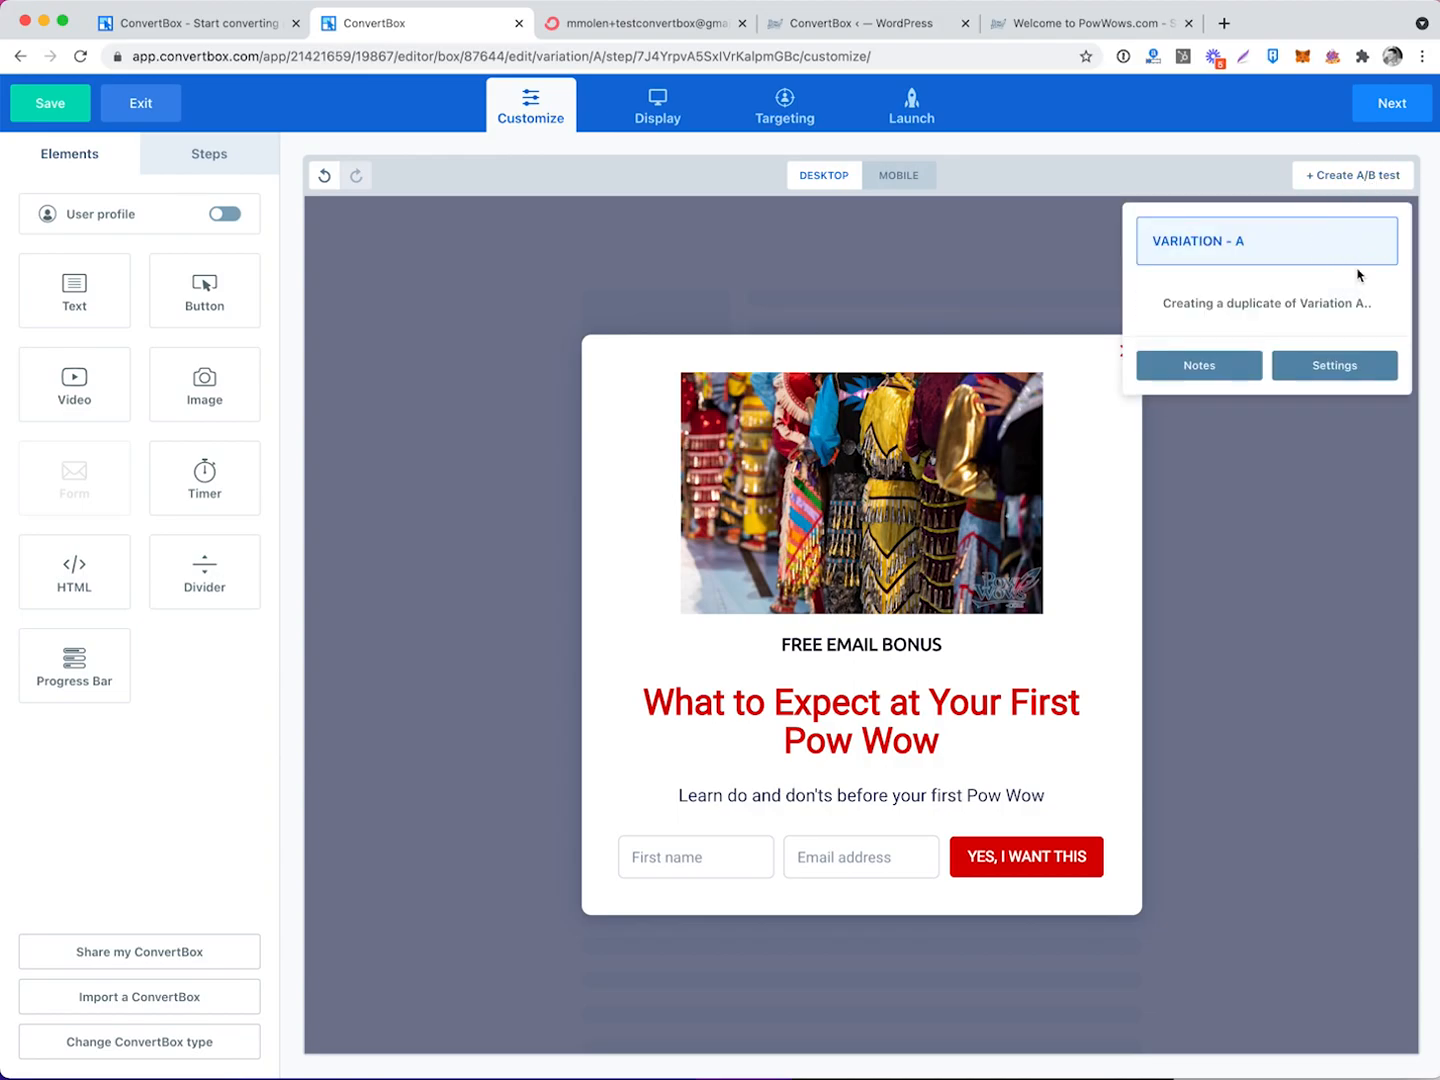
click(1245, 303)
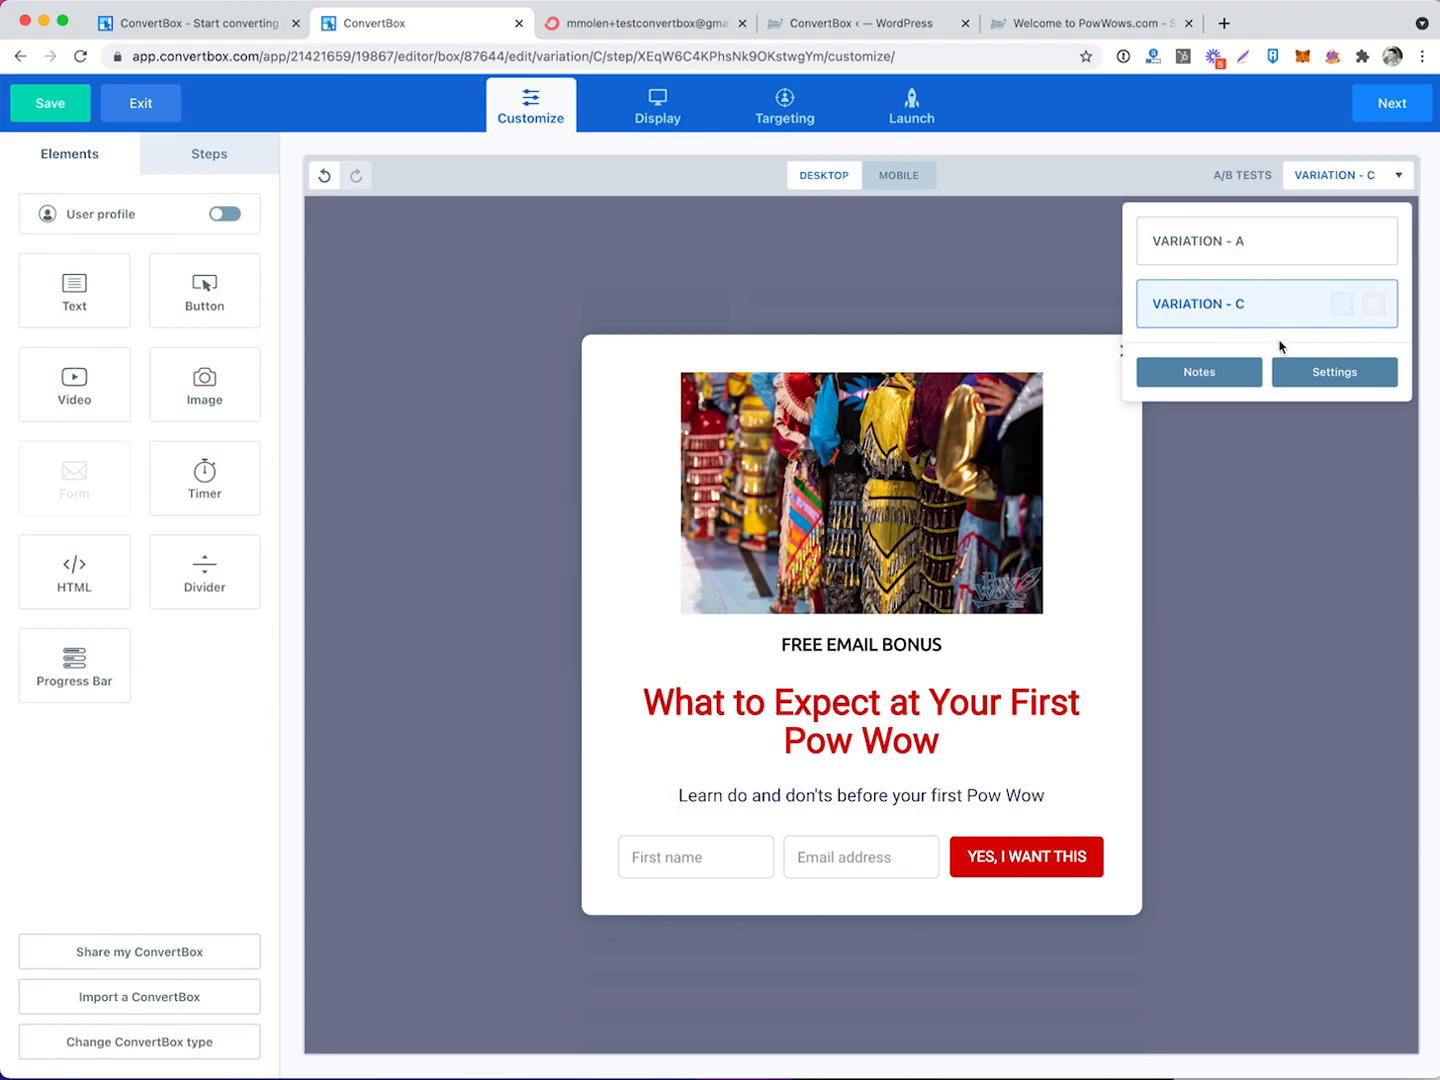
click(1256, 254)
click(1255, 298)
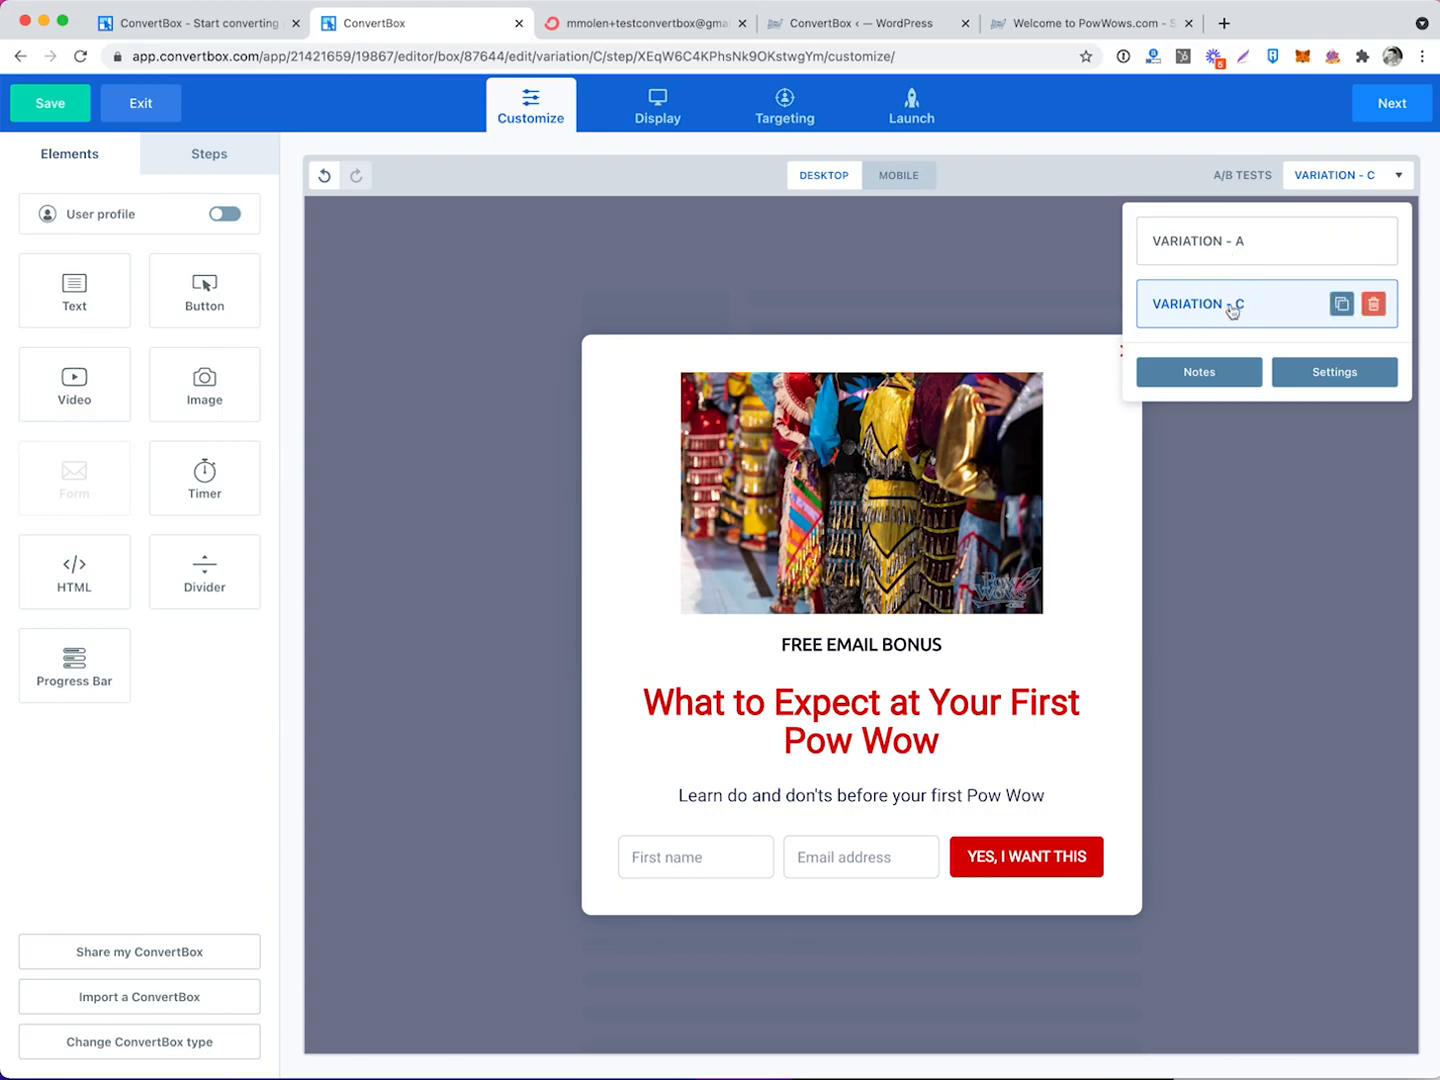
Delete the pow wow image and enlarge the What to Expect headline to 54 px.
click(878, 494)
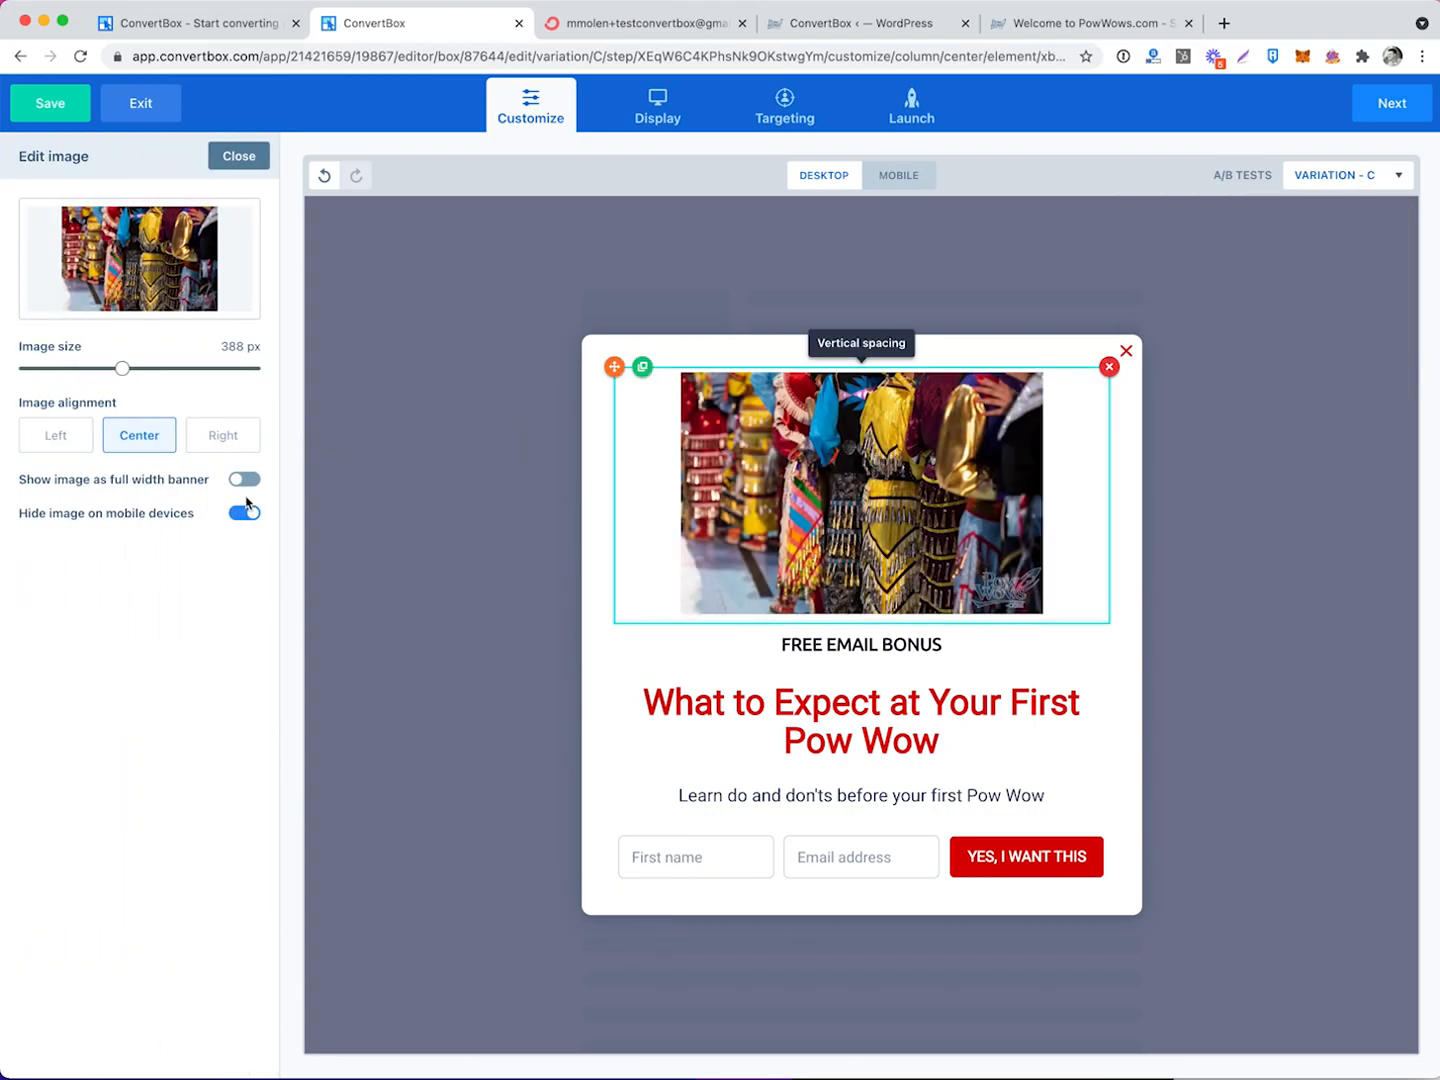
click(1111, 368)
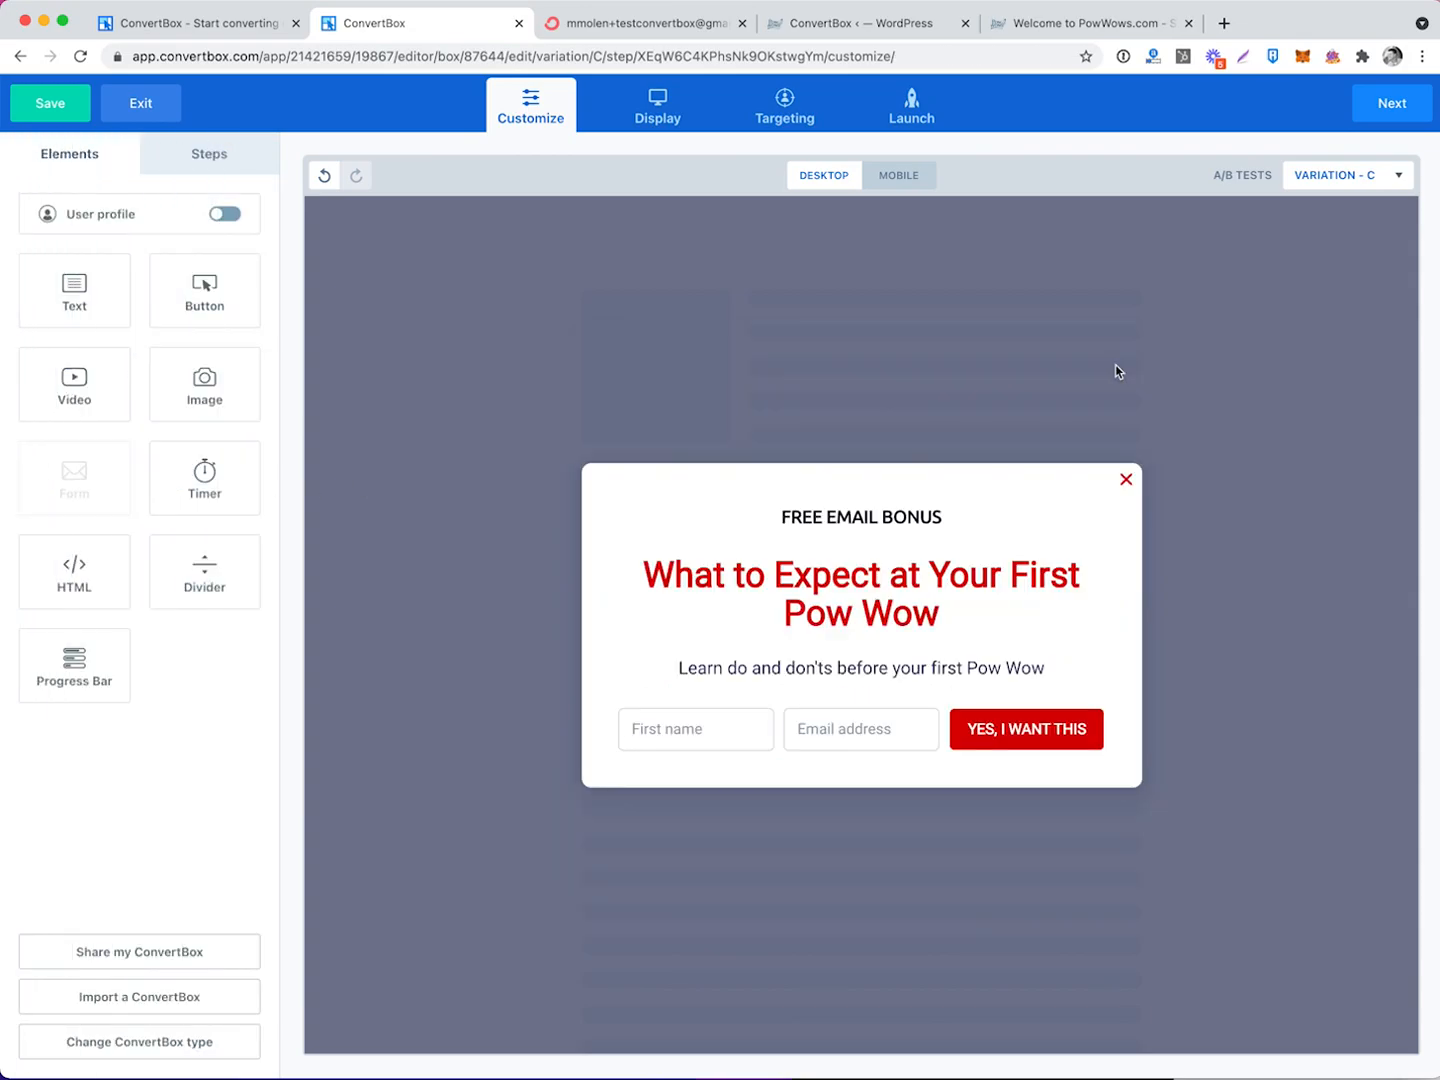
click(897, 529)
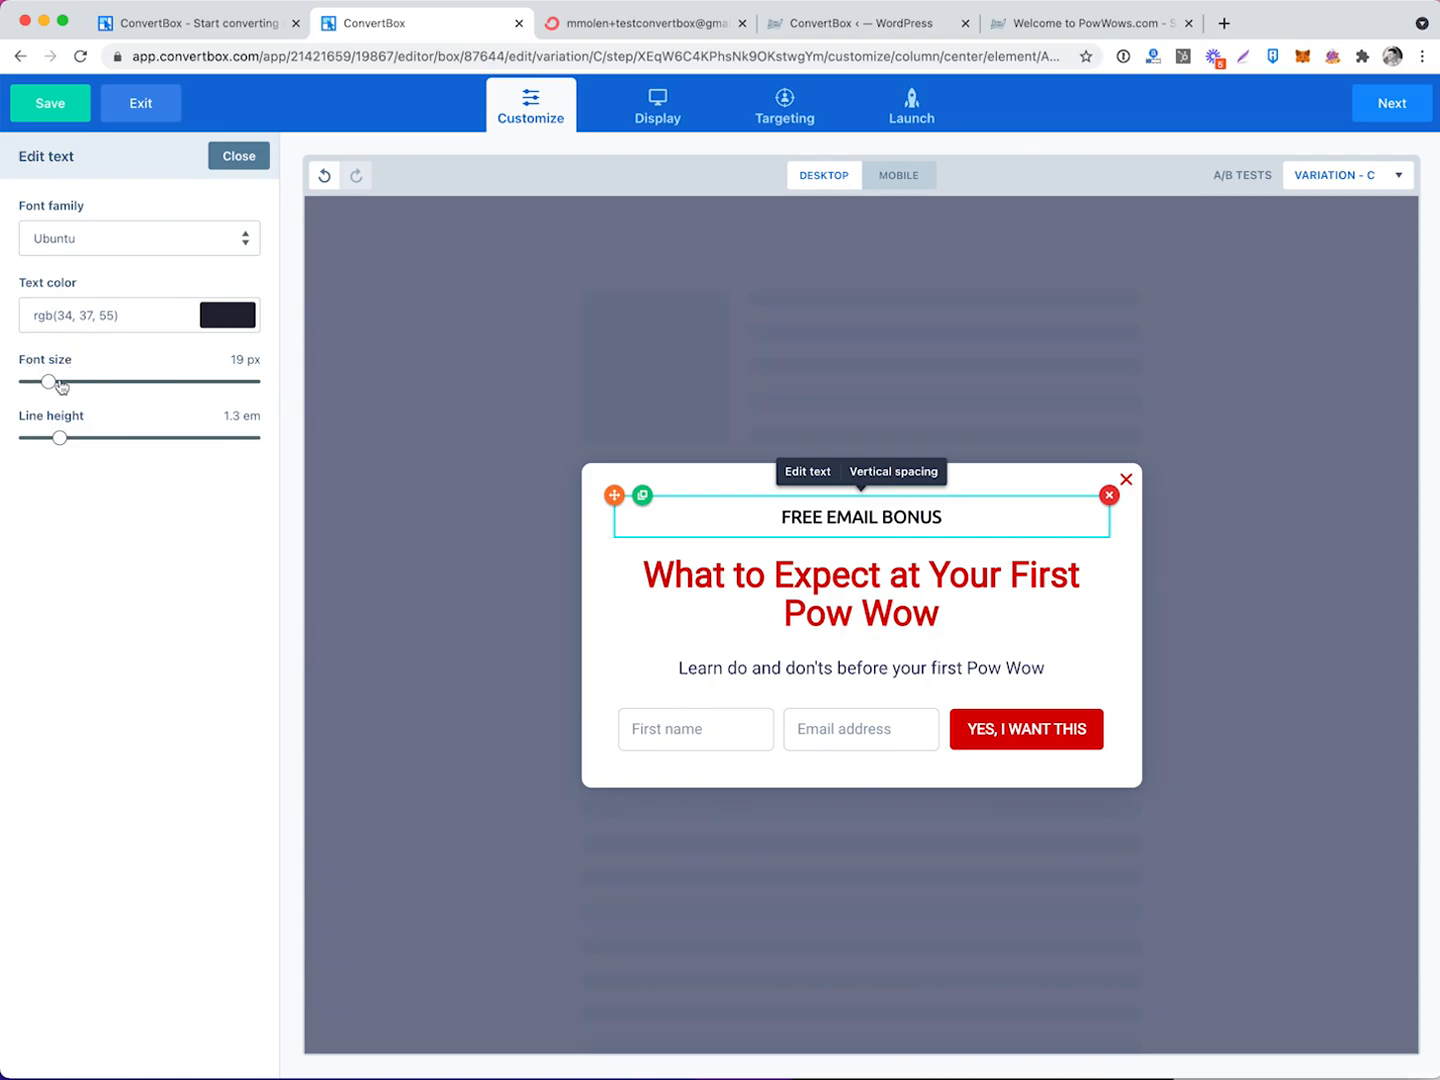
click(794, 571)
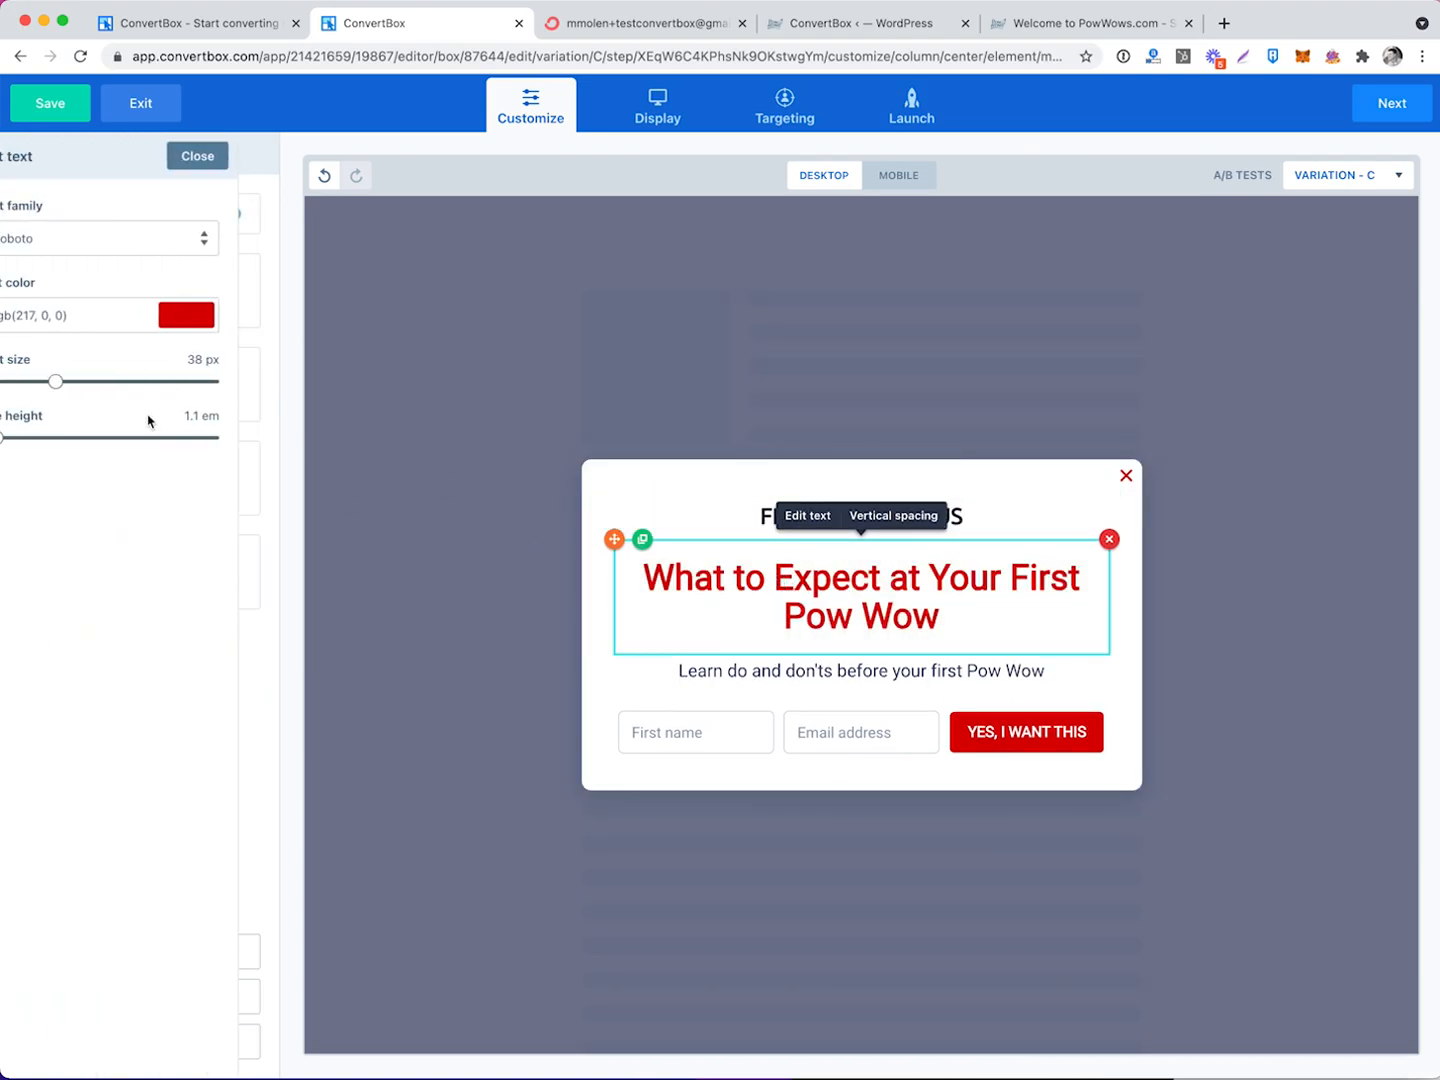
drag(97, 382, 138, 381)
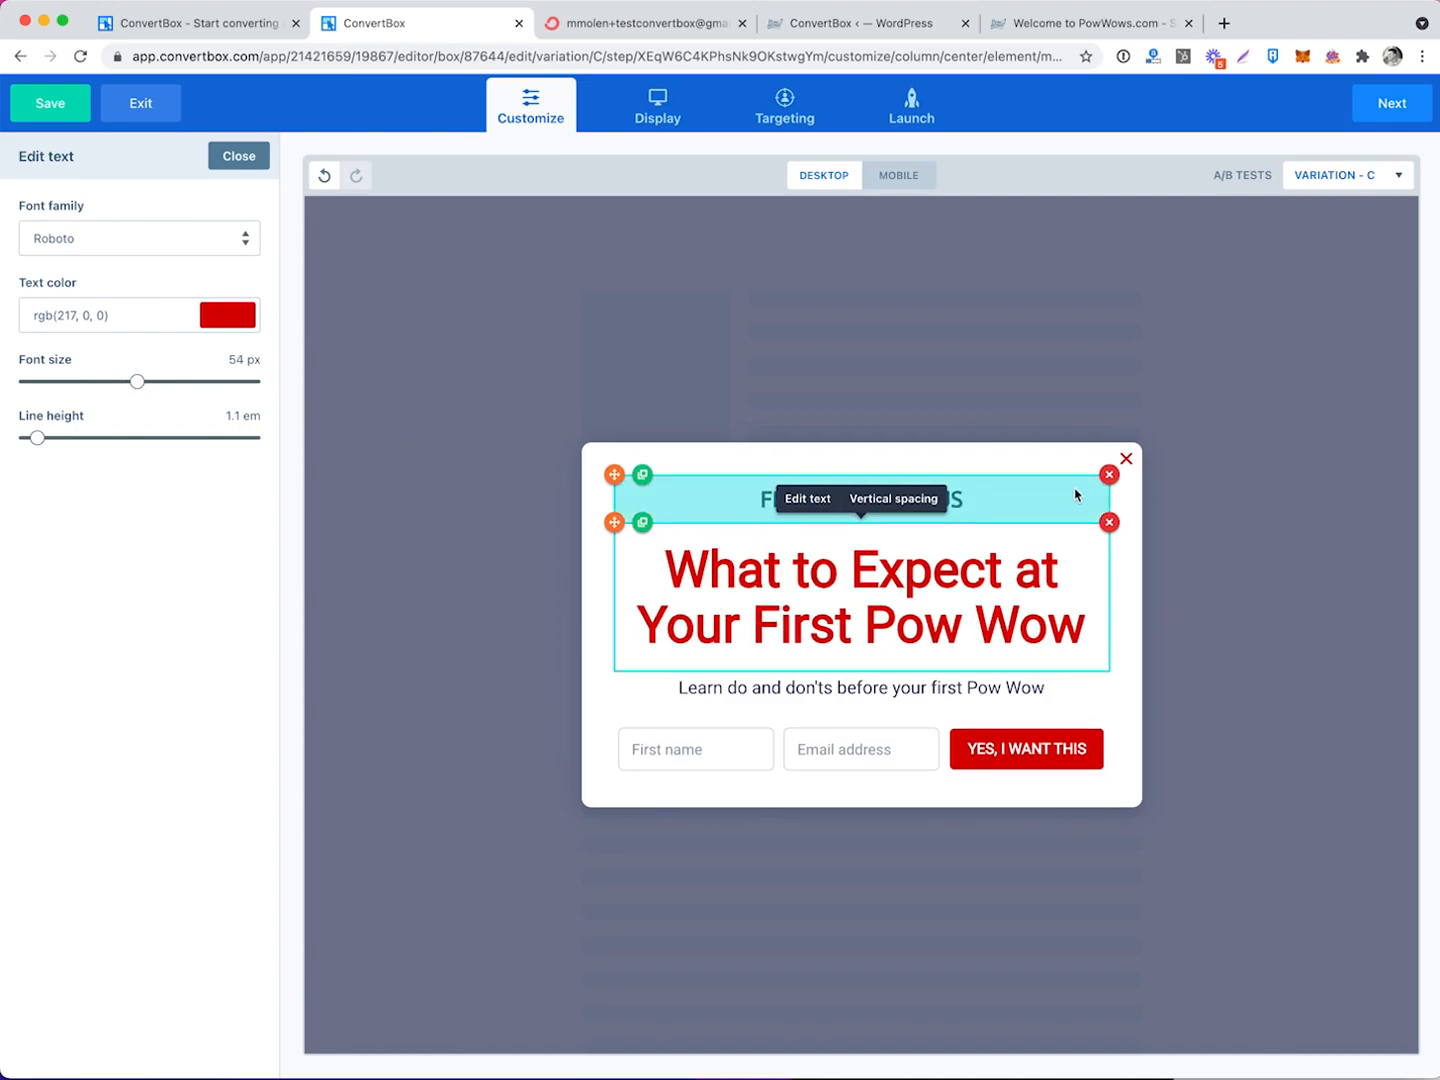
Turn on the background overlay colour, then compare Variation A against Variation C.
click(596, 484)
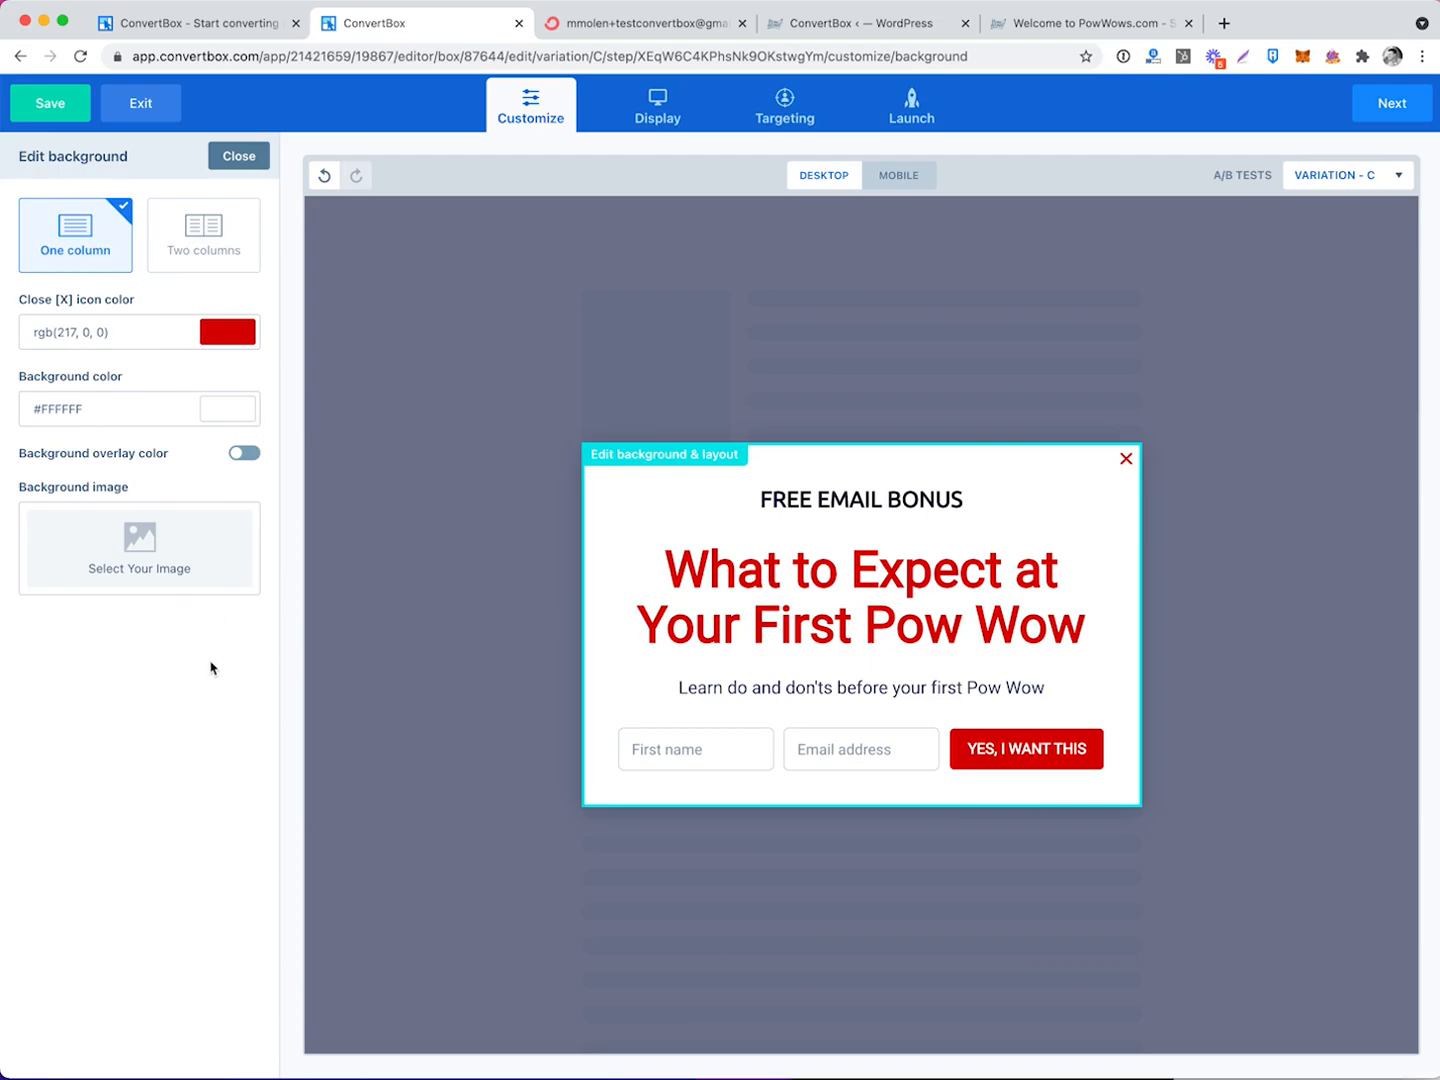
click(249, 455)
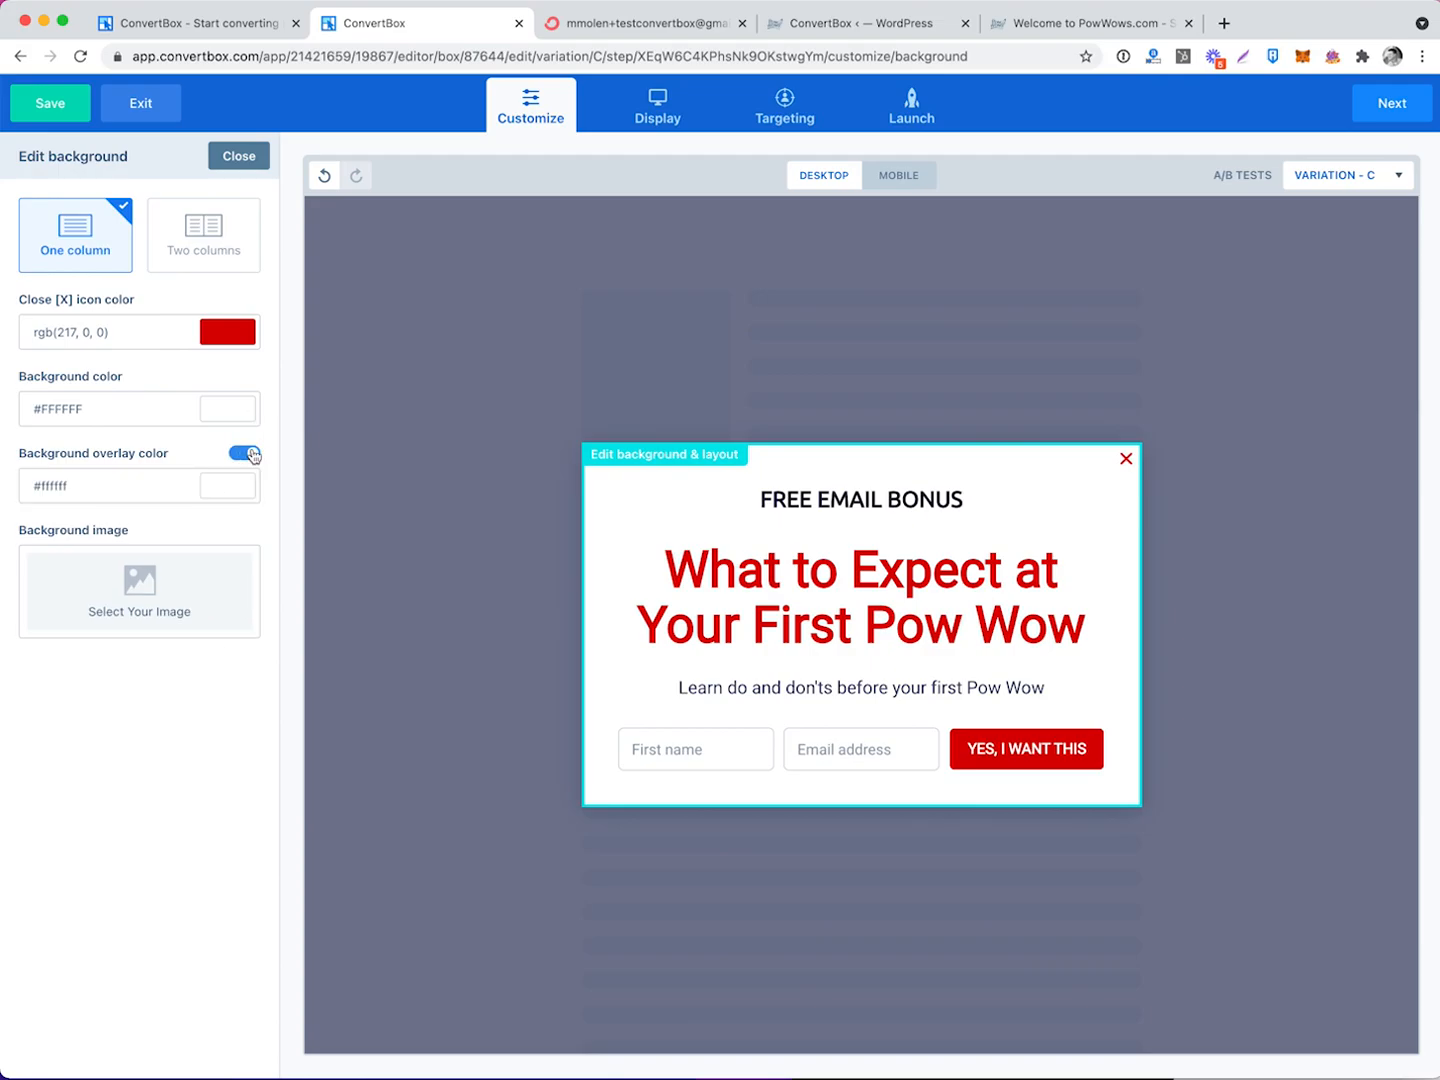
click(239, 156)
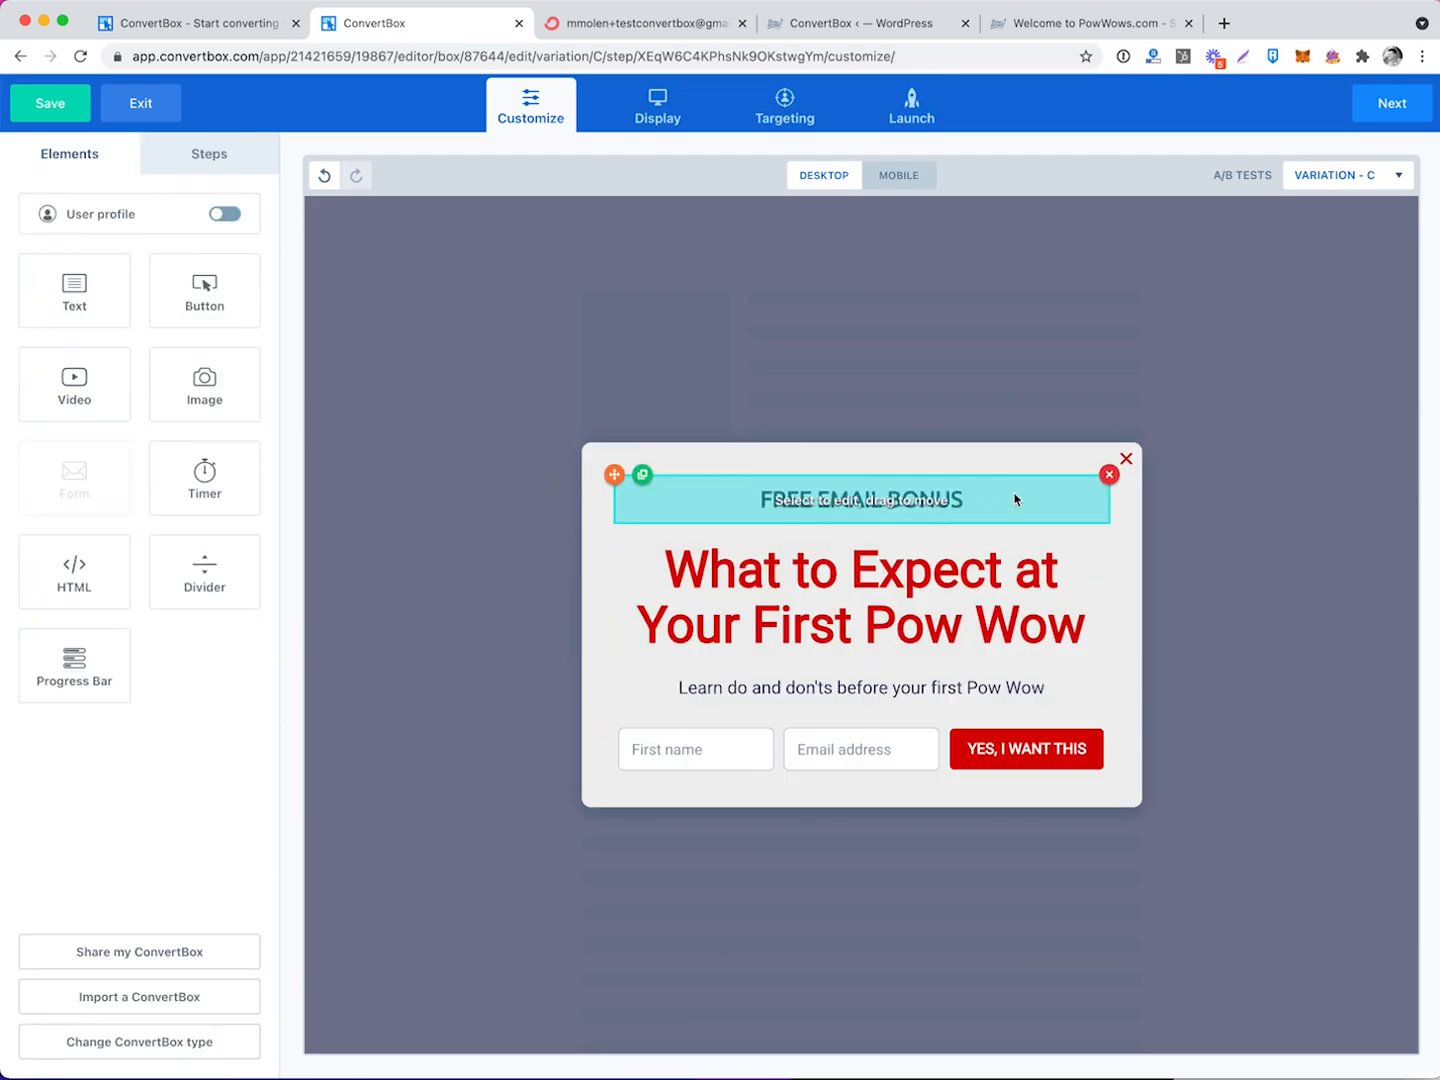
click(1325, 175)
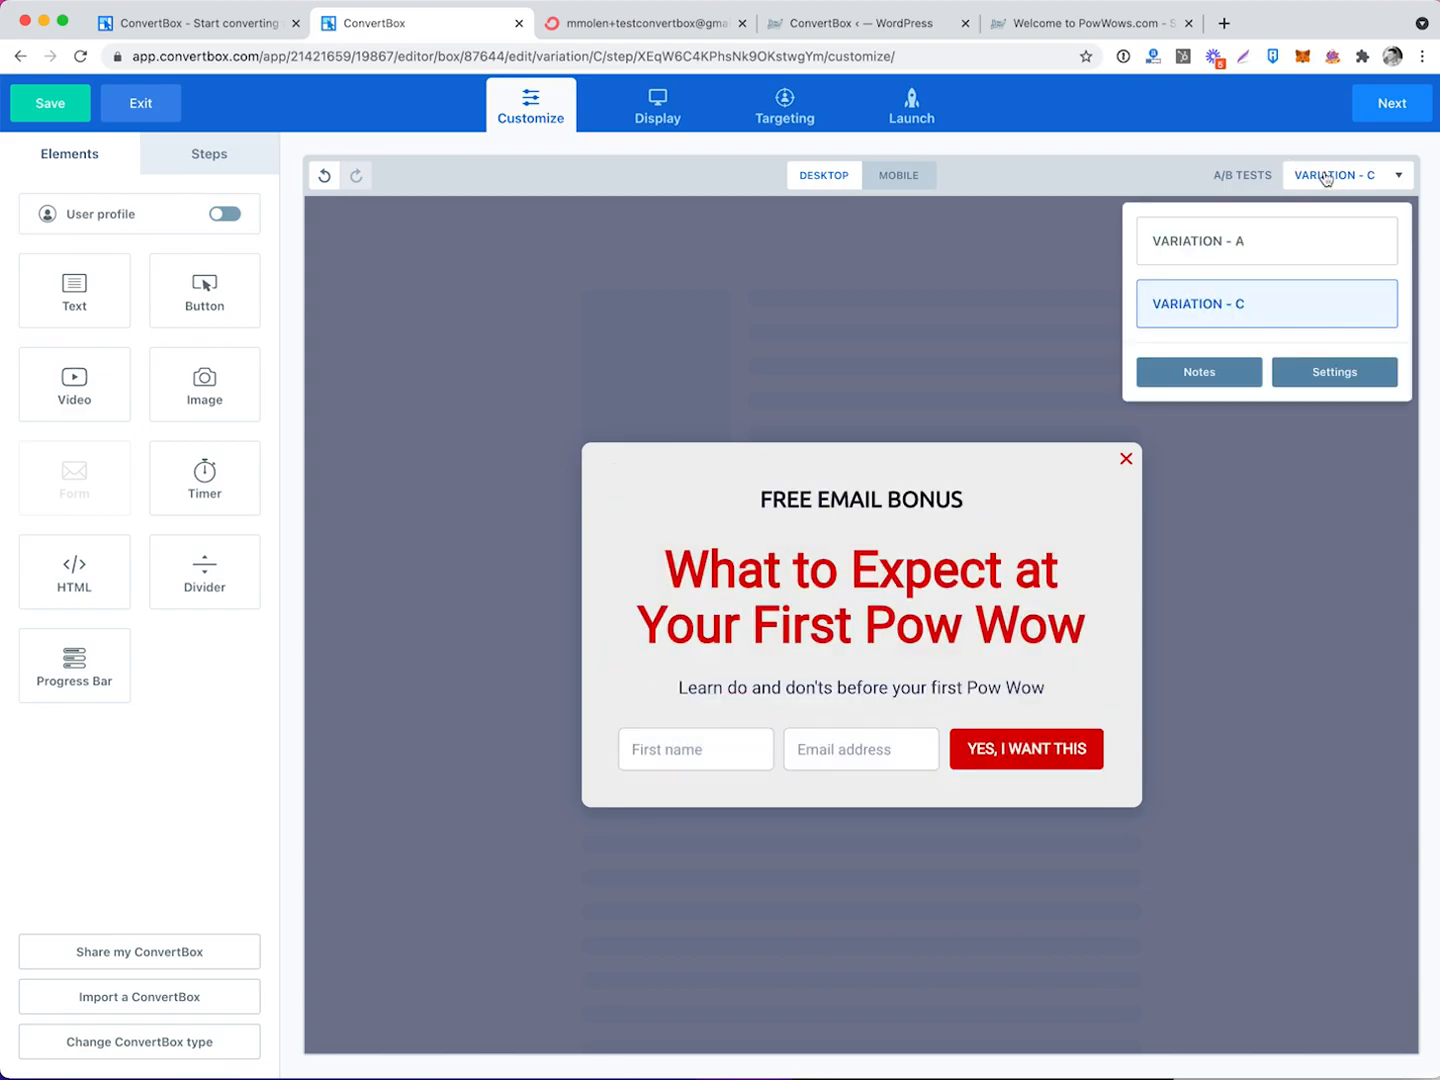
click(1318, 232)
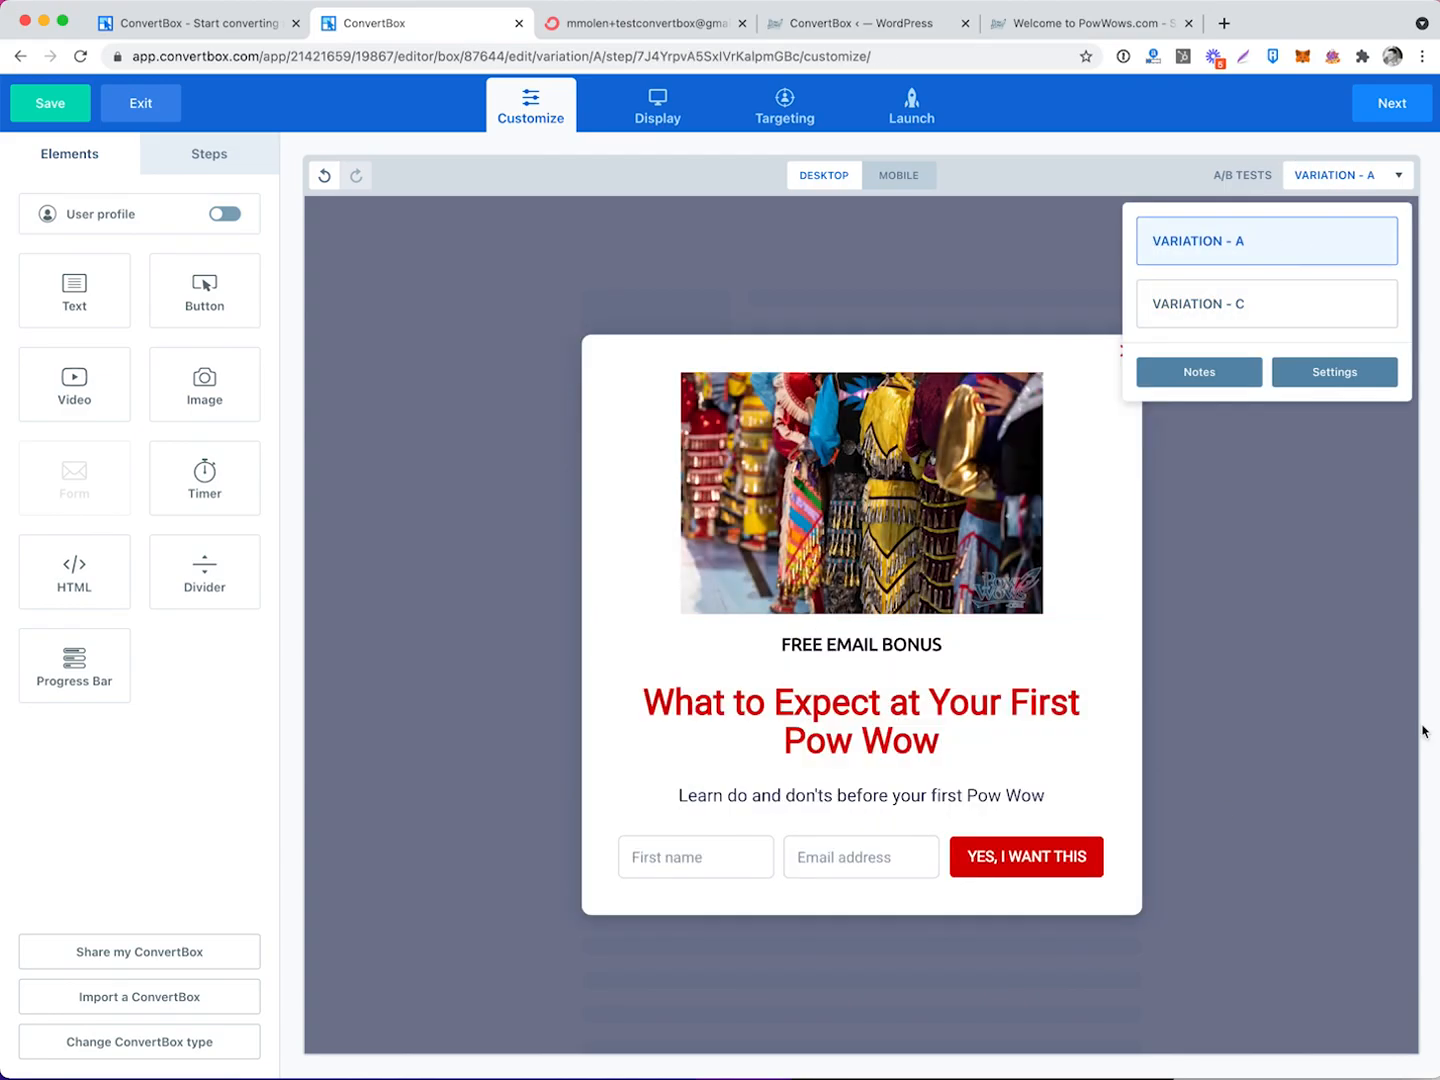
click(1246, 301)
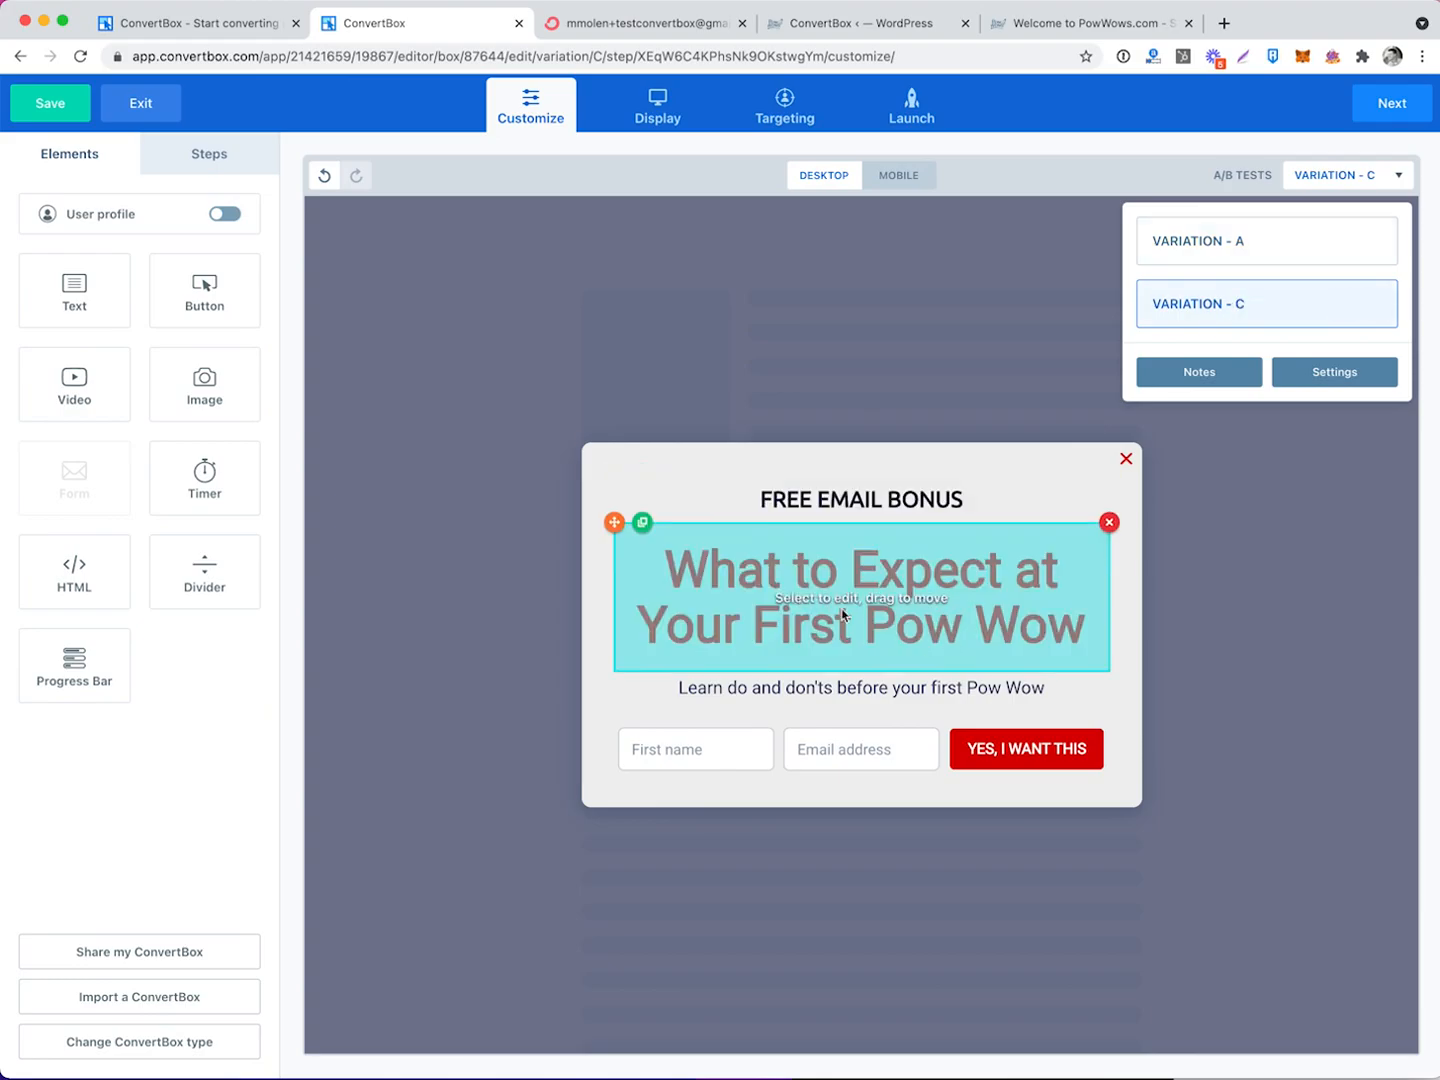
mouse_move(1212, 309)
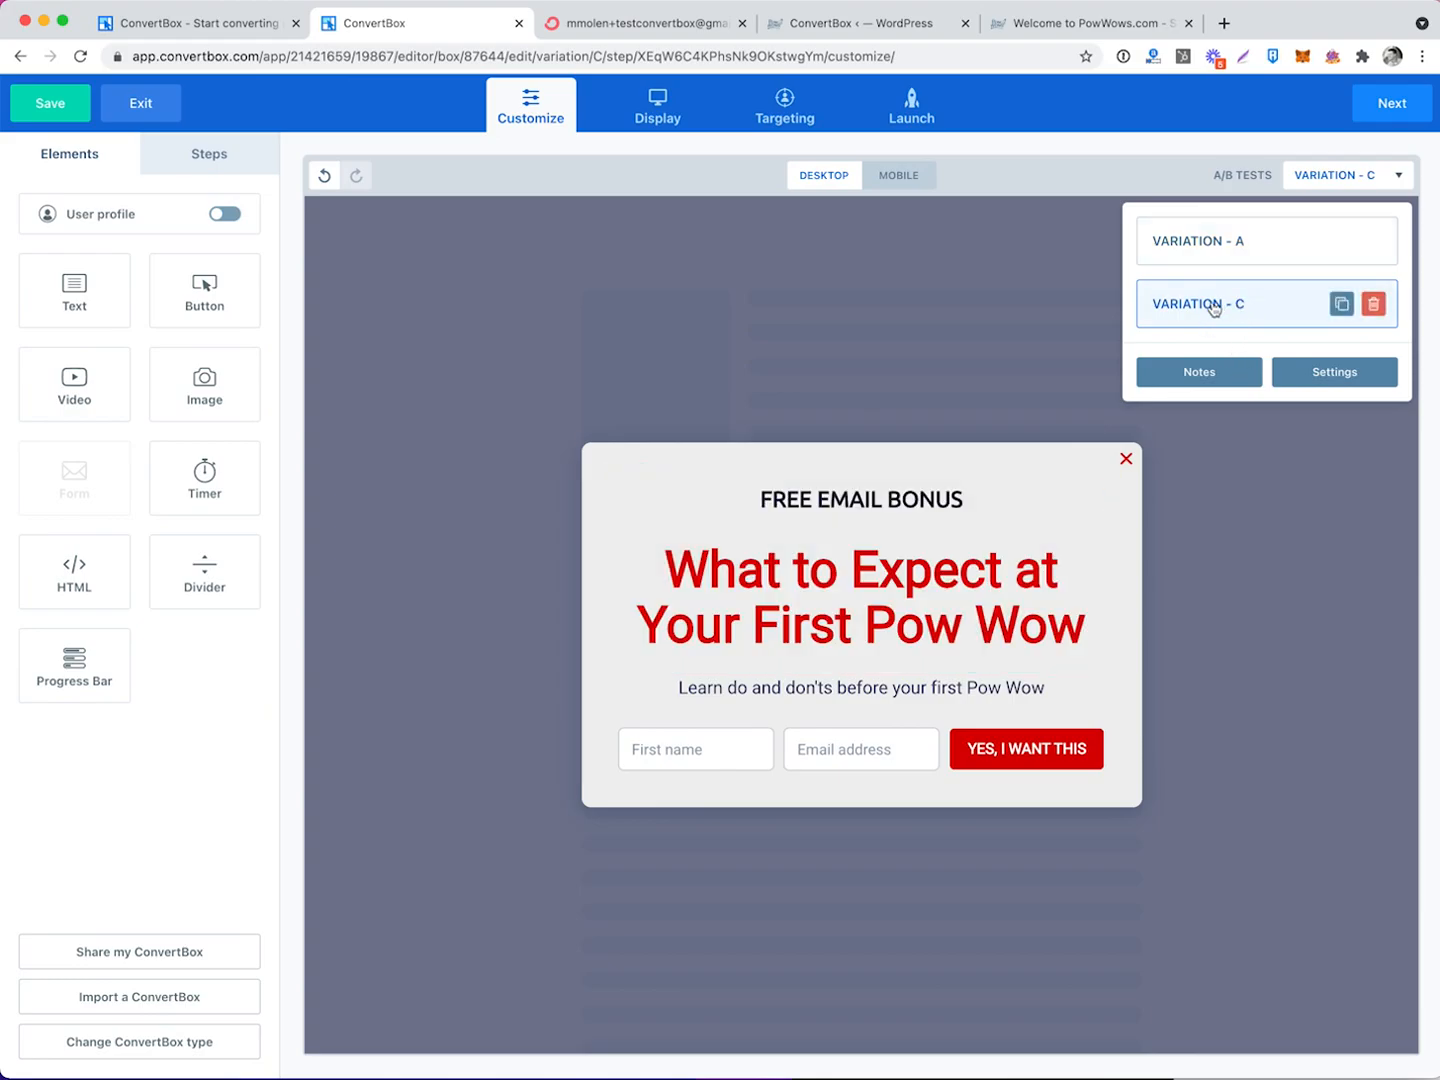
Make the A/B test a Regular split test and expand the What to Expect at First PowWow group.
click(1201, 373)
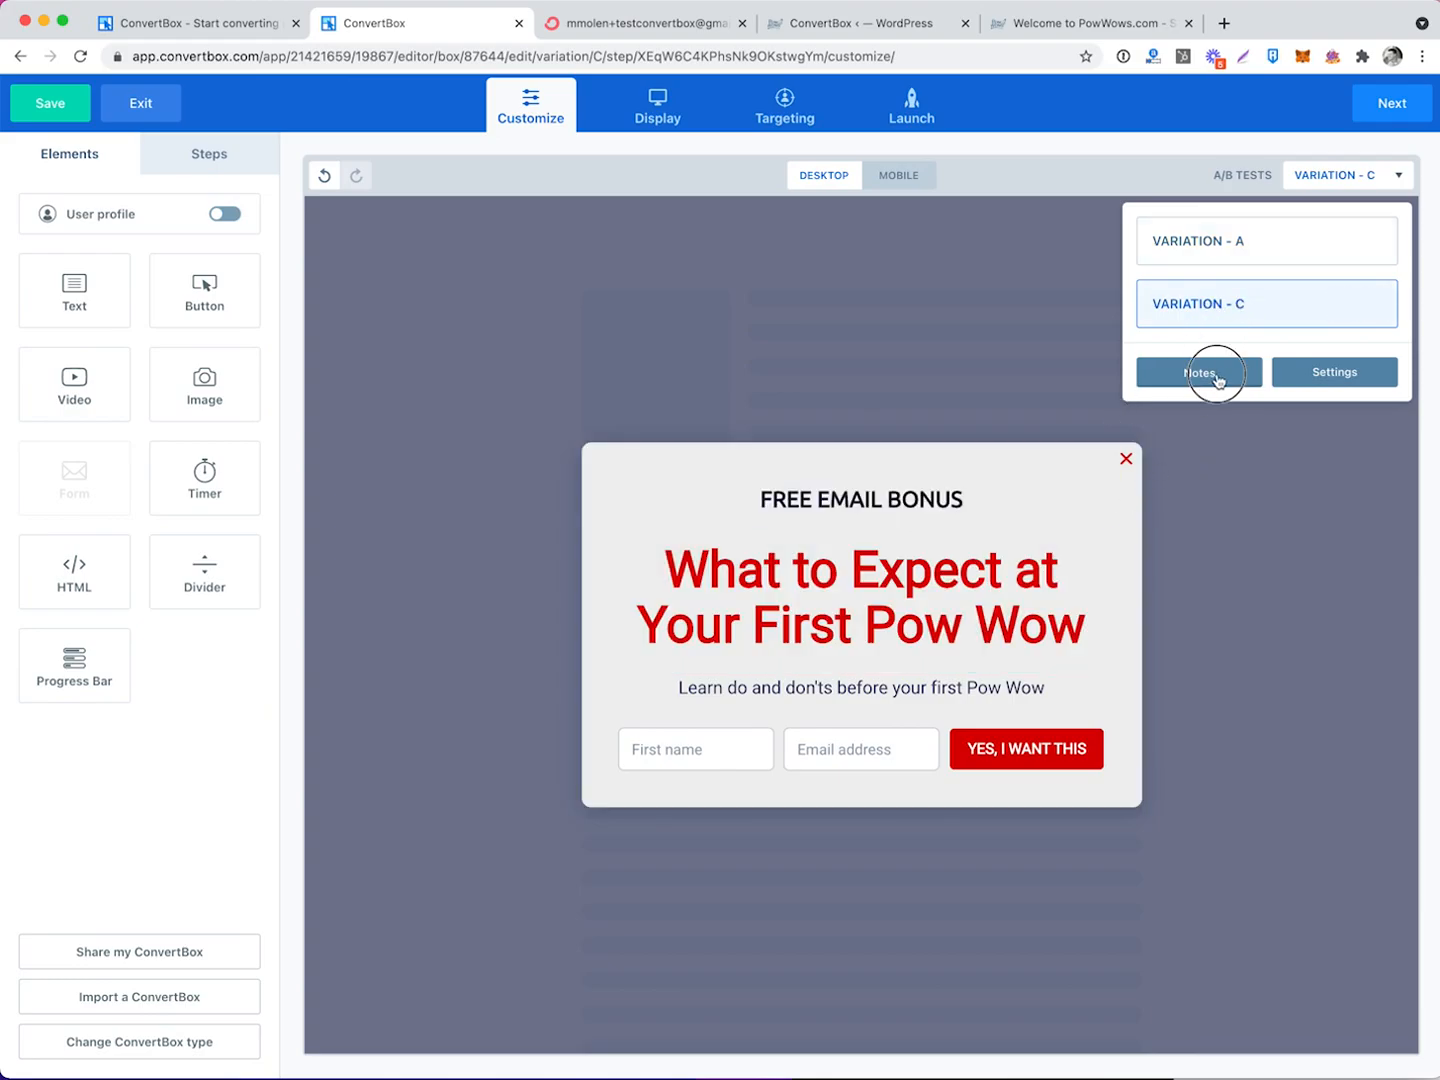
click(1233, 276)
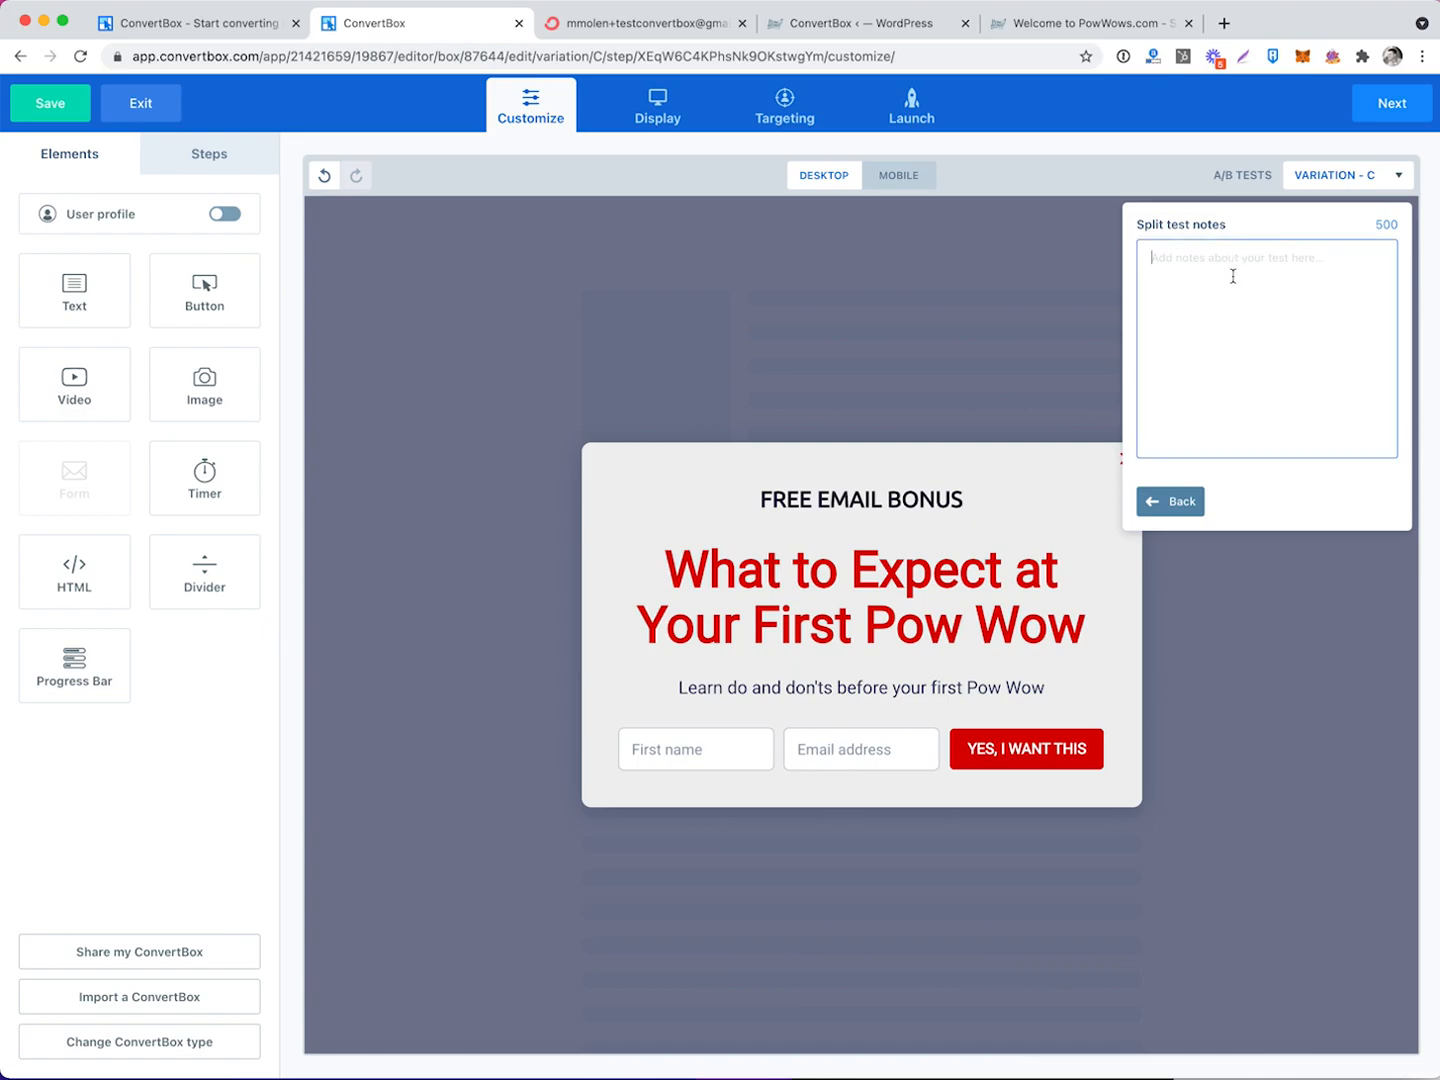
click(1160, 500)
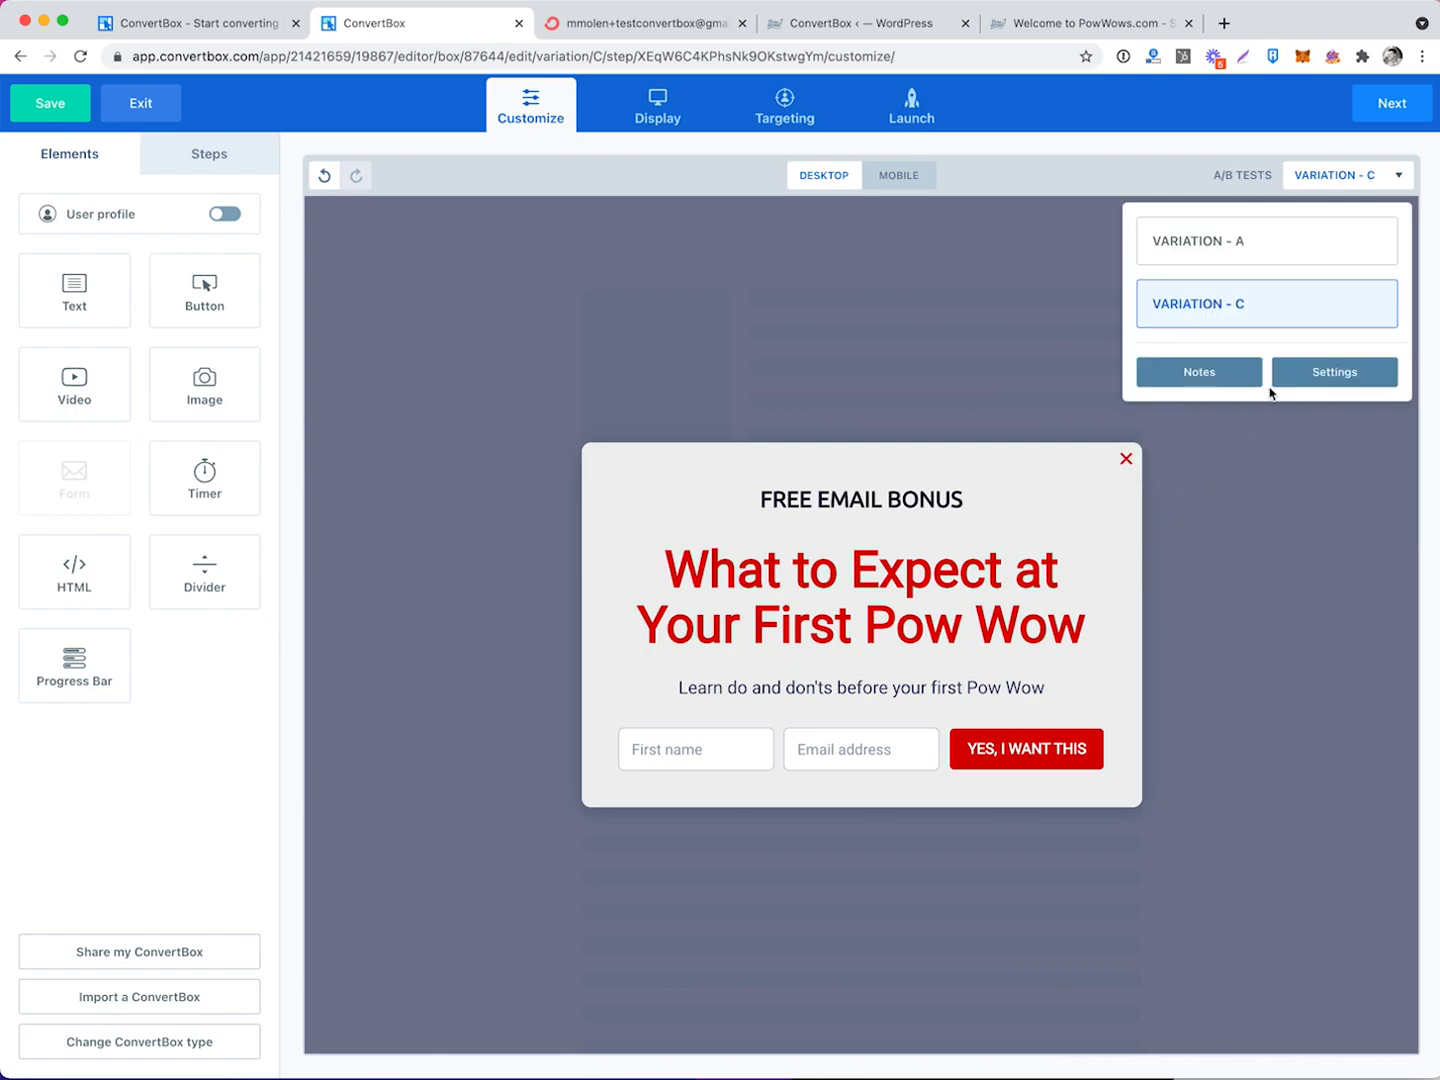
click(1334, 380)
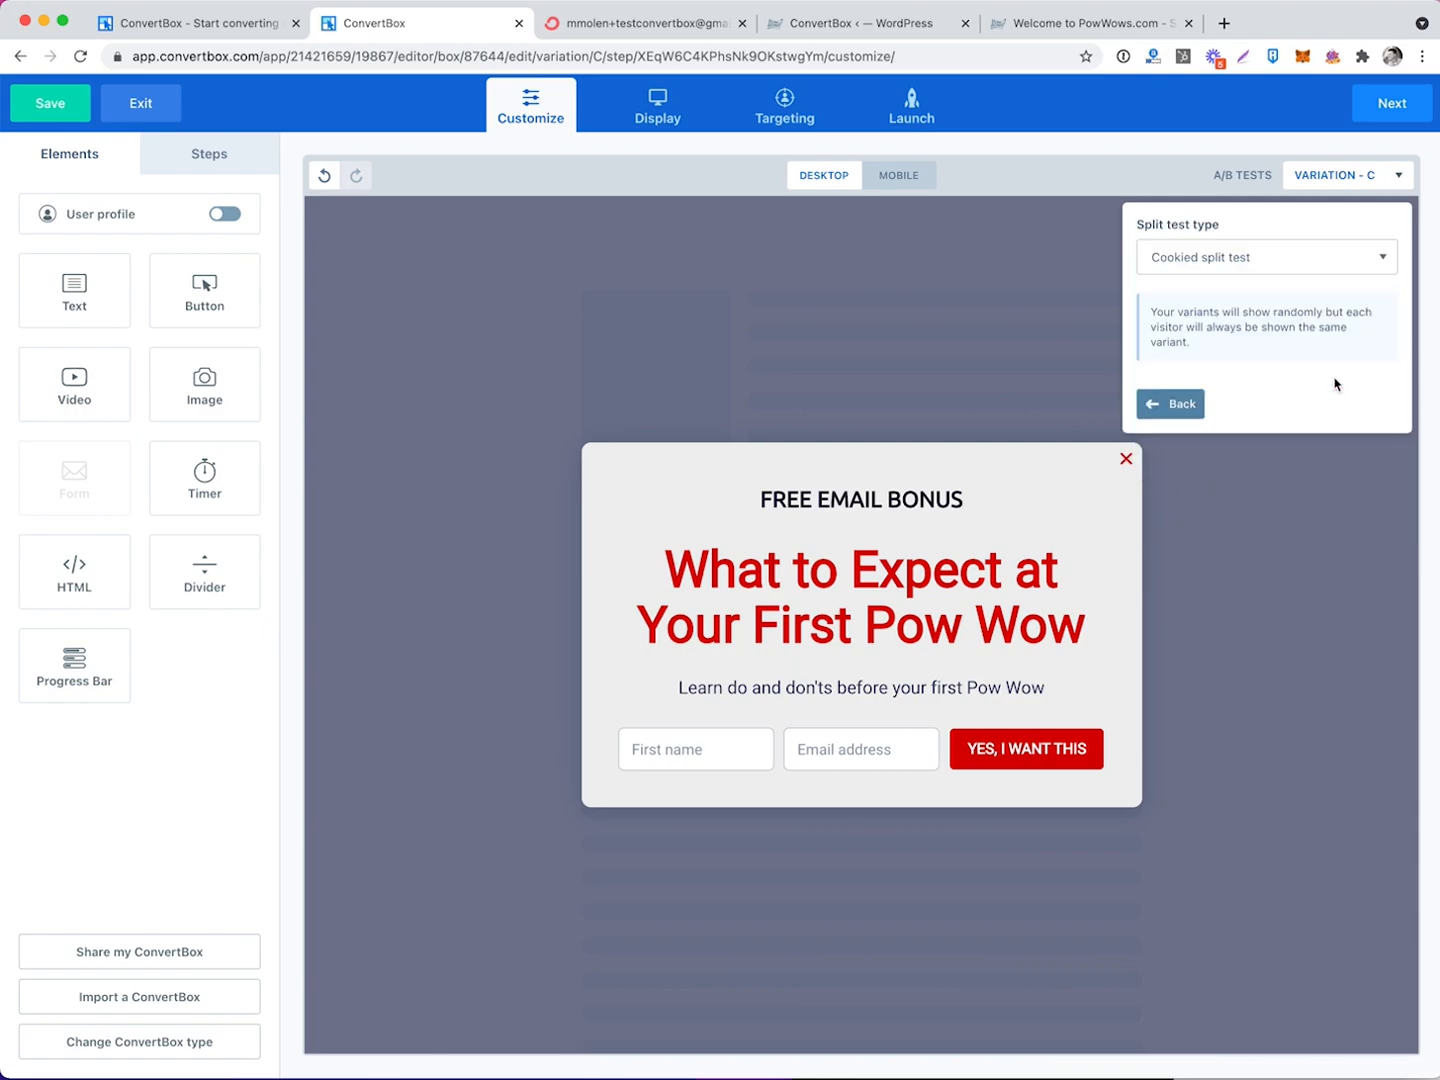
click(1203, 257)
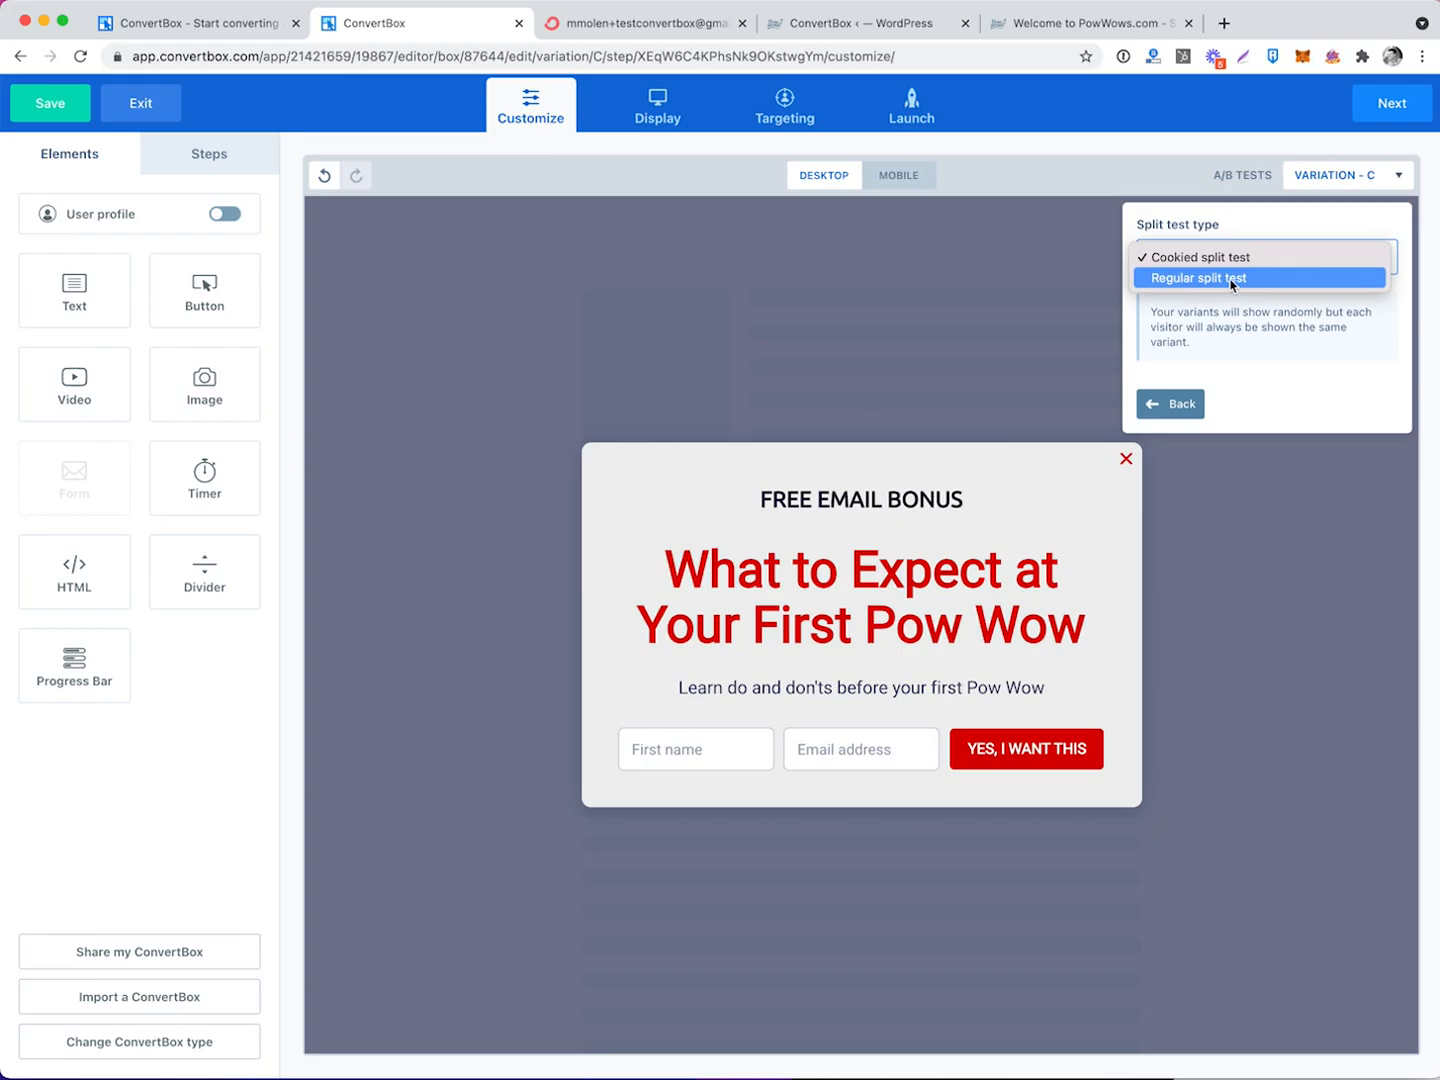
click(1232, 283)
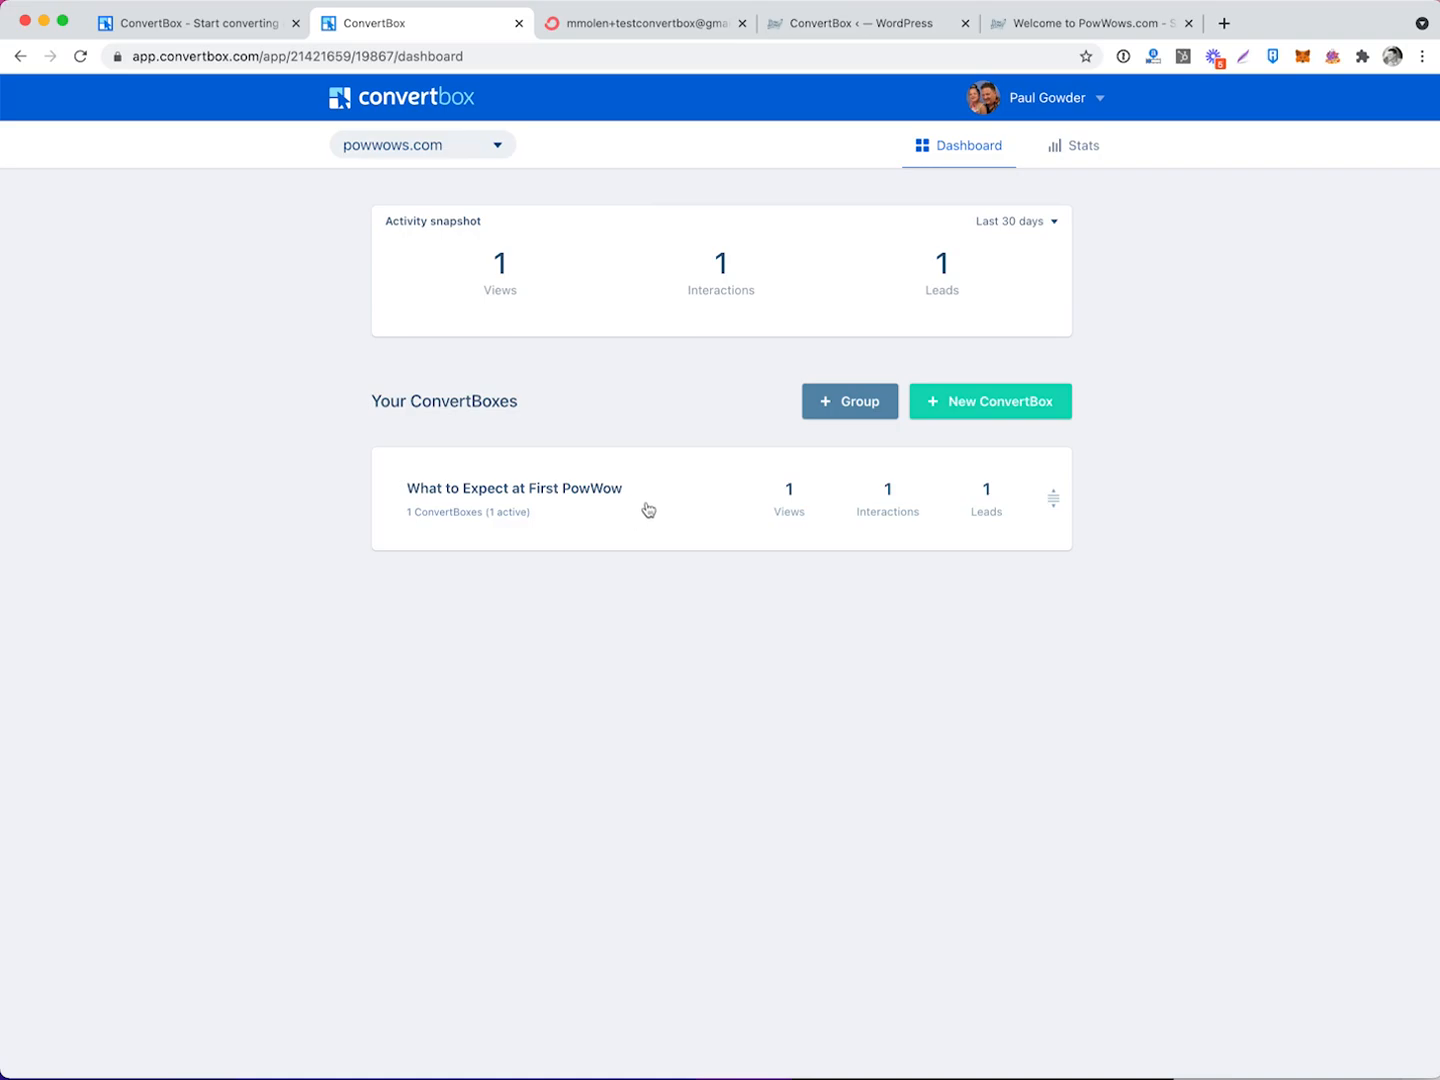
click(645, 508)
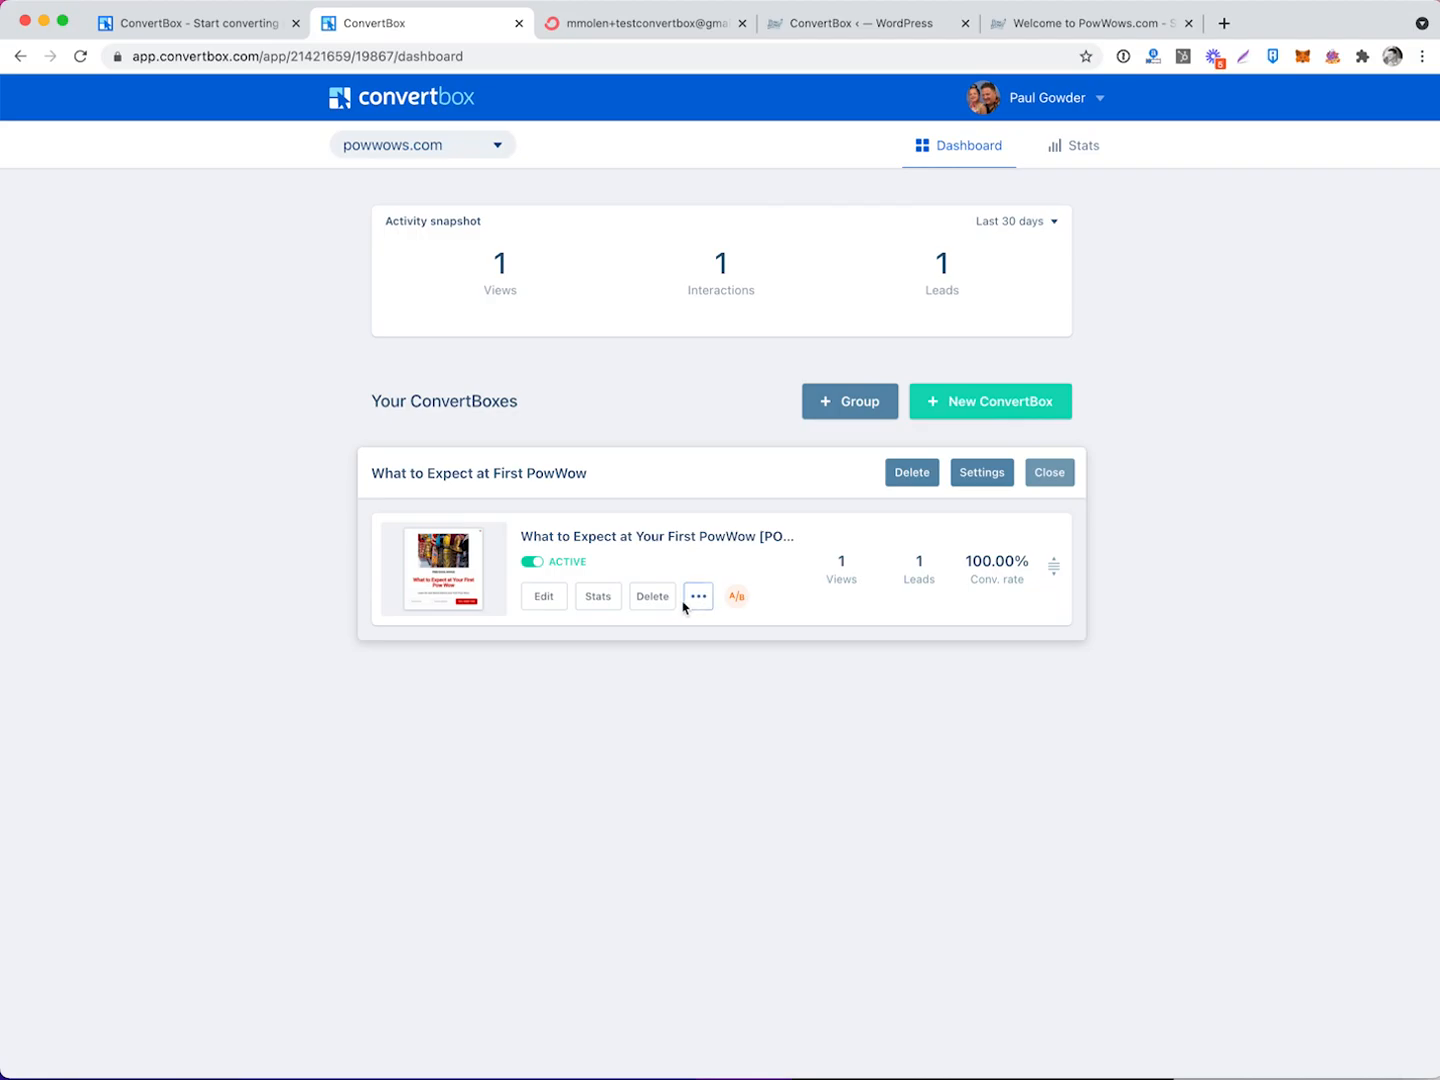
From the box's Stats view, open Variation C in the editor.
click(599, 597)
scroll(750, 623, down, 5)
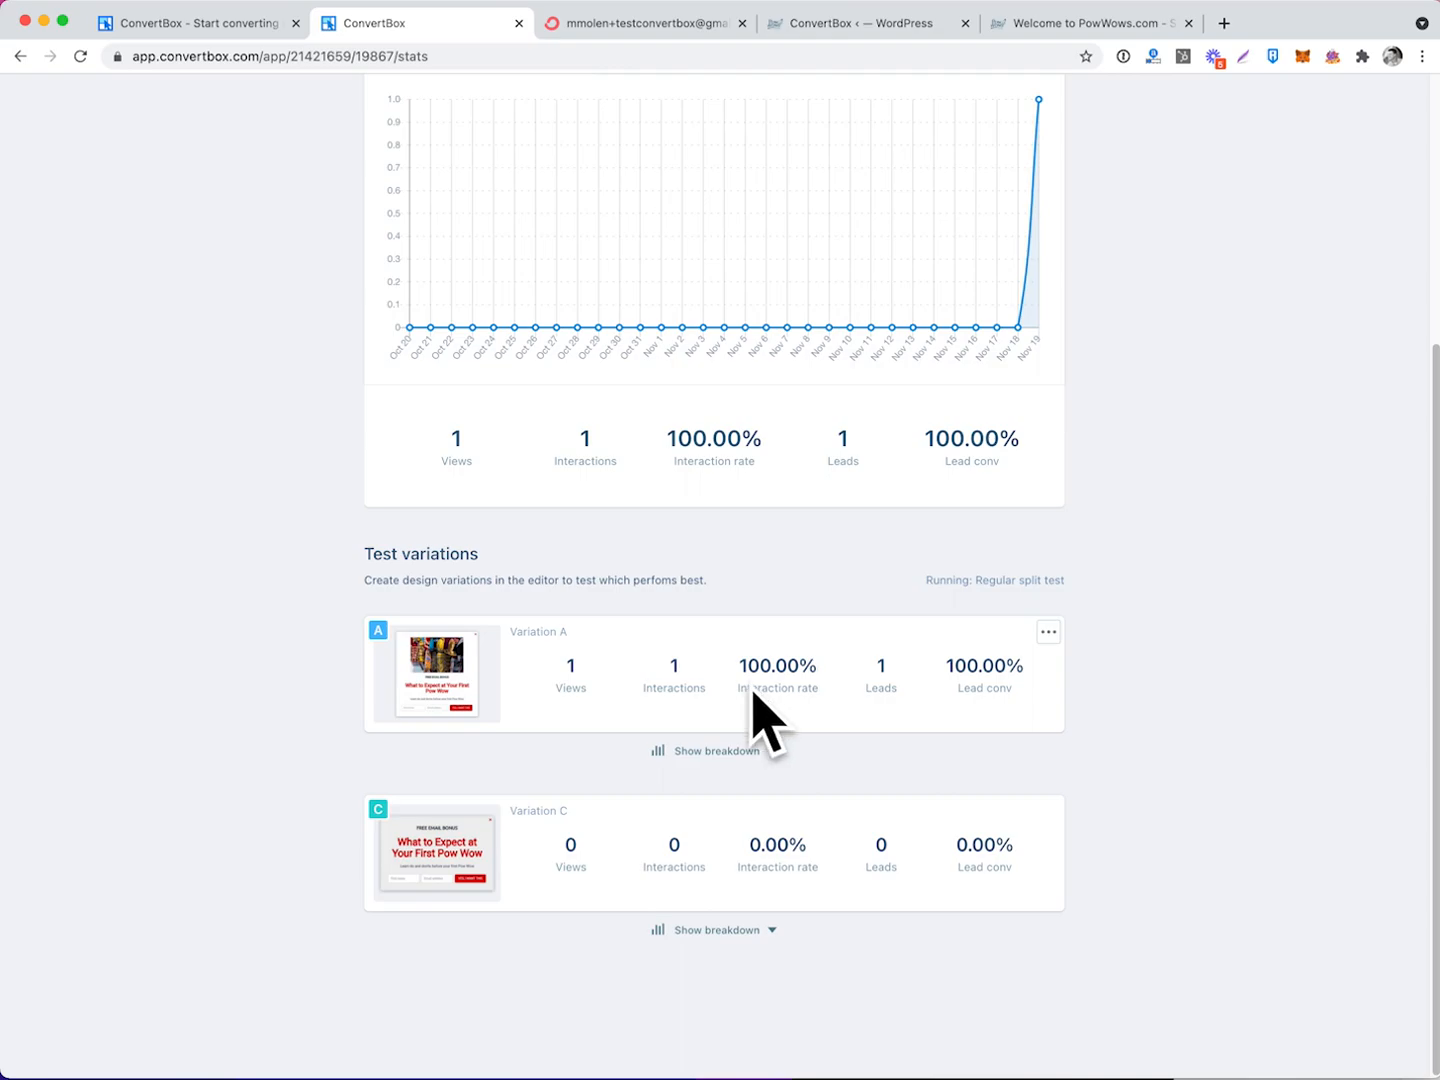
click(1048, 813)
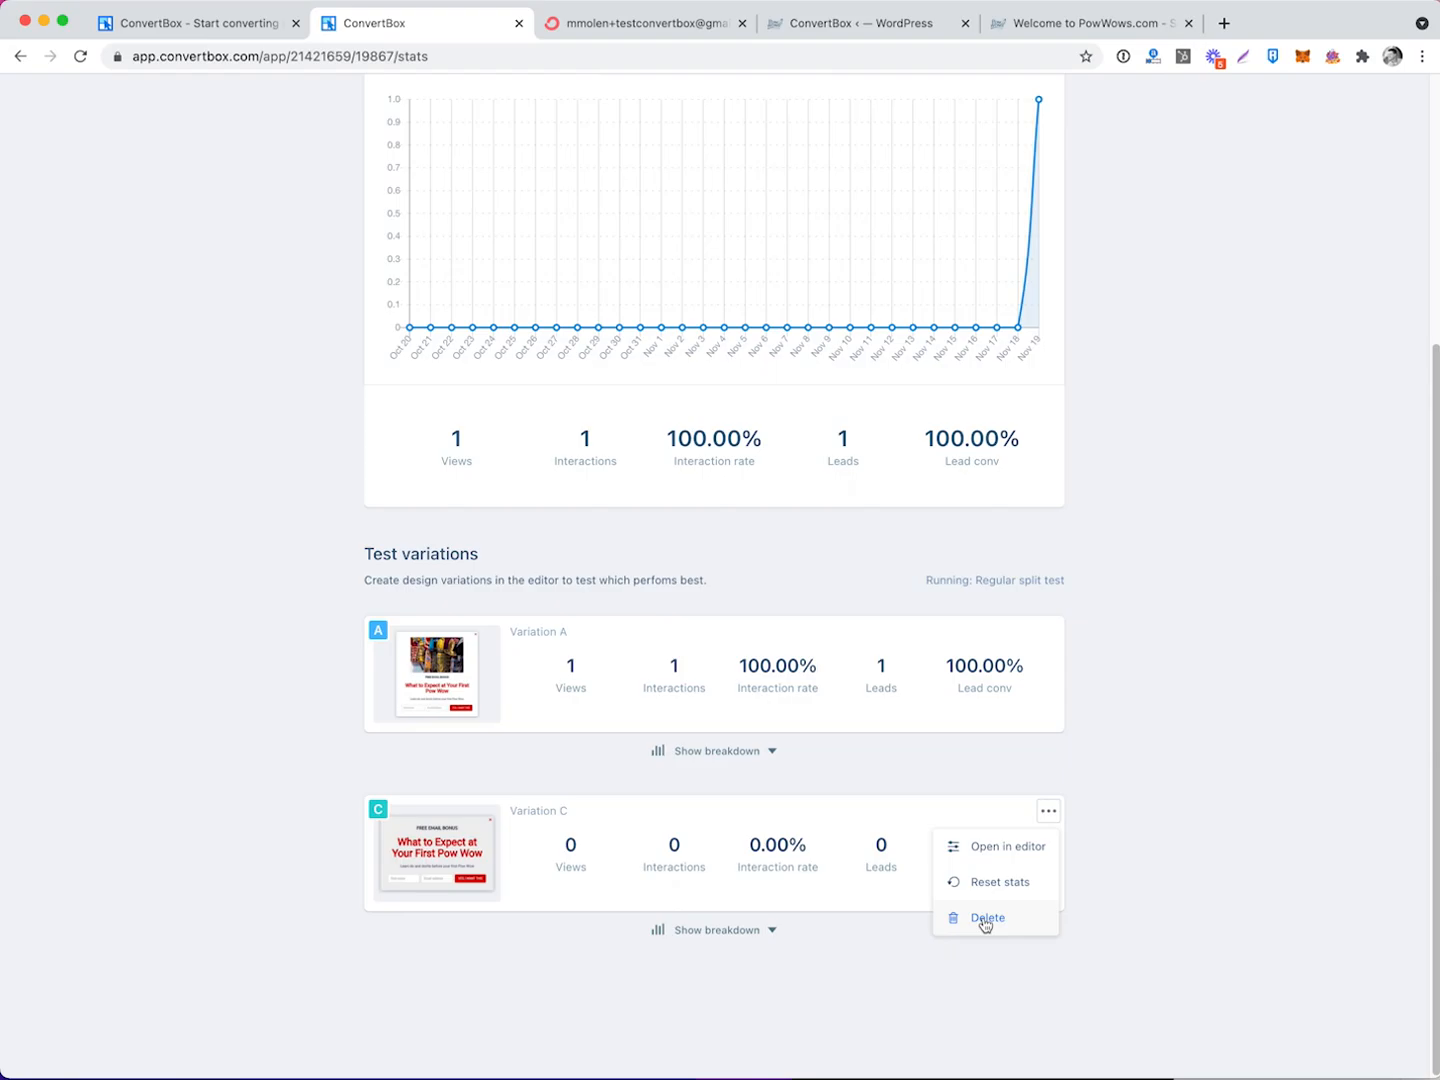
click(1000, 848)
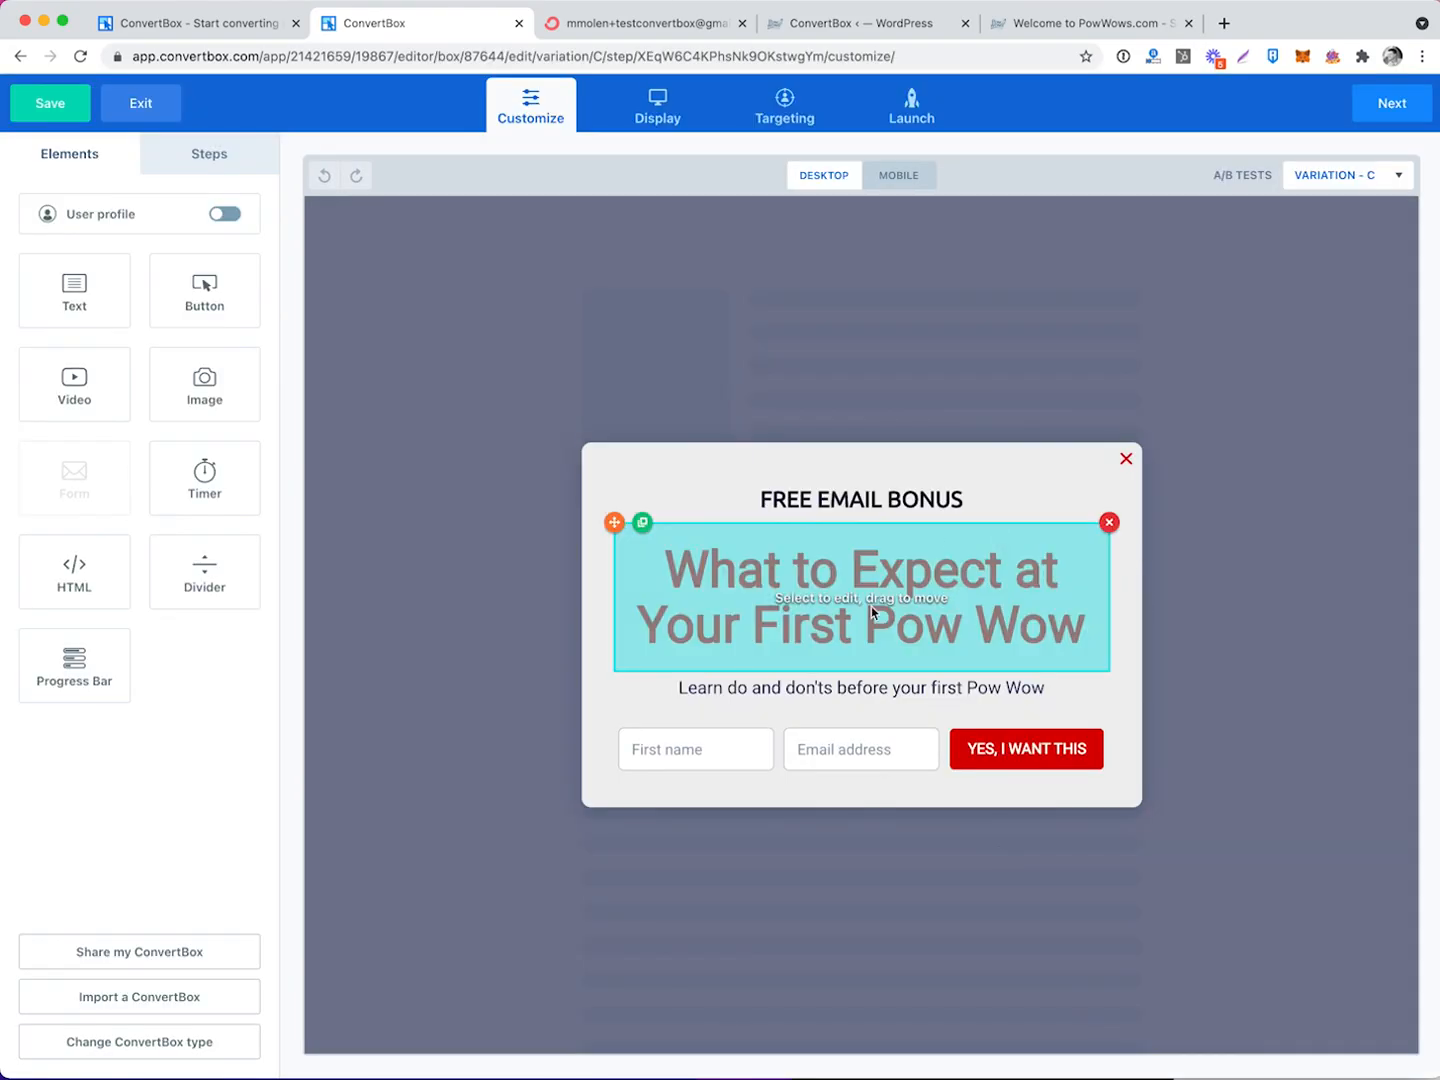
Check Variation C's headline, then exit the editor back to the dashboard.
click(933, 508)
click(841, 177)
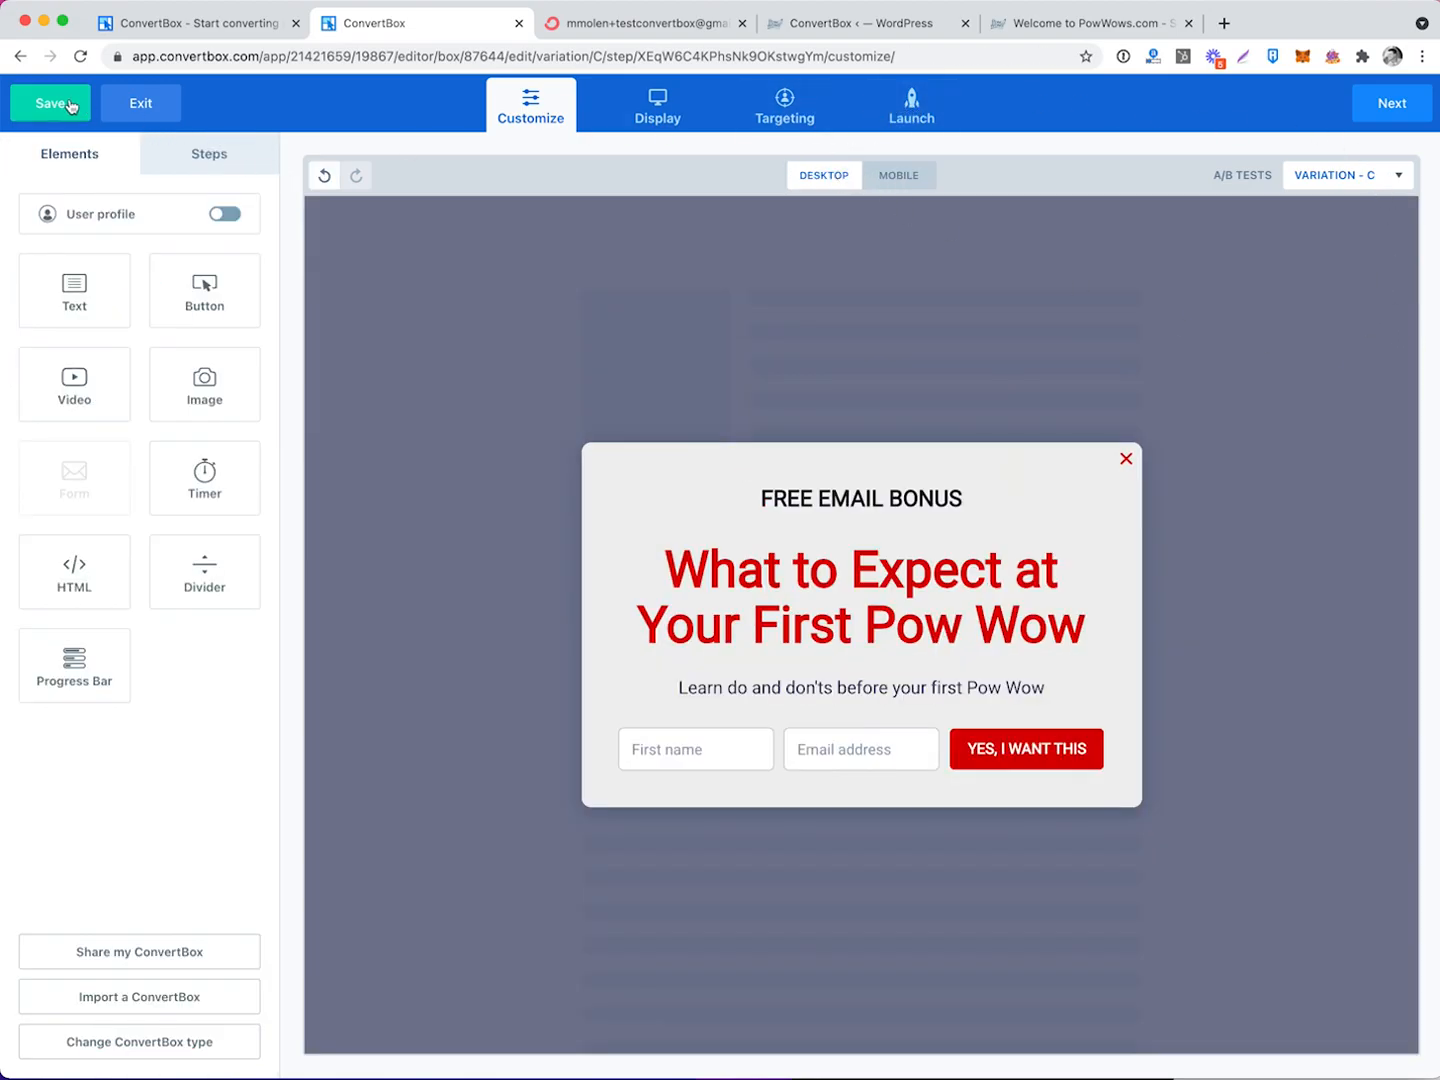
click(118, 105)
click(762, 290)
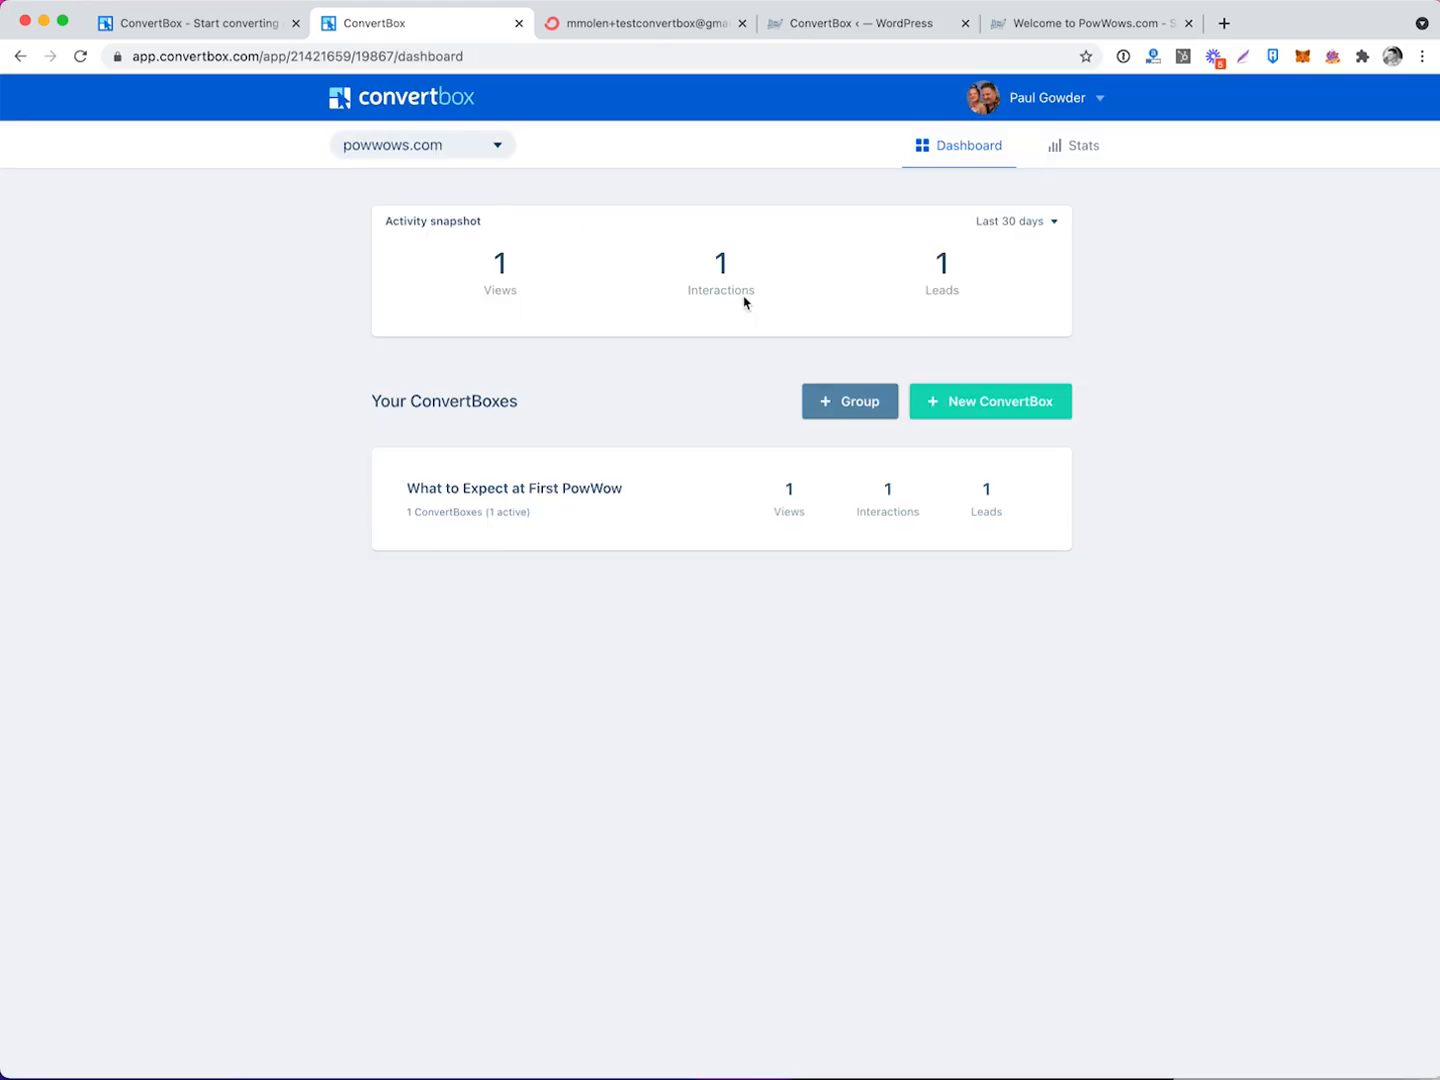